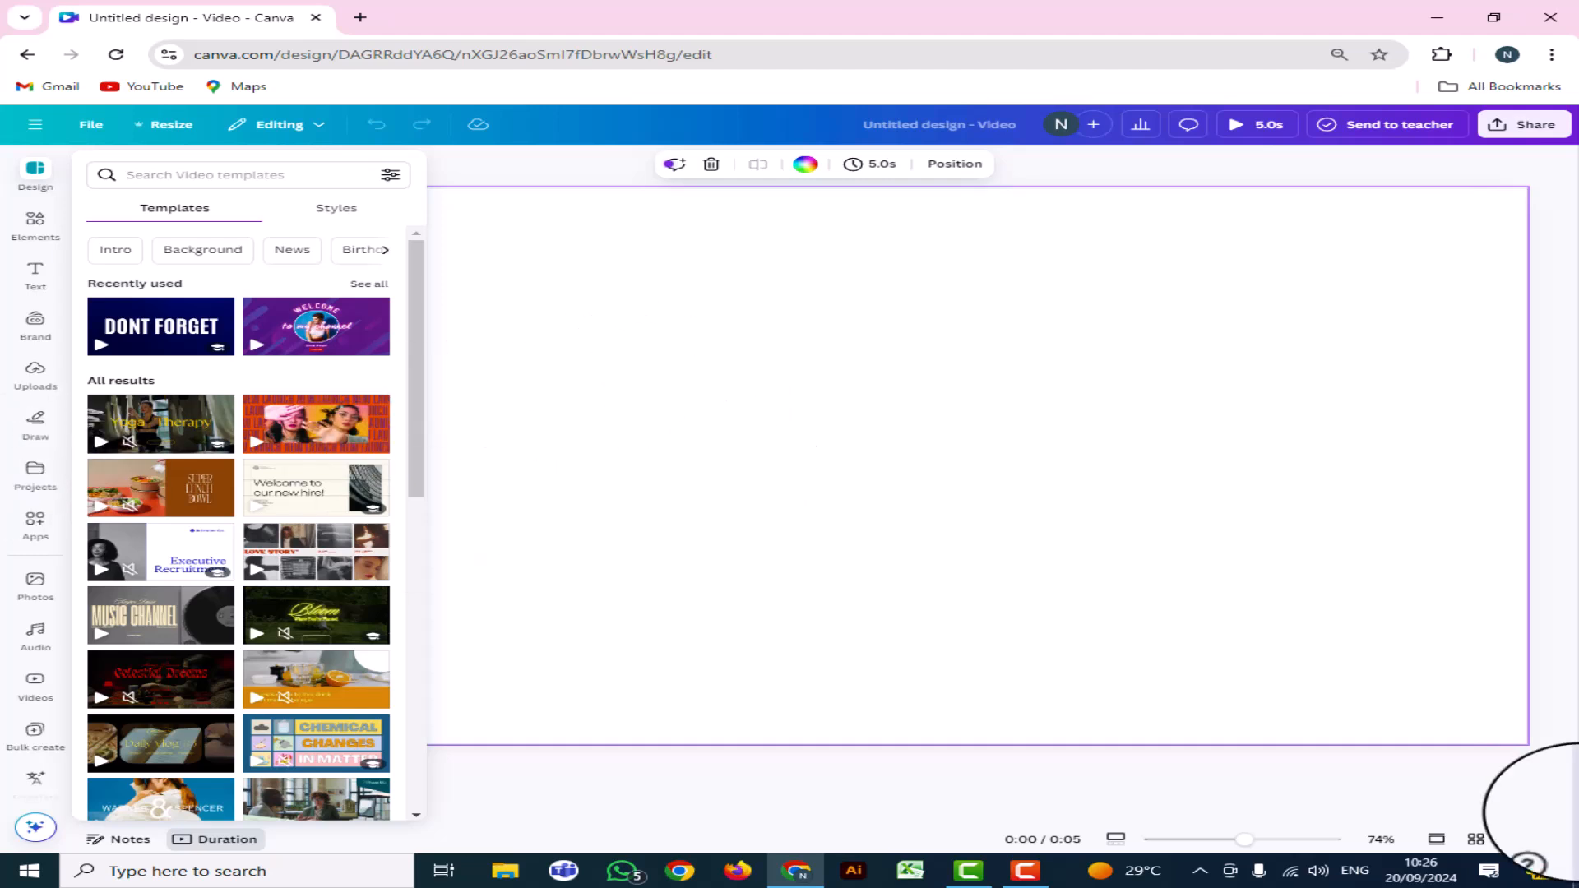
Search the elements library for "school building"
click(36, 226)
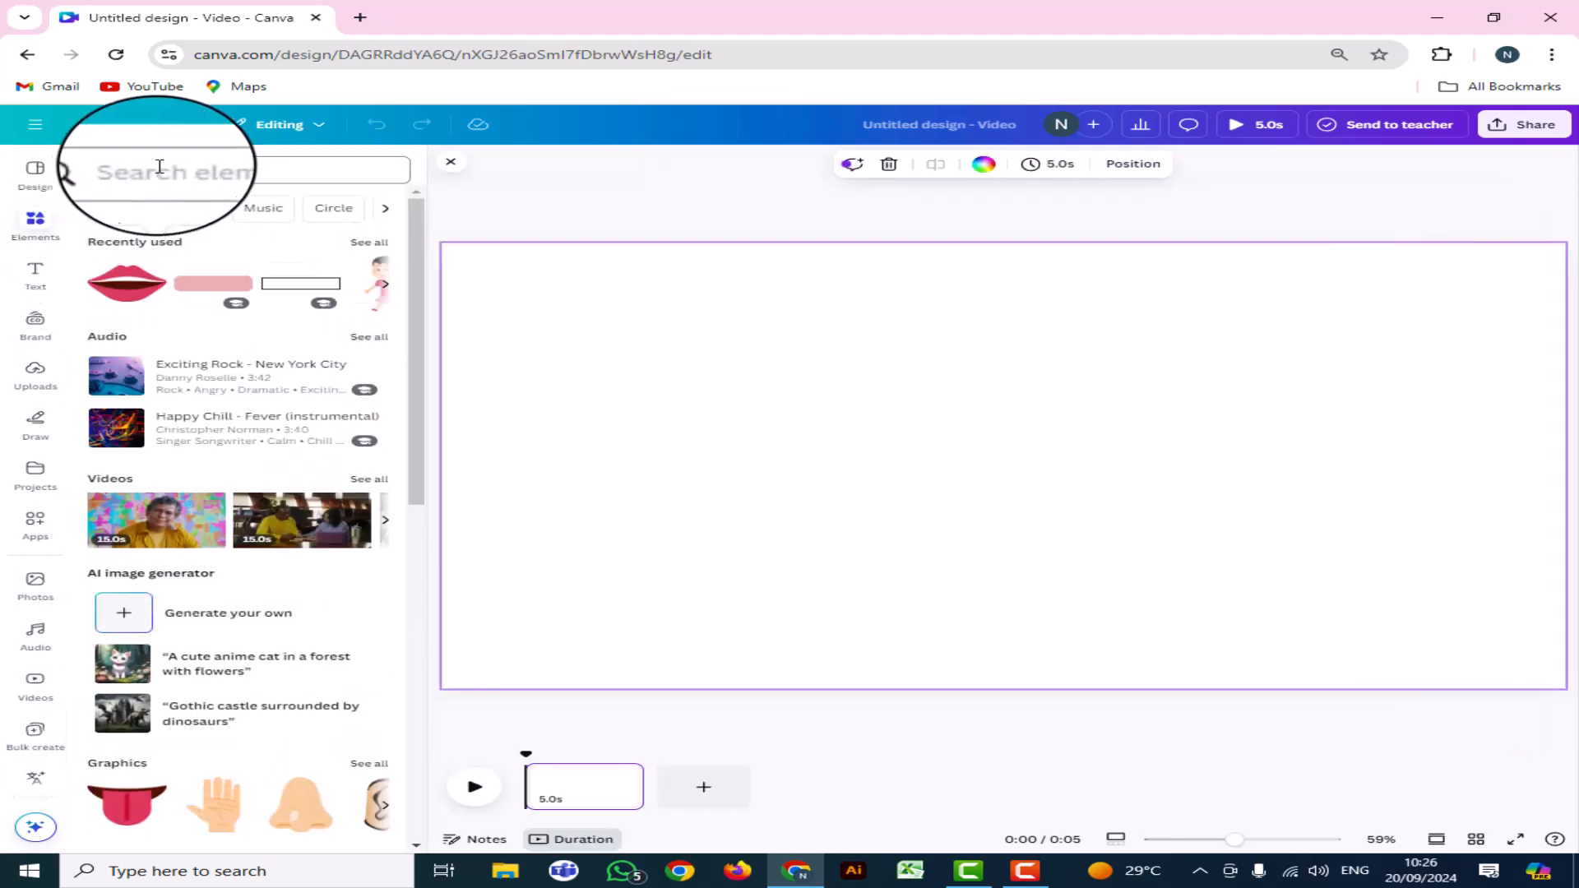
click(265, 164)
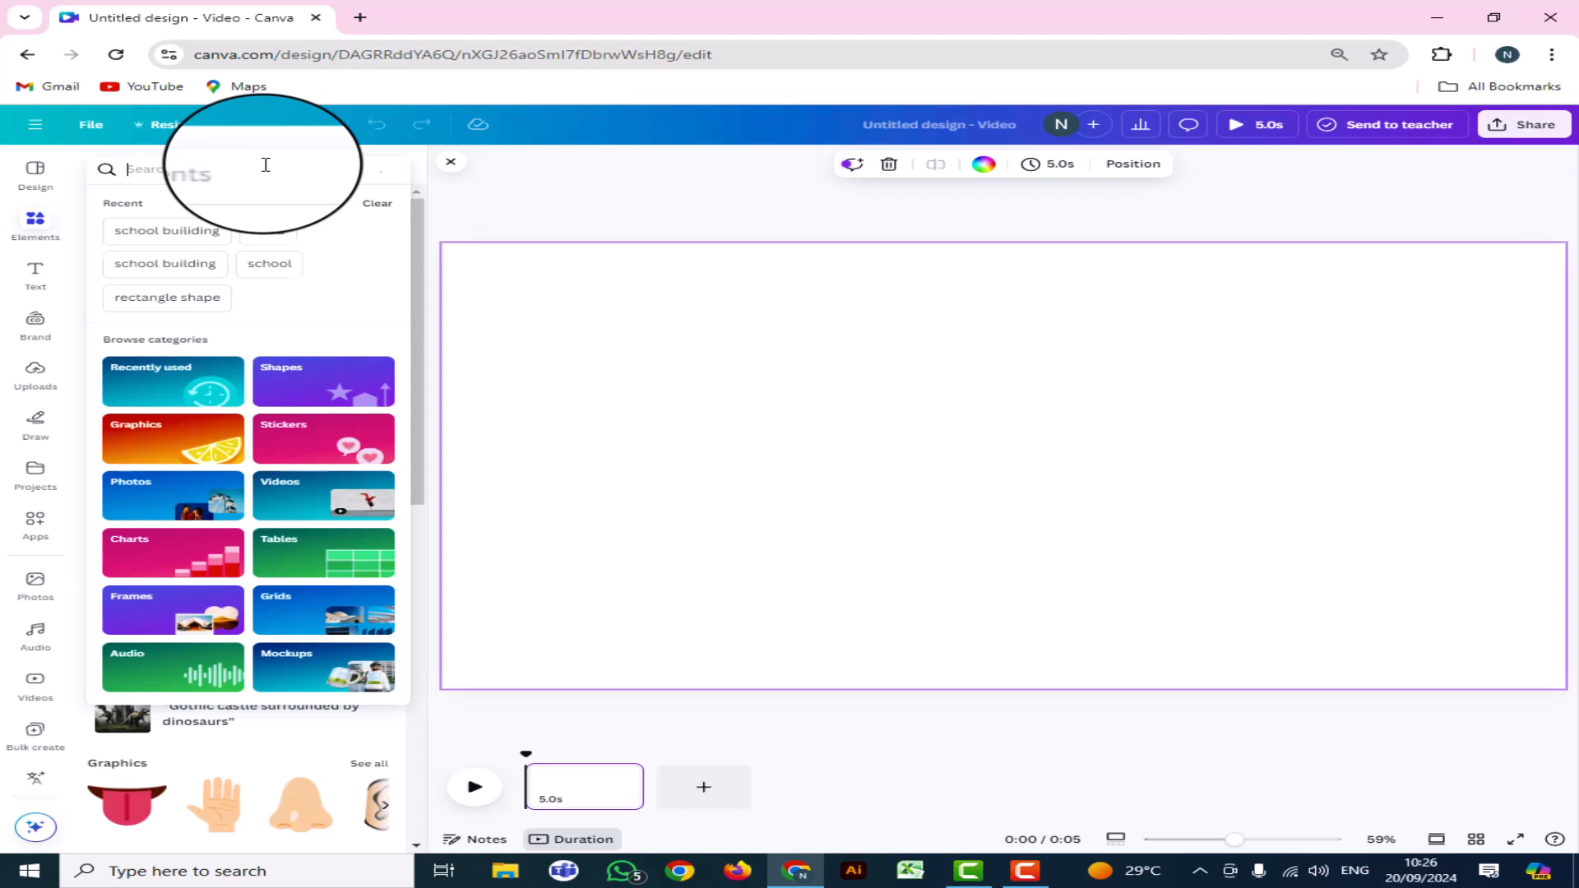
text(scho)
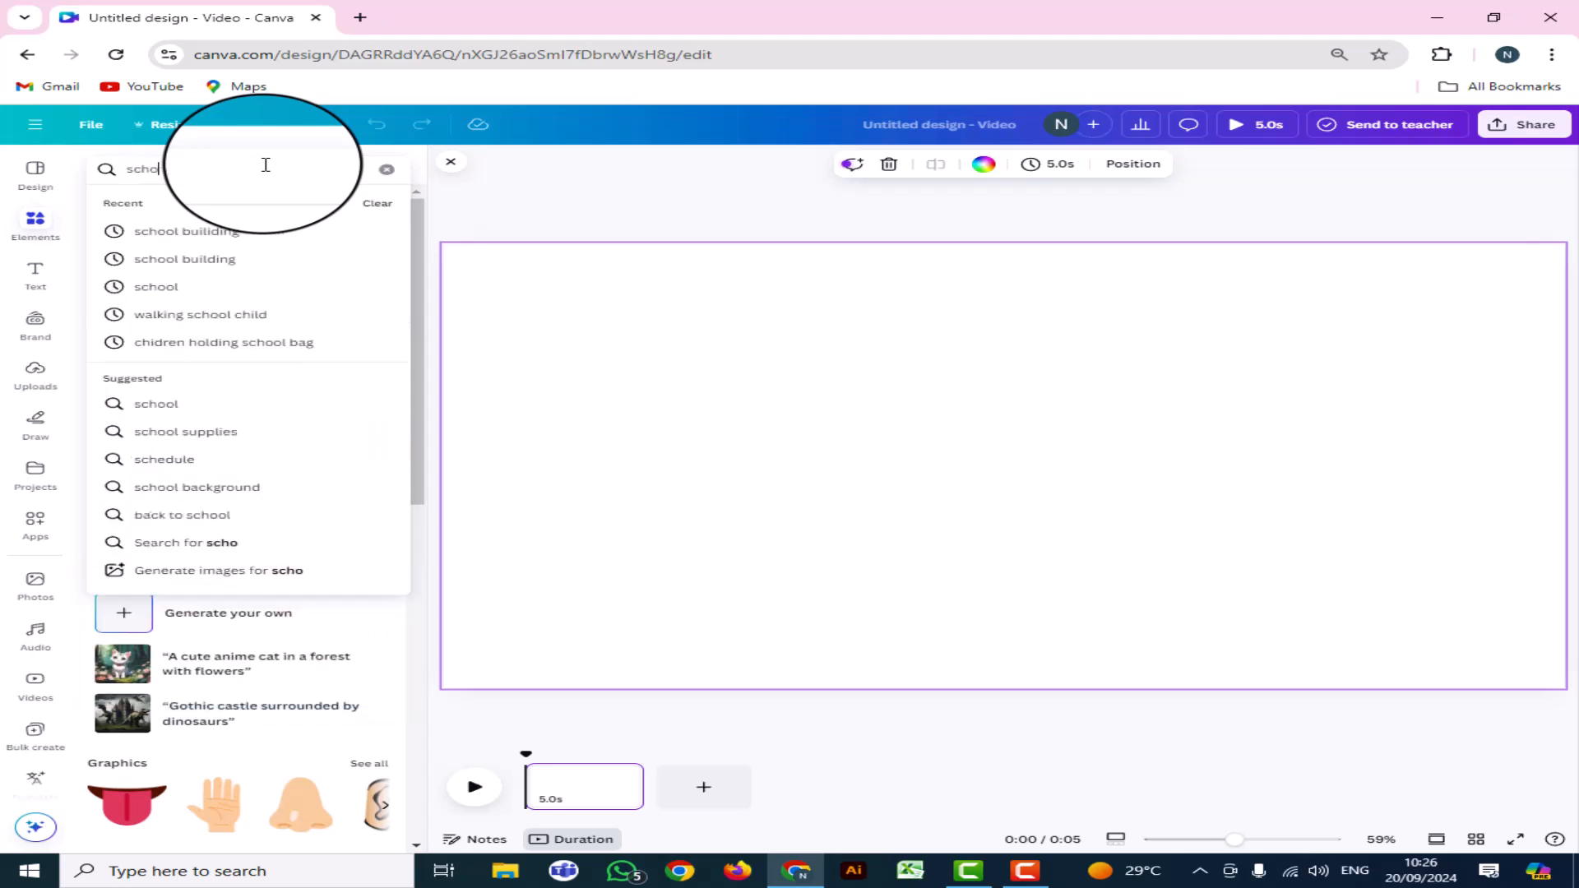
text(ol bui)
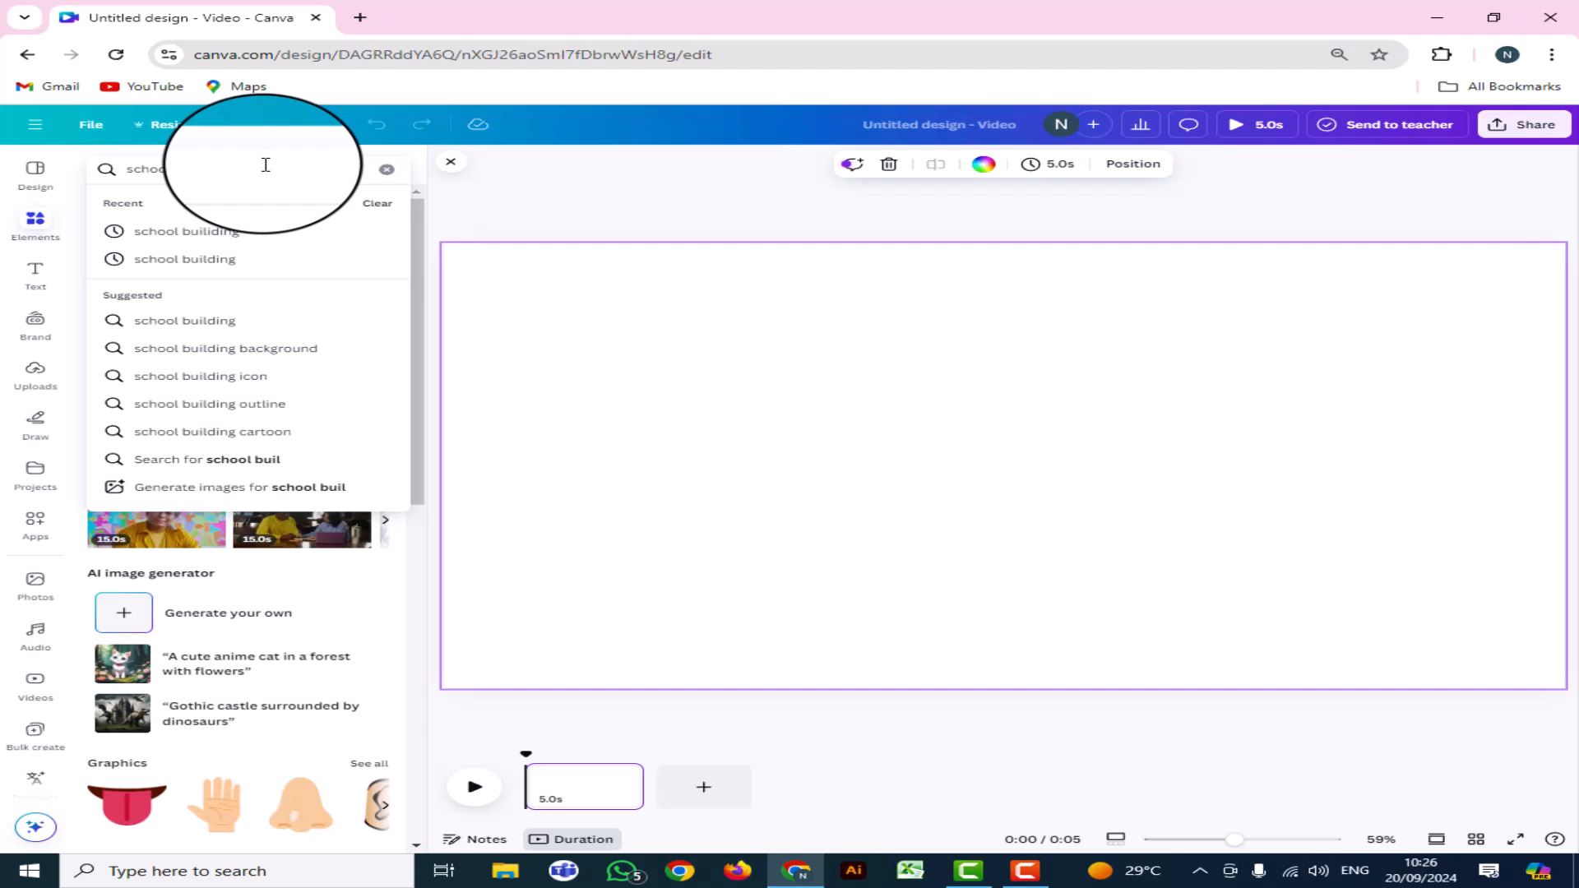
text(lding)
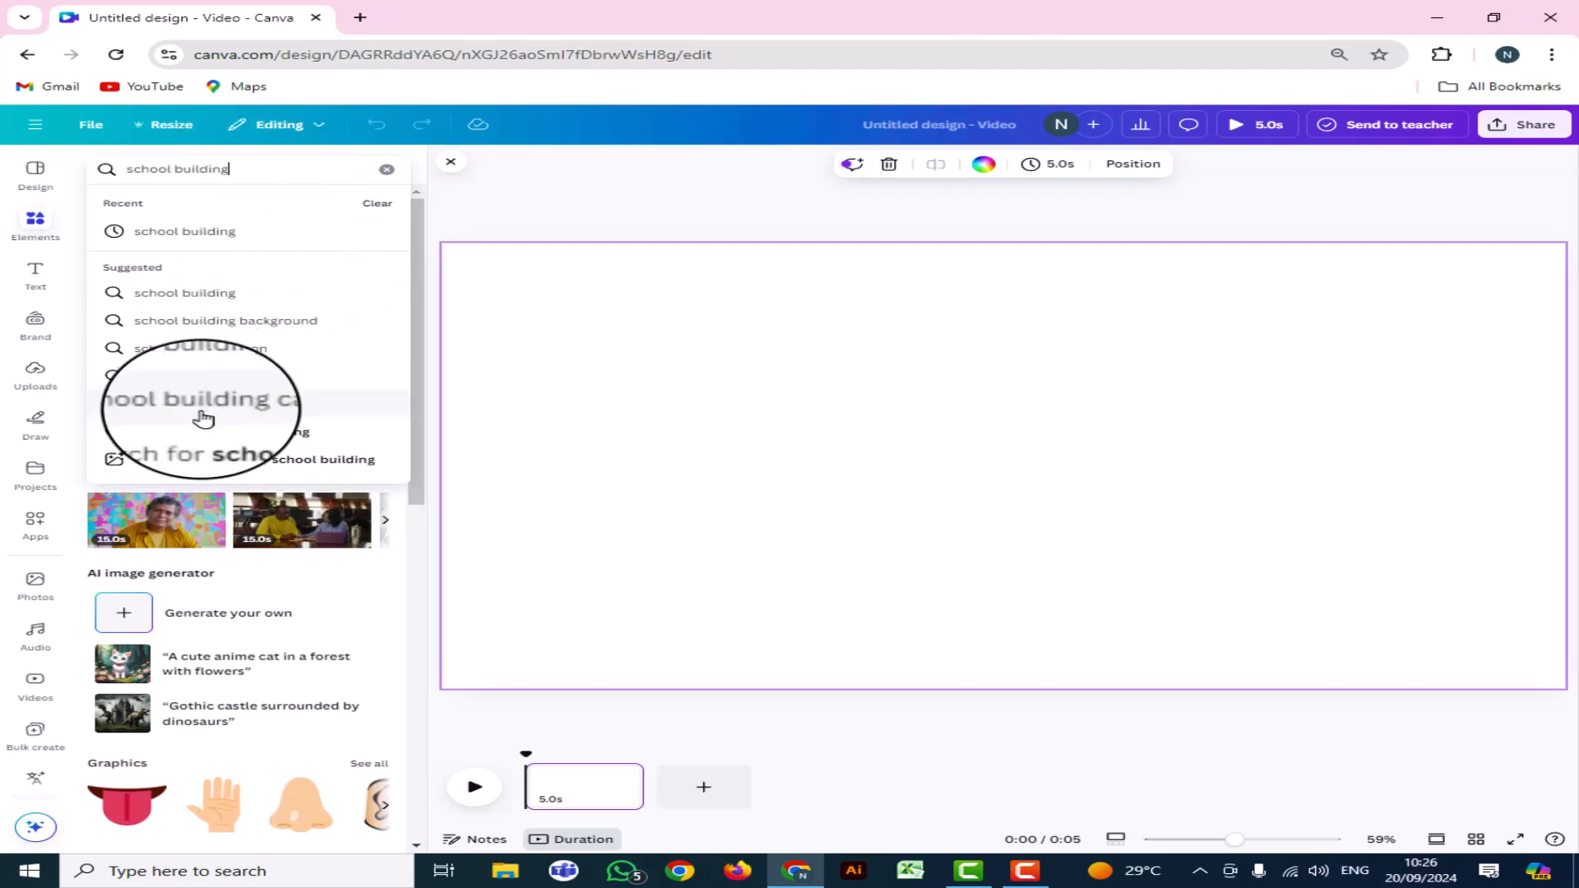
click(206, 431)
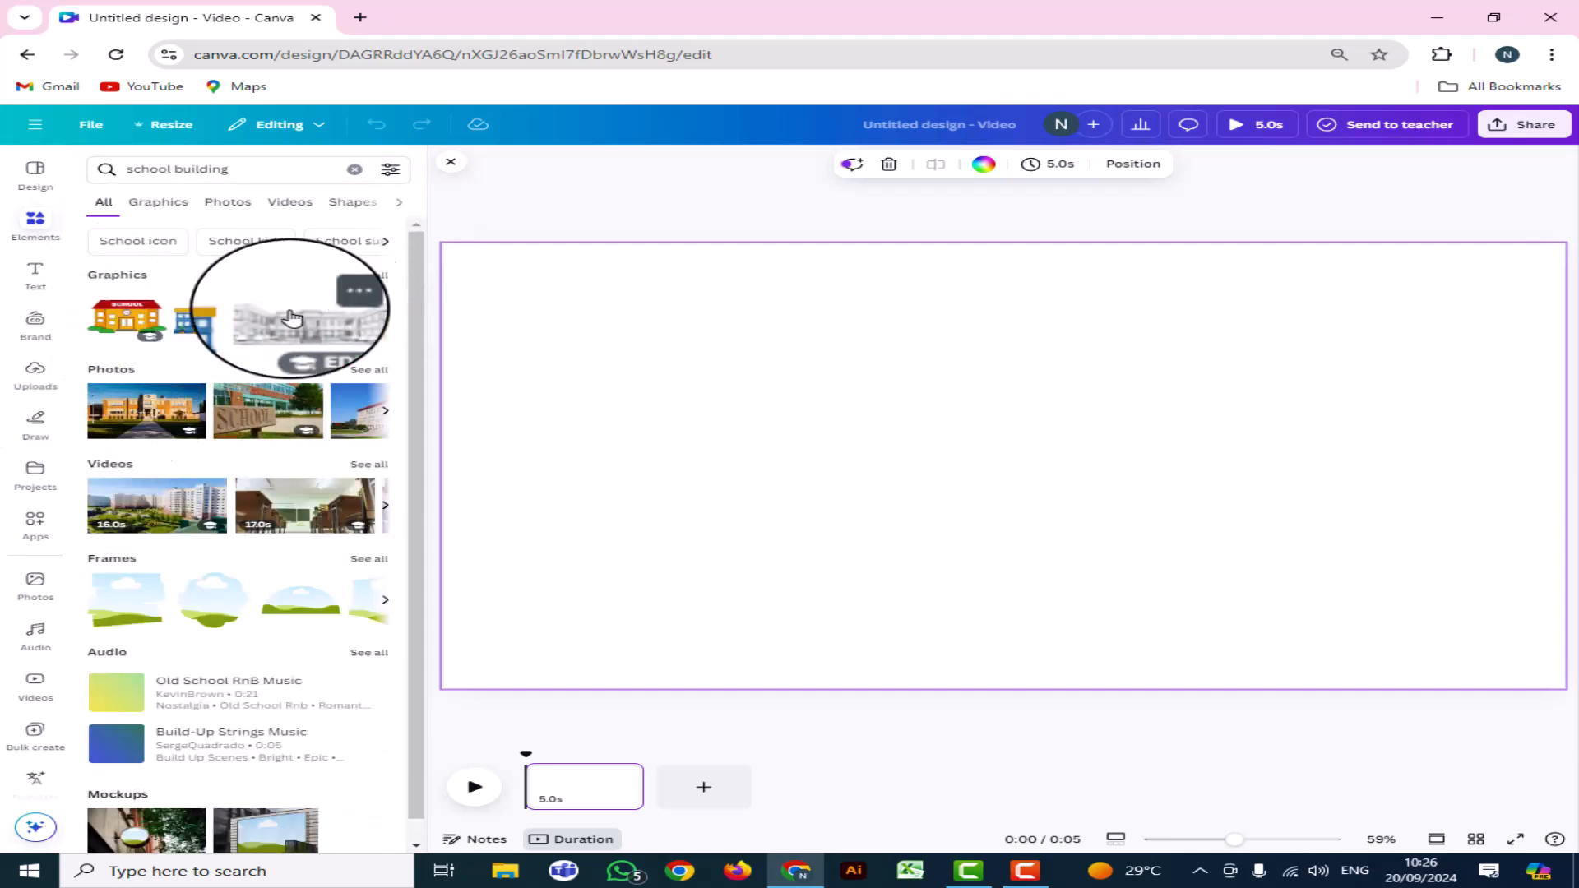
Add the orange school graphic with the red roof from the full graphics results and place it in the page's upper part, slightly left of centre
click(376, 278)
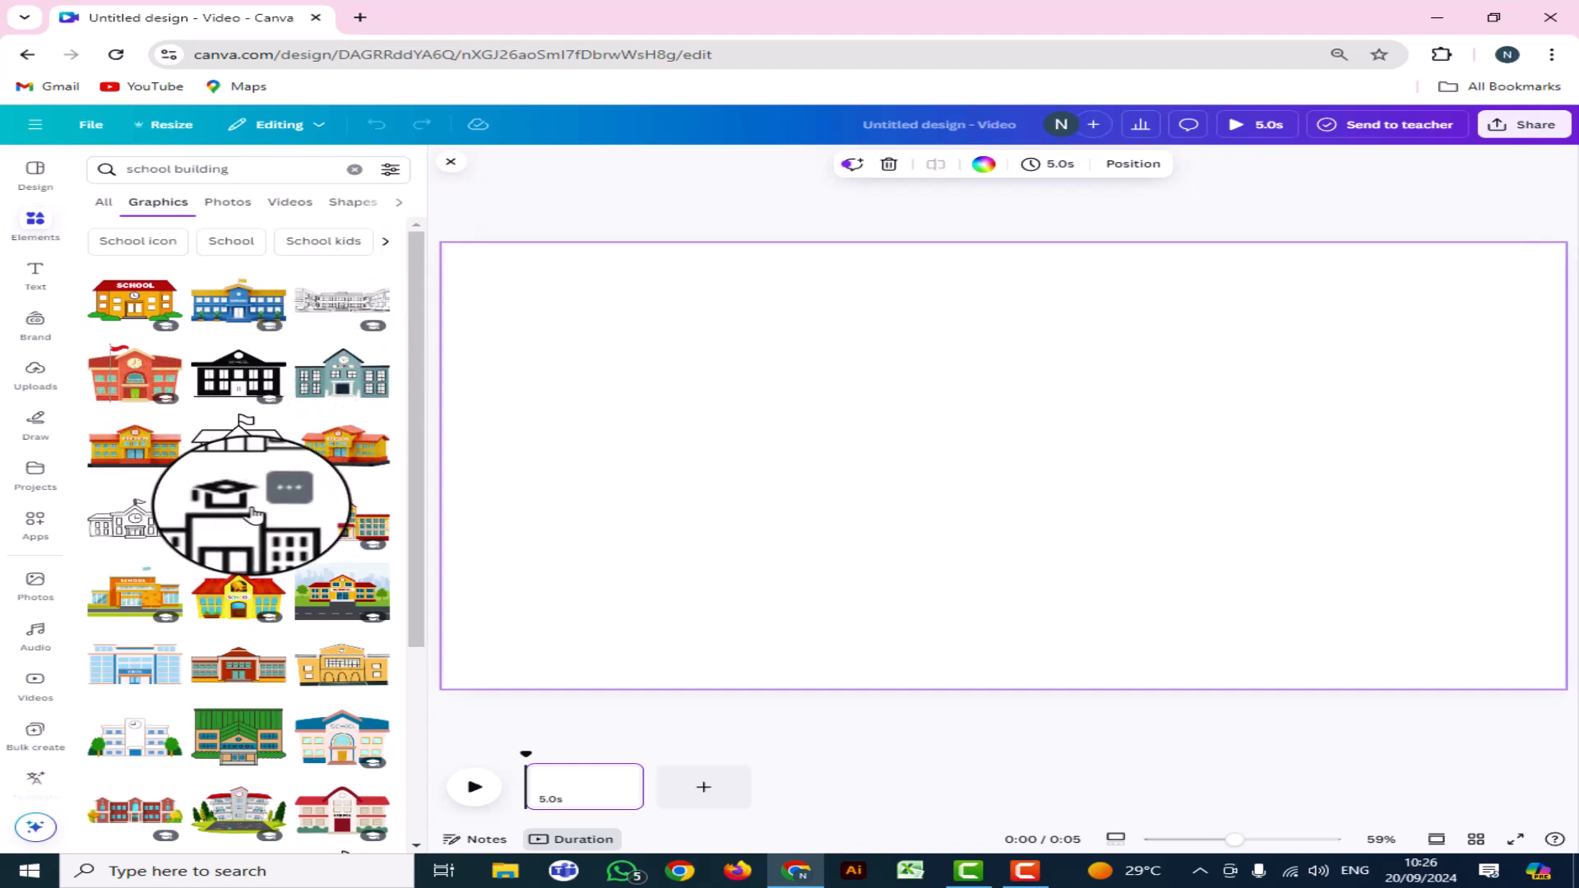
click(141, 310)
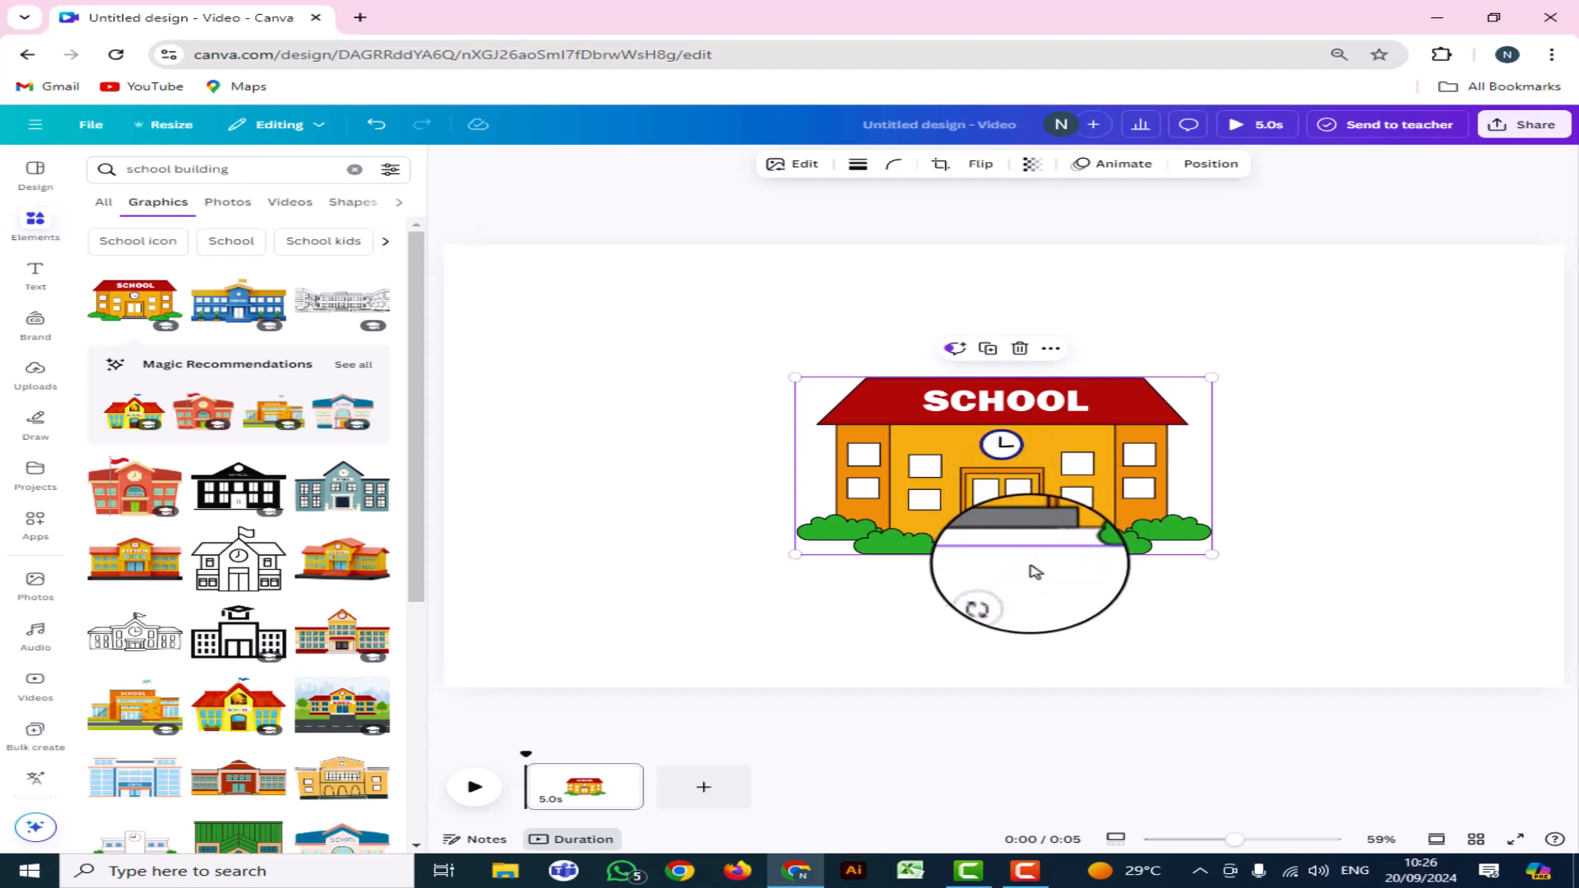
drag(993, 511, 923, 421)
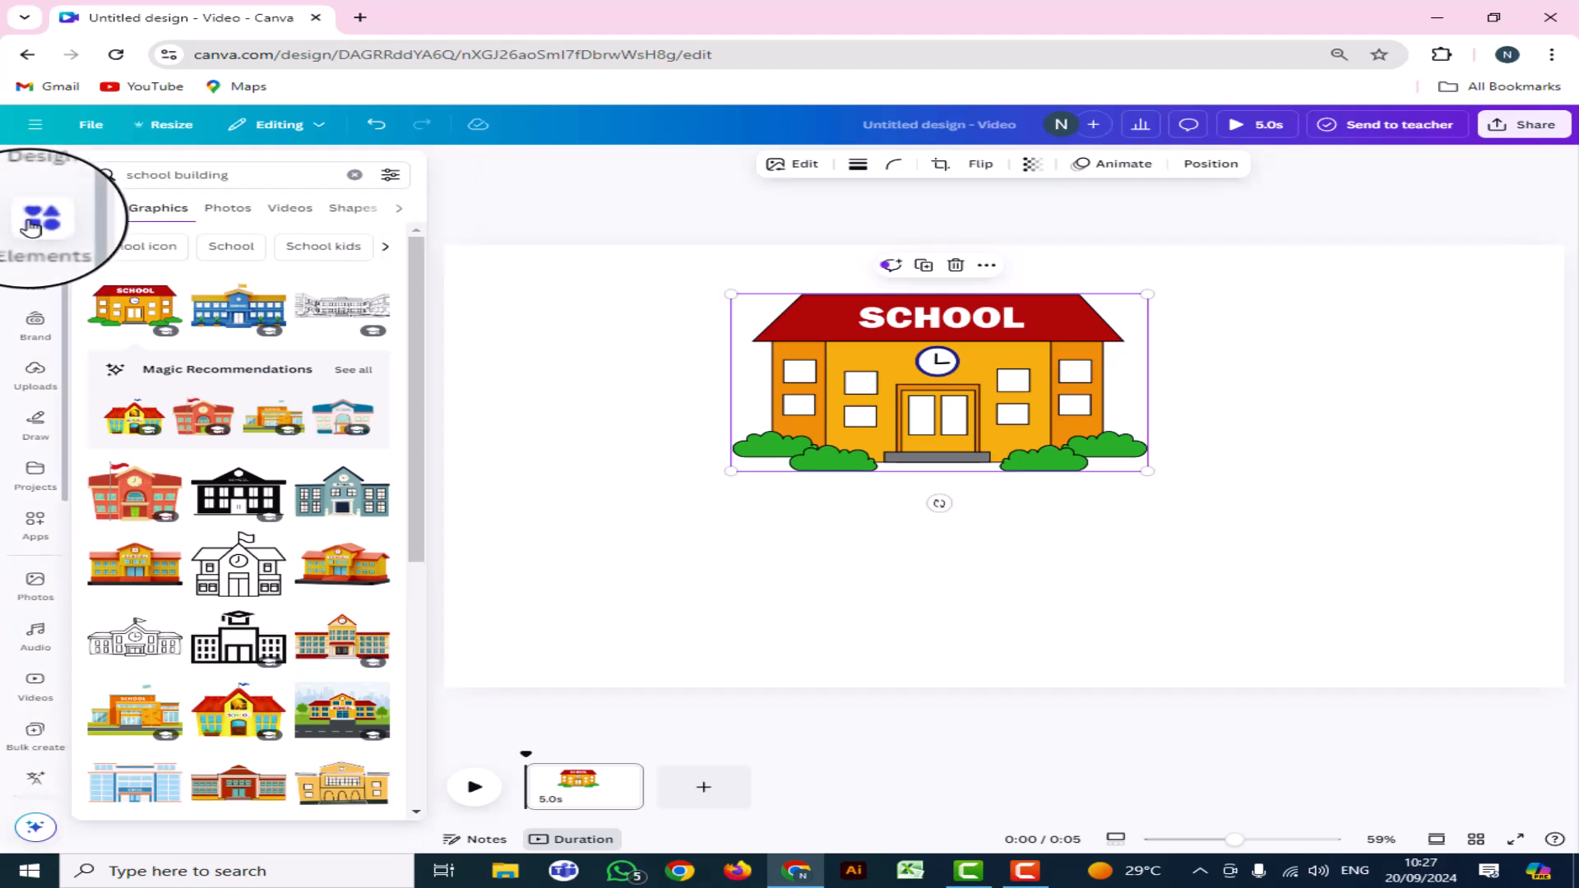
Replace the elements search with "road" and show the graphics results
click(266, 181)
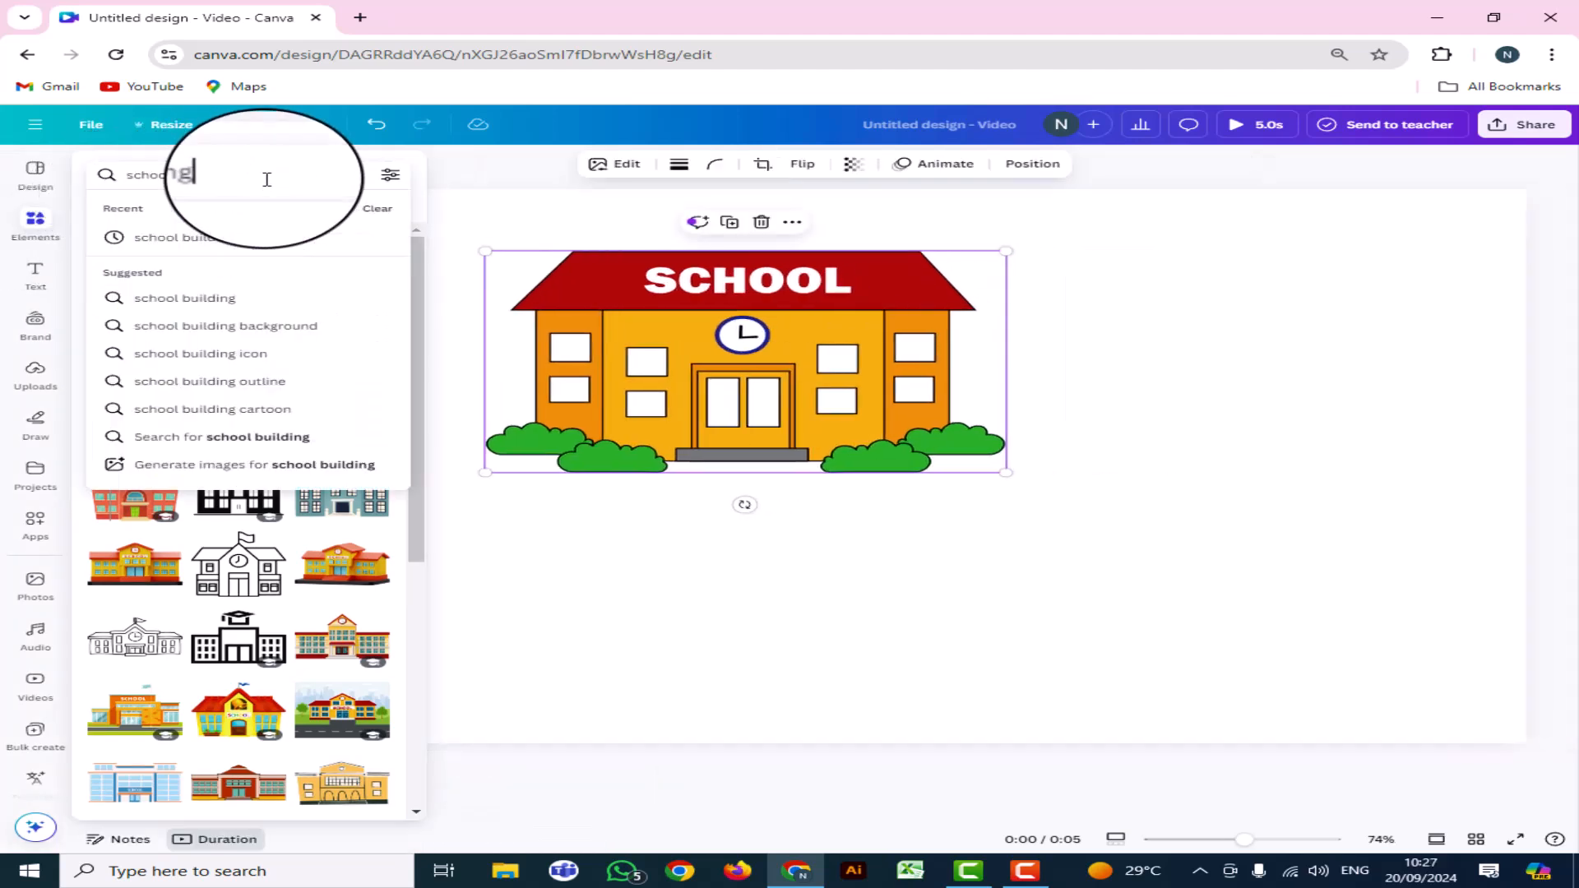
key(BackSpace)
key(BackSpace)
key(BackSpace)
key(BackSpace)
key(BackSpace)
key(BackSpace)
key(BackSpace)
key(BackSpace)
key(BackSpace)
key(BackSpace)
key(BackSpace)
key(BackSpace)
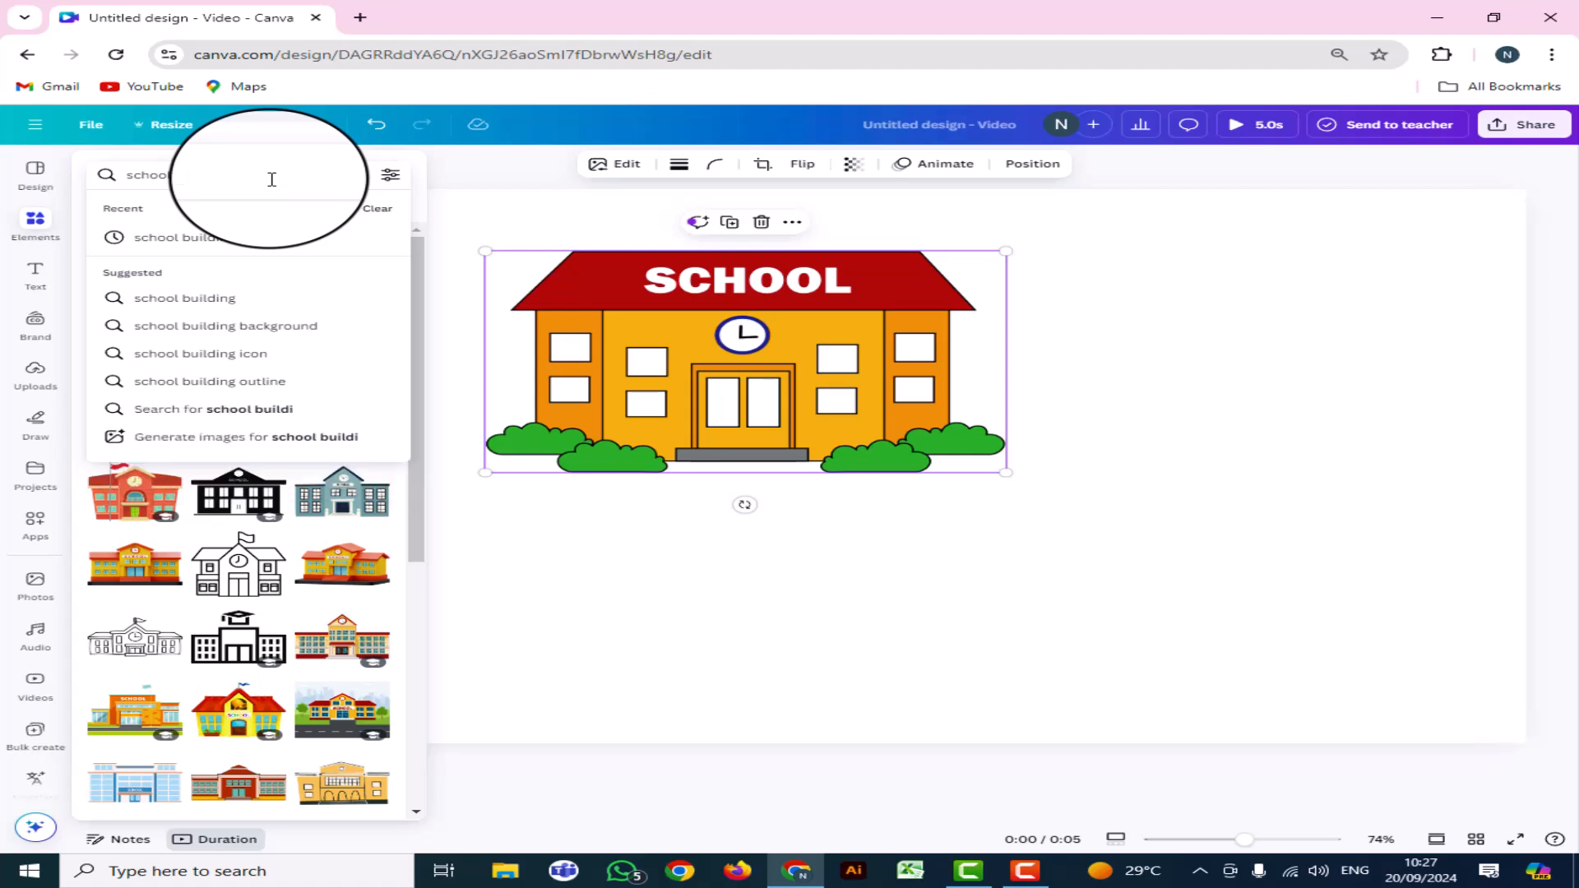
key(BackSpace)
key(BackSpace)
key(BackSpace)
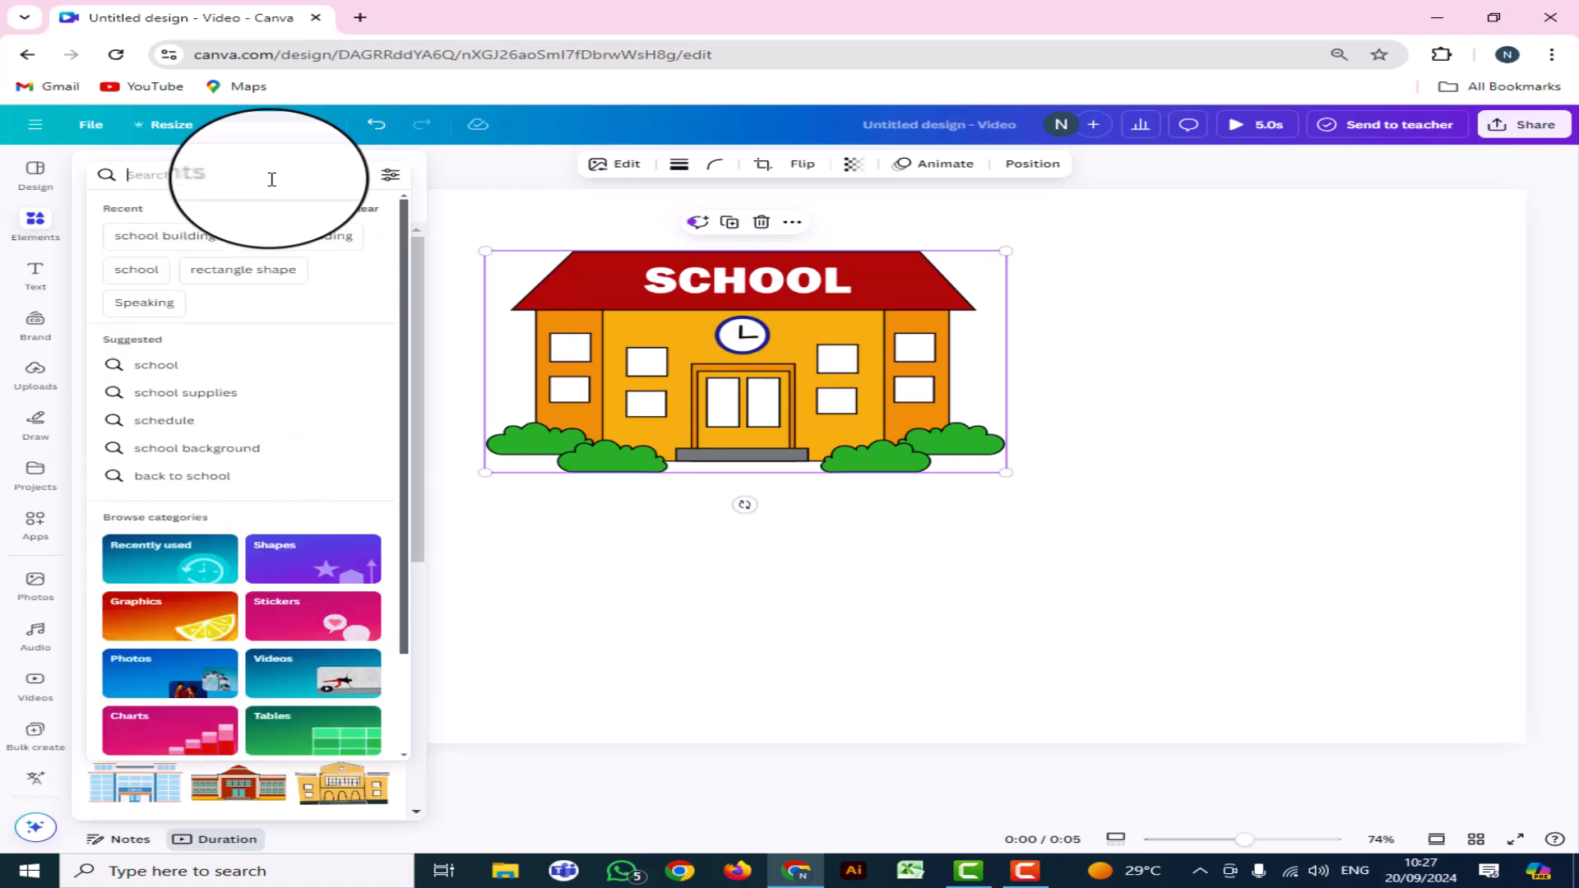
text(road)
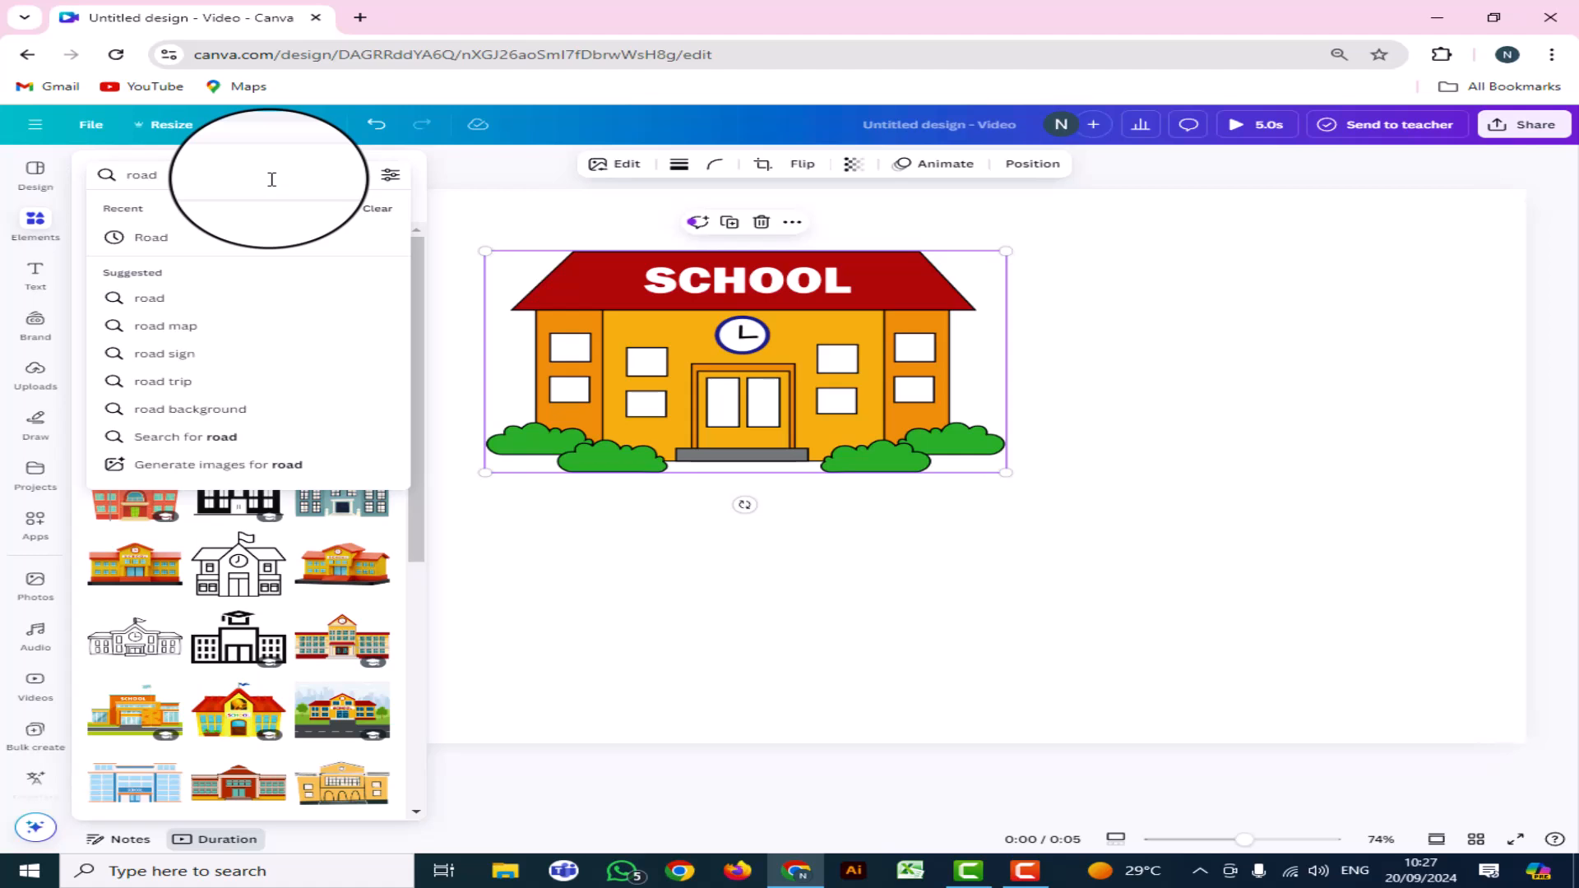
click(233, 445)
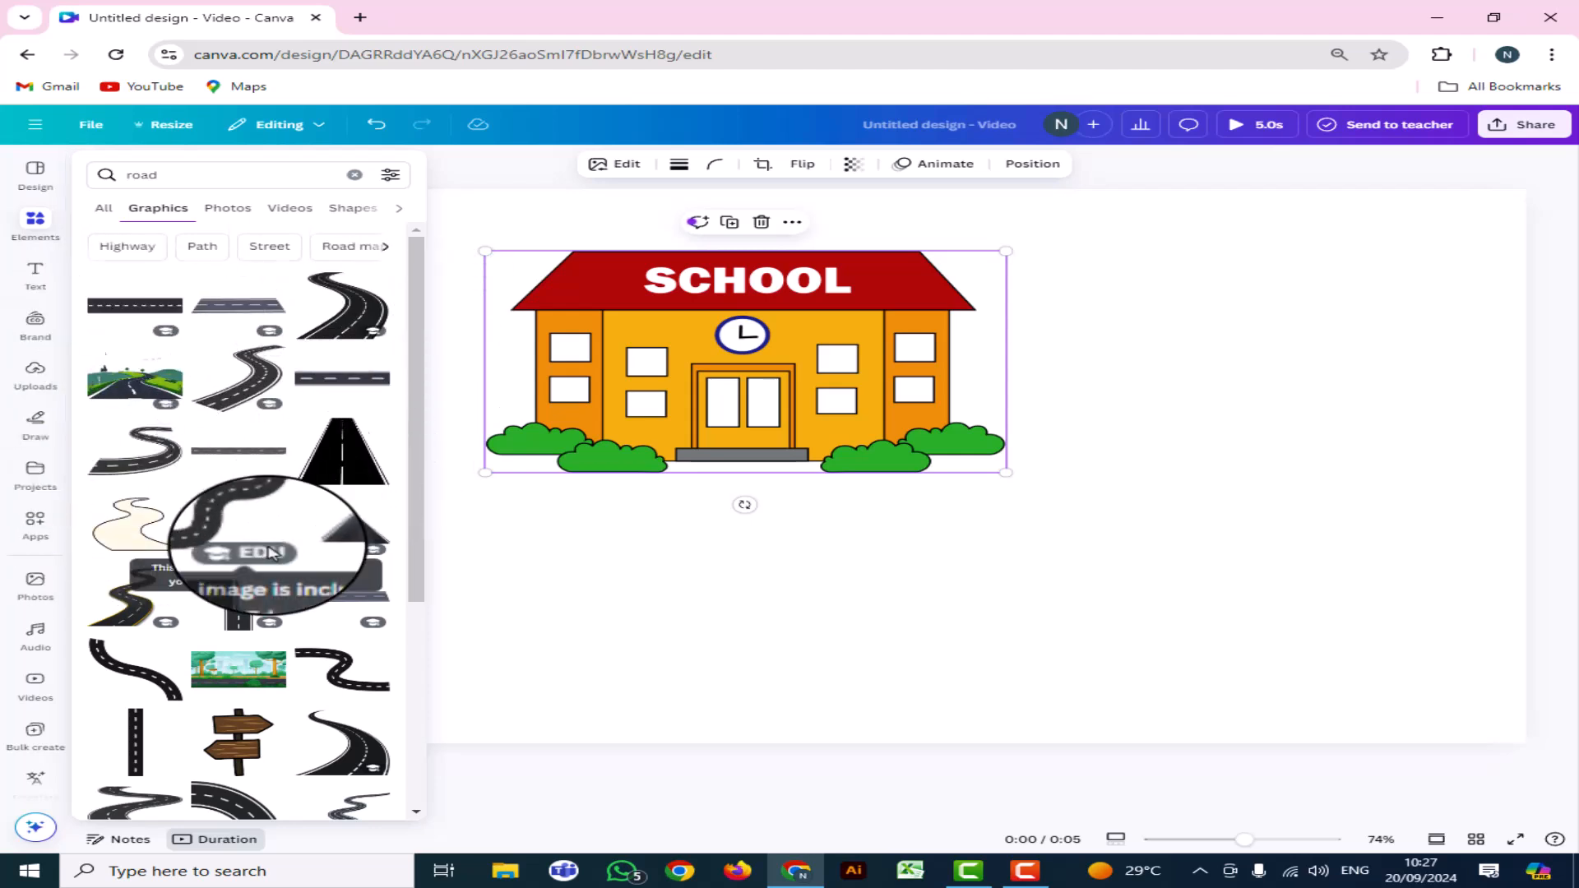
Look through the road graphics and add the winding road with green hills to the page
scroll(264, 625, down, 3)
scroll(270, 745, down, 1)
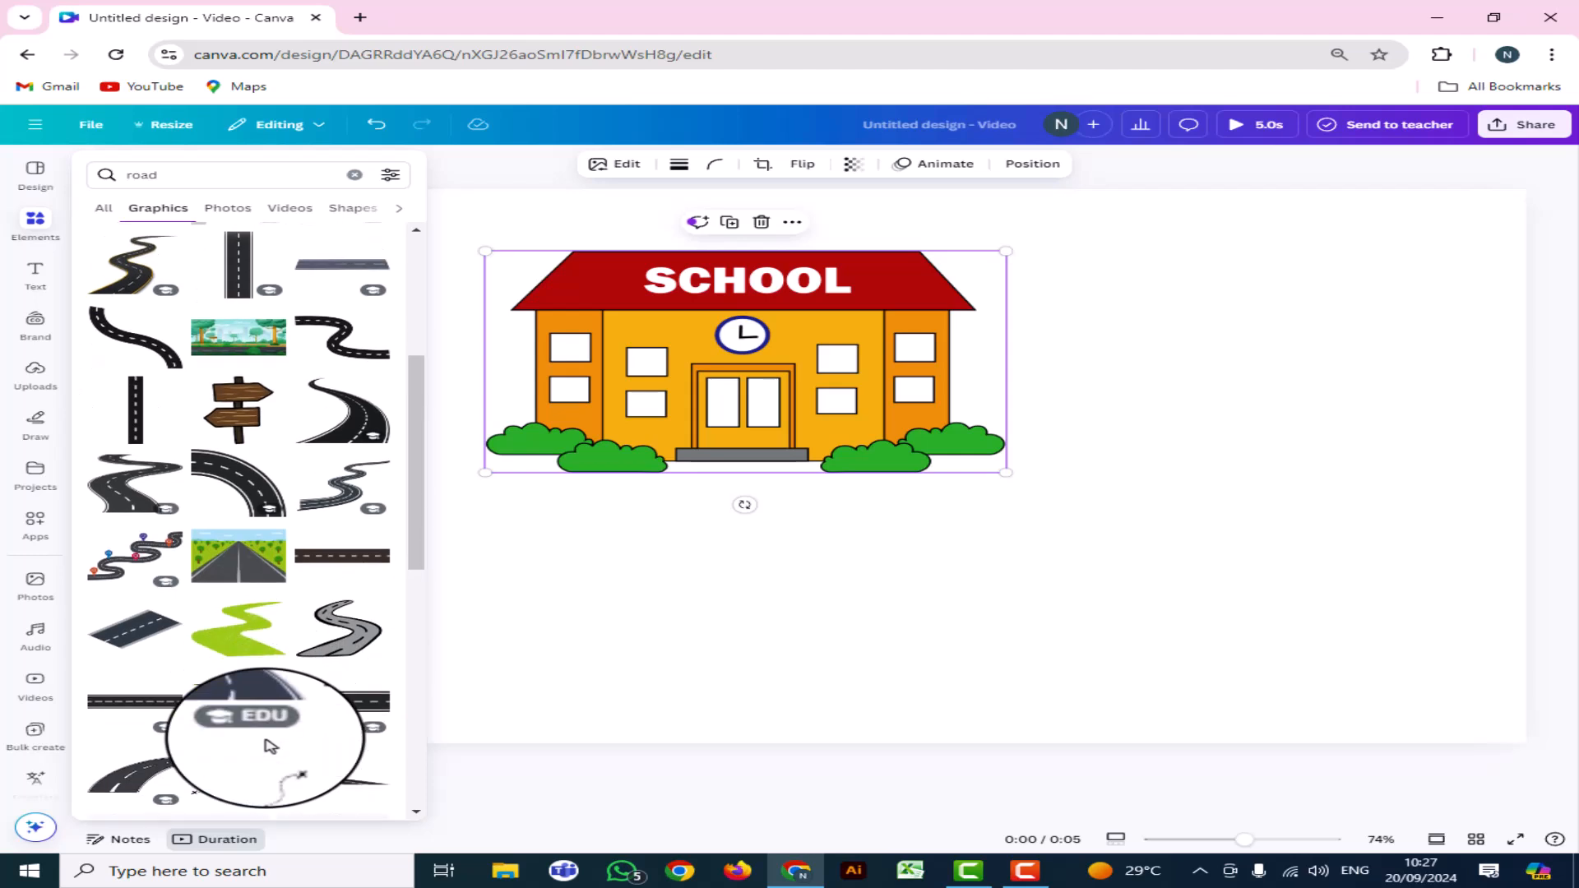
scroll(269, 744, up, 5)
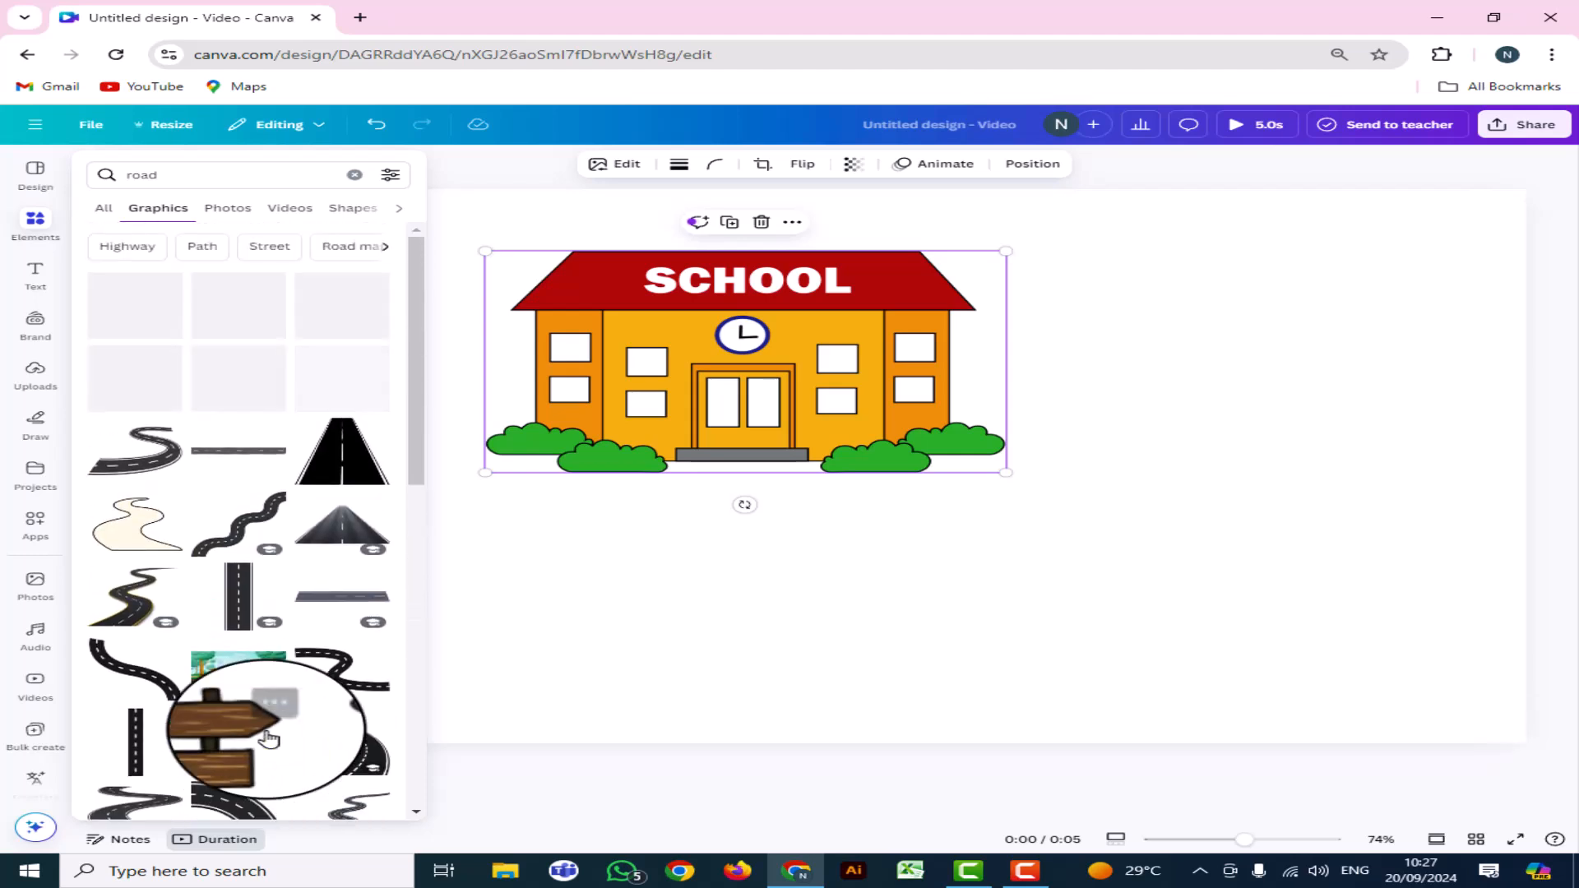
click(144, 382)
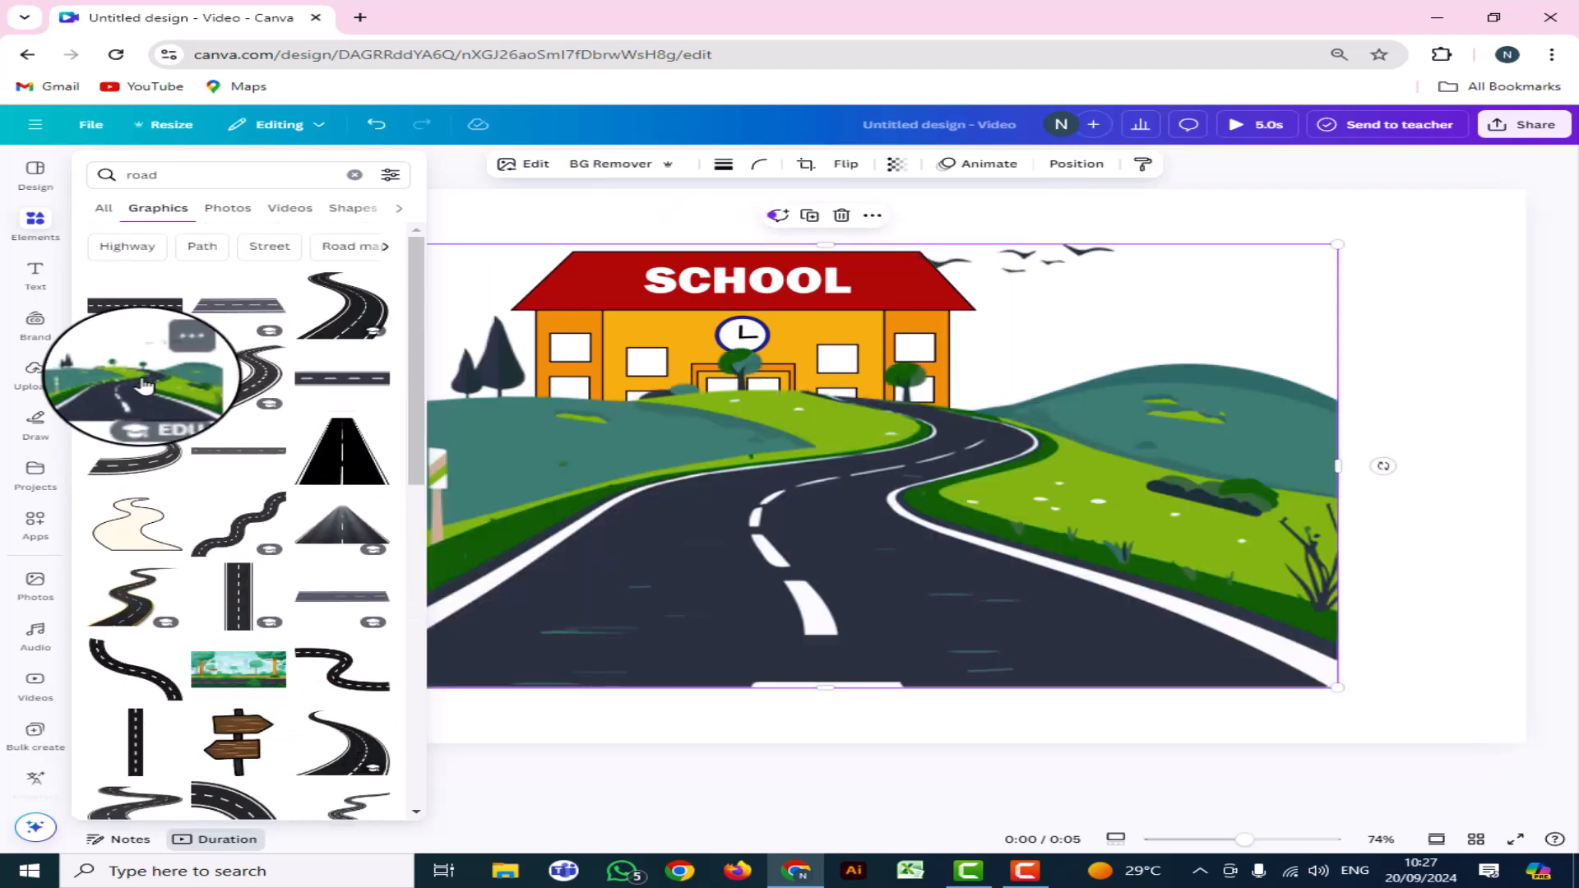
Move the winding road landscape down and left so the road leads to the school's entrance, and deselect it
click(855, 540)
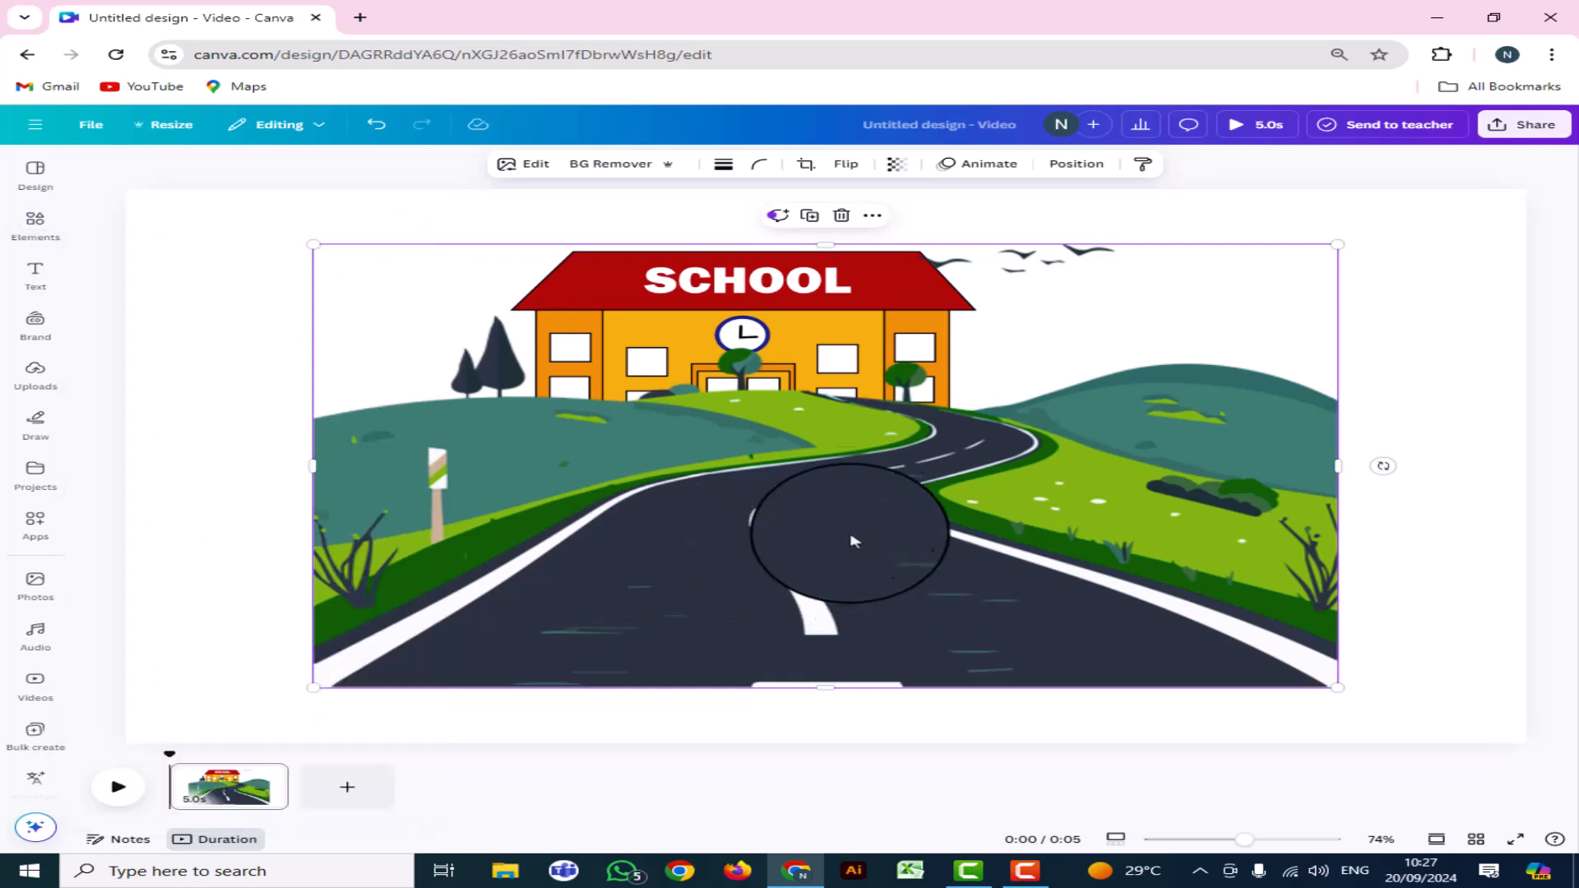
drag(841, 339, 781, 406)
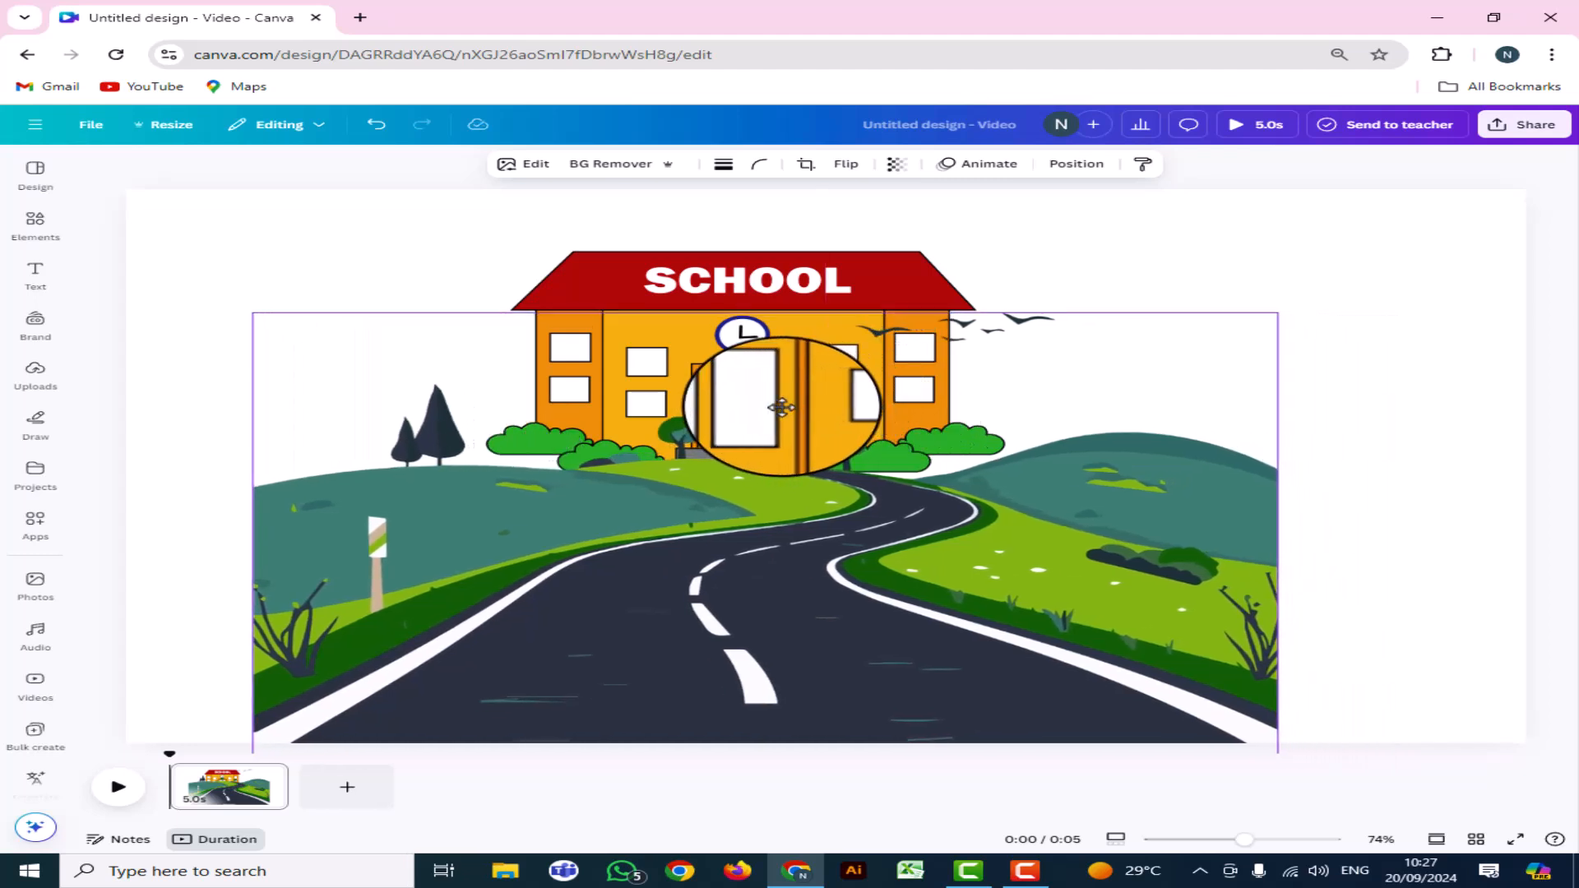
drag(781, 406, 782, 404)
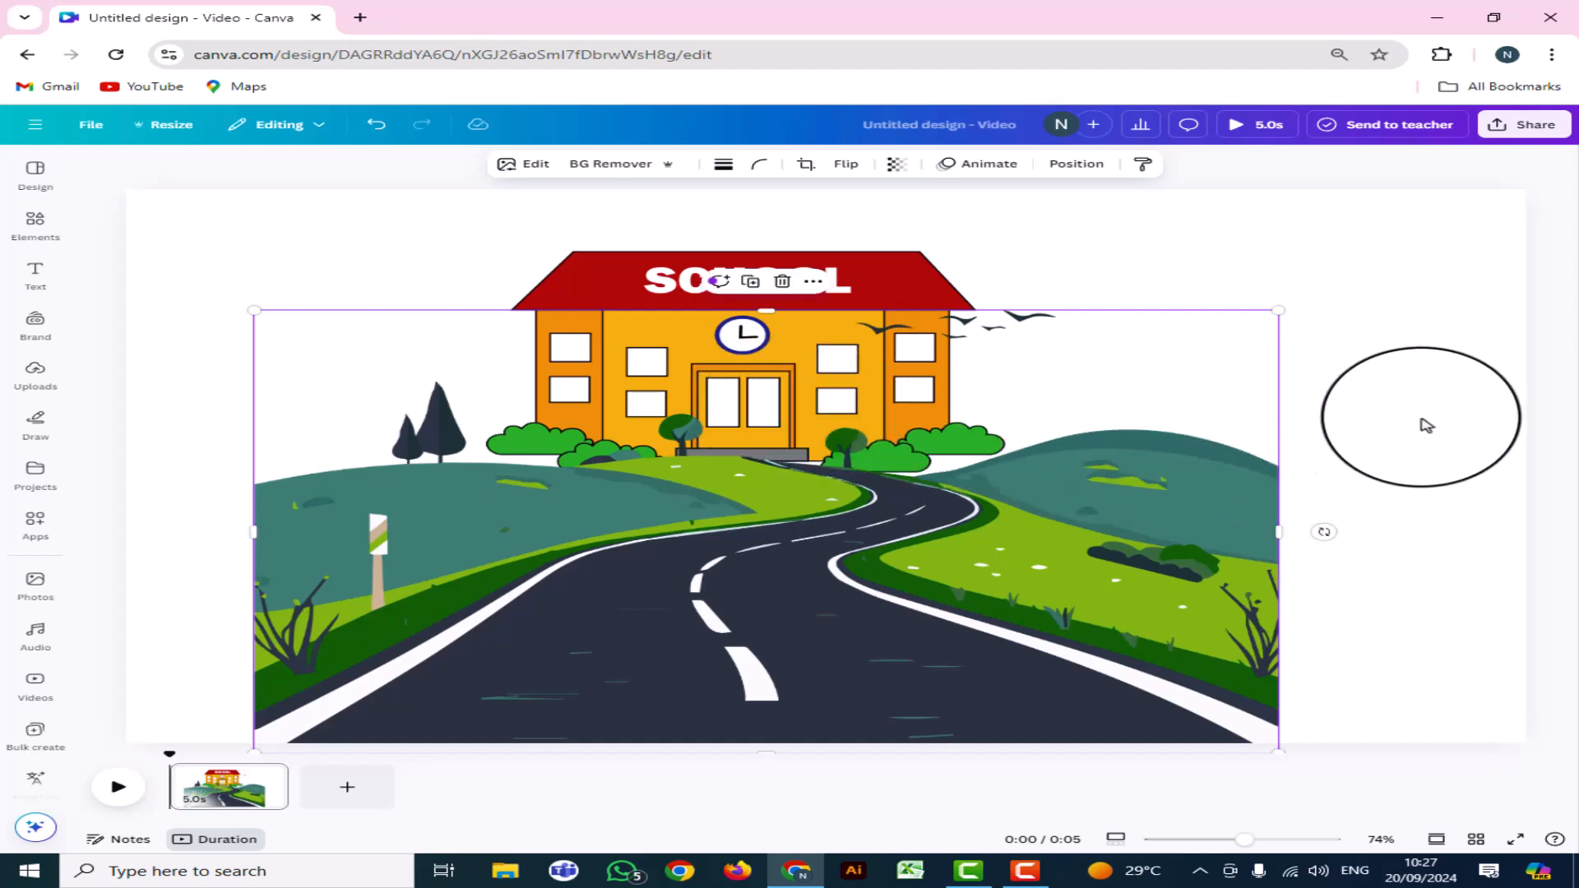
click(1427, 425)
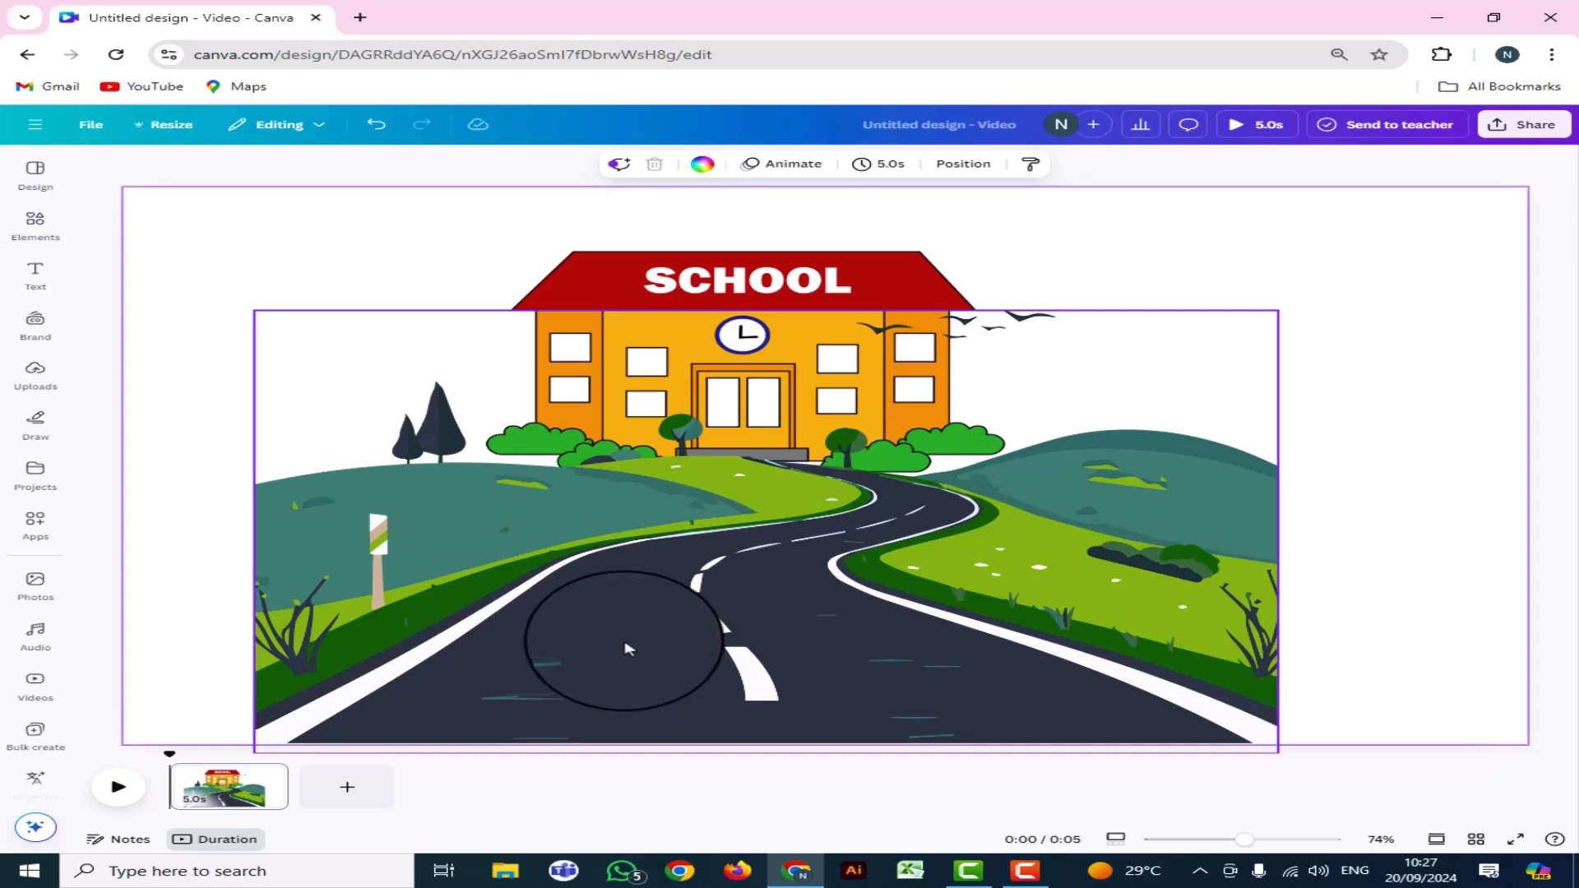
click(1382, 405)
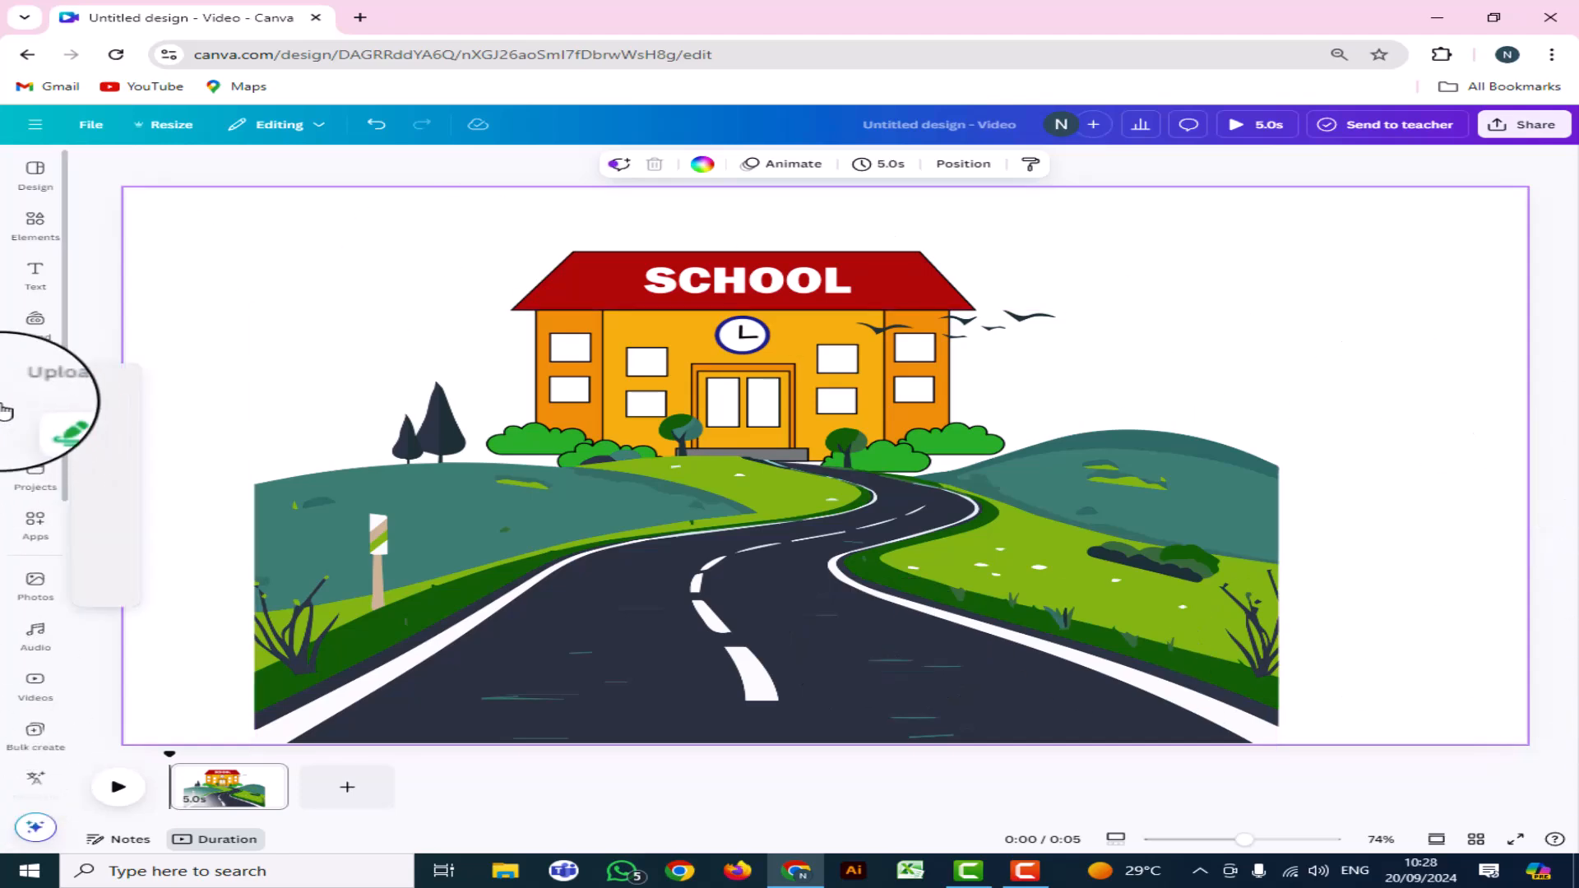
Clear the previous elements search and search for "children going to school"
click(36, 218)
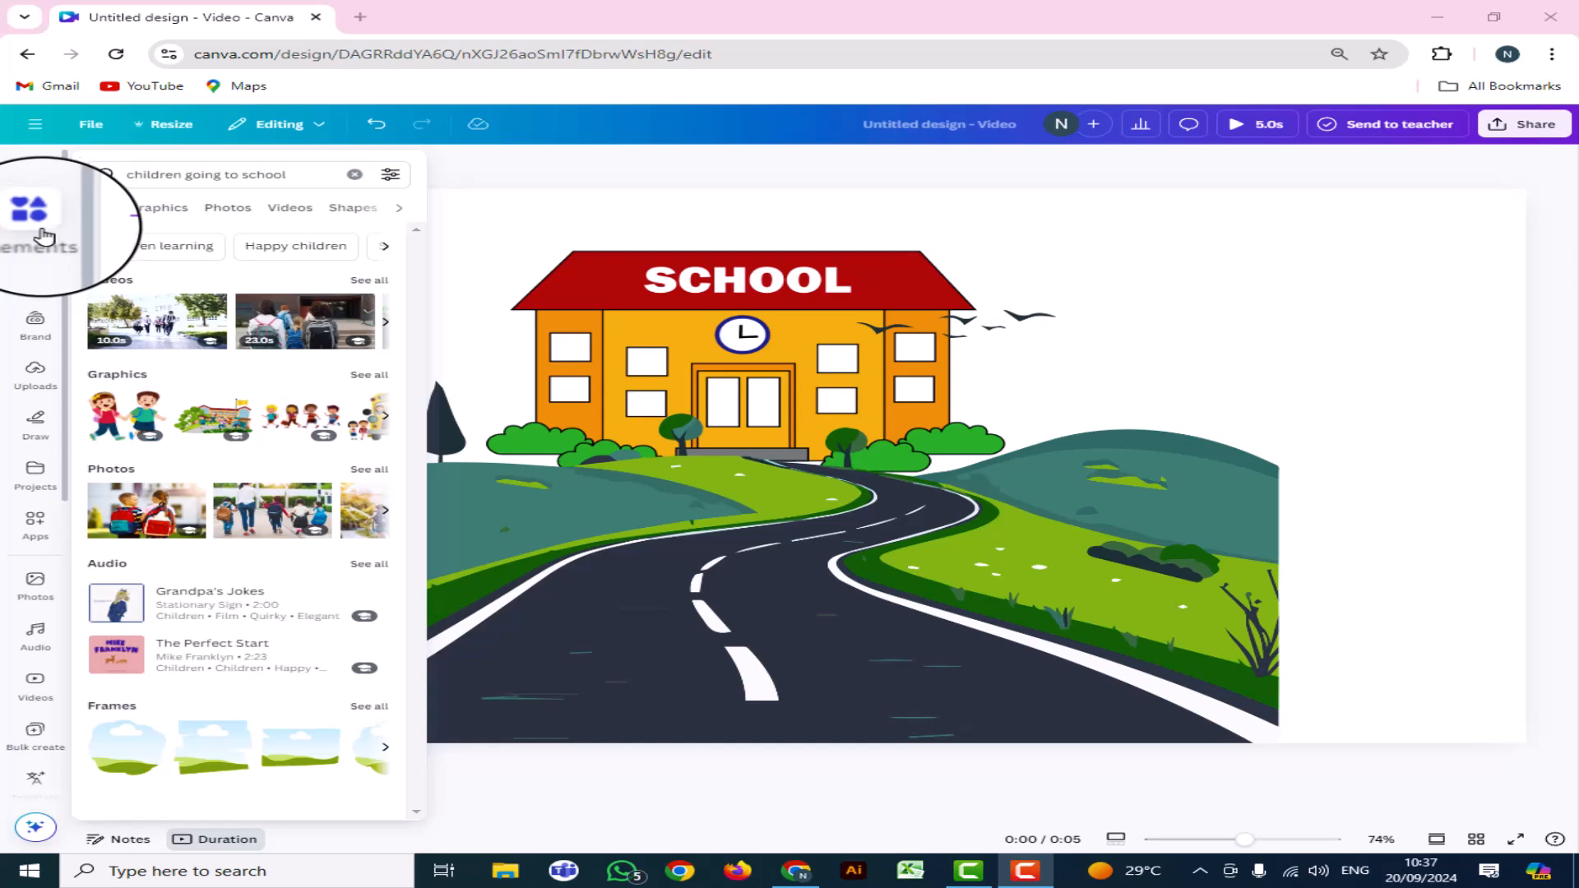
click(294, 174)
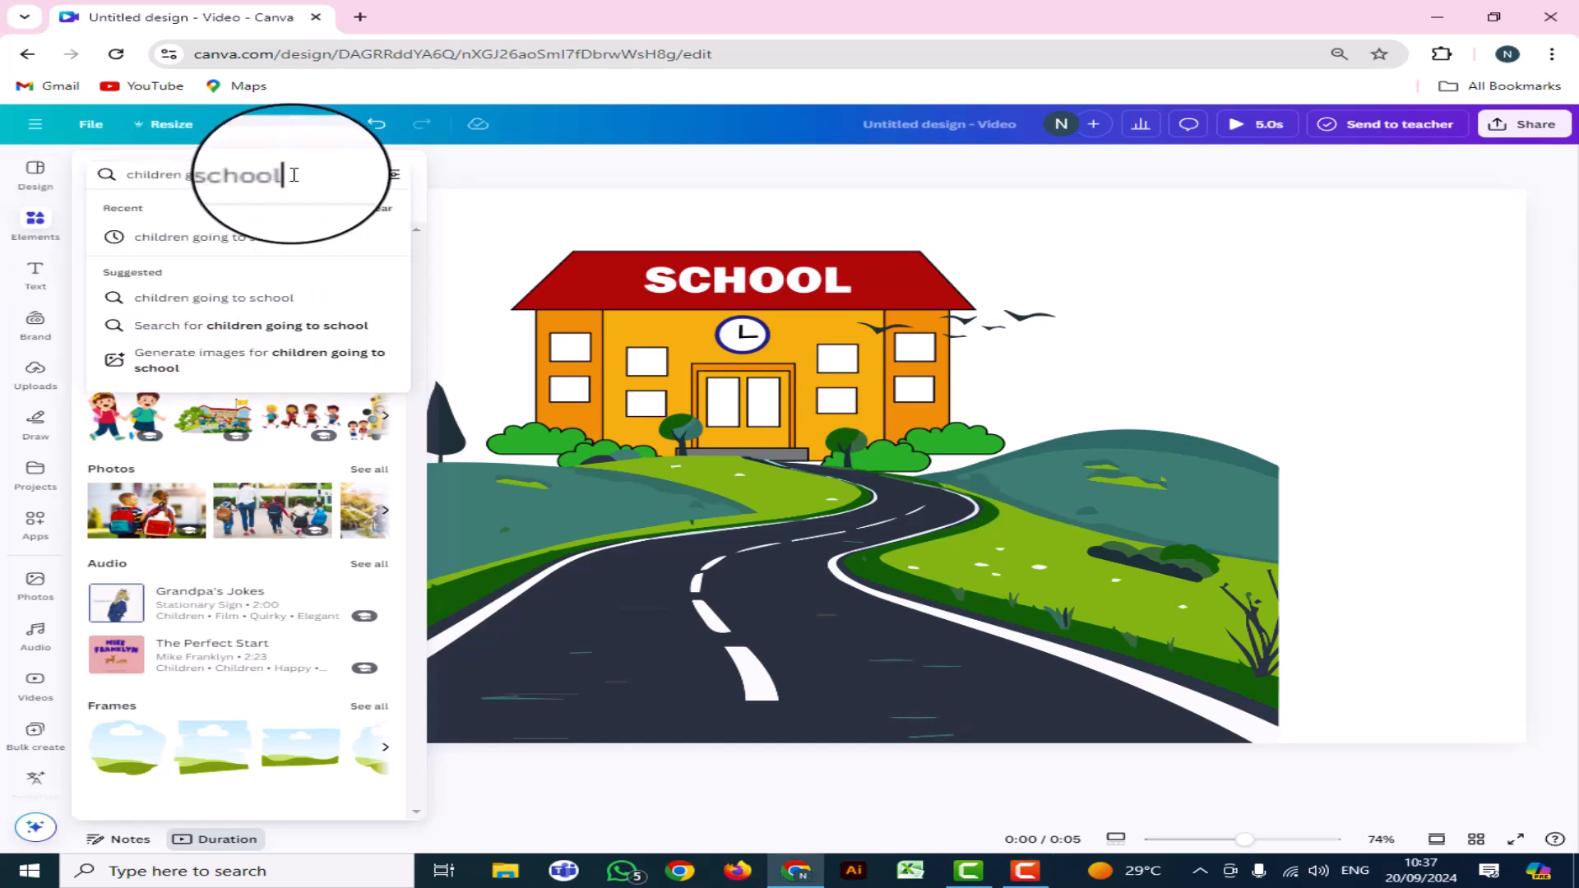
key(BackSpace)
key(BackSpace)
key(BackSpace)
key(BackSpace)
key(BackSpace)
key(BackSpace)
key(BackSpace)
key(BackSpace)
key(BackSpace)
key(BackSpace)
key(BackSpace)
key(BackSpace)
key(BackSpace)
key(BackSpace)
key(BackSpace)
key(BackSpace)
key(BackSpace)
key(BackSpace)
key(BackSpace)
key(BackSpace)
key(BackSpace)
key(BackSpace)
key(BackSpace)
text(child)
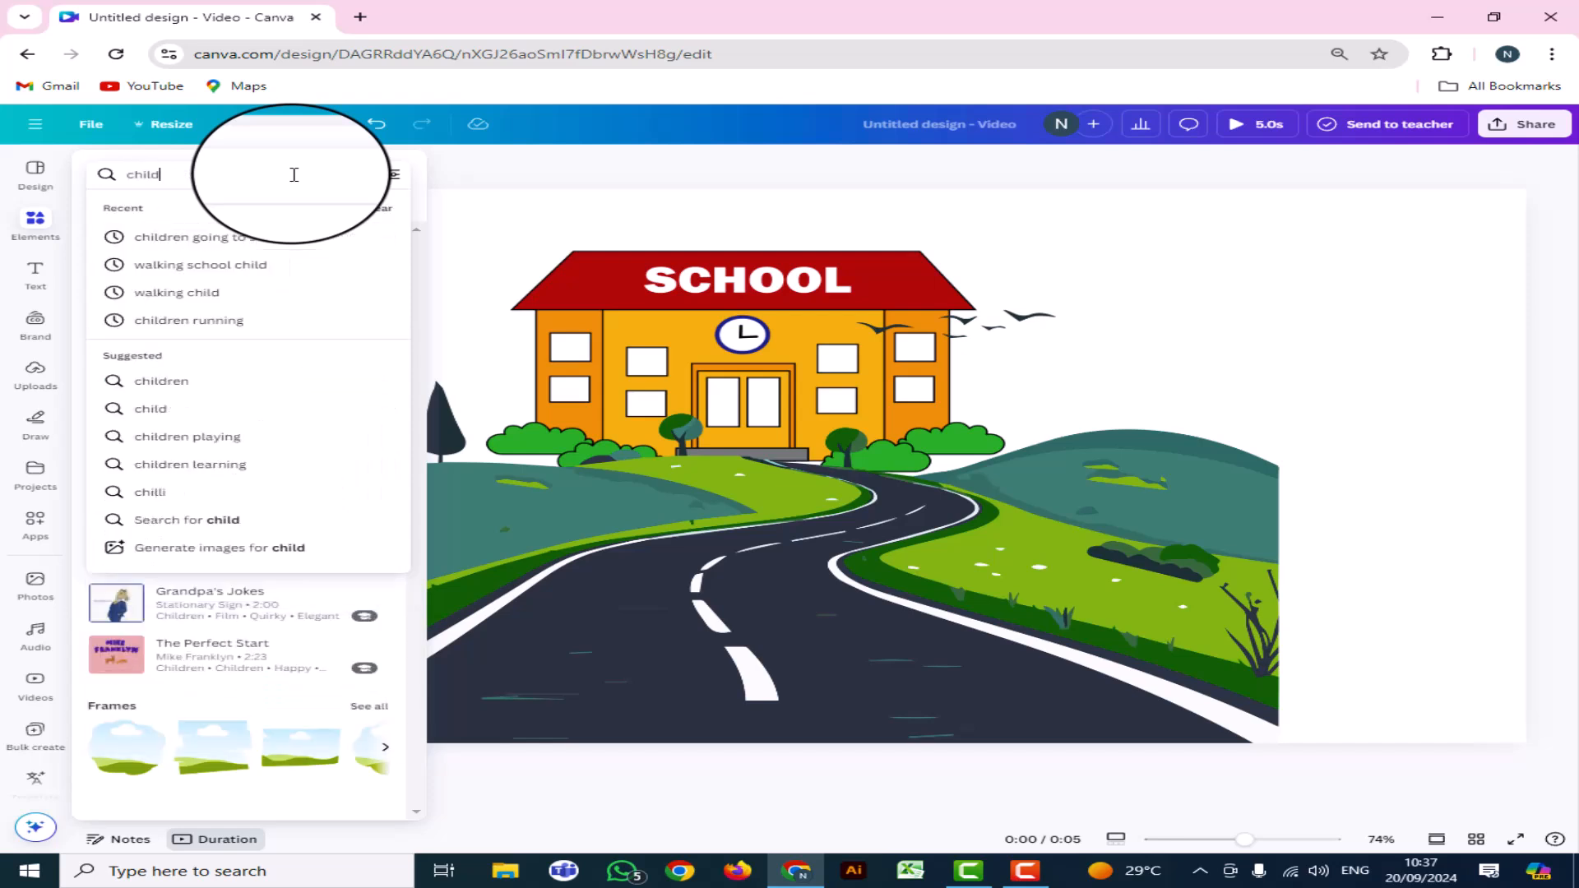
text(ren g)
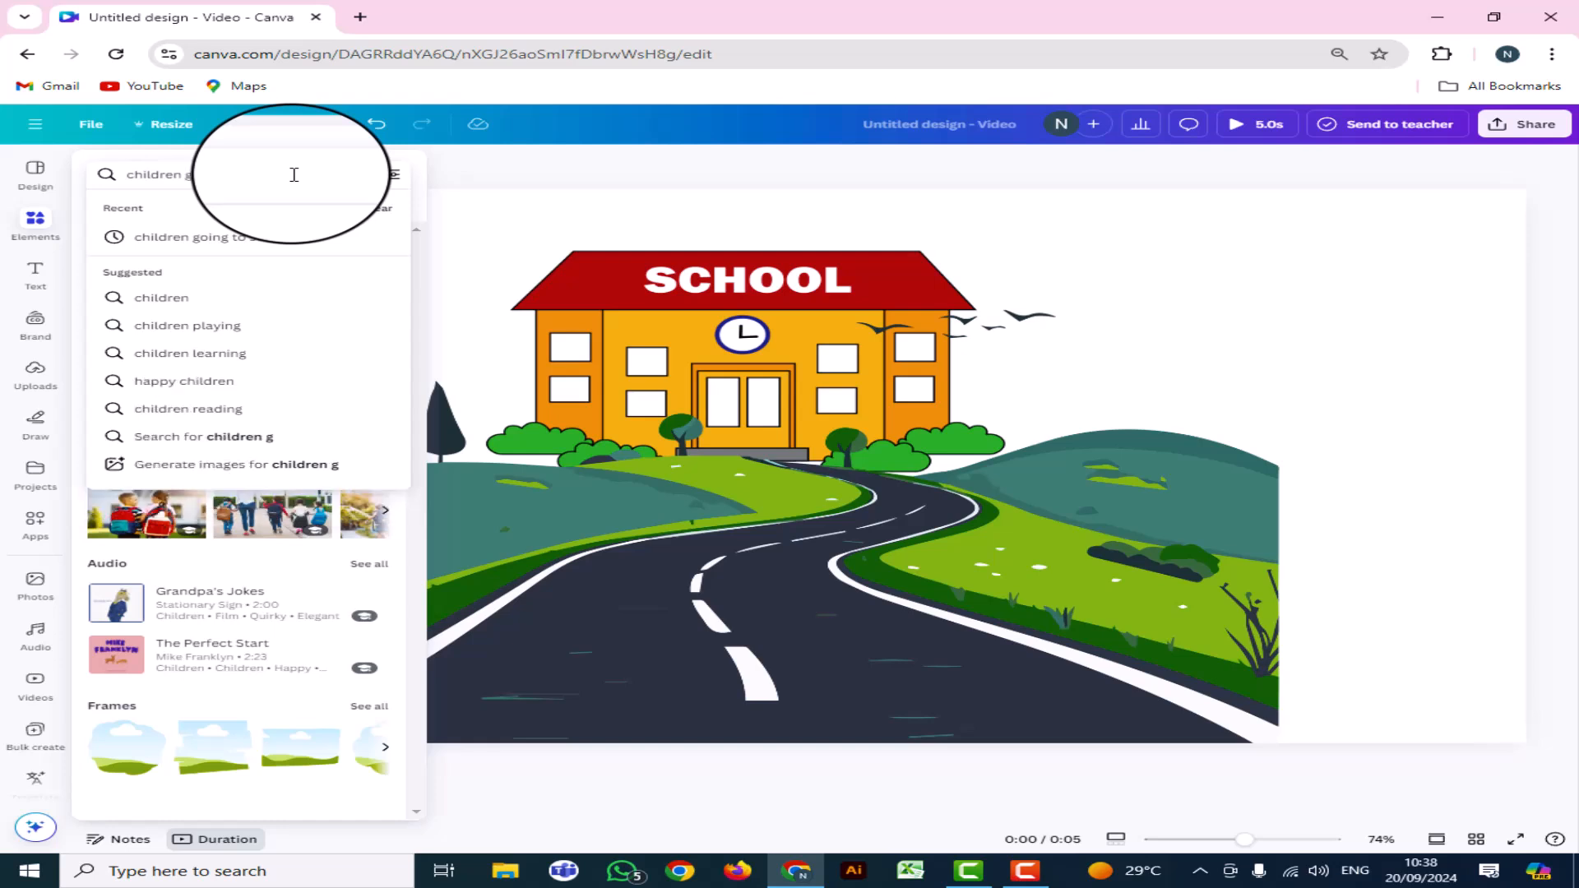
text(oing)
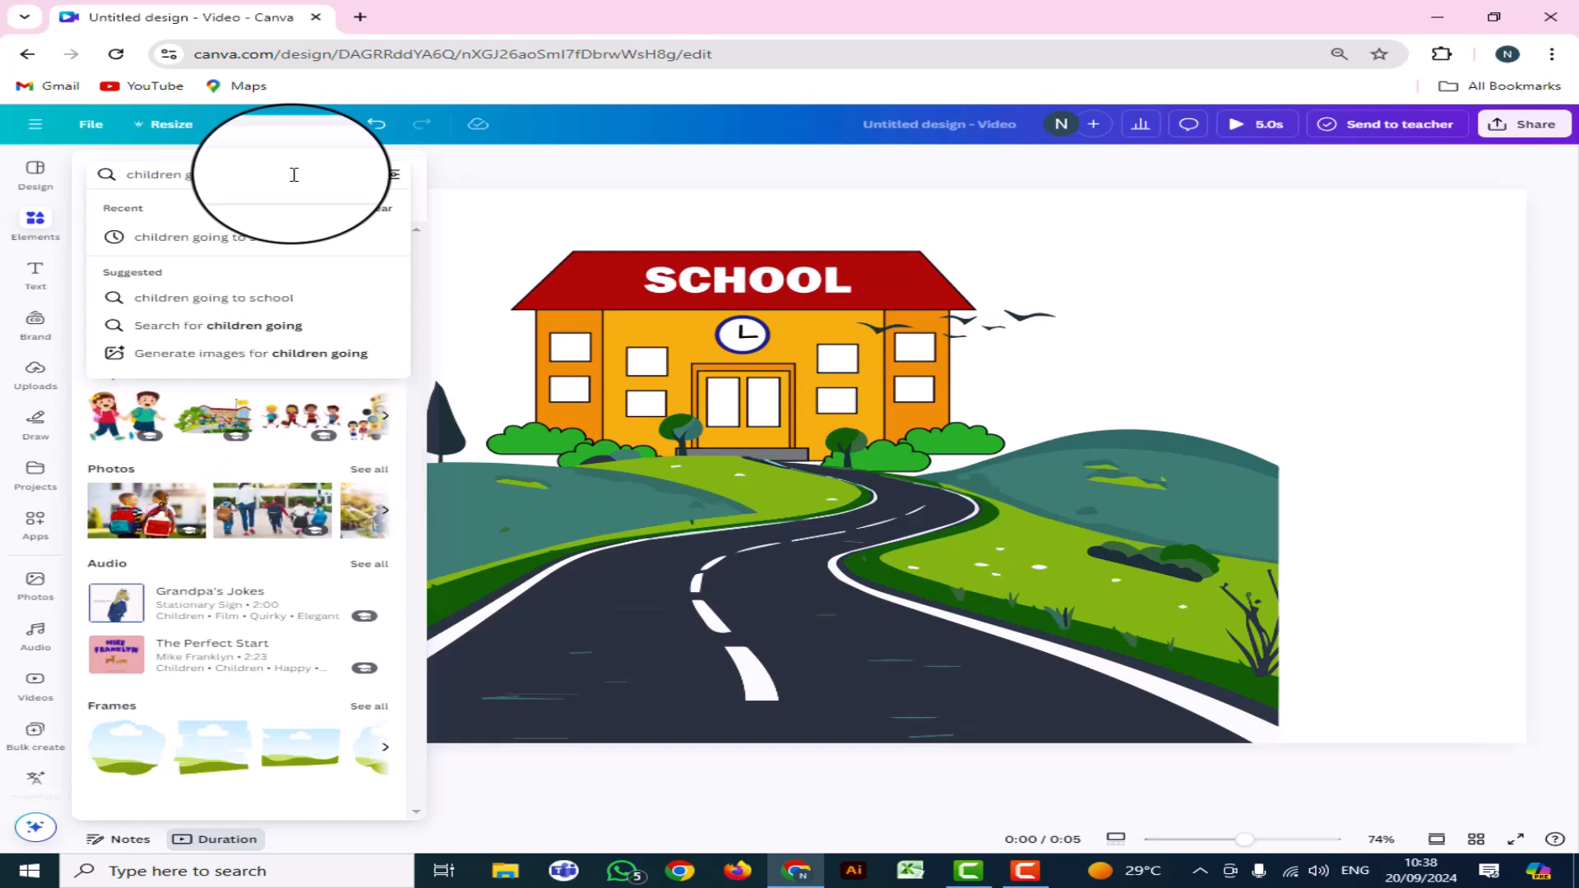
text( to school)
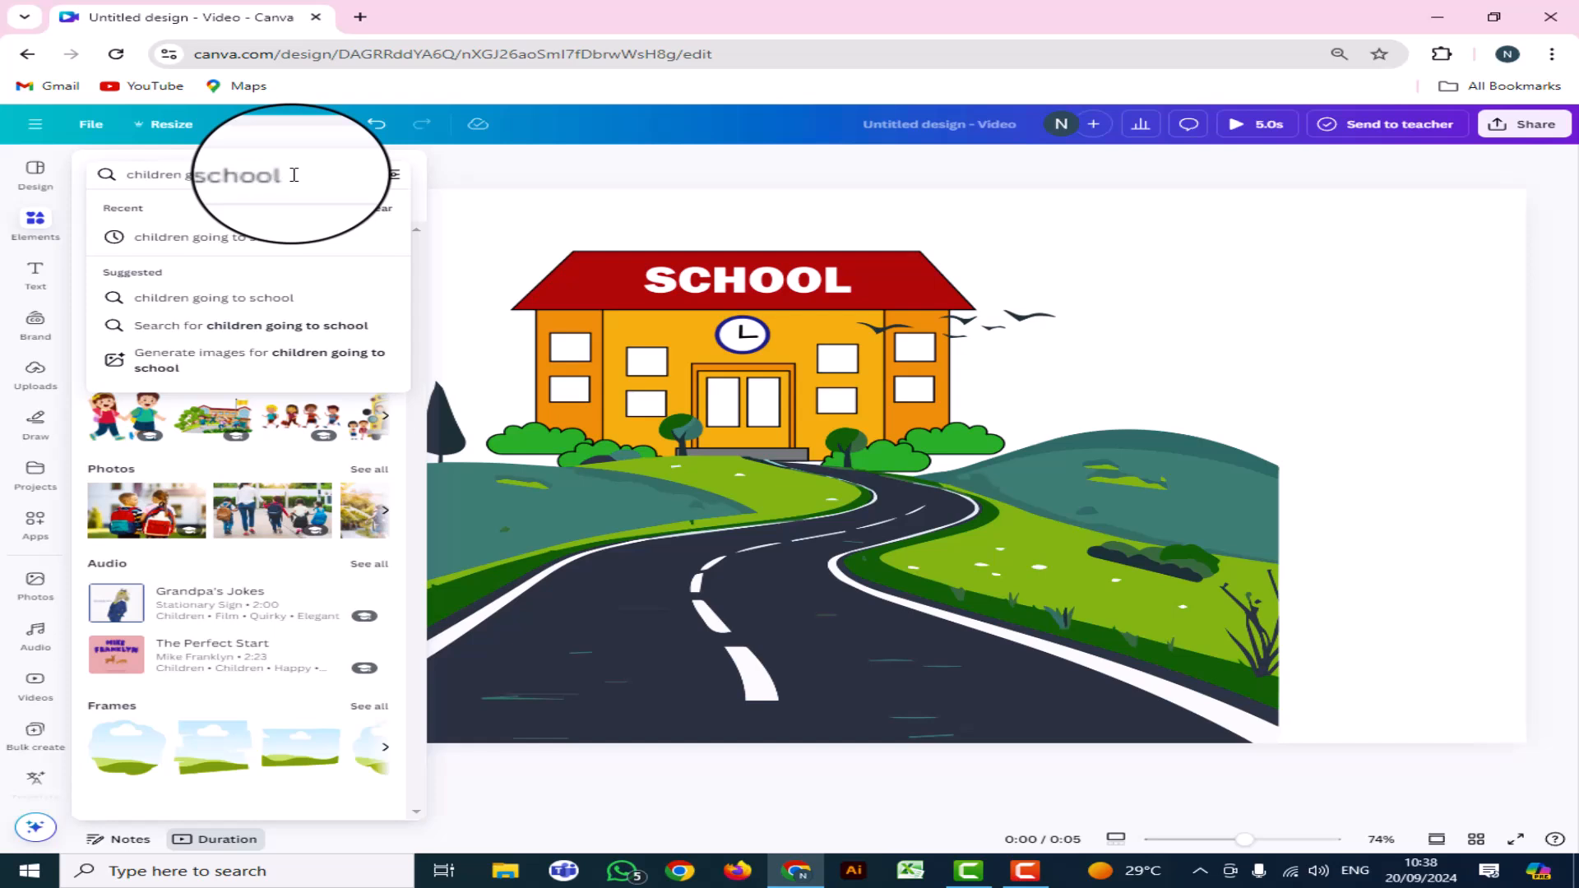
click(235, 333)
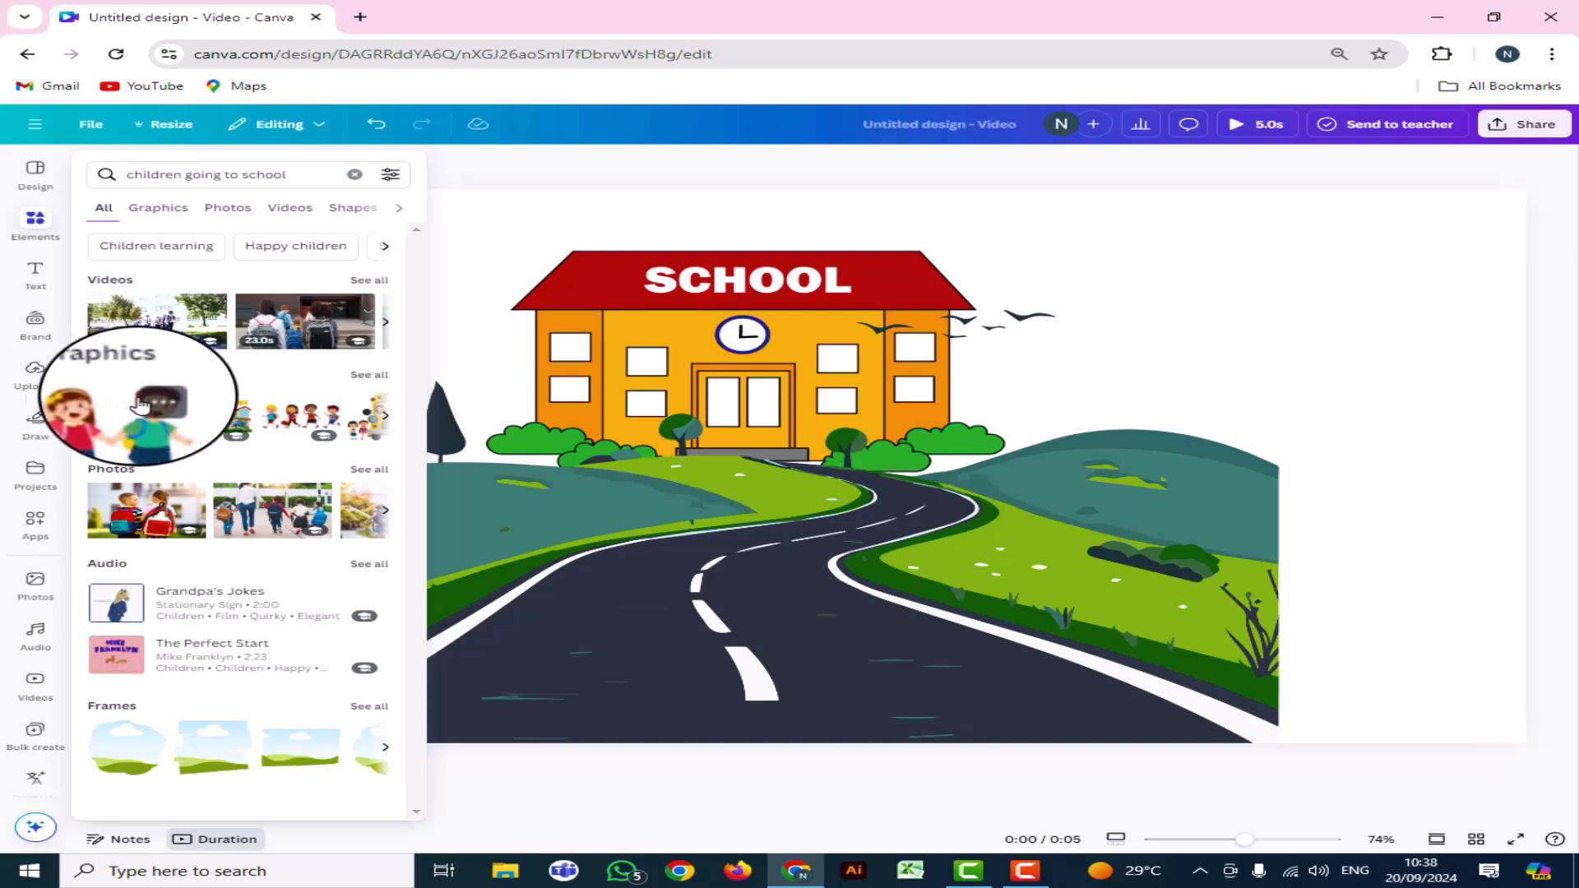
Look through all graphics results for children going to school and add the black-haired boy with a backpack and green book
click(369, 376)
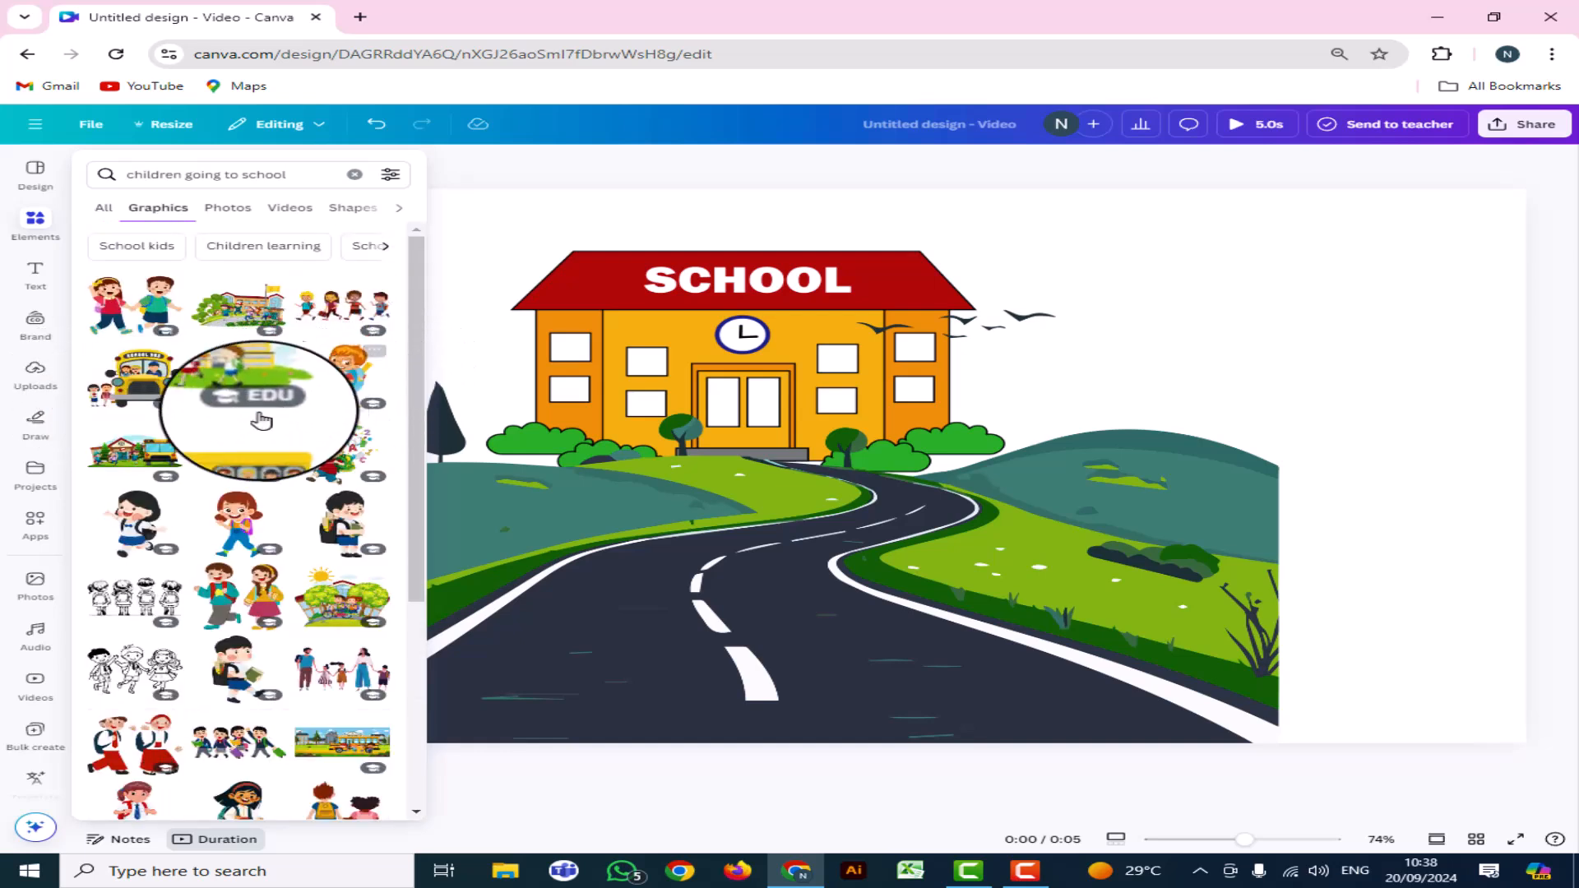
scroll(215, 603, down, 4)
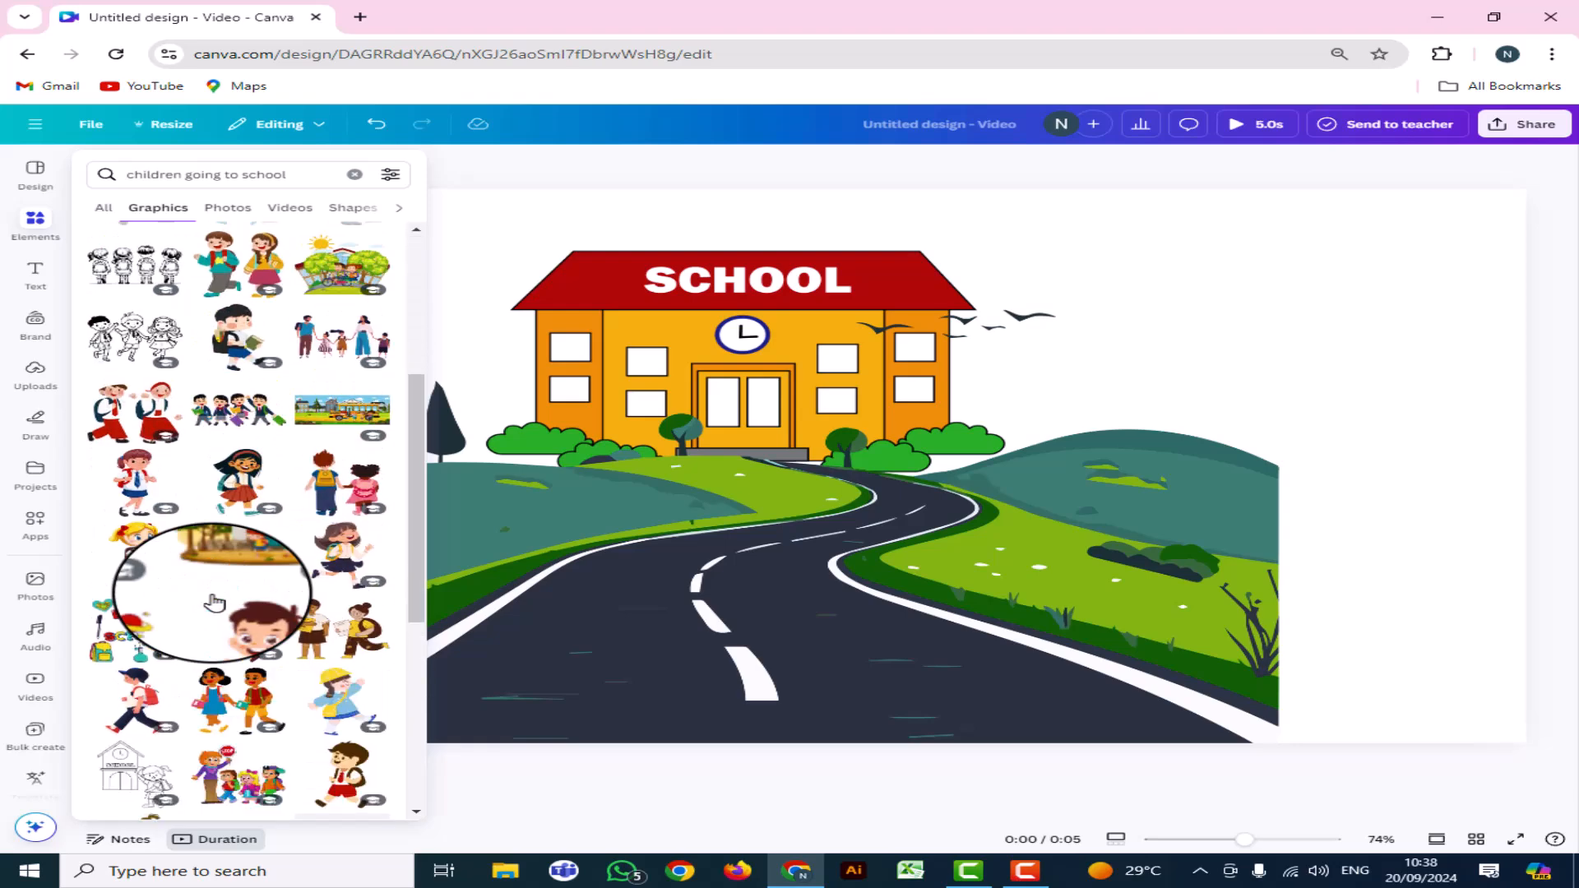
scroll(276, 547, down, 2)
mouse_move(282, 557)
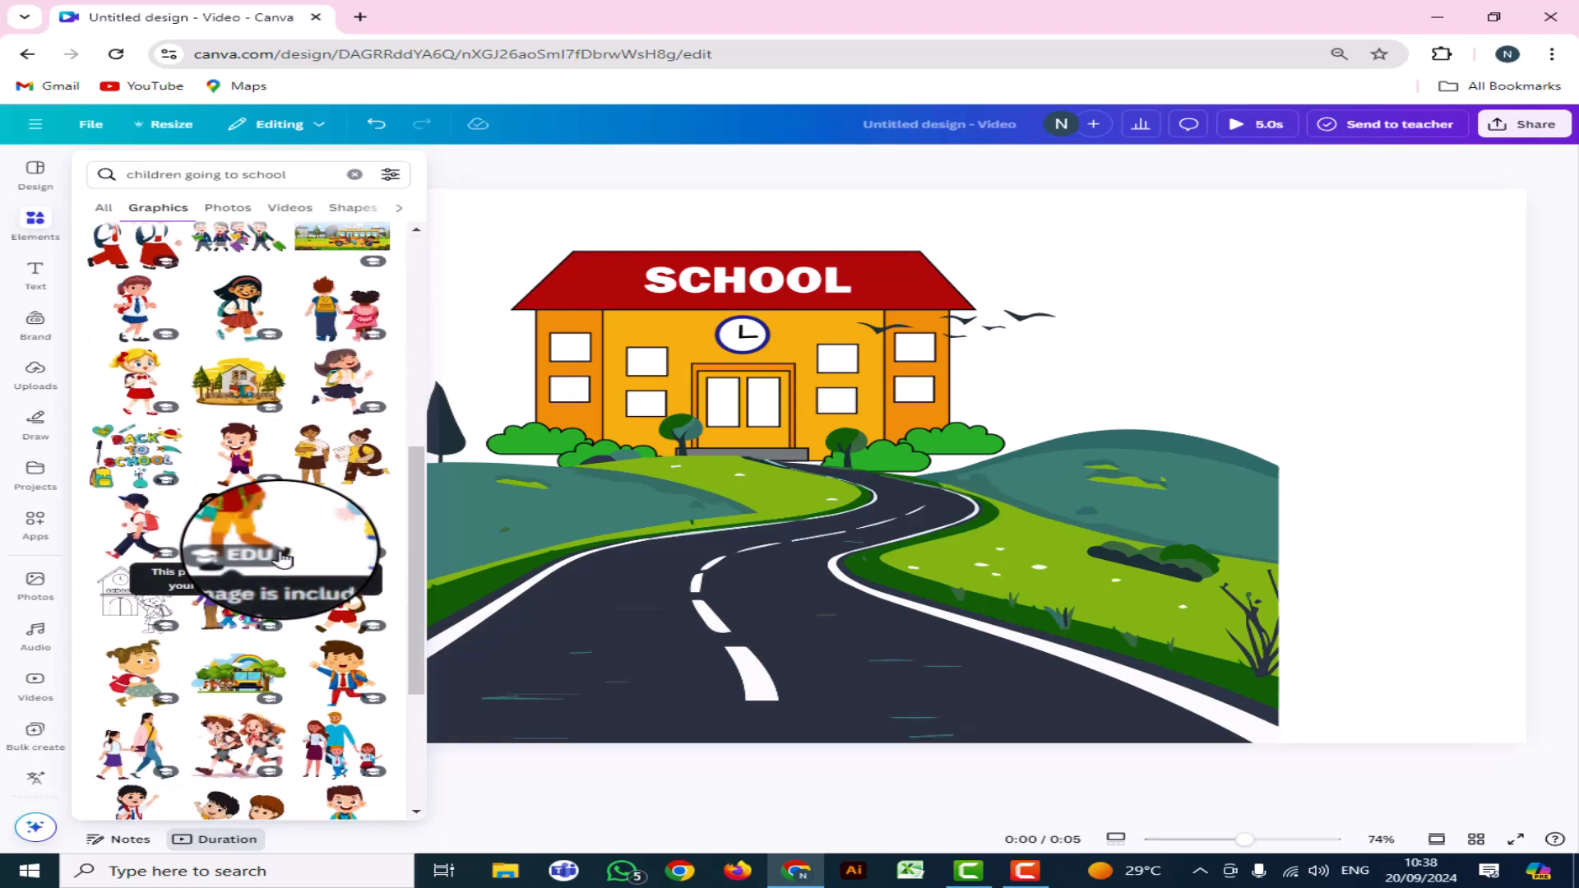
scroll(280, 567, down, 3)
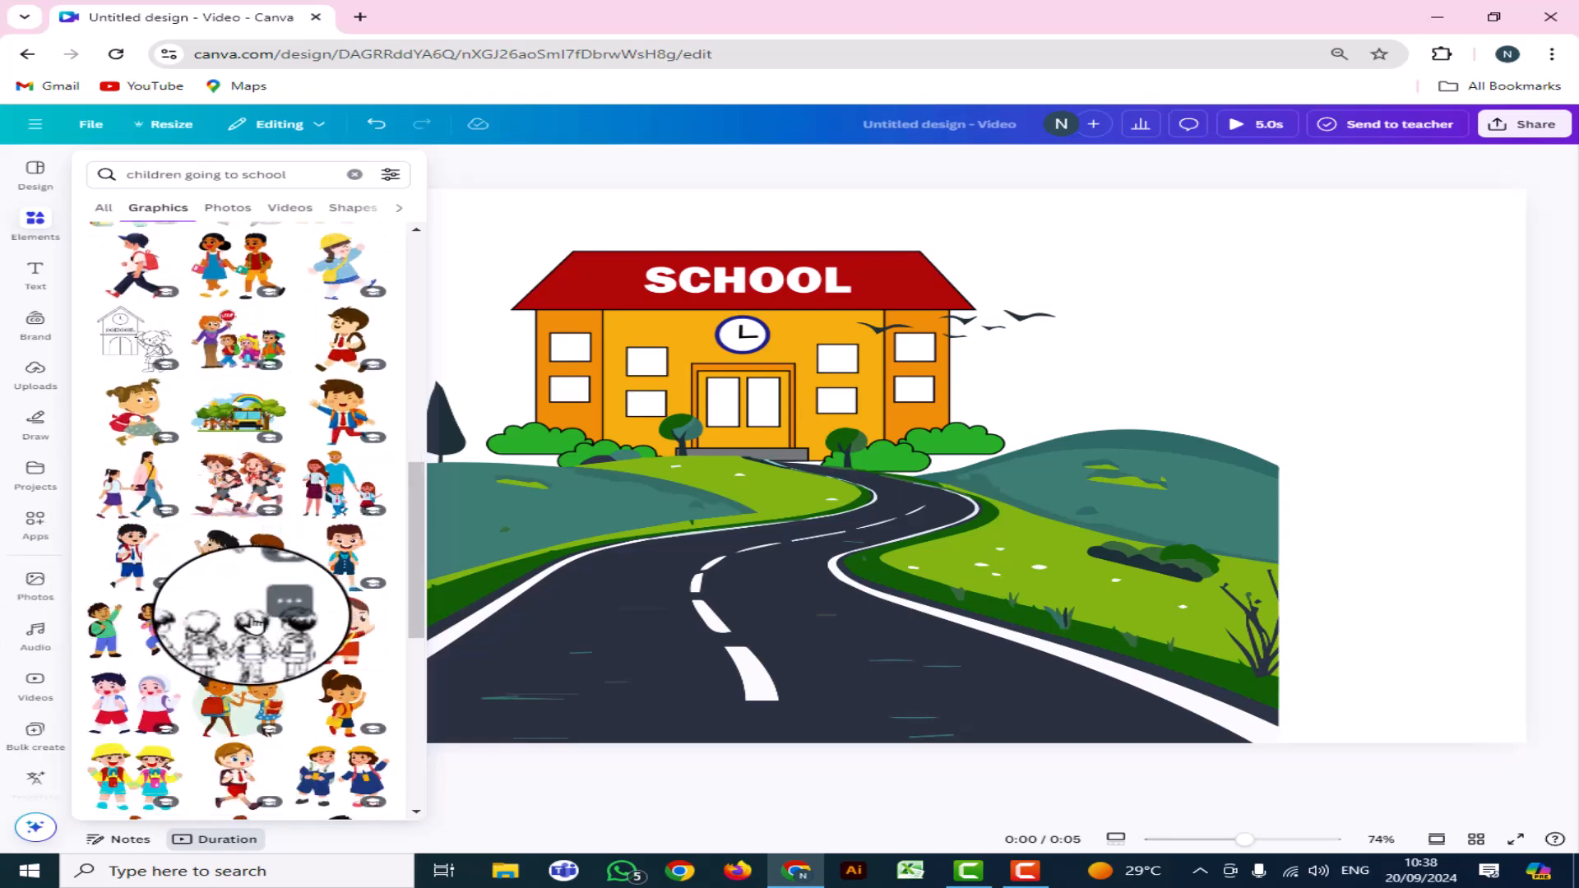
scroll(253, 622, up, 5)
scroll(253, 622, up, 2)
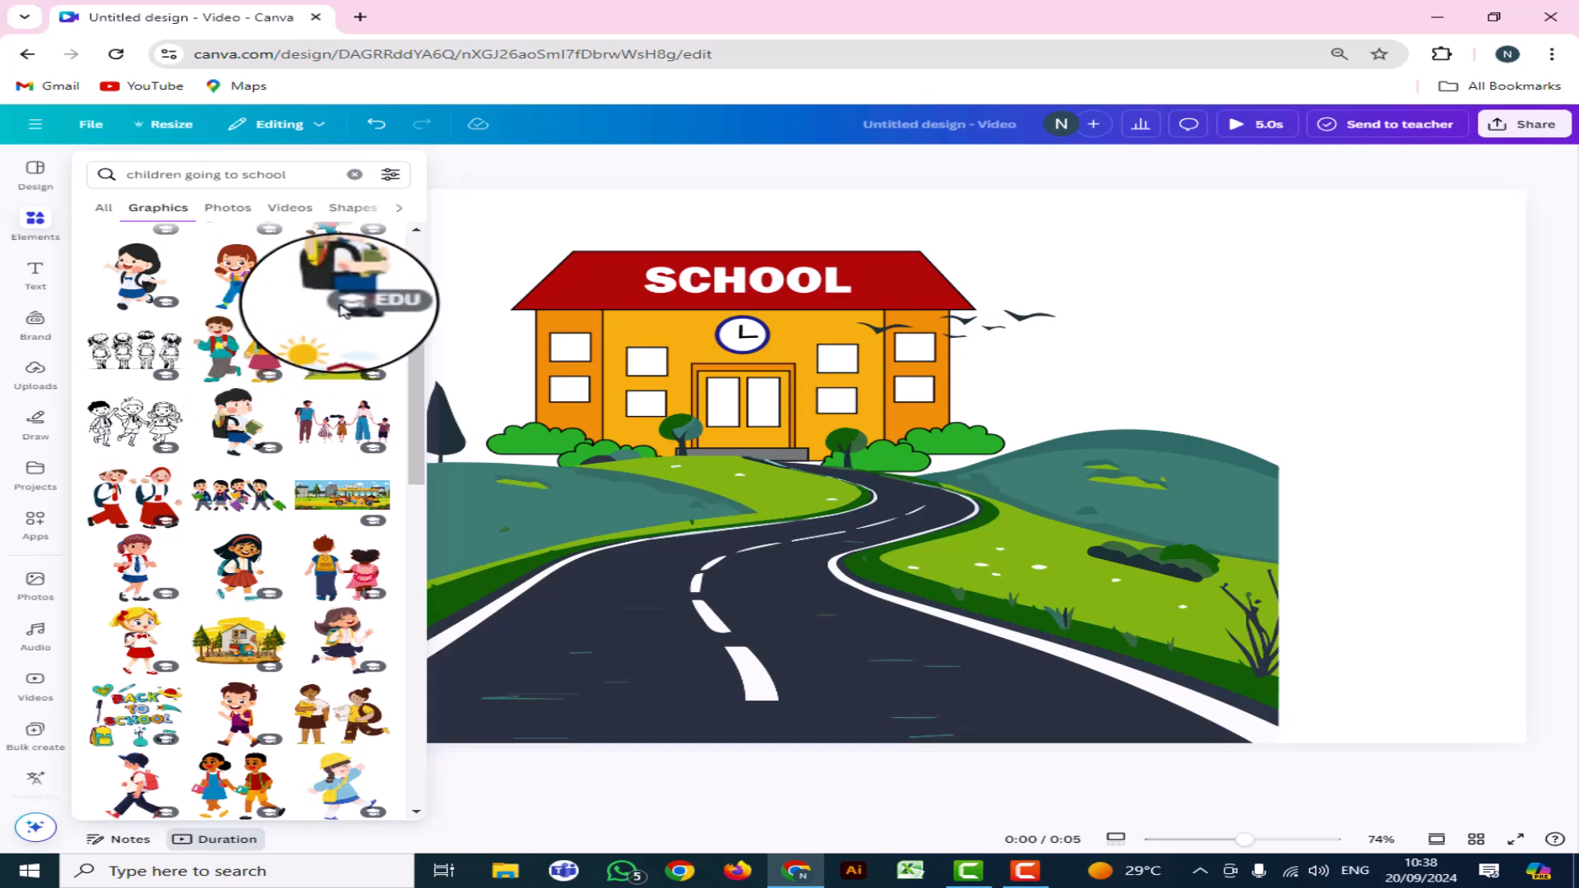
scroll(329, 313, up, 2)
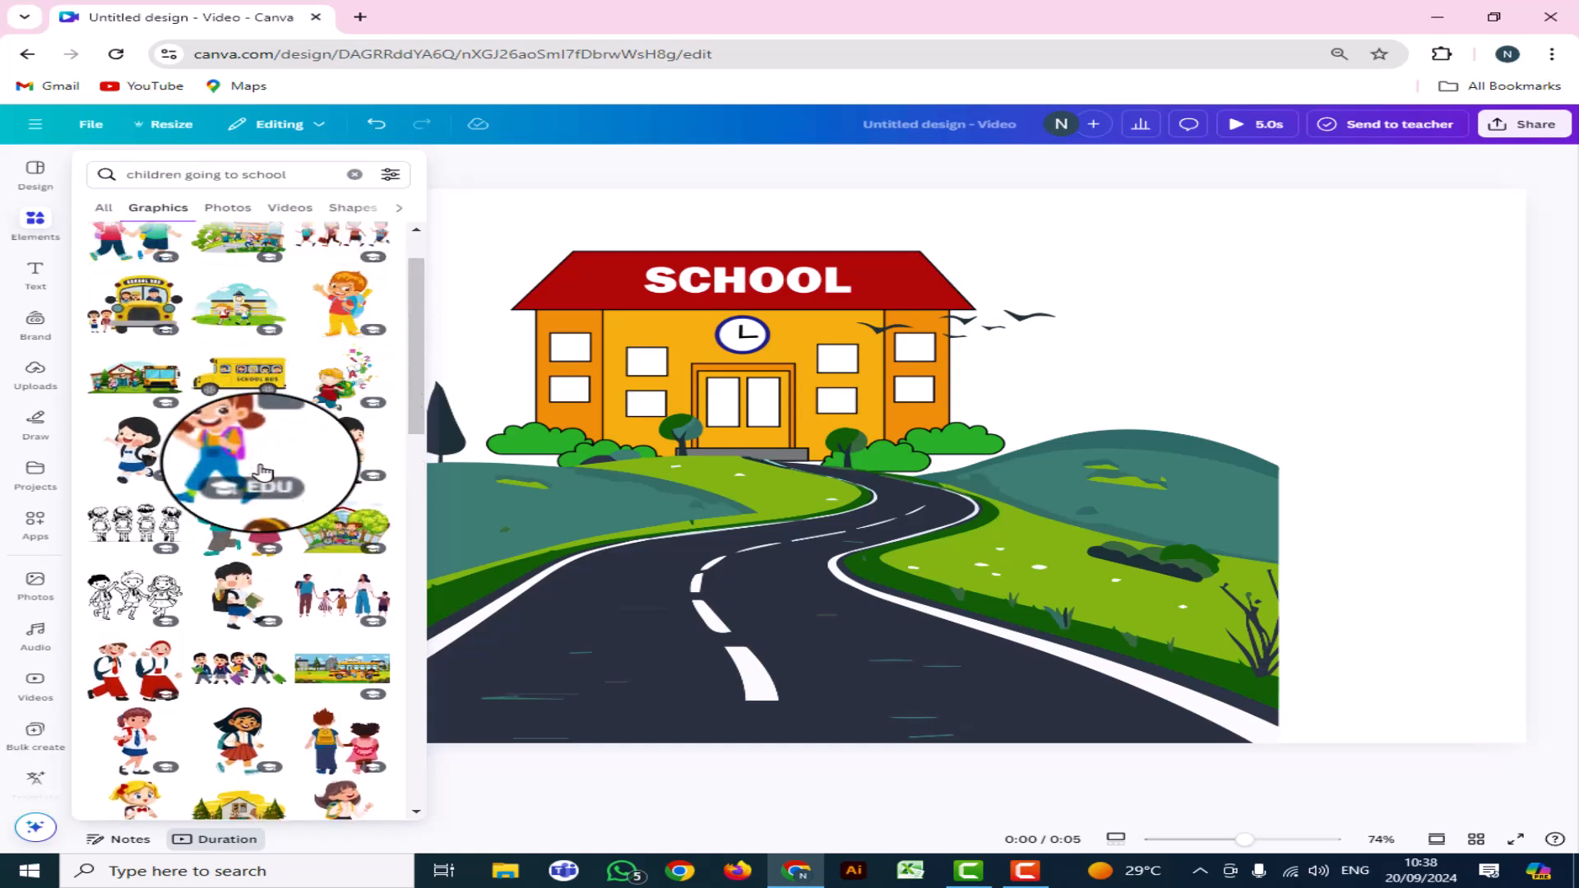
click(344, 450)
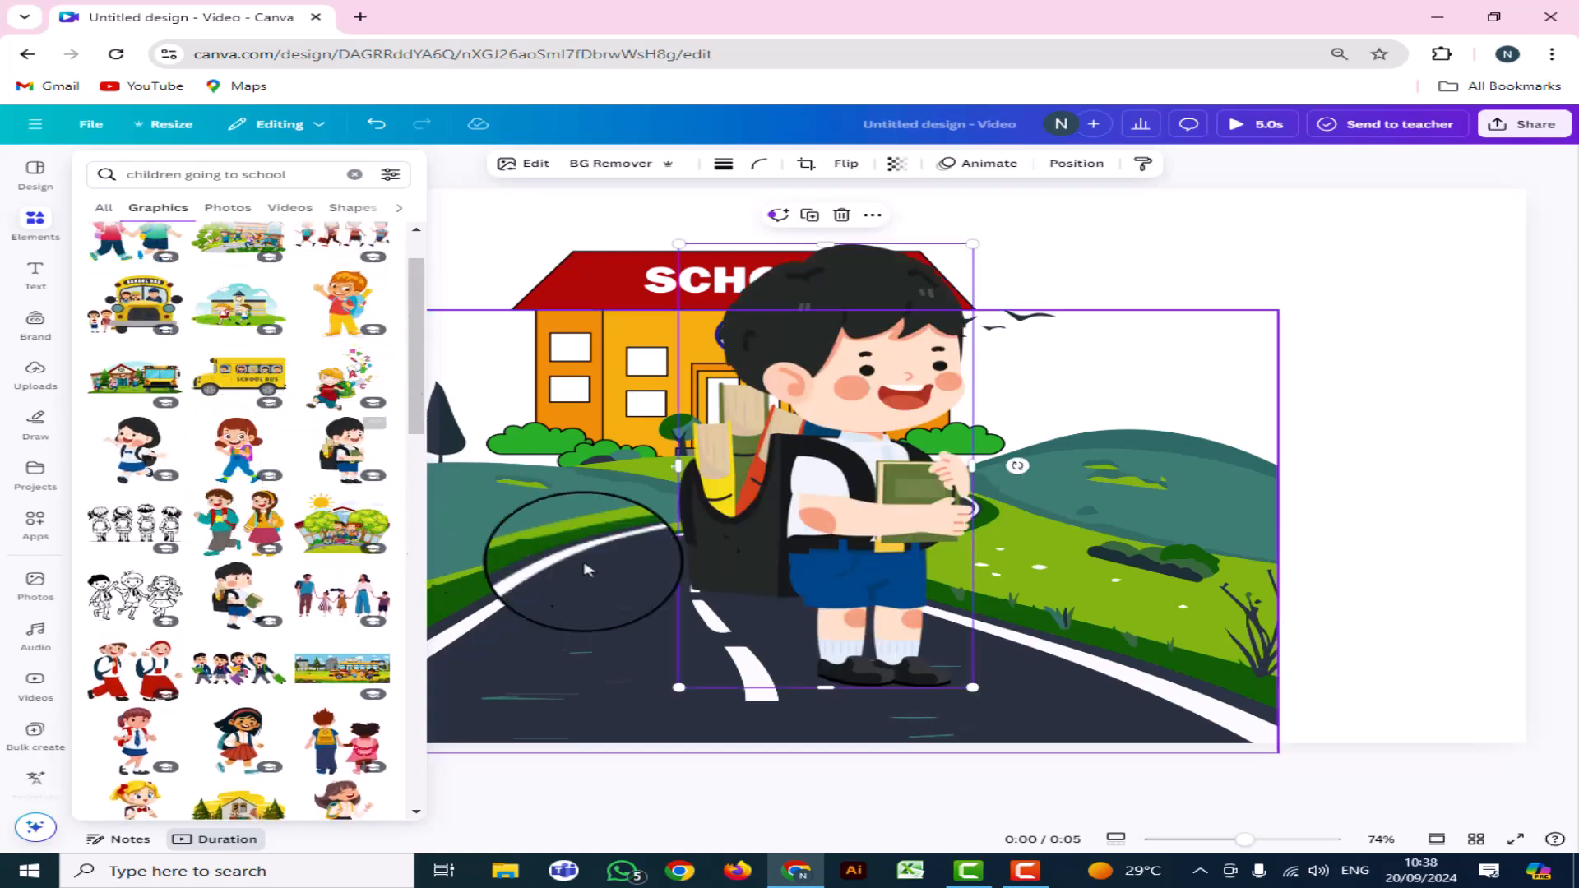
Shrink and horizontally flip the black-haired boy, and place him on the far bend of the road near the school
drag(973, 244, 714, 481)
drag(795, 512, 661, 514)
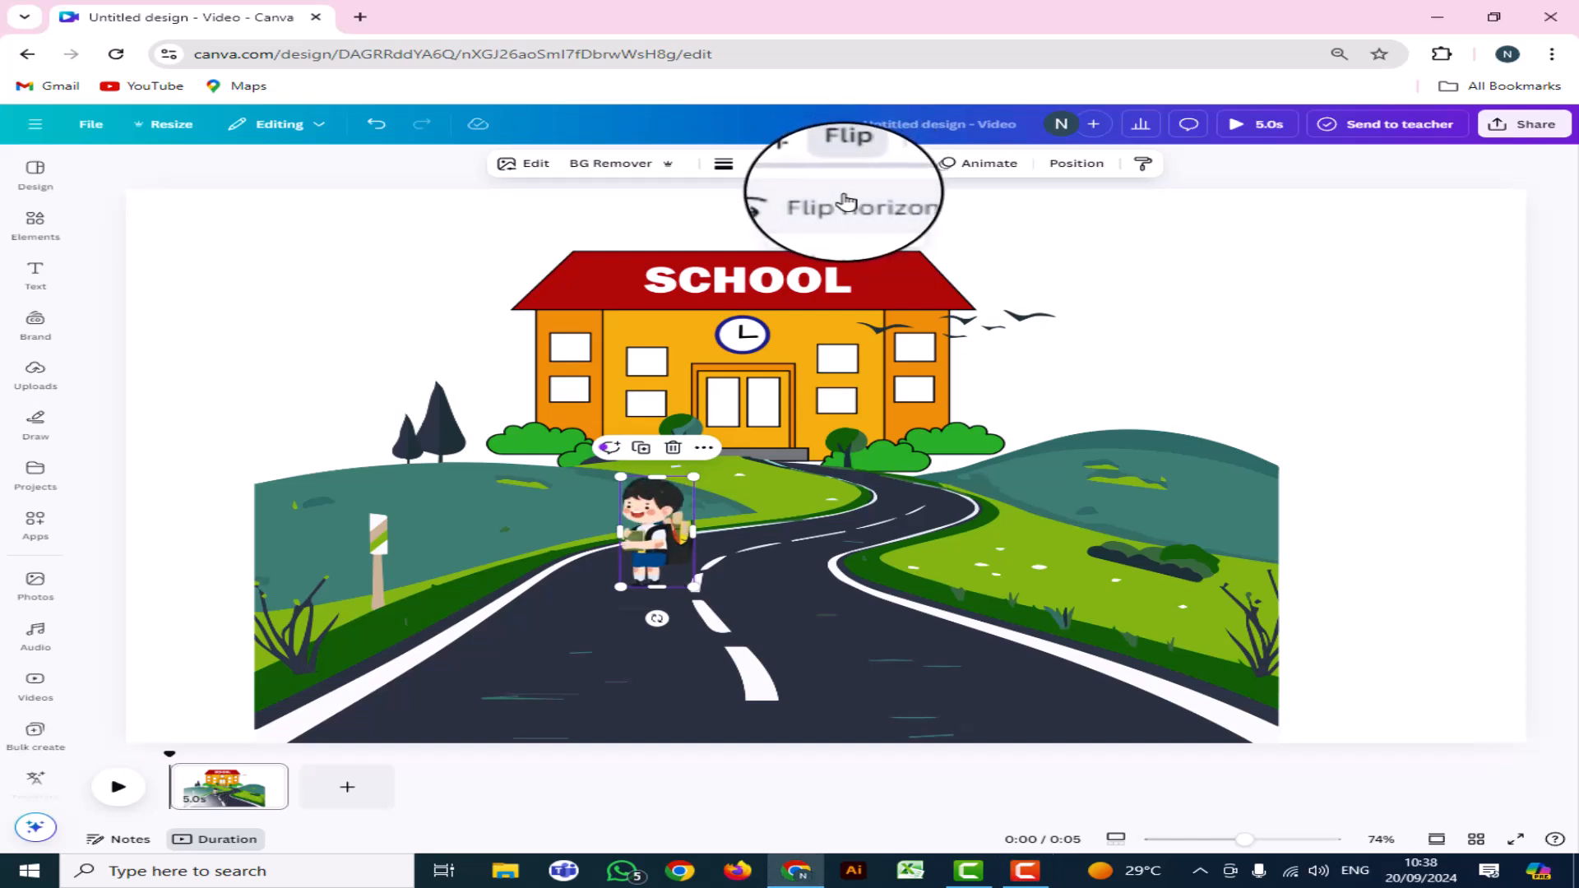
click(741, 582)
drag(652, 542, 923, 455)
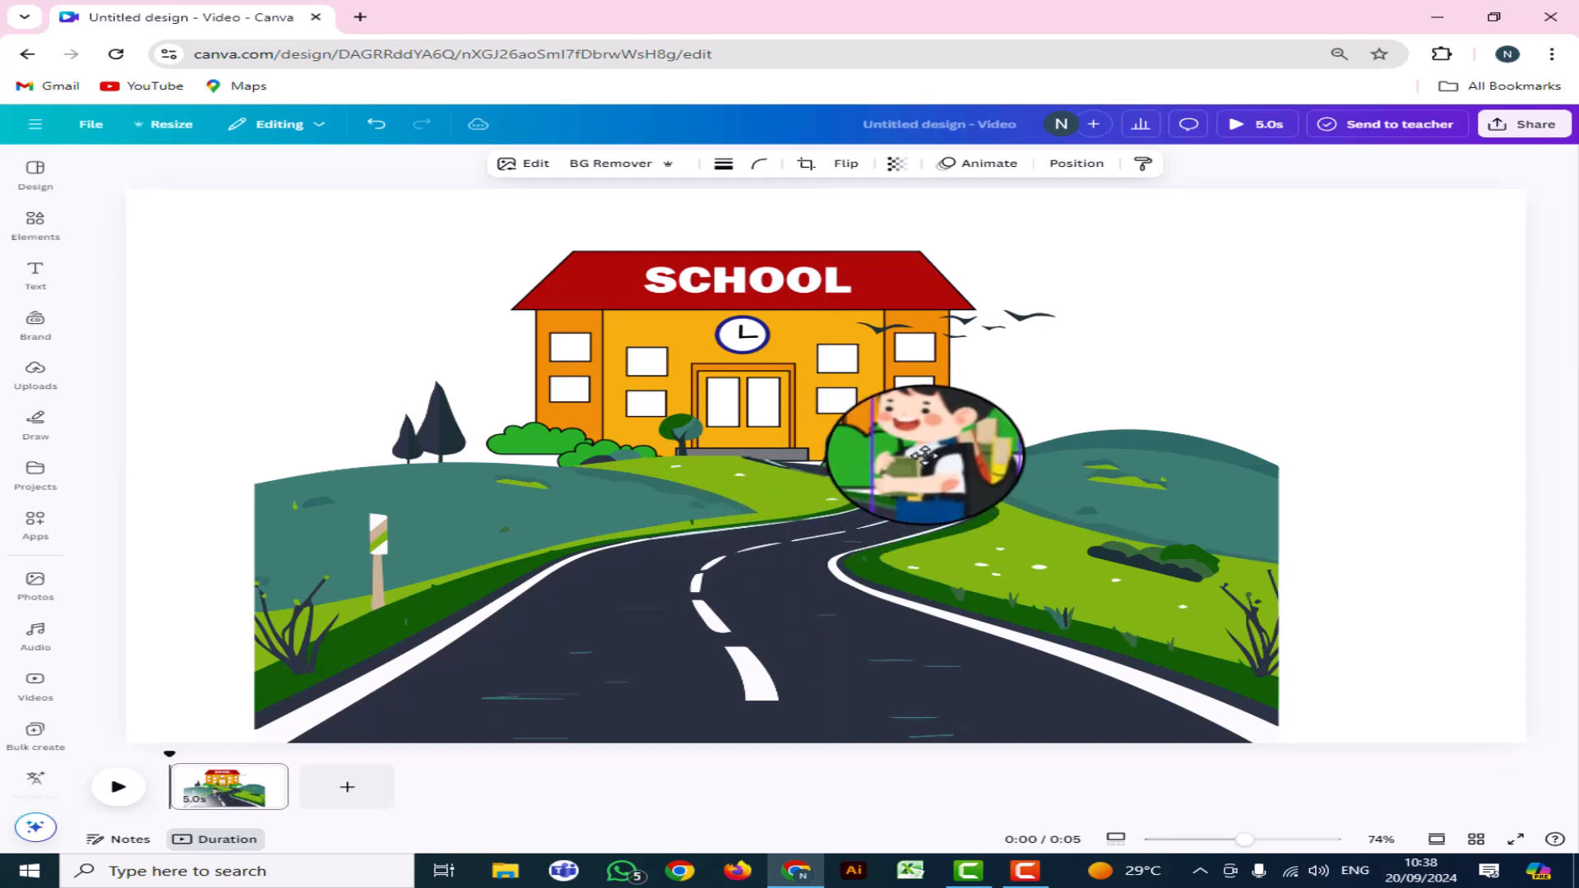
drag(970, 403, 946, 441)
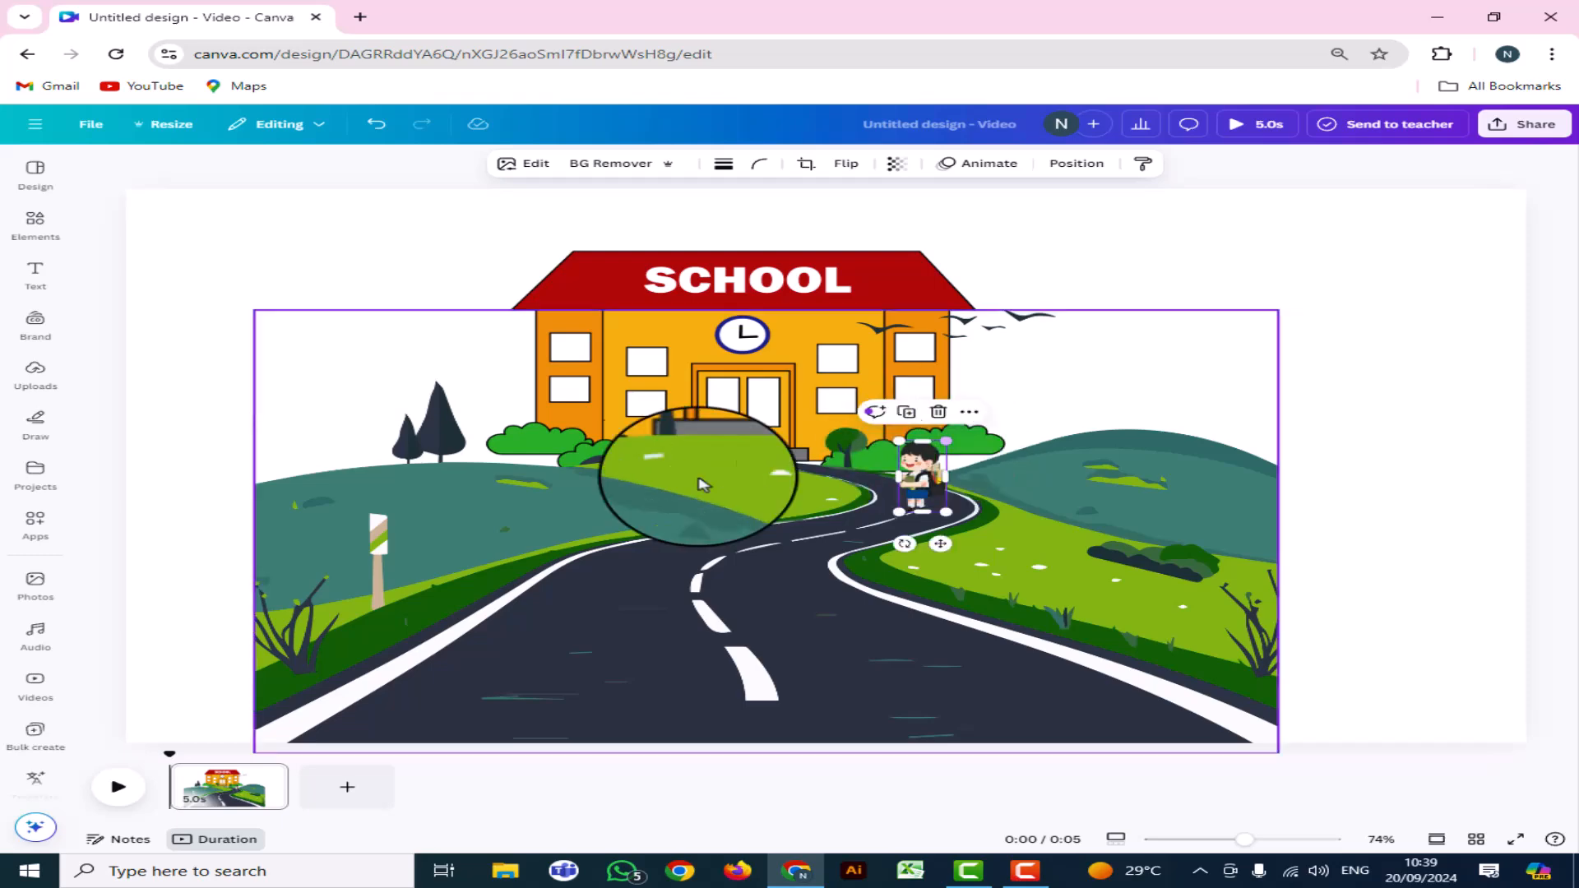
Add the blond boy with an orange backpack from the children graphics and shrink him onto the near stretch of road below the school
click(36, 270)
click(37, 221)
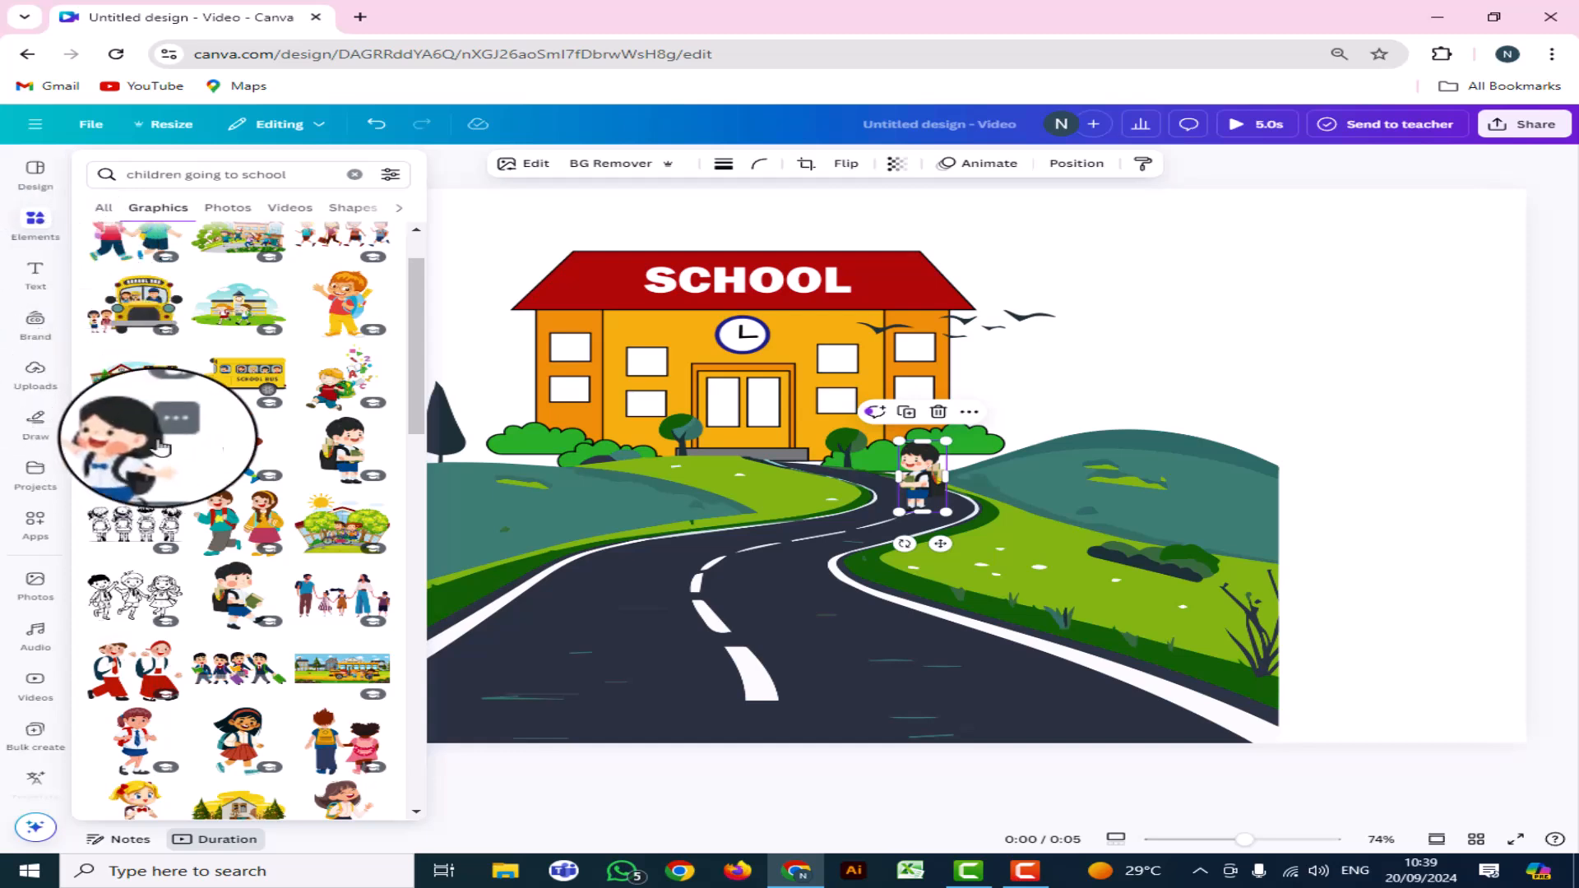
scroll(266, 429, up, 2)
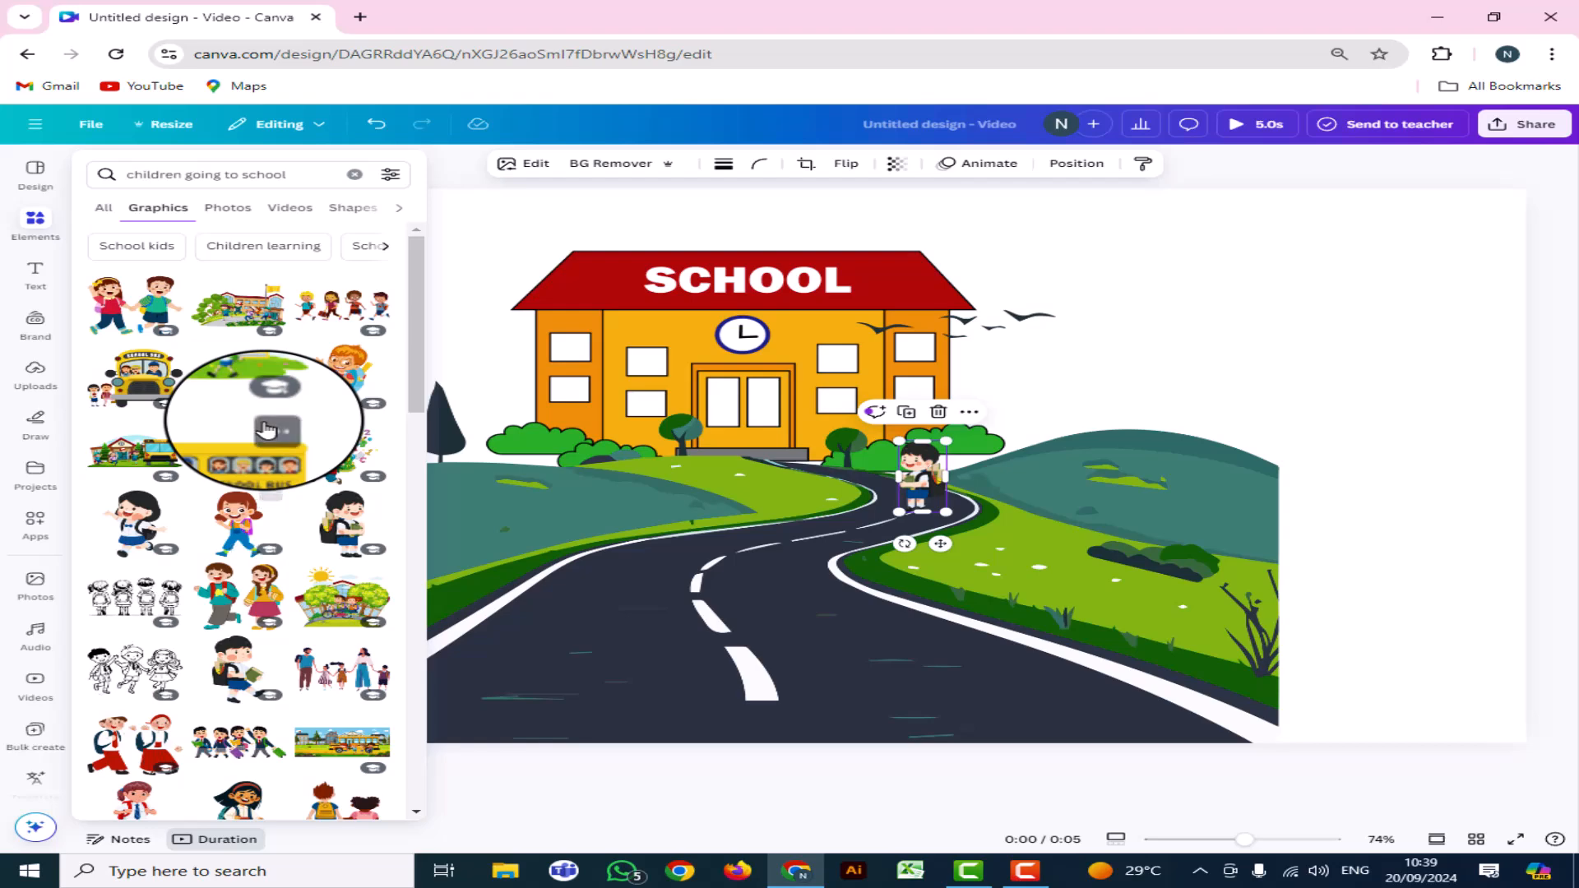
scroll(194, 426, down, 4)
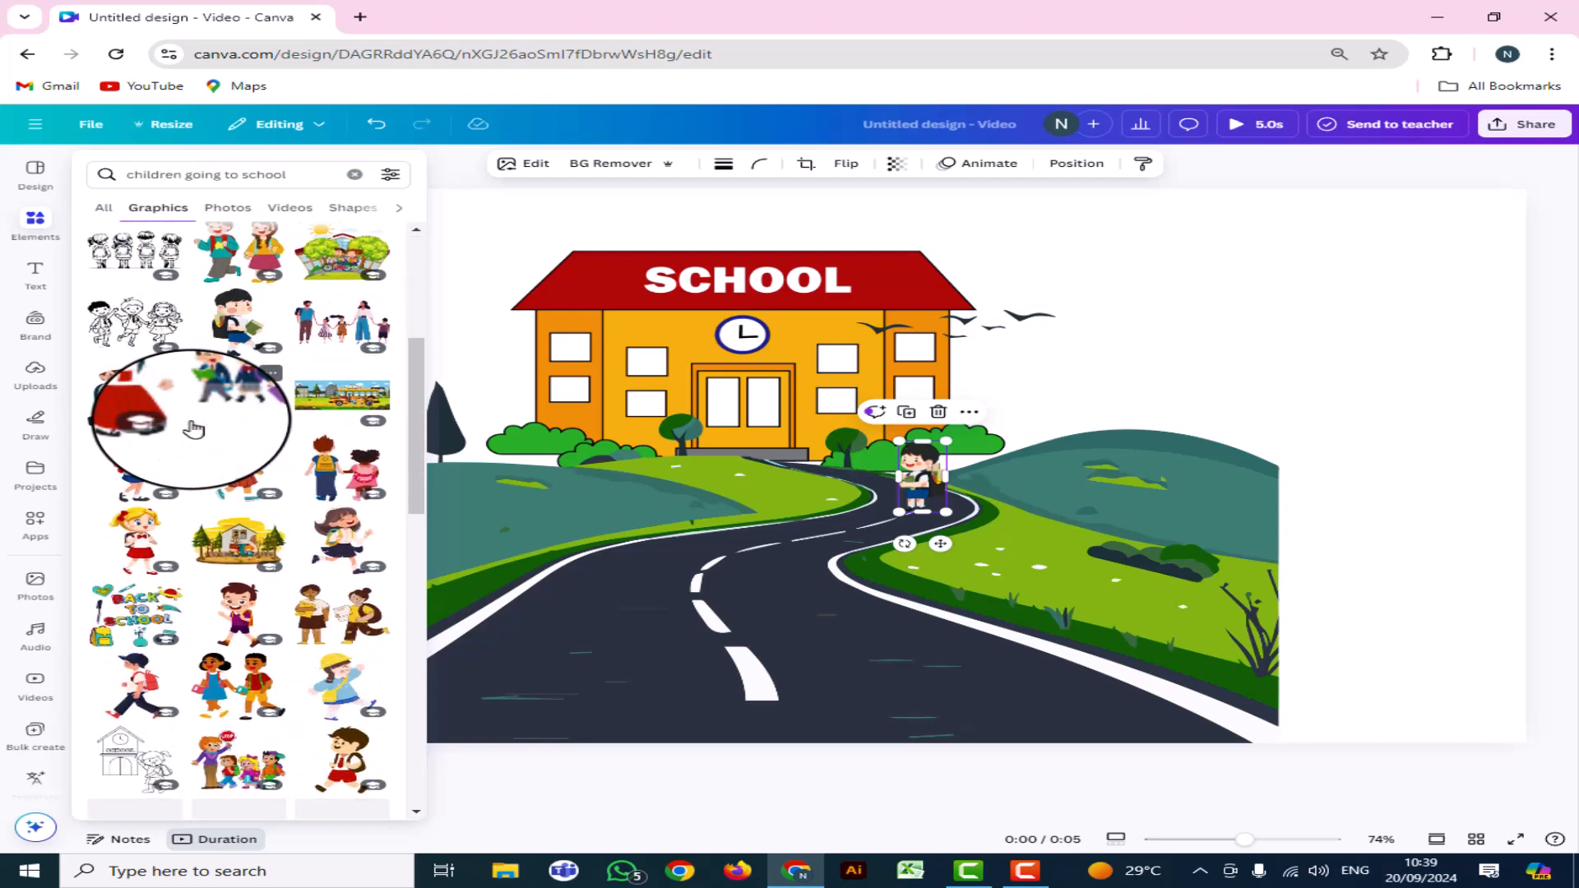
scroll(194, 427, down, 2)
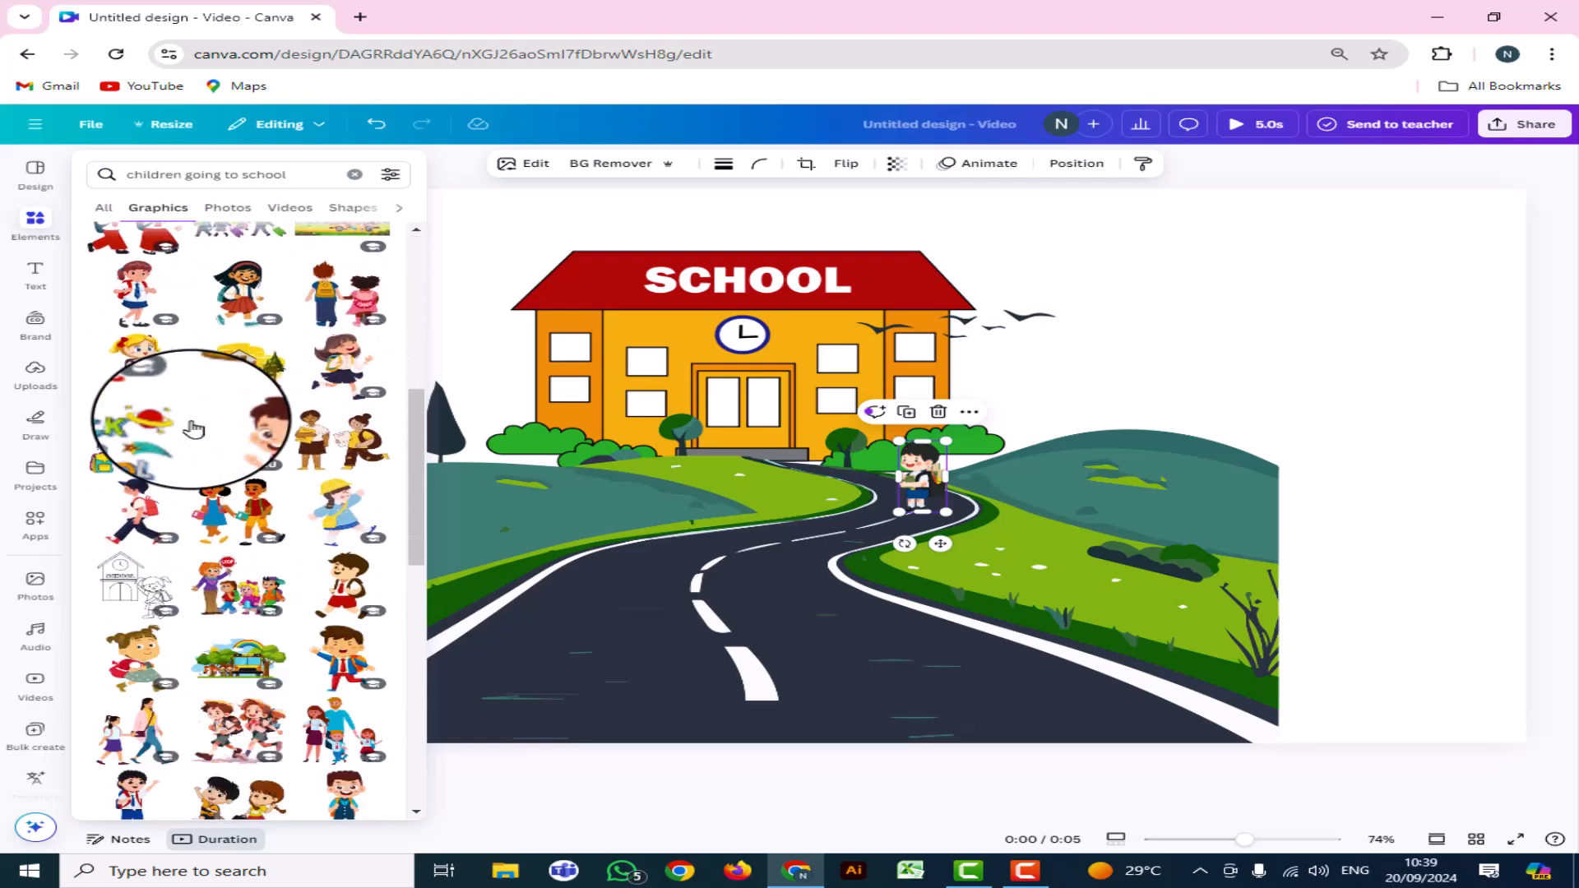
scroll(194, 428, down, 4)
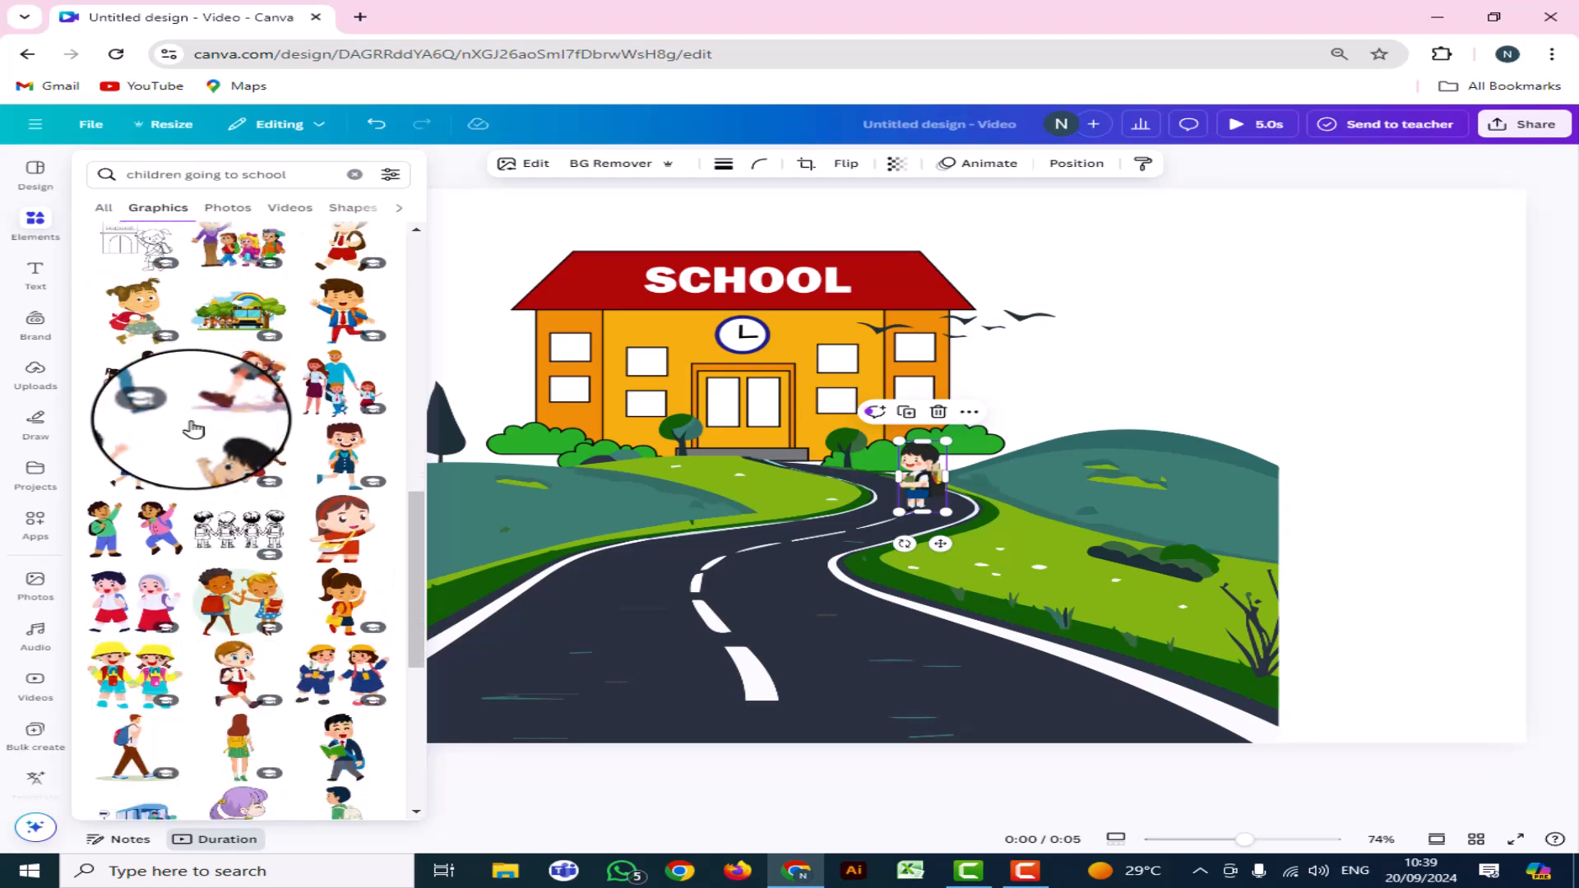
scroll(194, 428, down, 4)
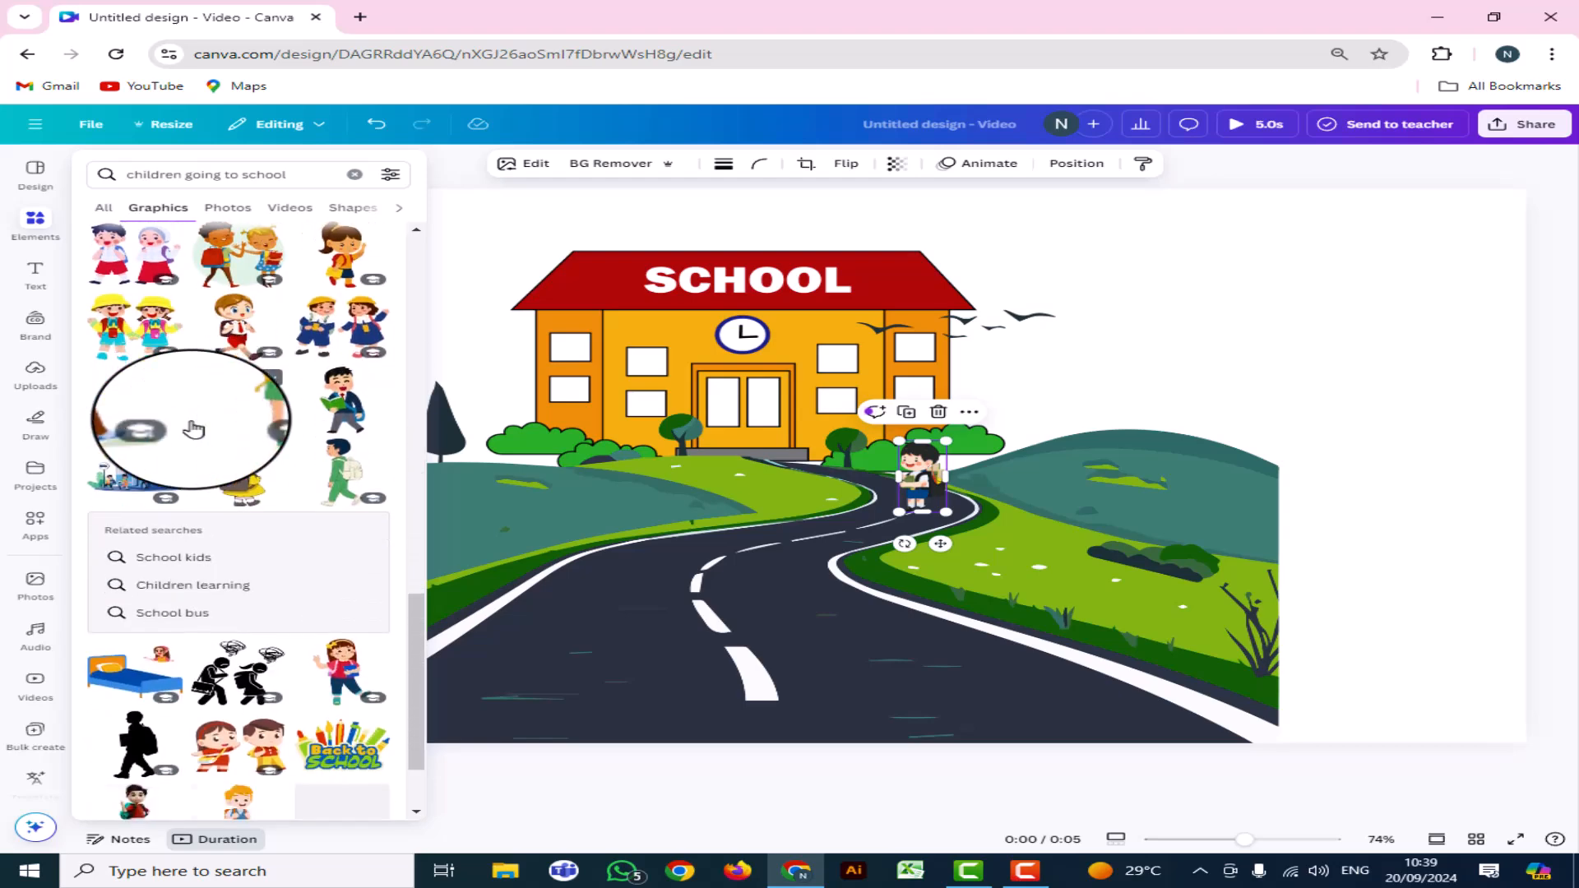
scroll(194, 428, down, 1)
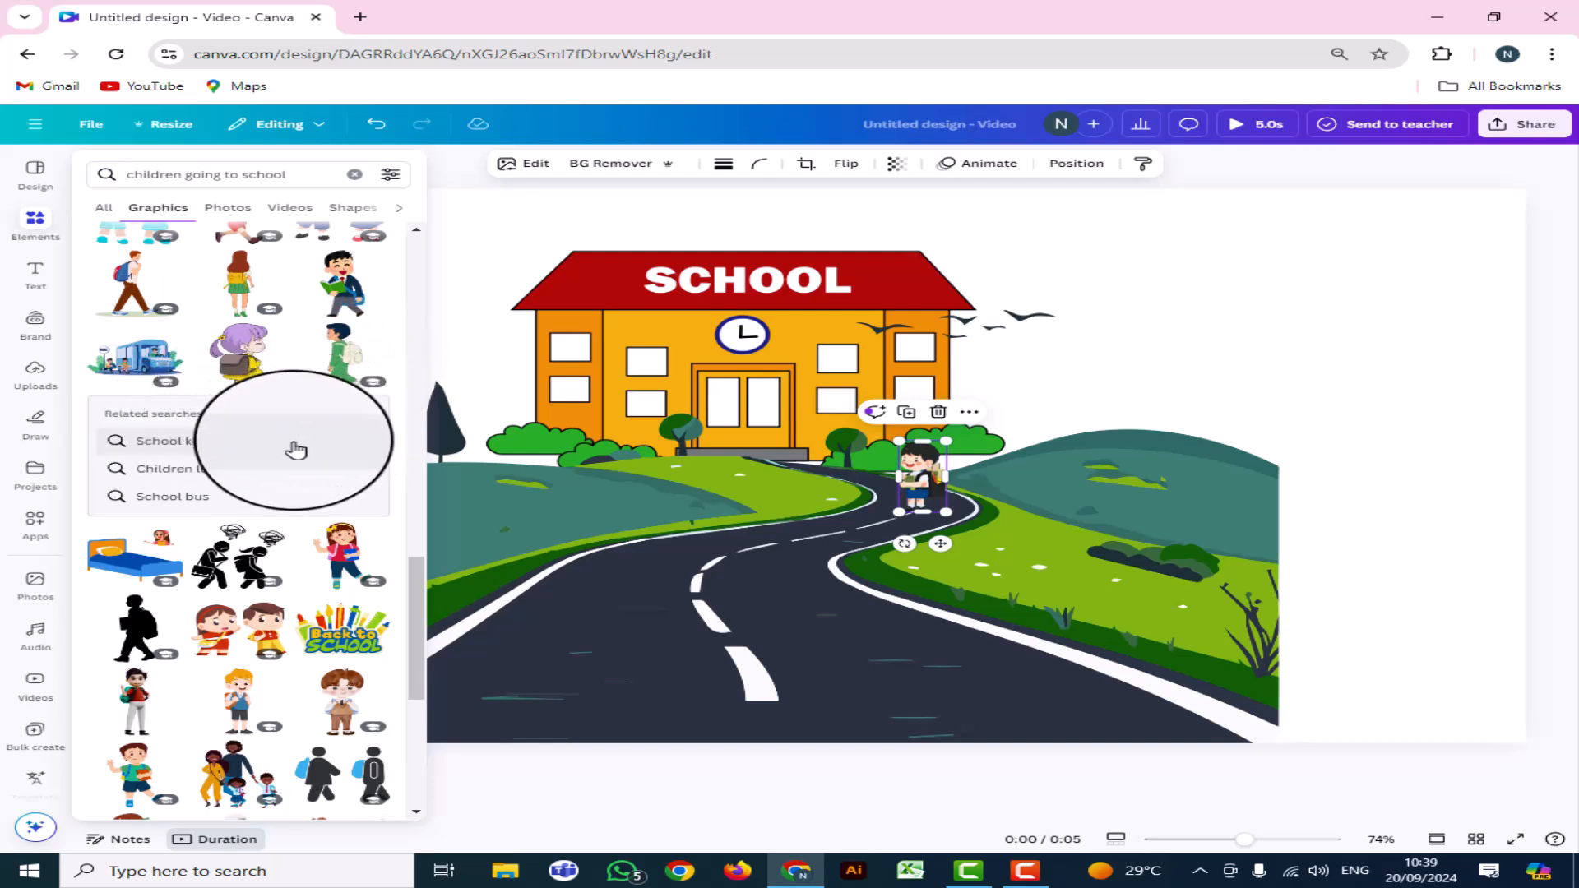
scroll(296, 449, down, 2)
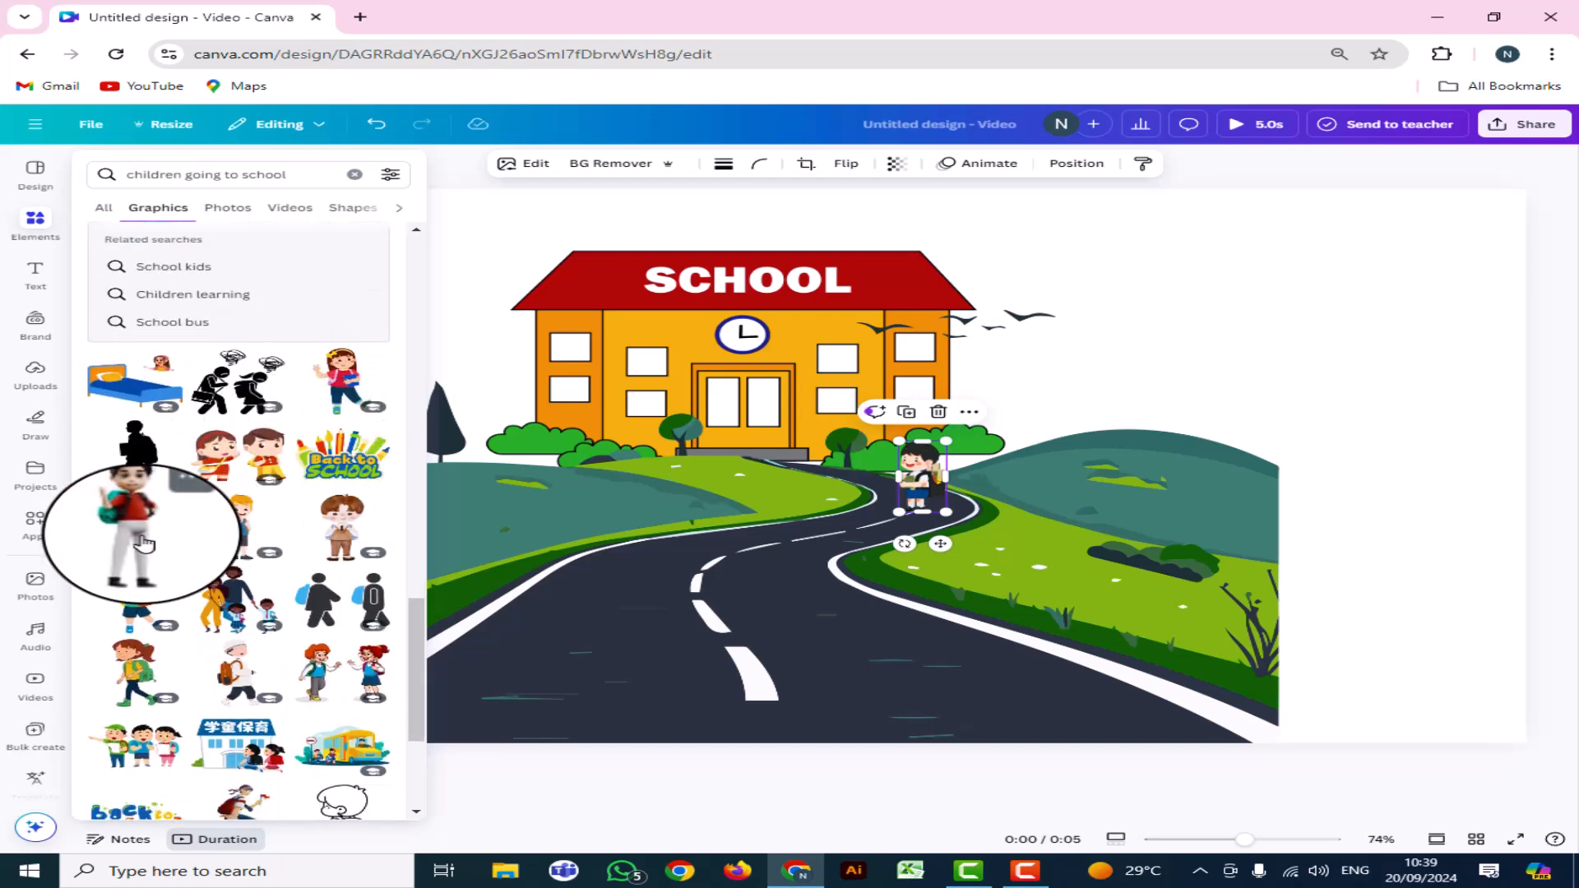
click(240, 526)
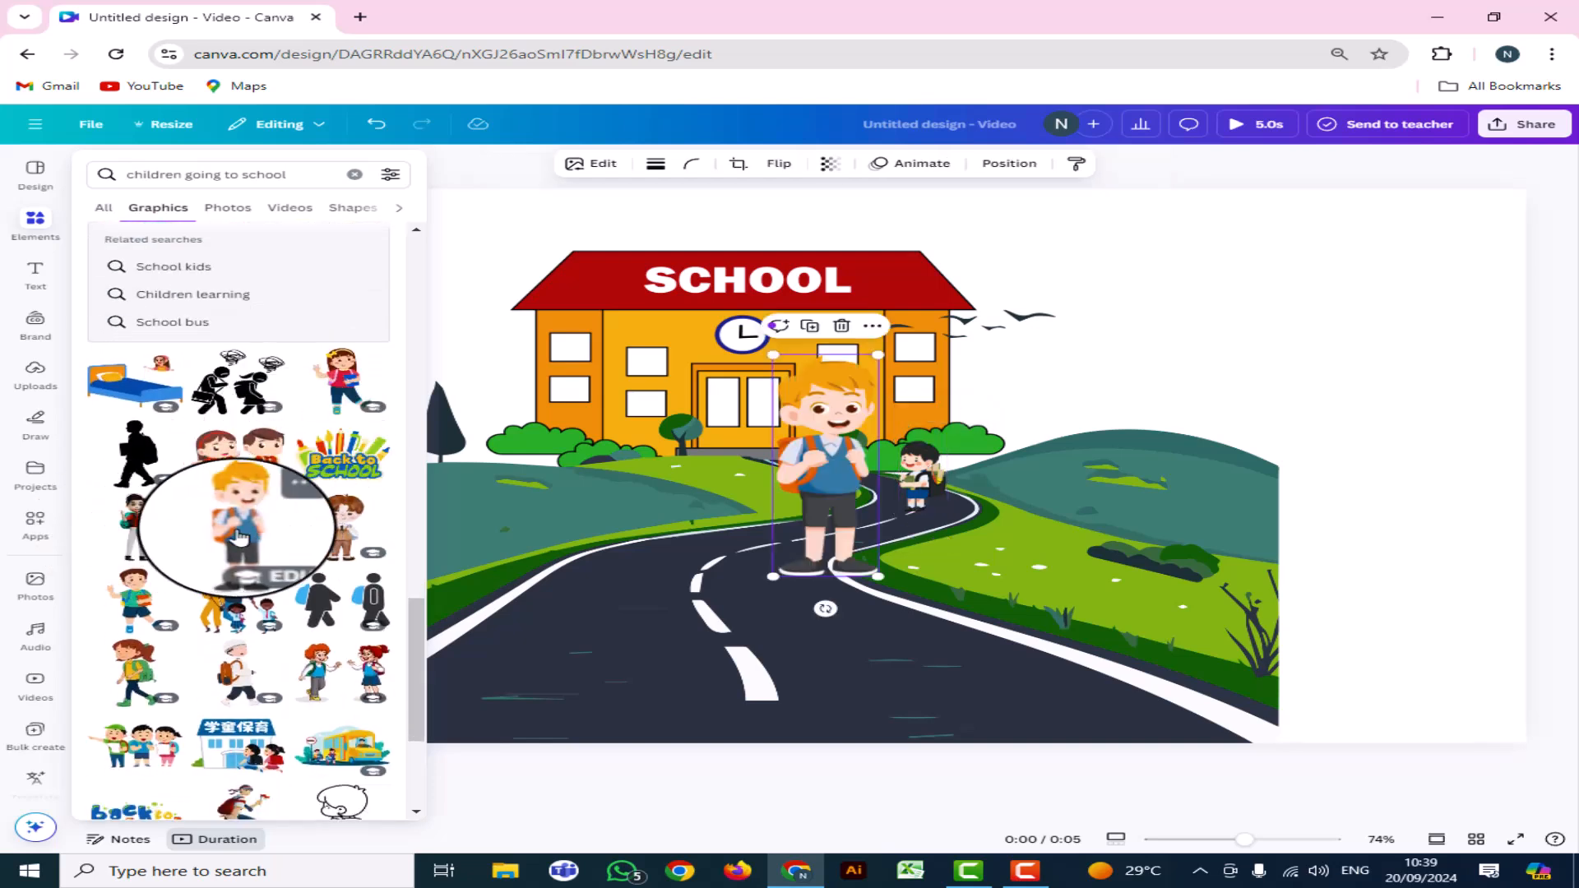
drag(878, 355, 661, 543)
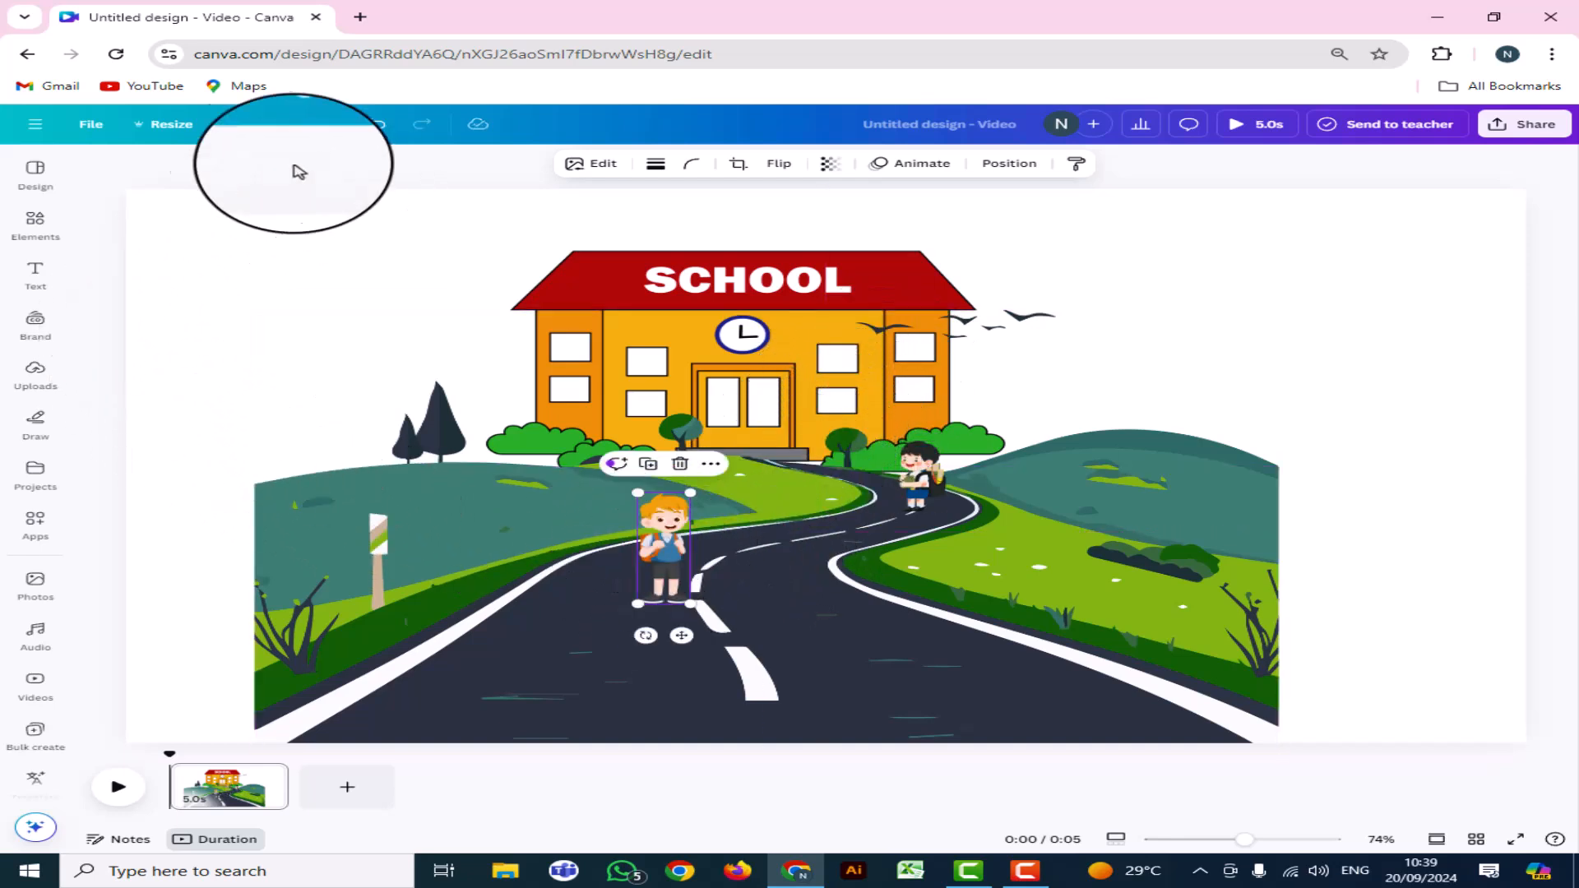
Look through more of the children graphics, and move the blond boy slightly left to the edge of the road
click(33, 226)
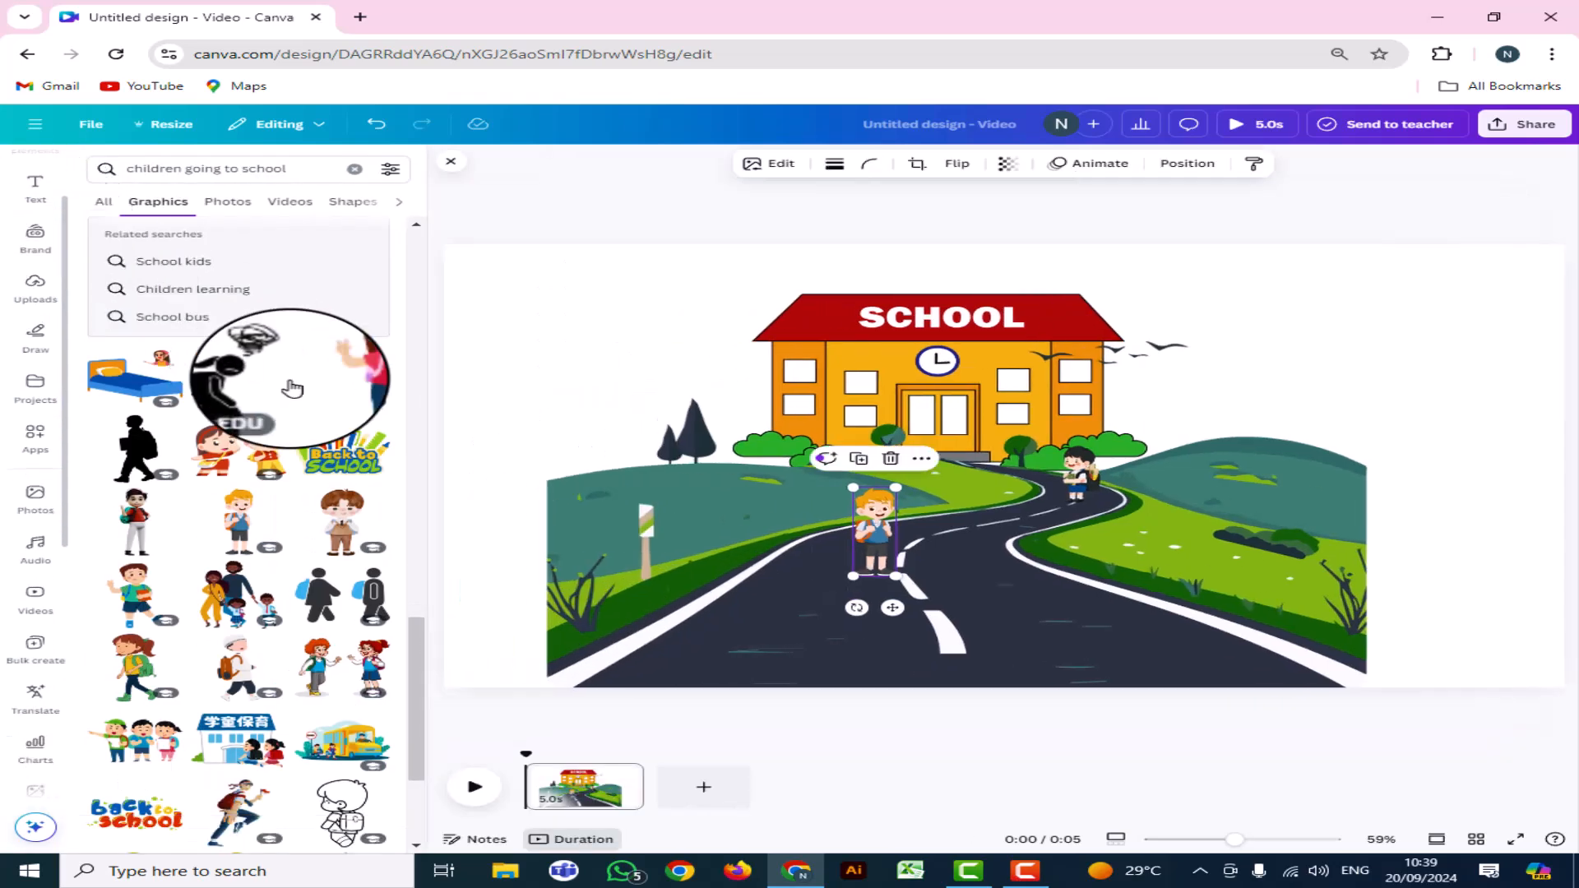
scroll(276, 473, down, 3)
scroll(275, 473, down, 3)
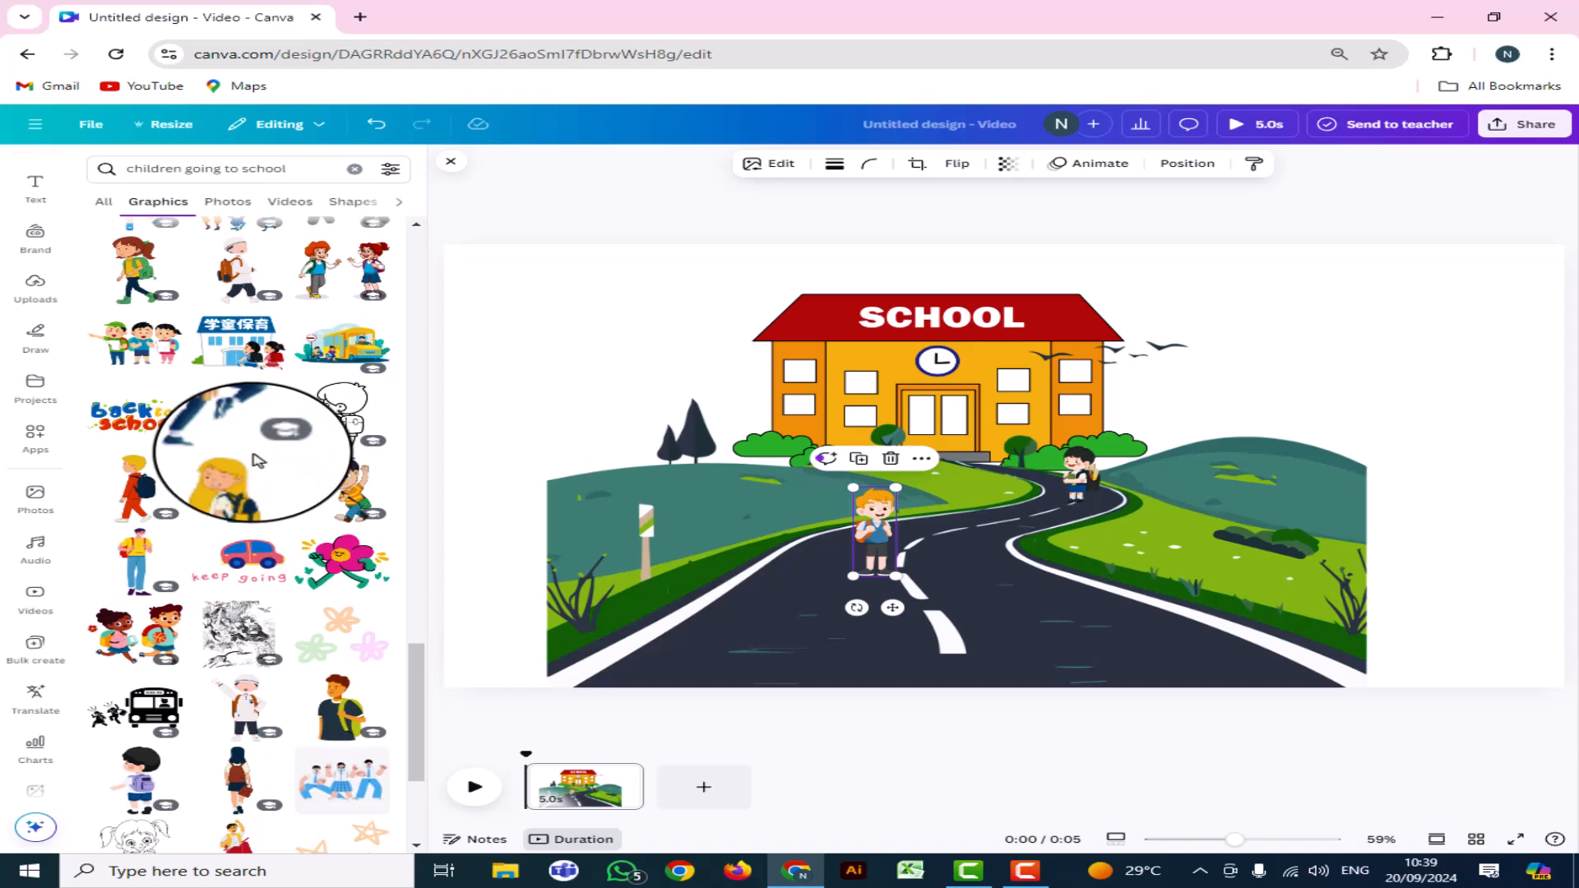
scroll(257, 461, down, 3)
scroll(258, 460, down, 4)
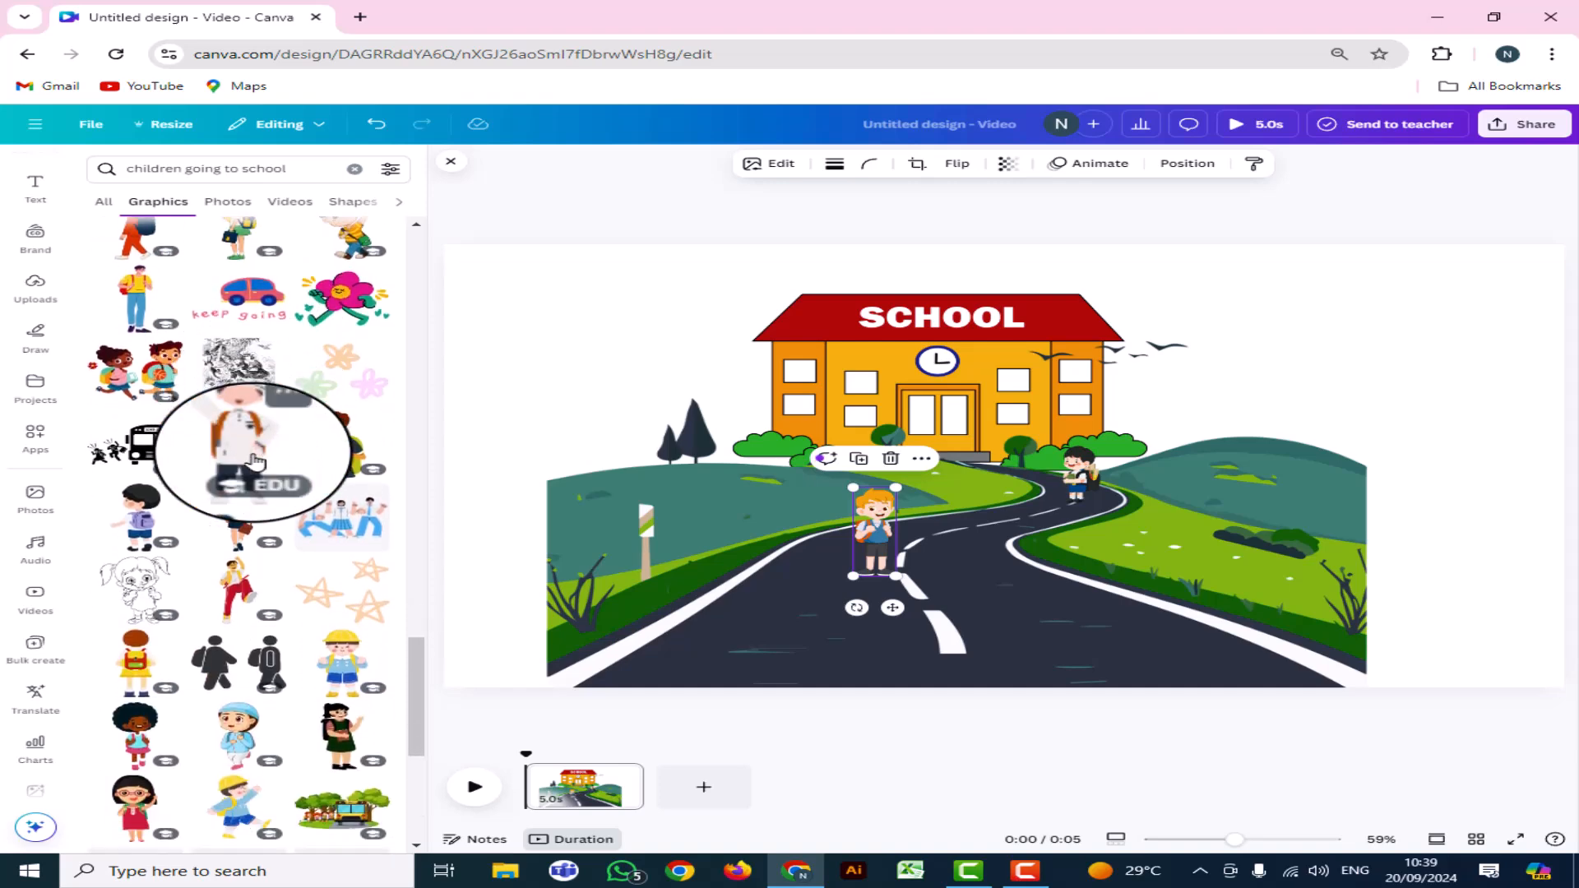
scroll(257, 460, down, 4)
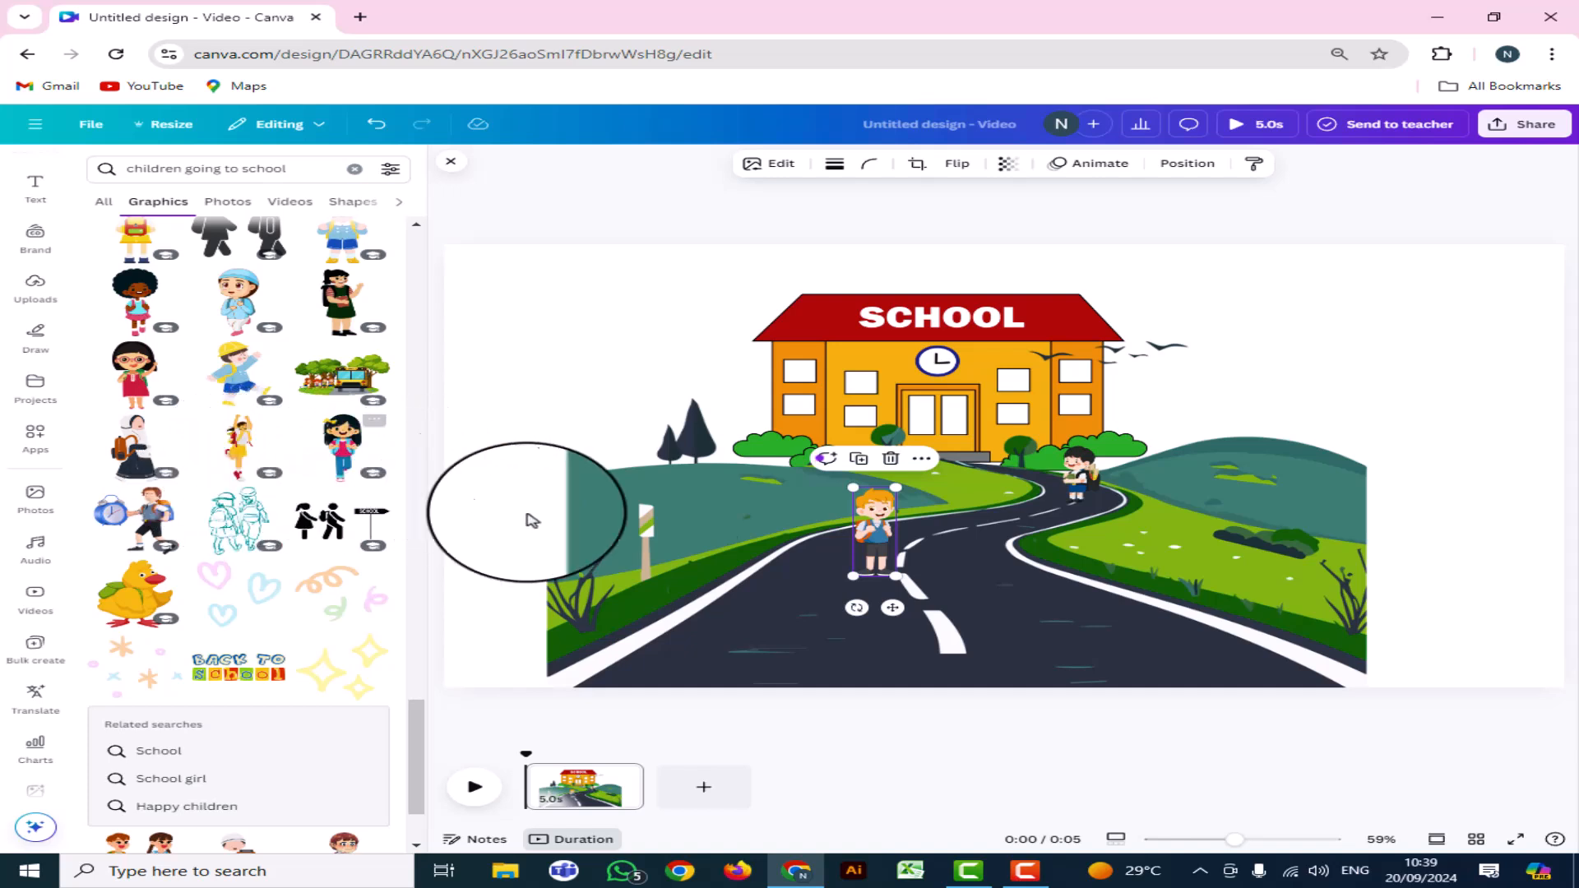
drag(874, 529, 834, 531)
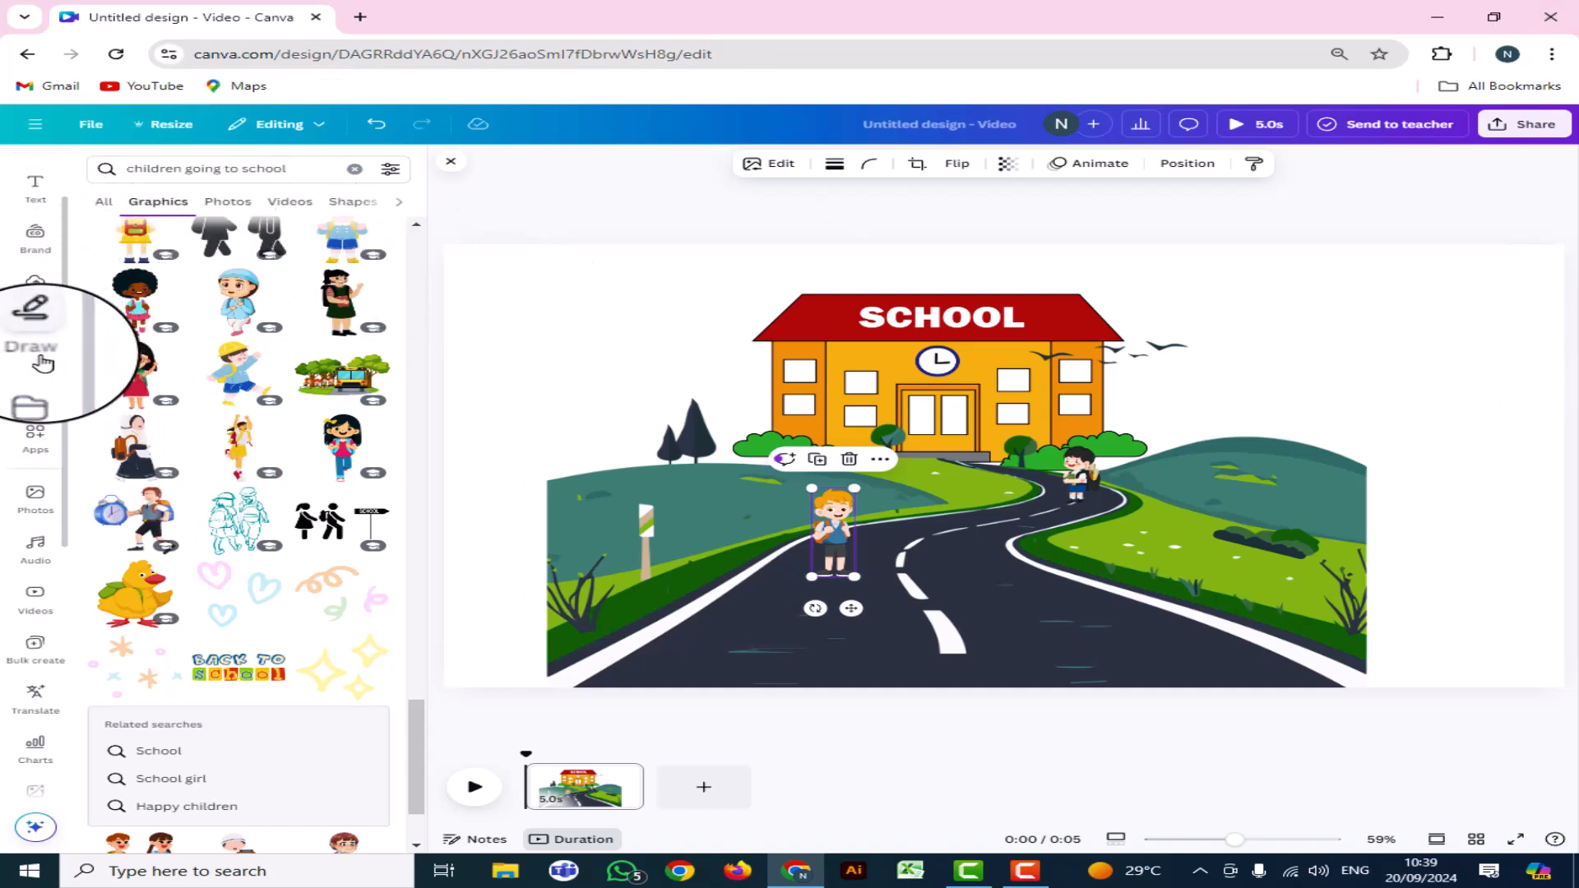
Replace the elements search with "car" and show the car graphics
scroll(53, 344, up, 2)
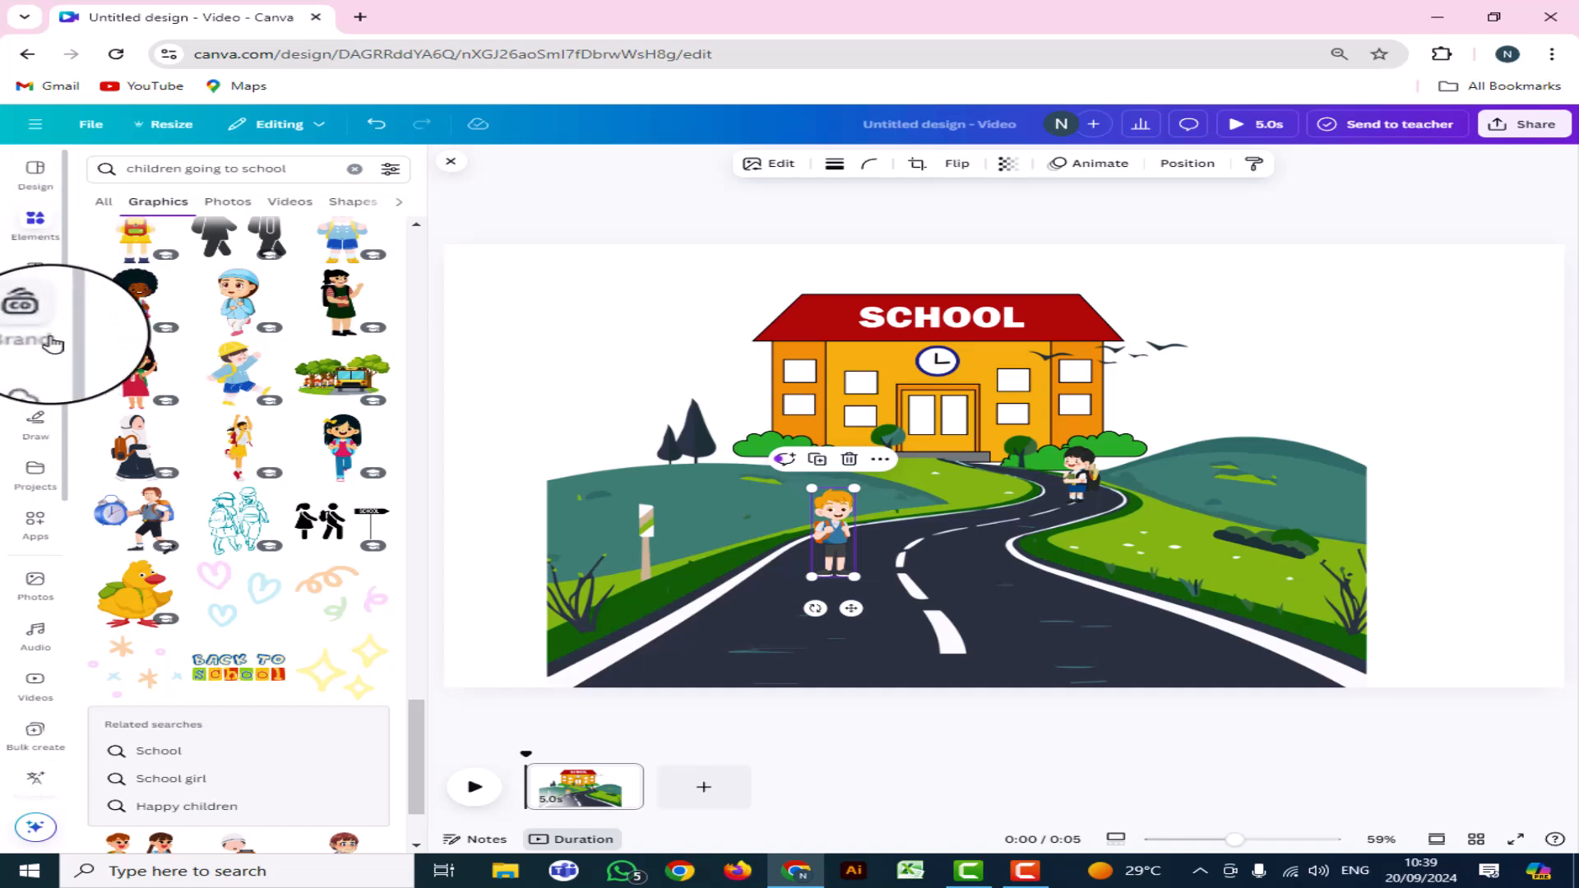
click(46, 229)
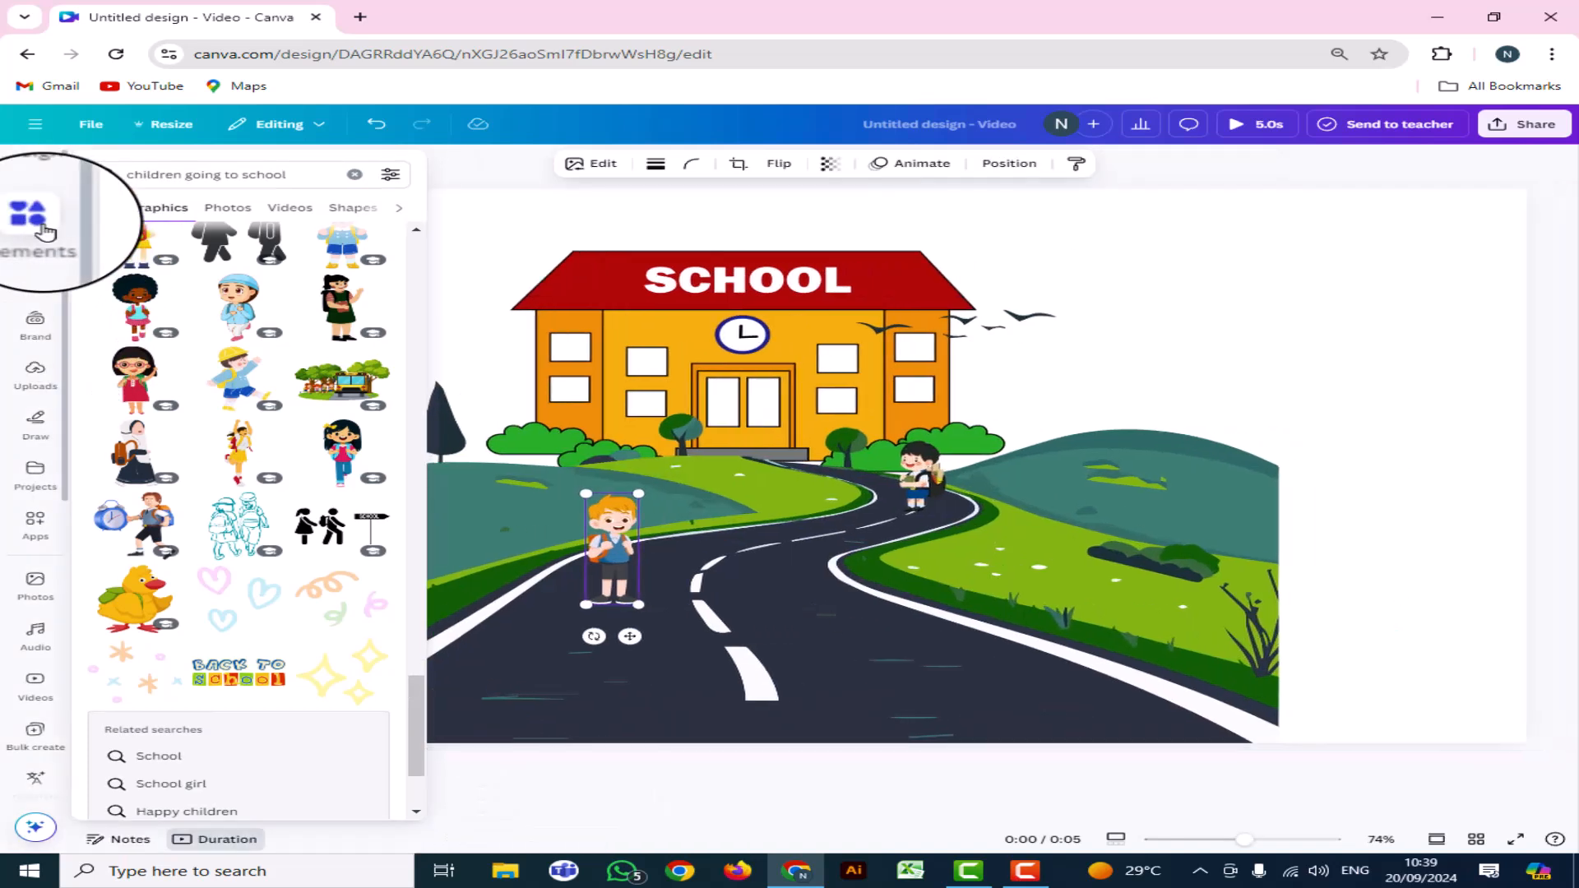
click(312, 174)
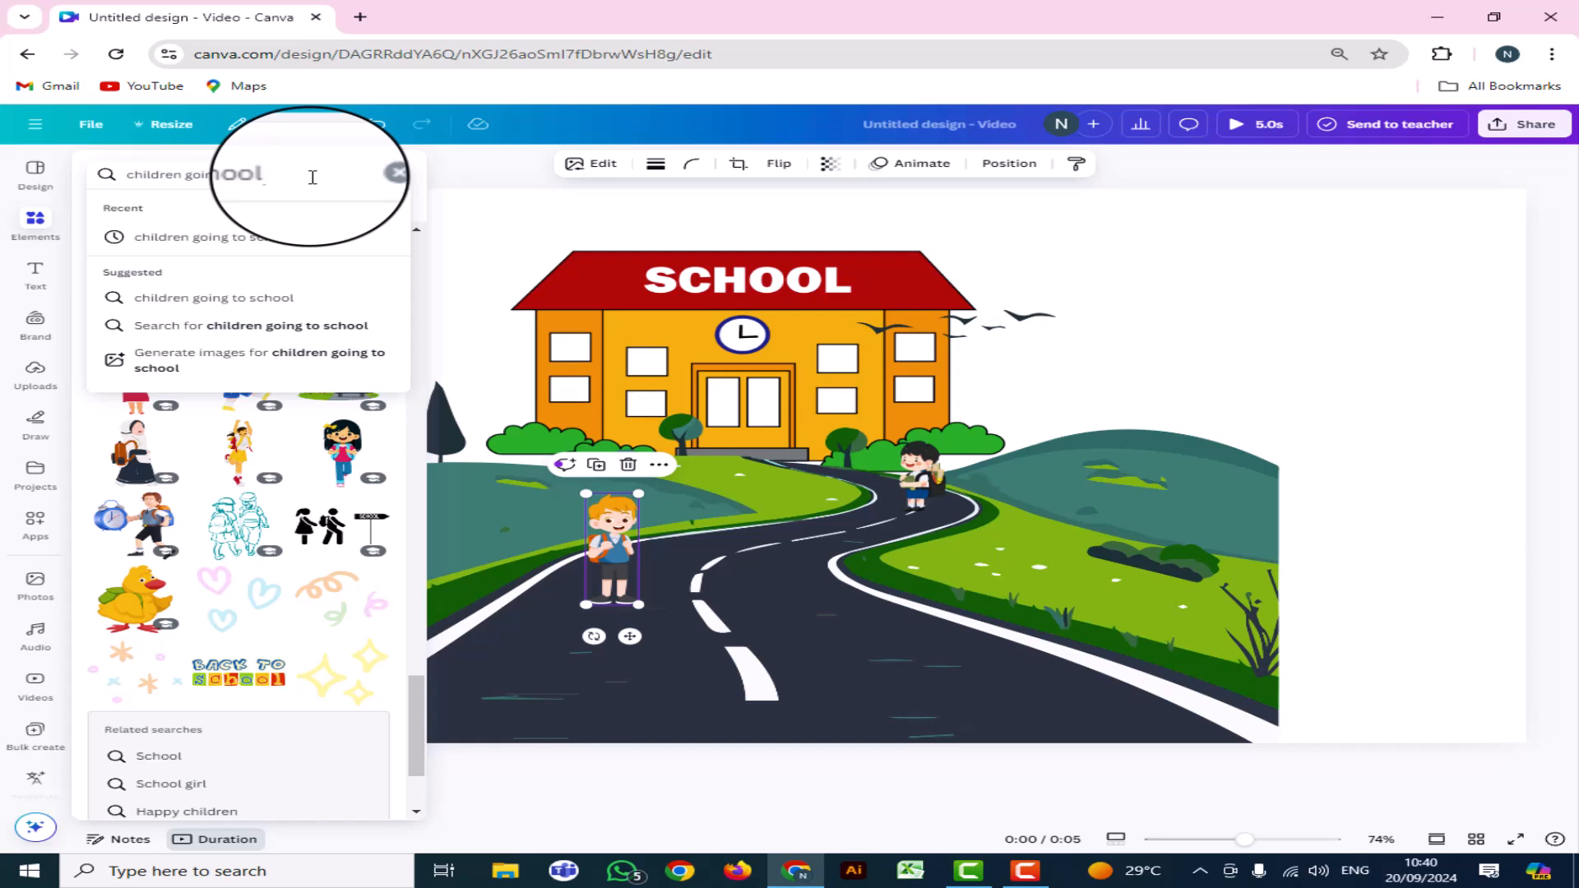
key(BackSpace)
key(BackSpace)
key(BackSpace)
key(BackSpace)
key(BackSpace)
key(BackSpace)
key(BackSpace)
key(BackSpace)
key(BackSpace)
key(BackSpace)
key(BackSpace)
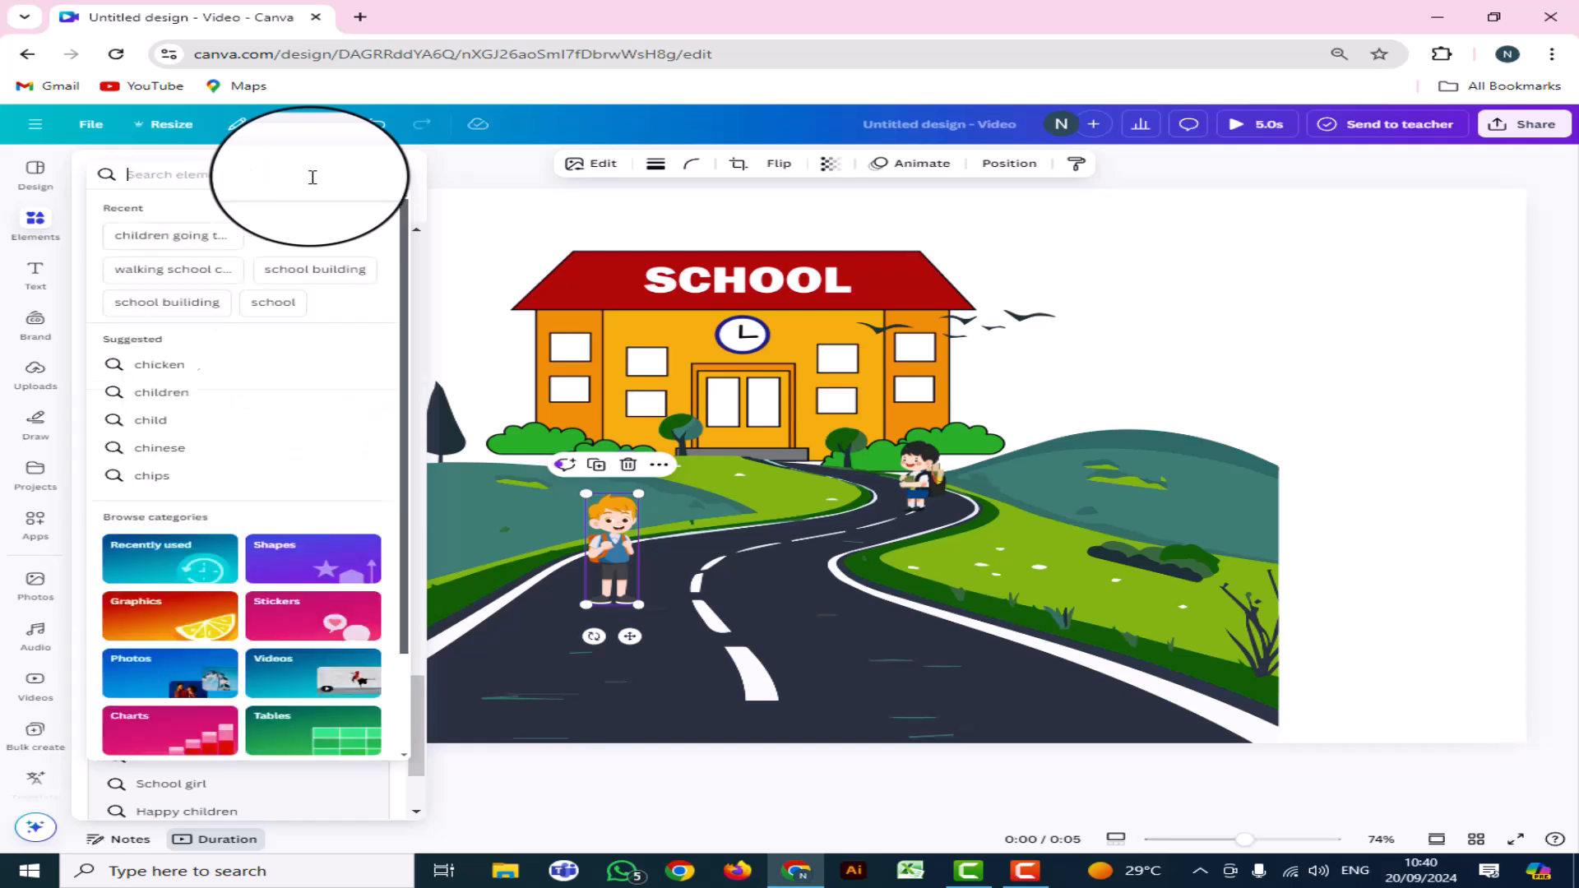
text(car)
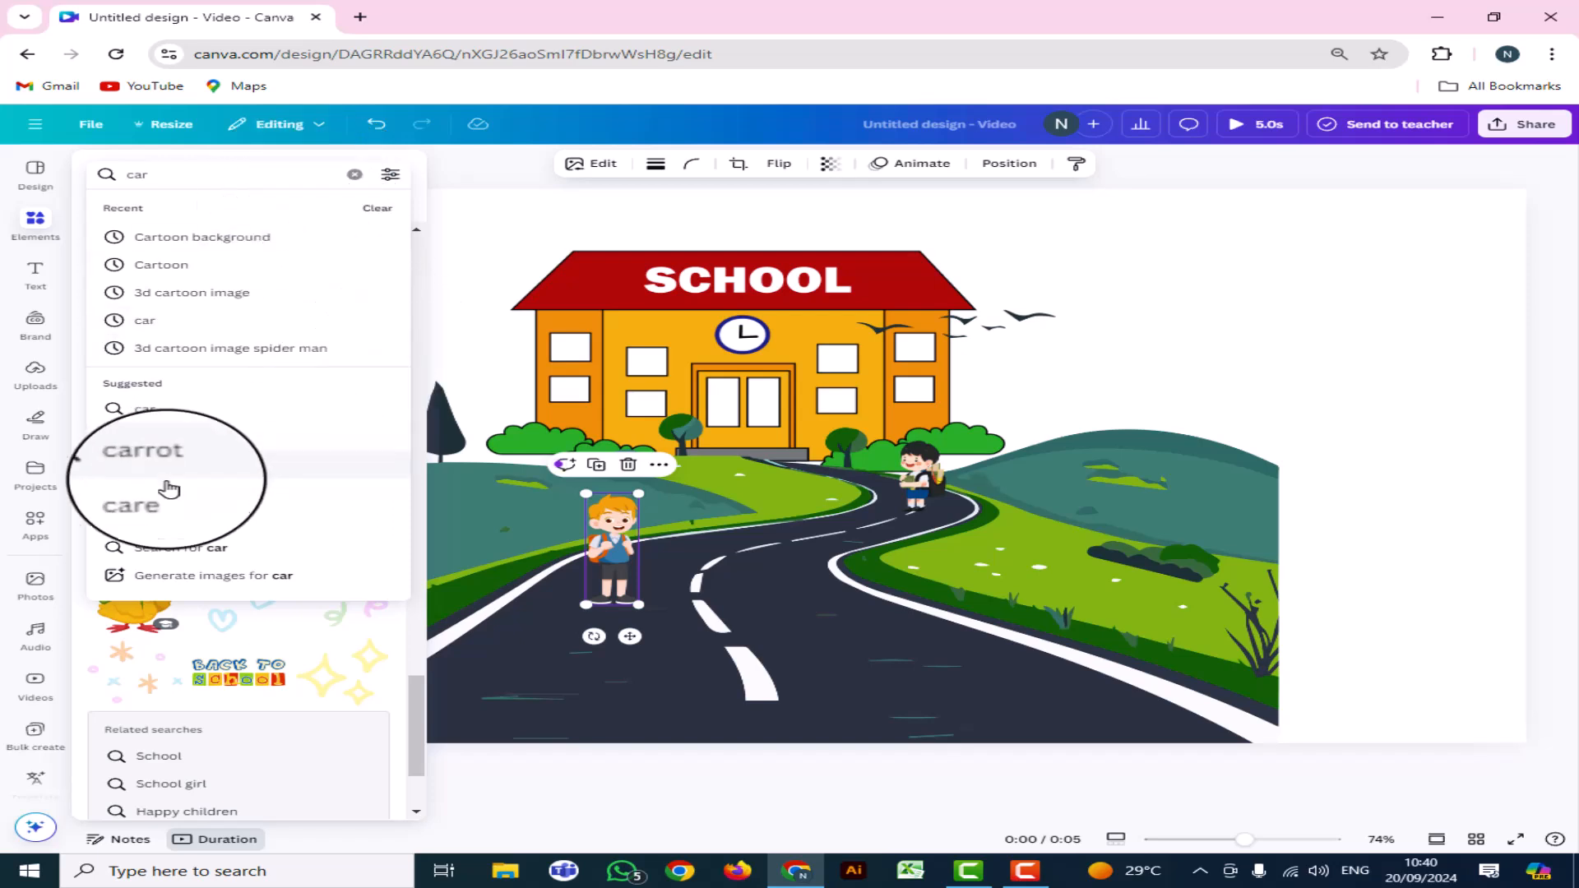
click(210, 551)
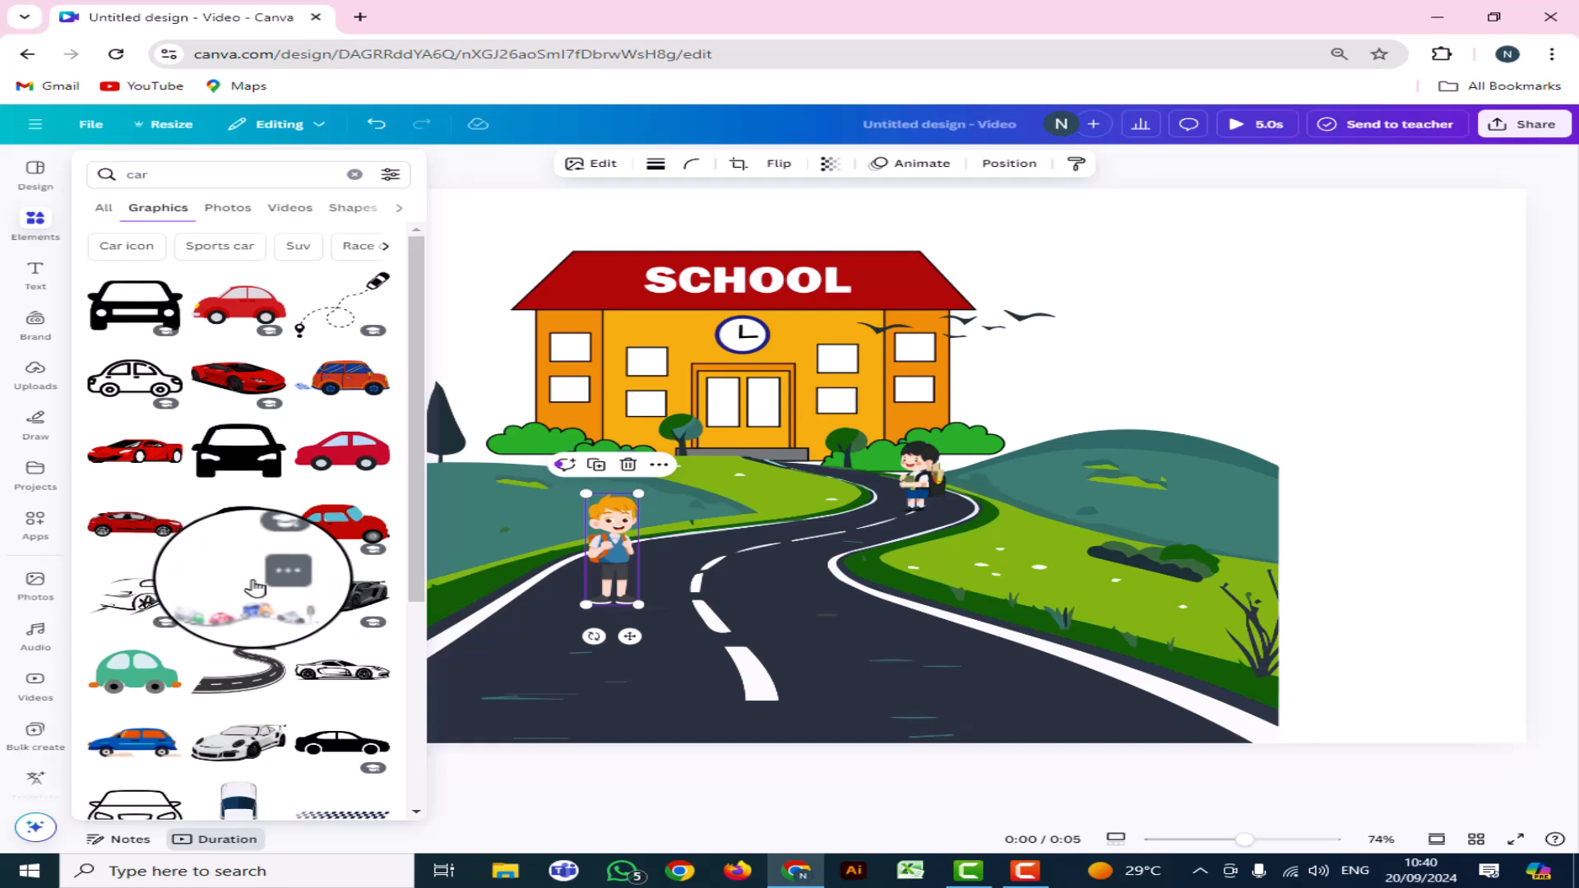
Add the blue front-view car with a driver from the car graphics, shrink it, and place it on the middle of the road
scroll(238, 585, down, 3)
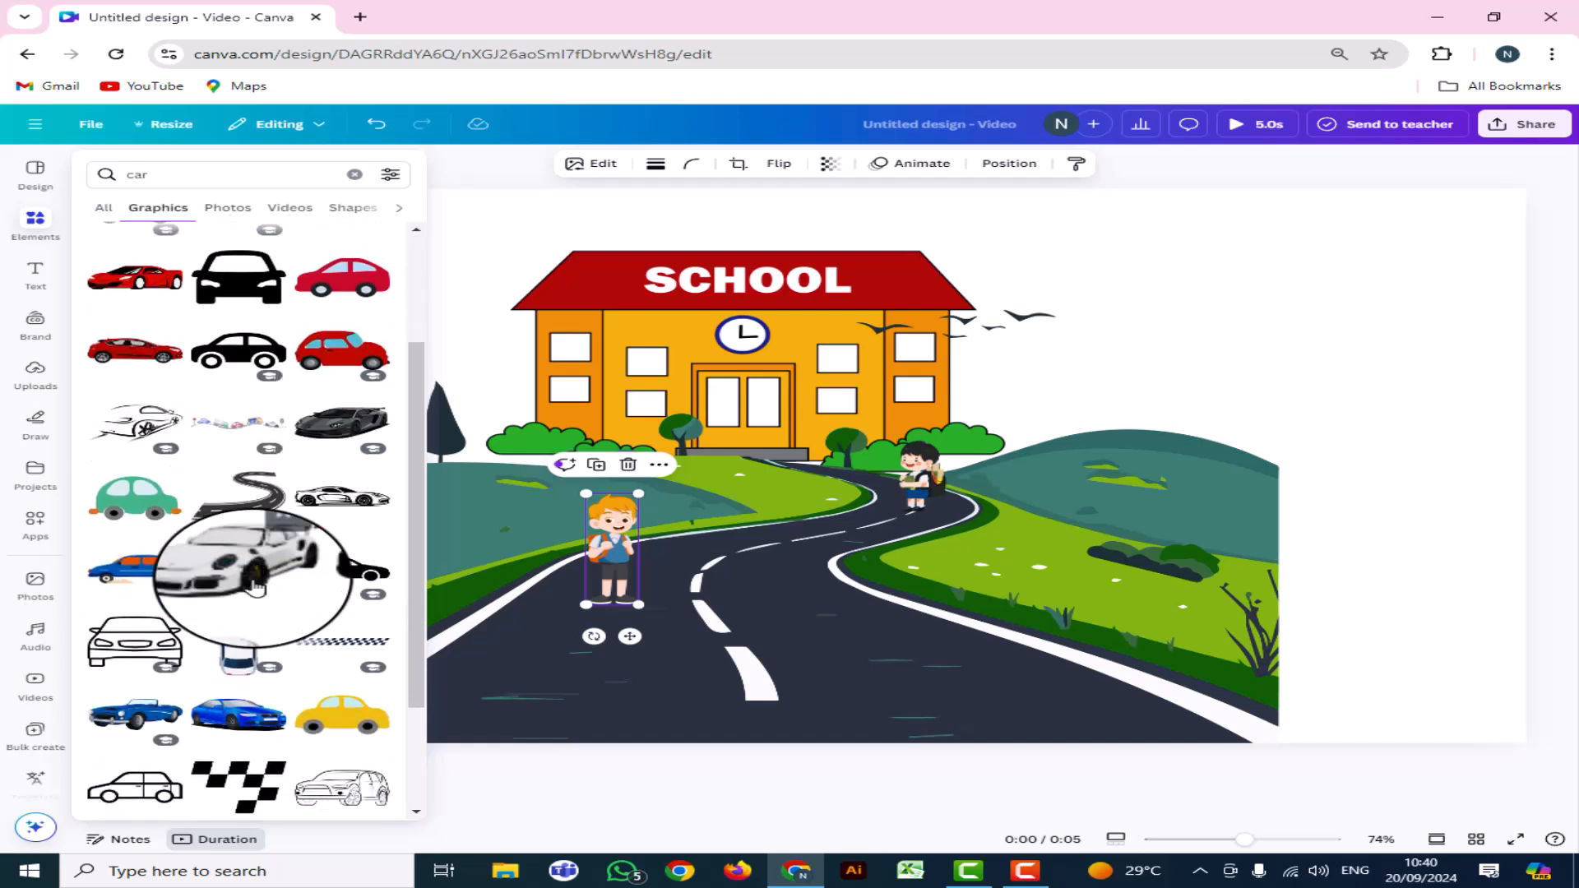
scroll(256, 586, down, 3)
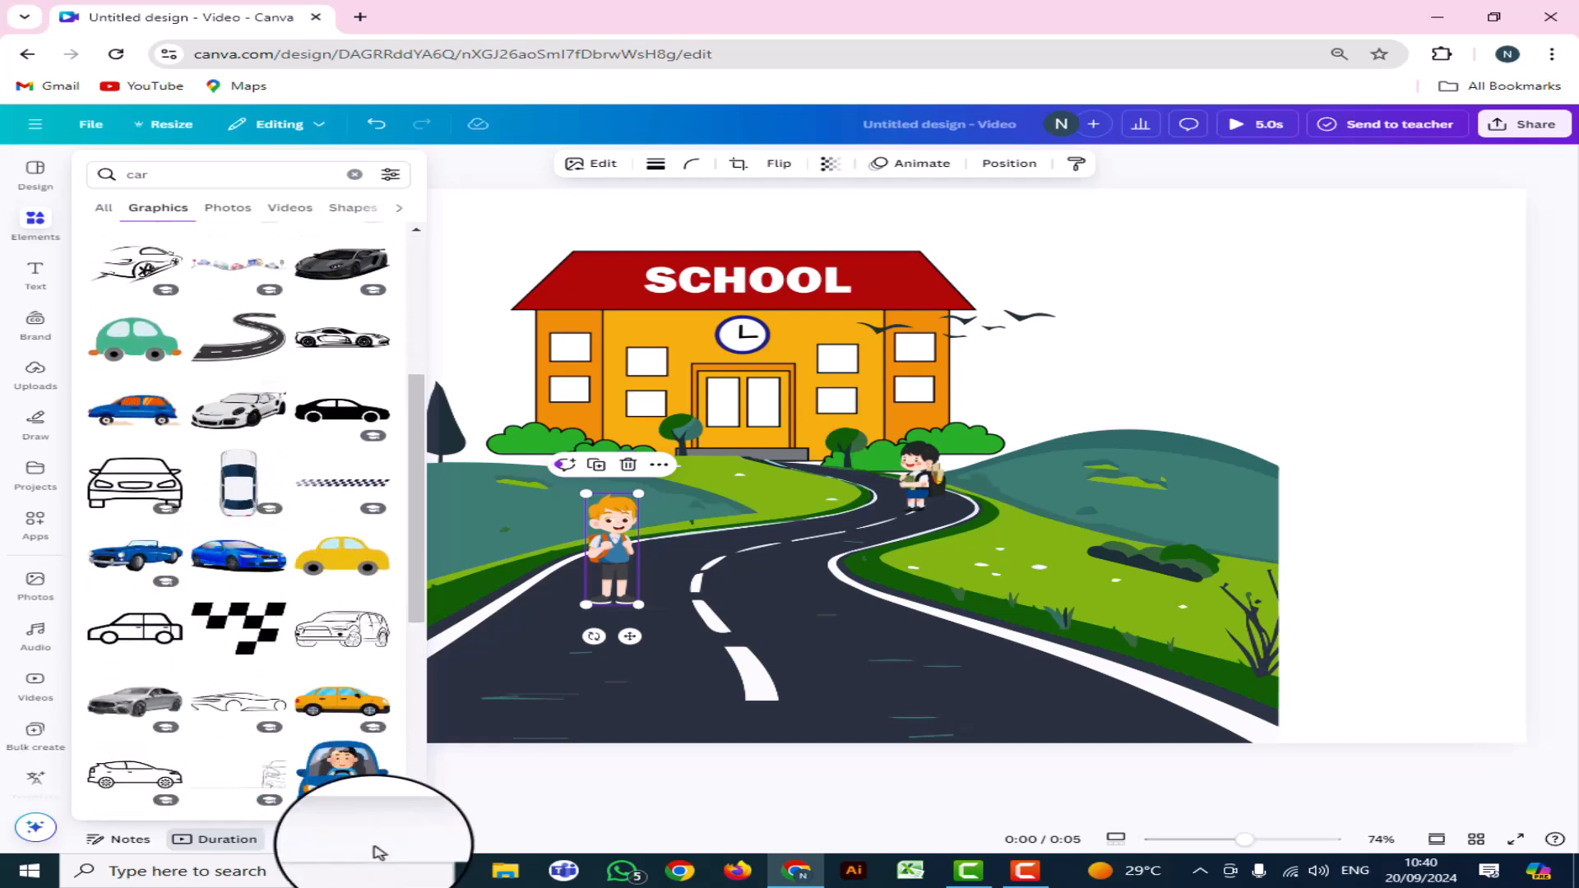
click(350, 792)
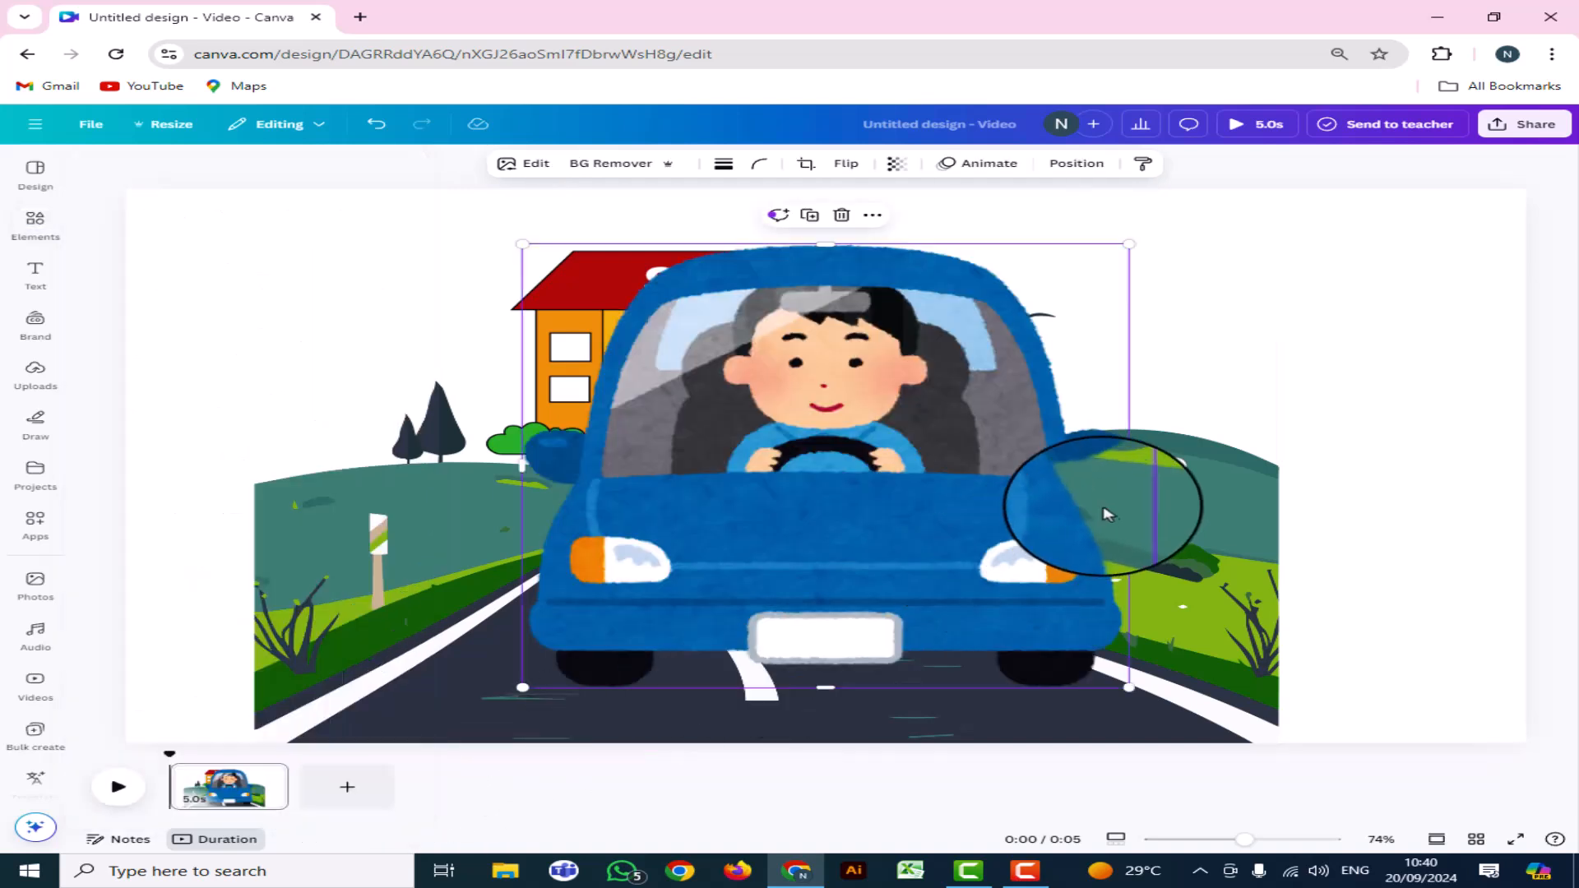
drag(846, 592, 839, 619)
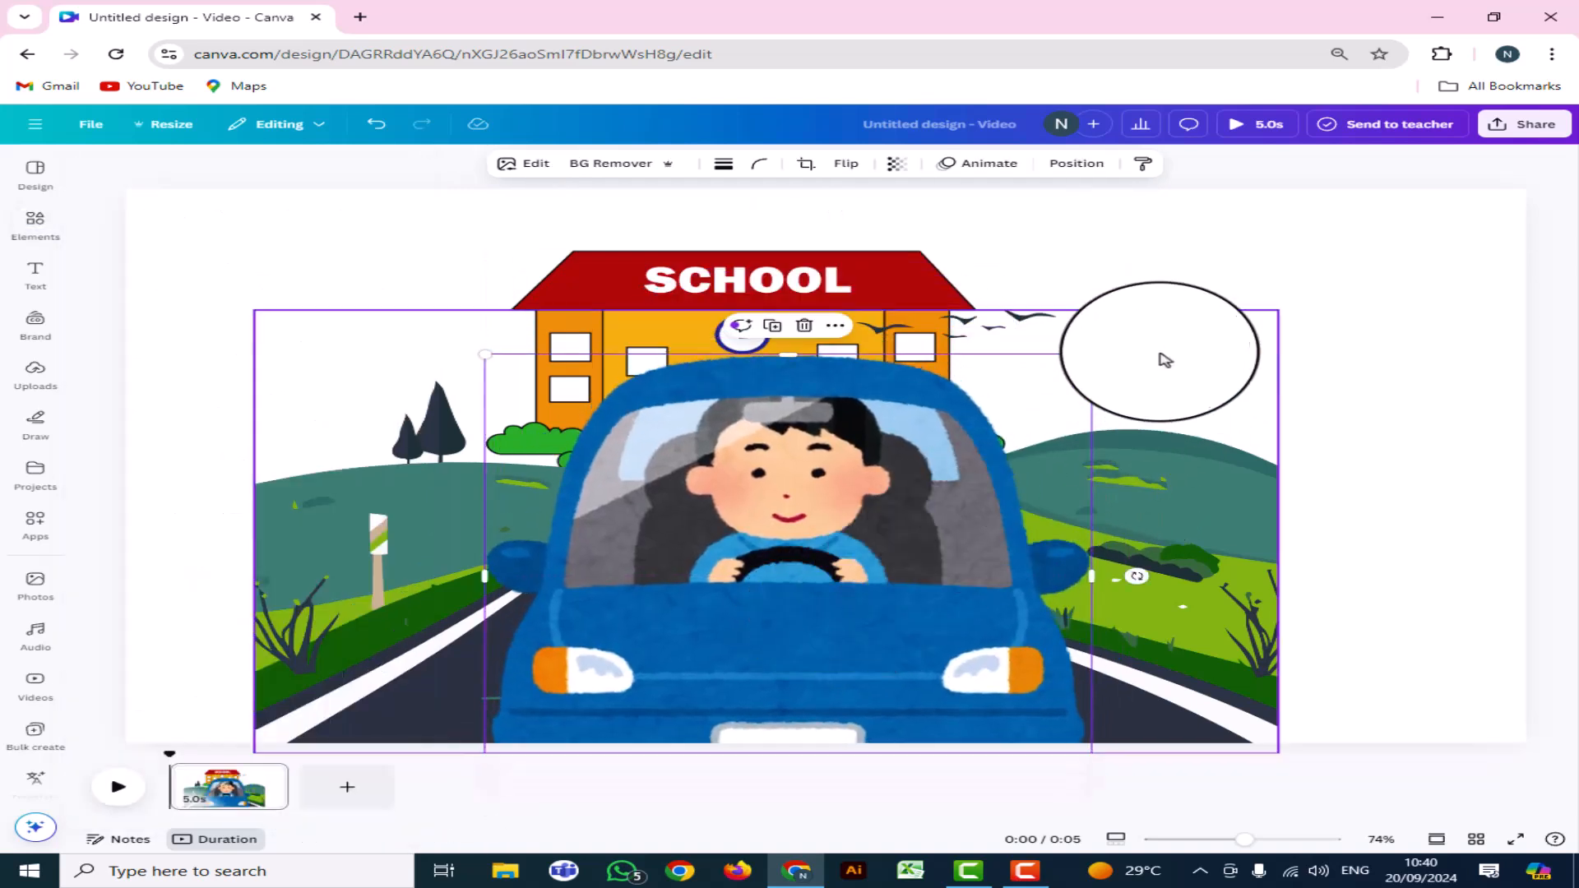
drag(1092, 356, 712, 631)
drag(592, 683, 779, 516)
drag(898, 465, 844, 505)
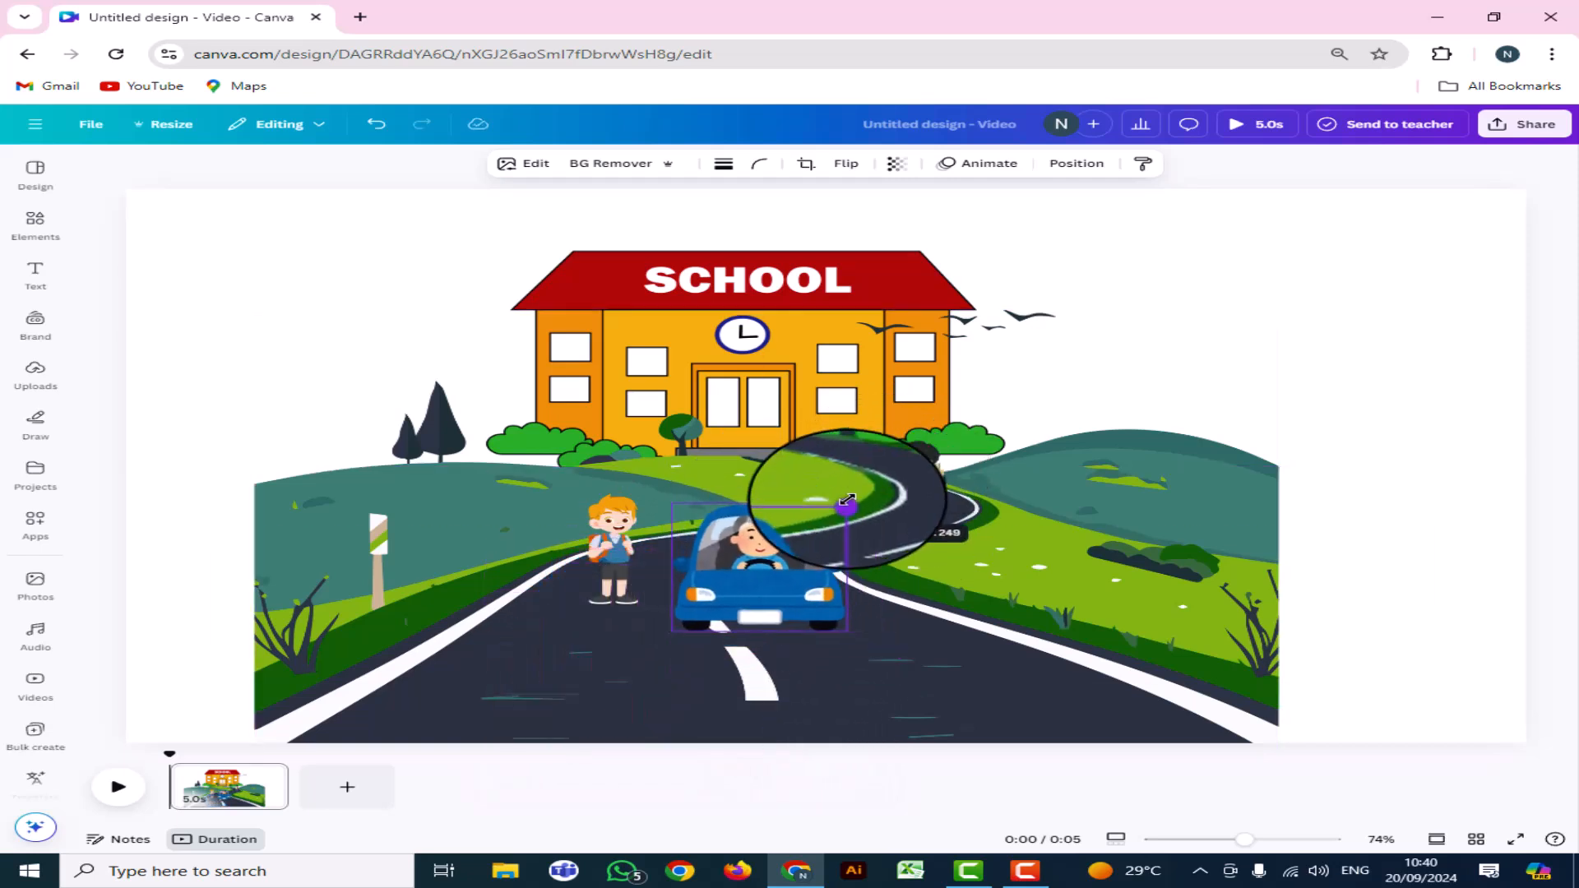
drag(747, 570, 759, 531)
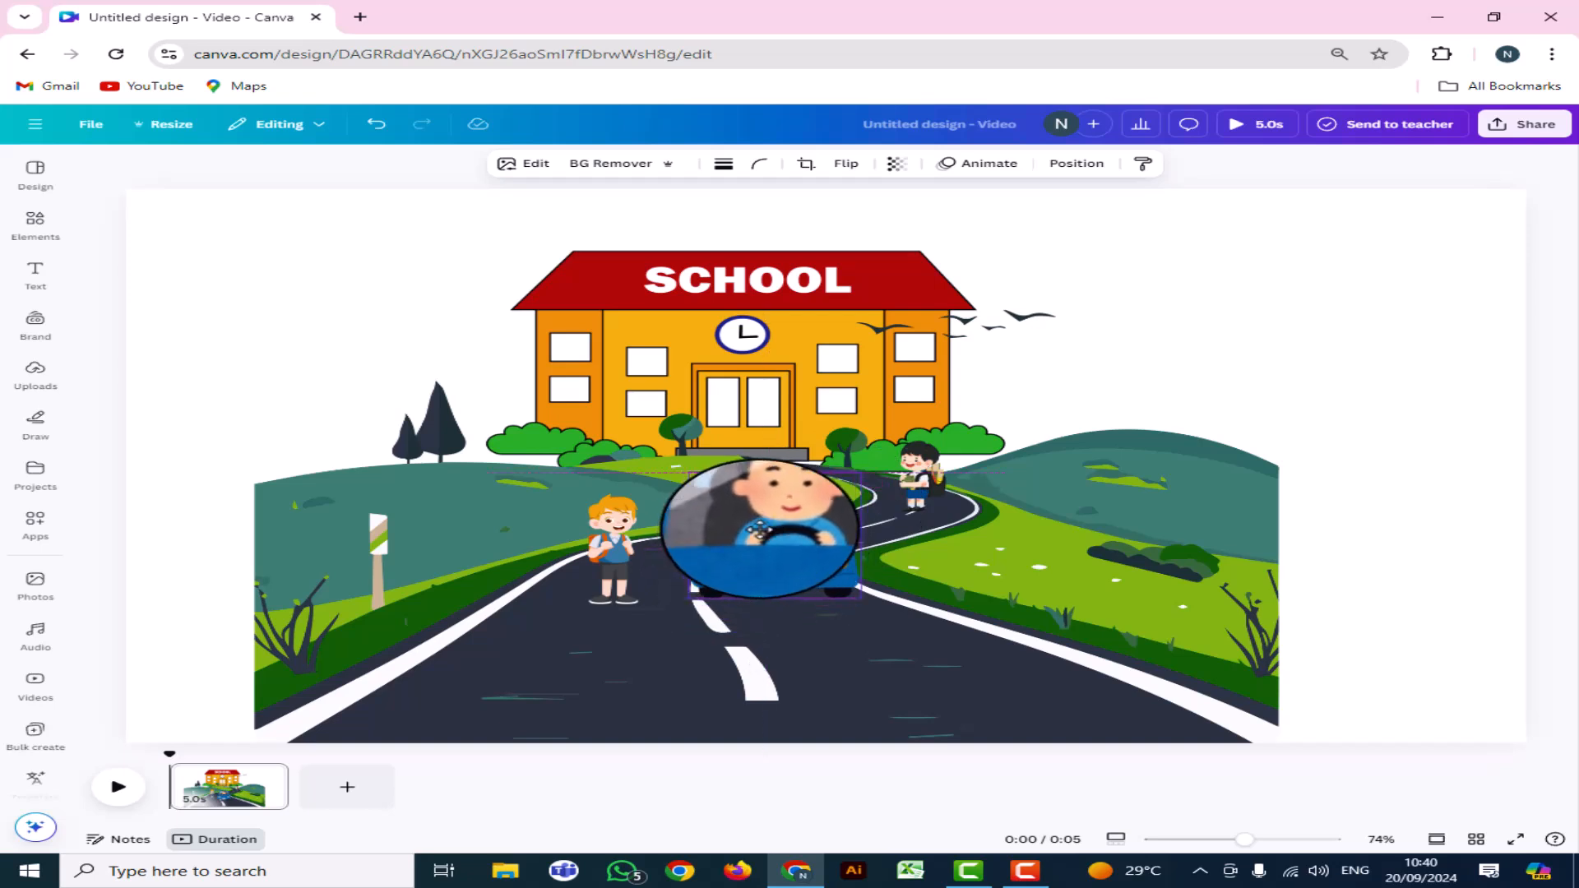
Move the blond boy farther down along the road's left edge, then shift the blue car slightly left and shrink it a little
click(551, 578)
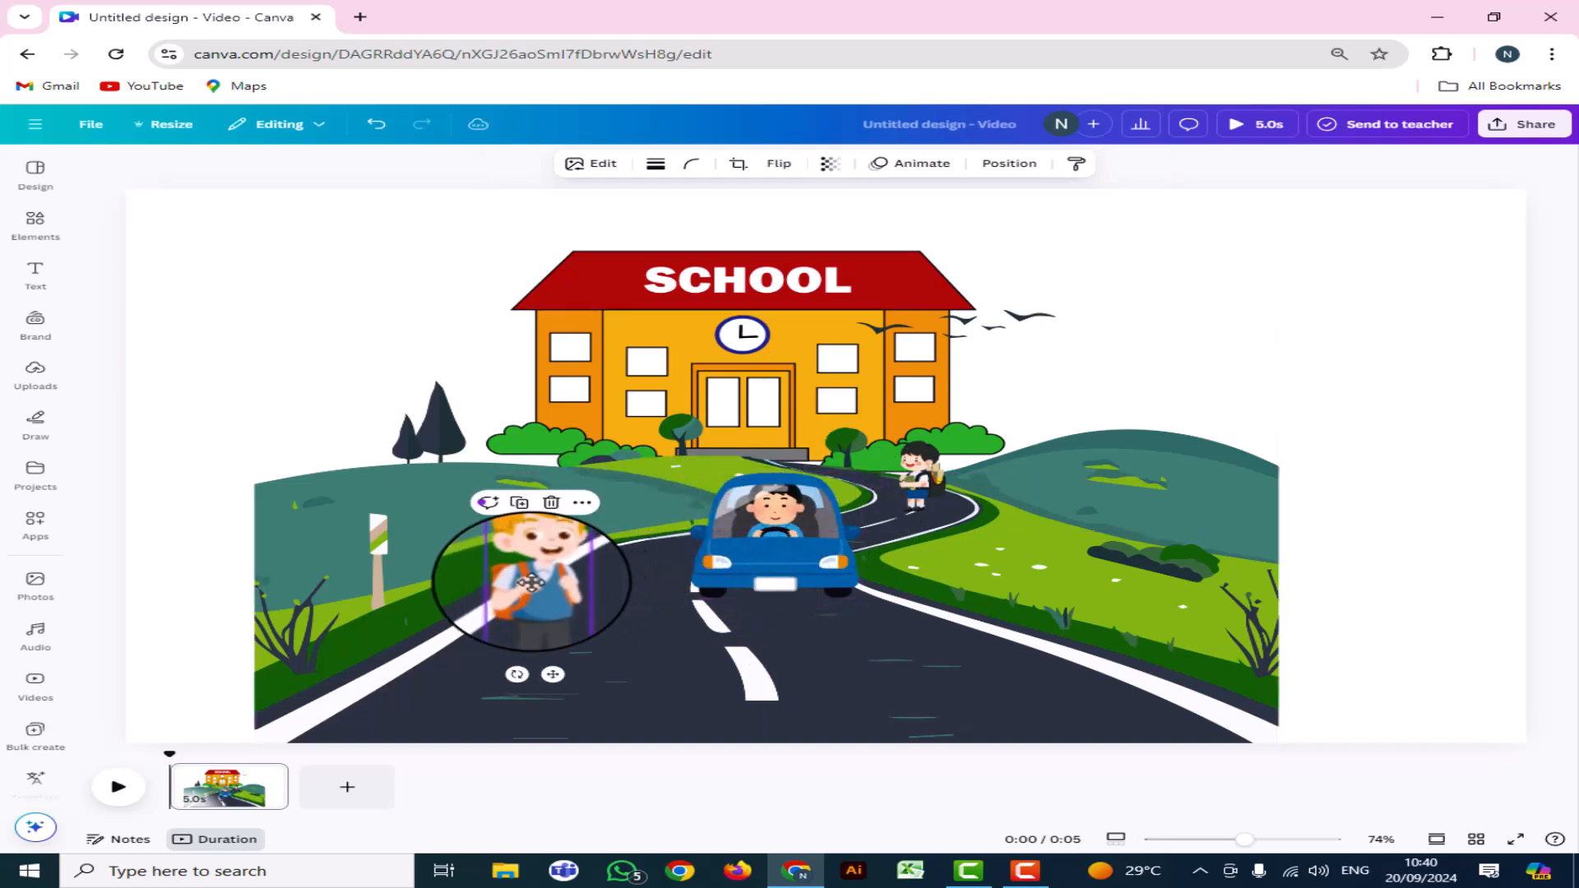
click(803, 573)
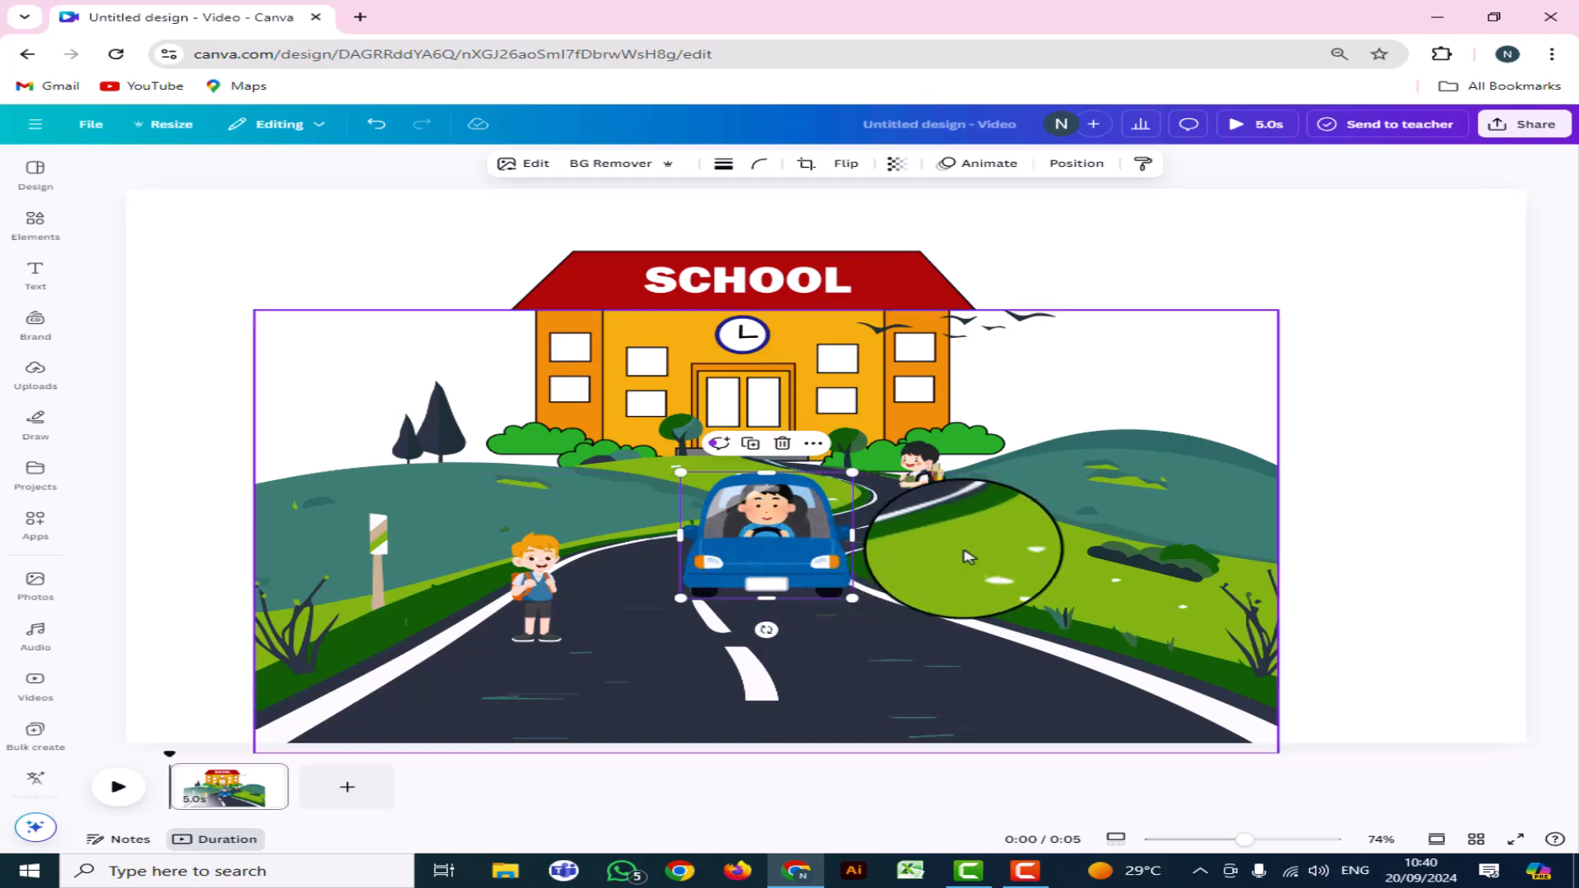
click(919, 468)
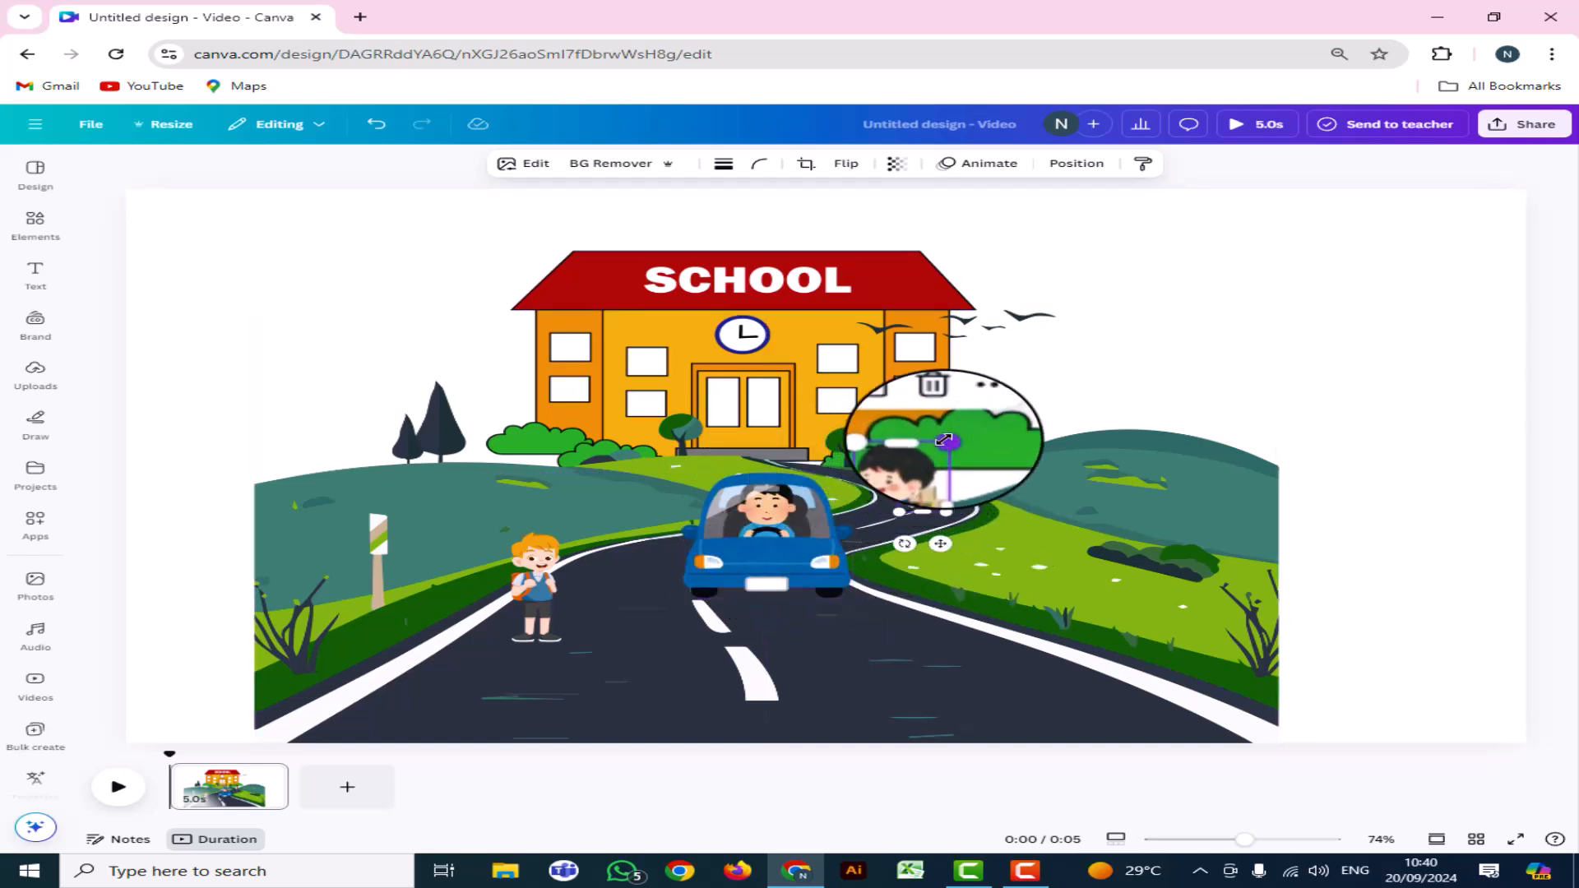
click(520, 603)
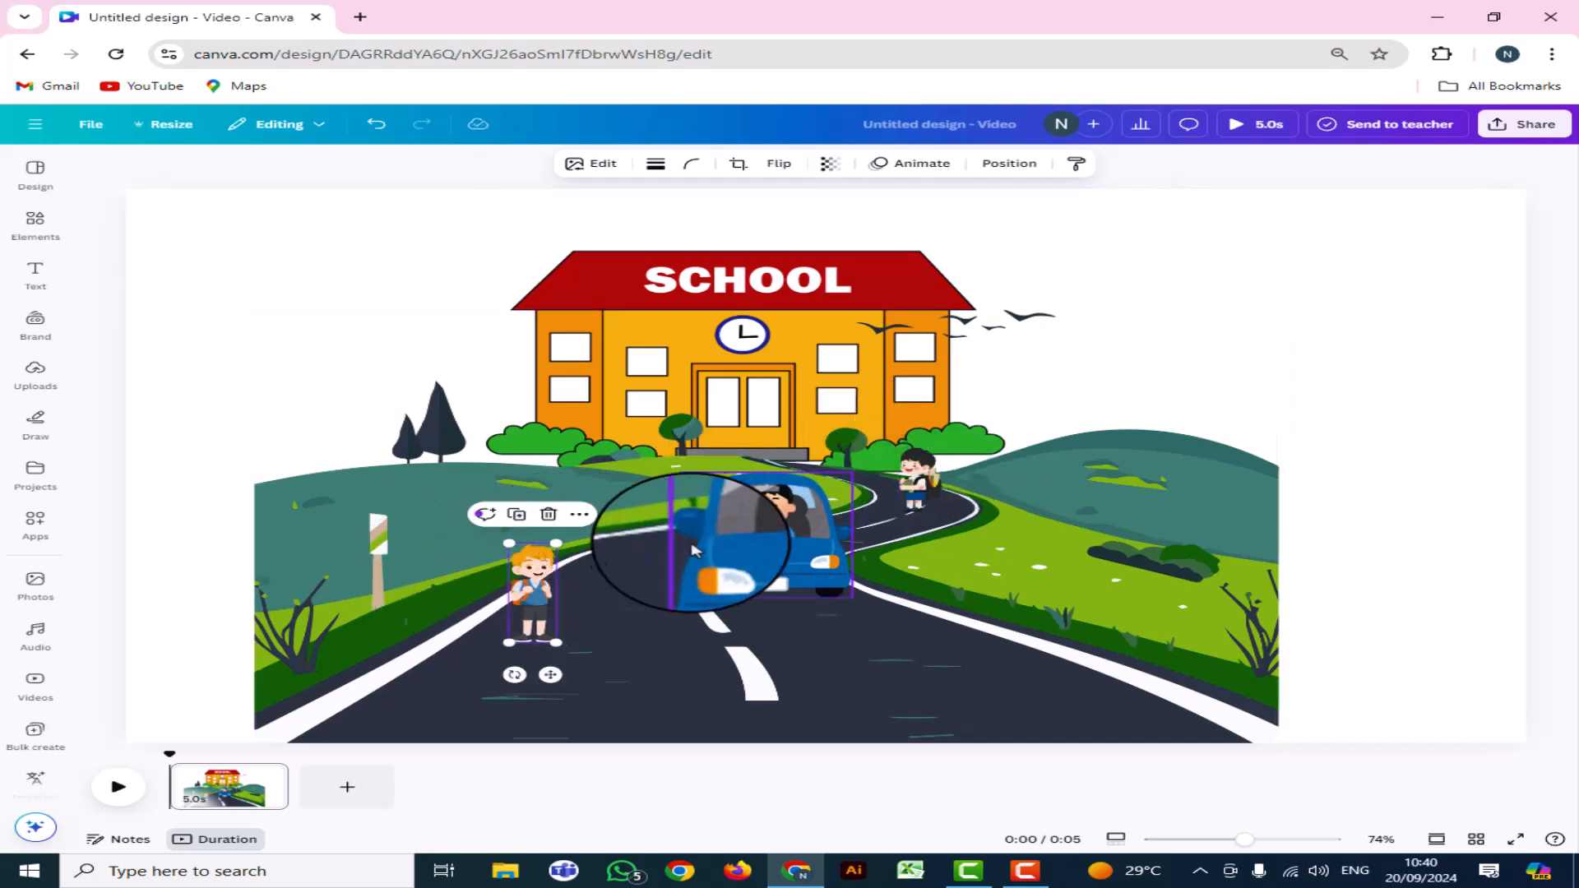
click(761, 506)
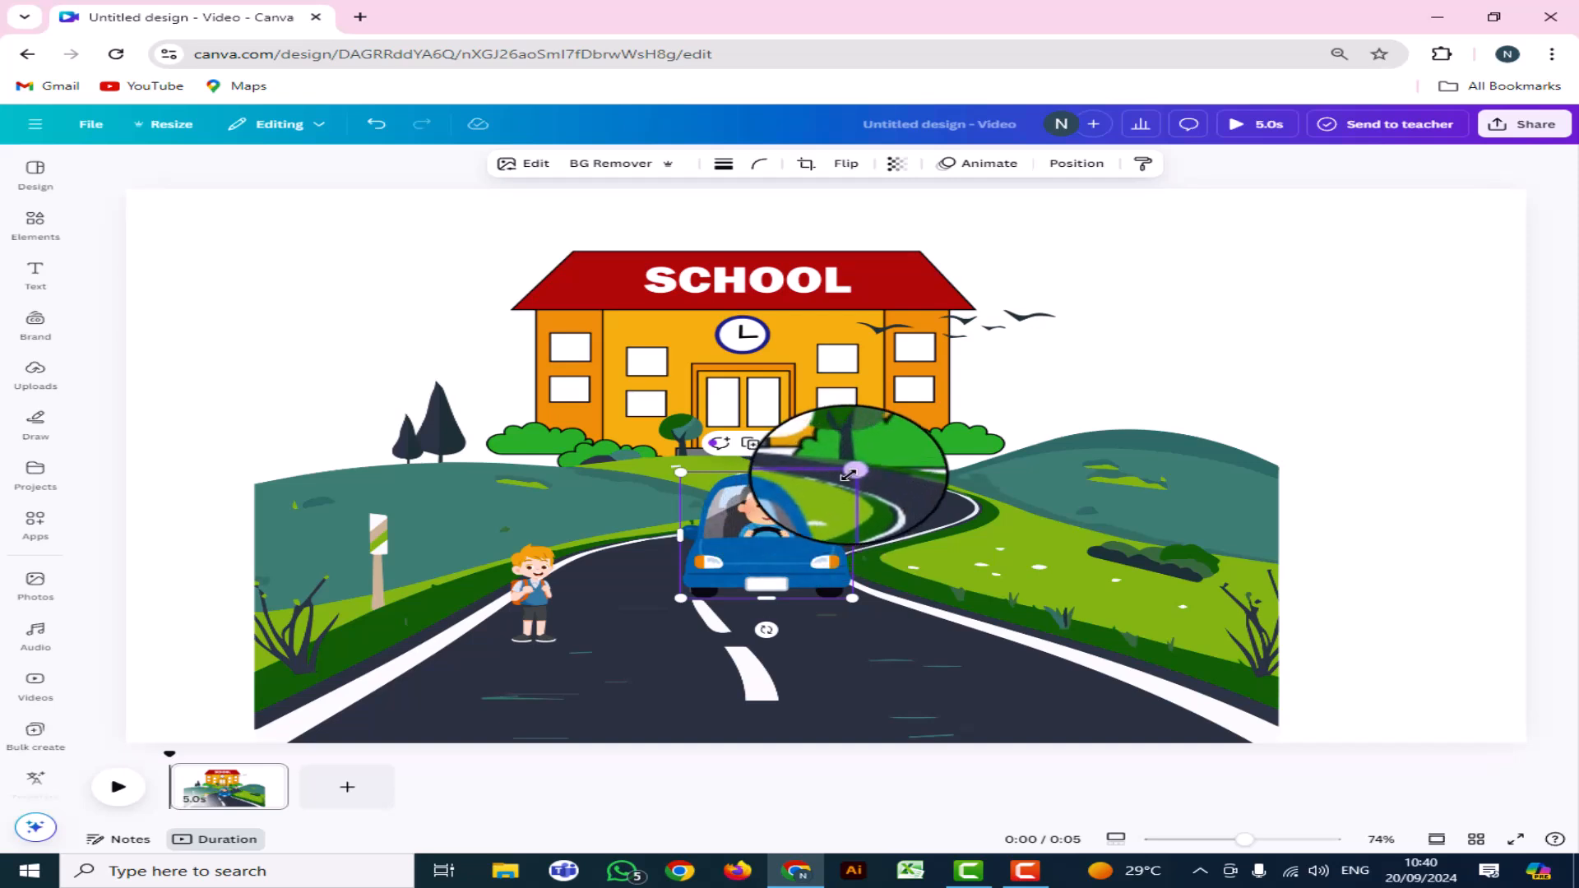
drag(849, 475, 833, 486)
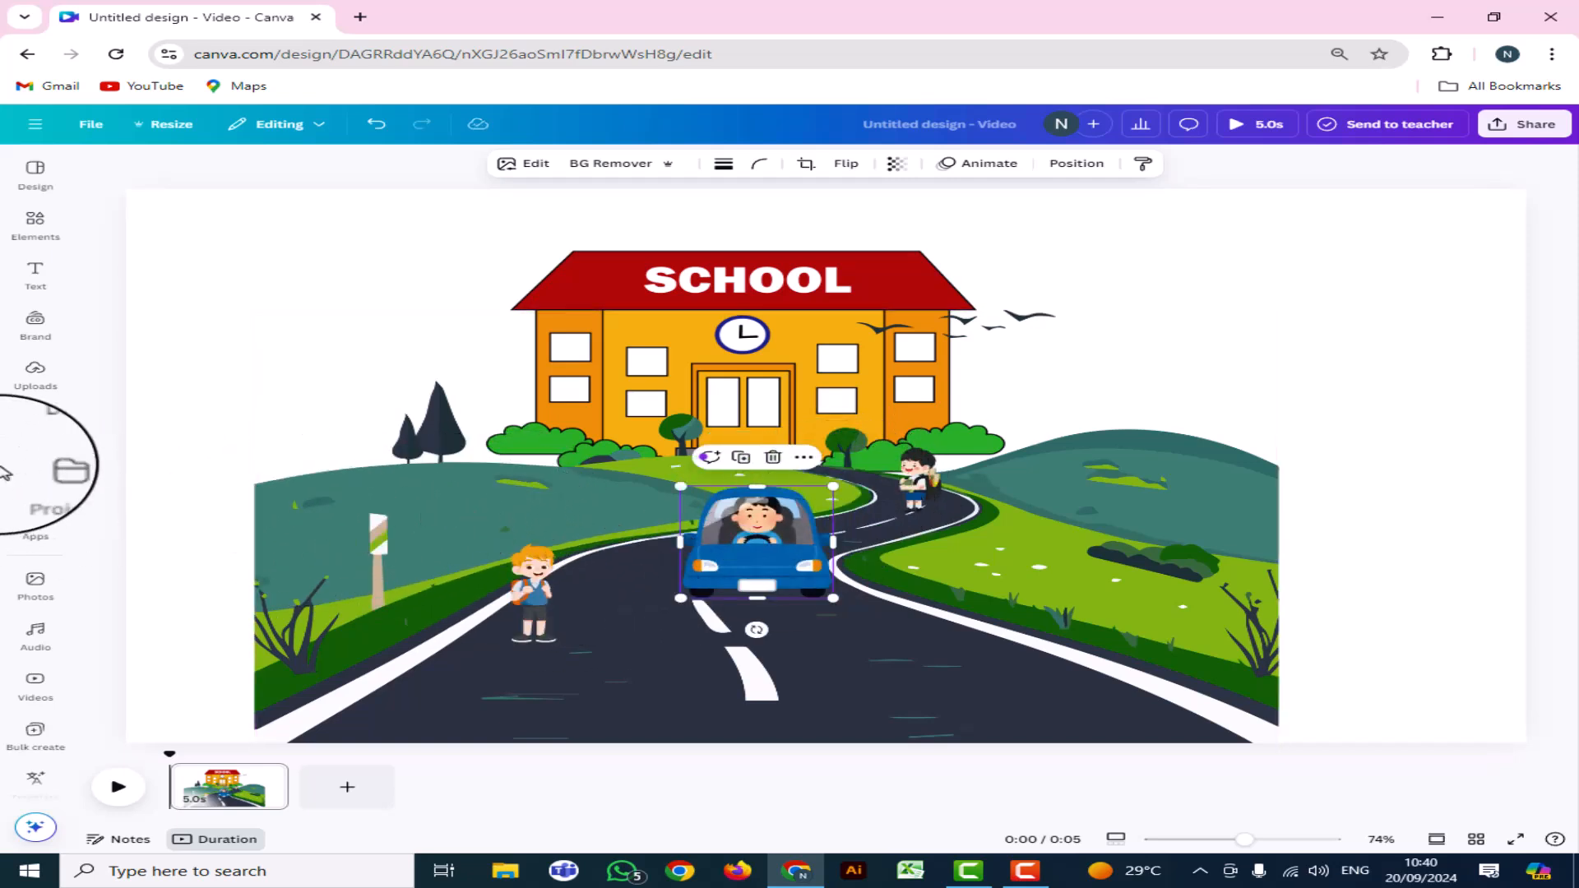
Replace the elements search with "children going to school" and show its graphics
click(41, 322)
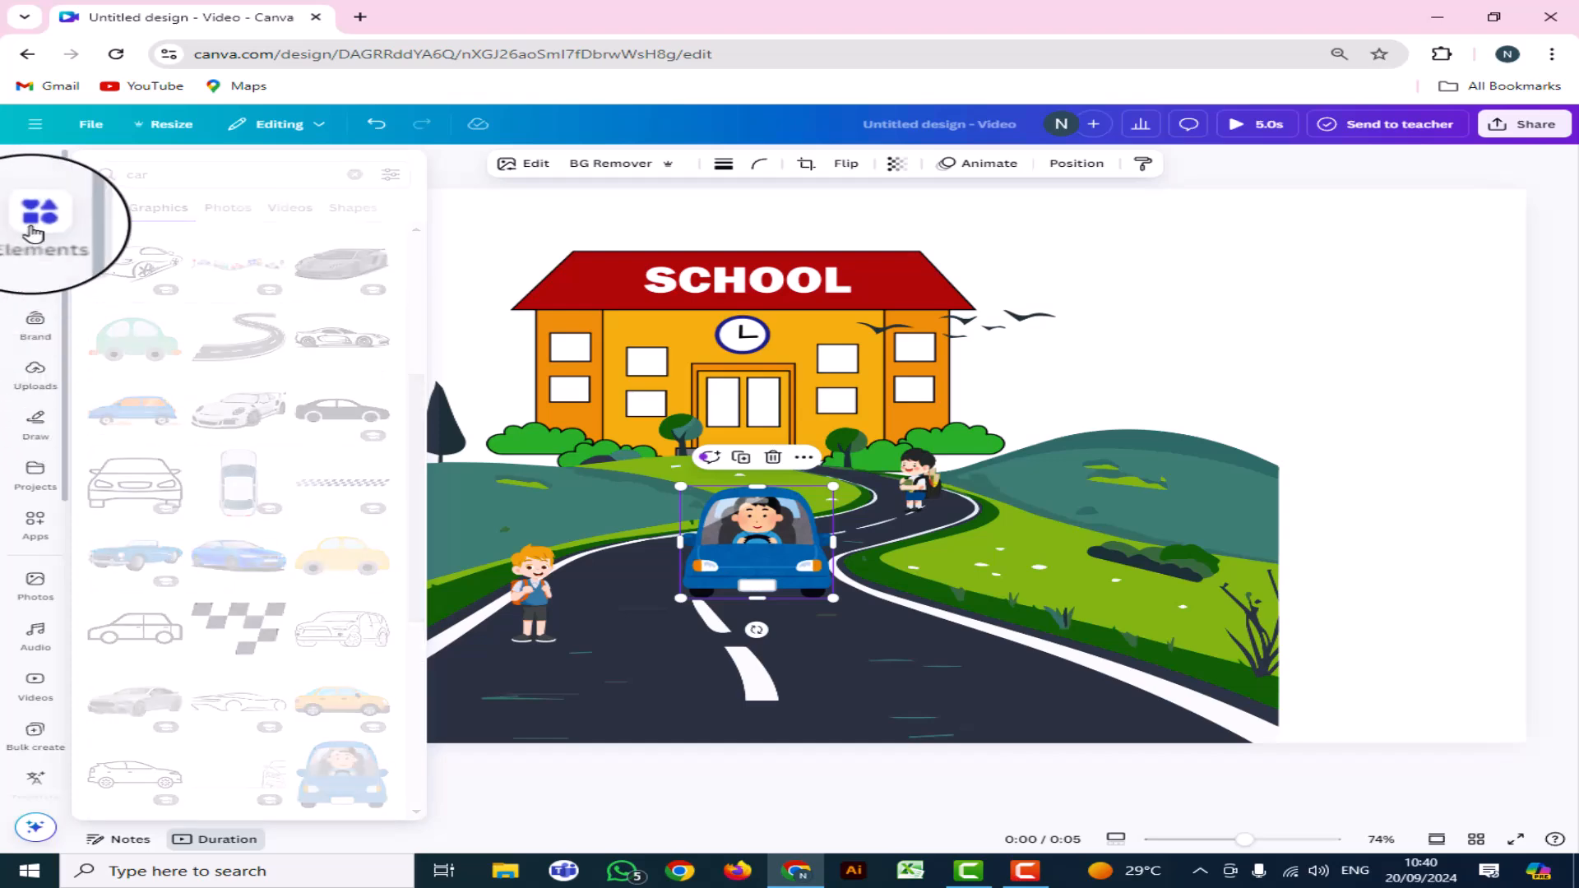
click(33, 228)
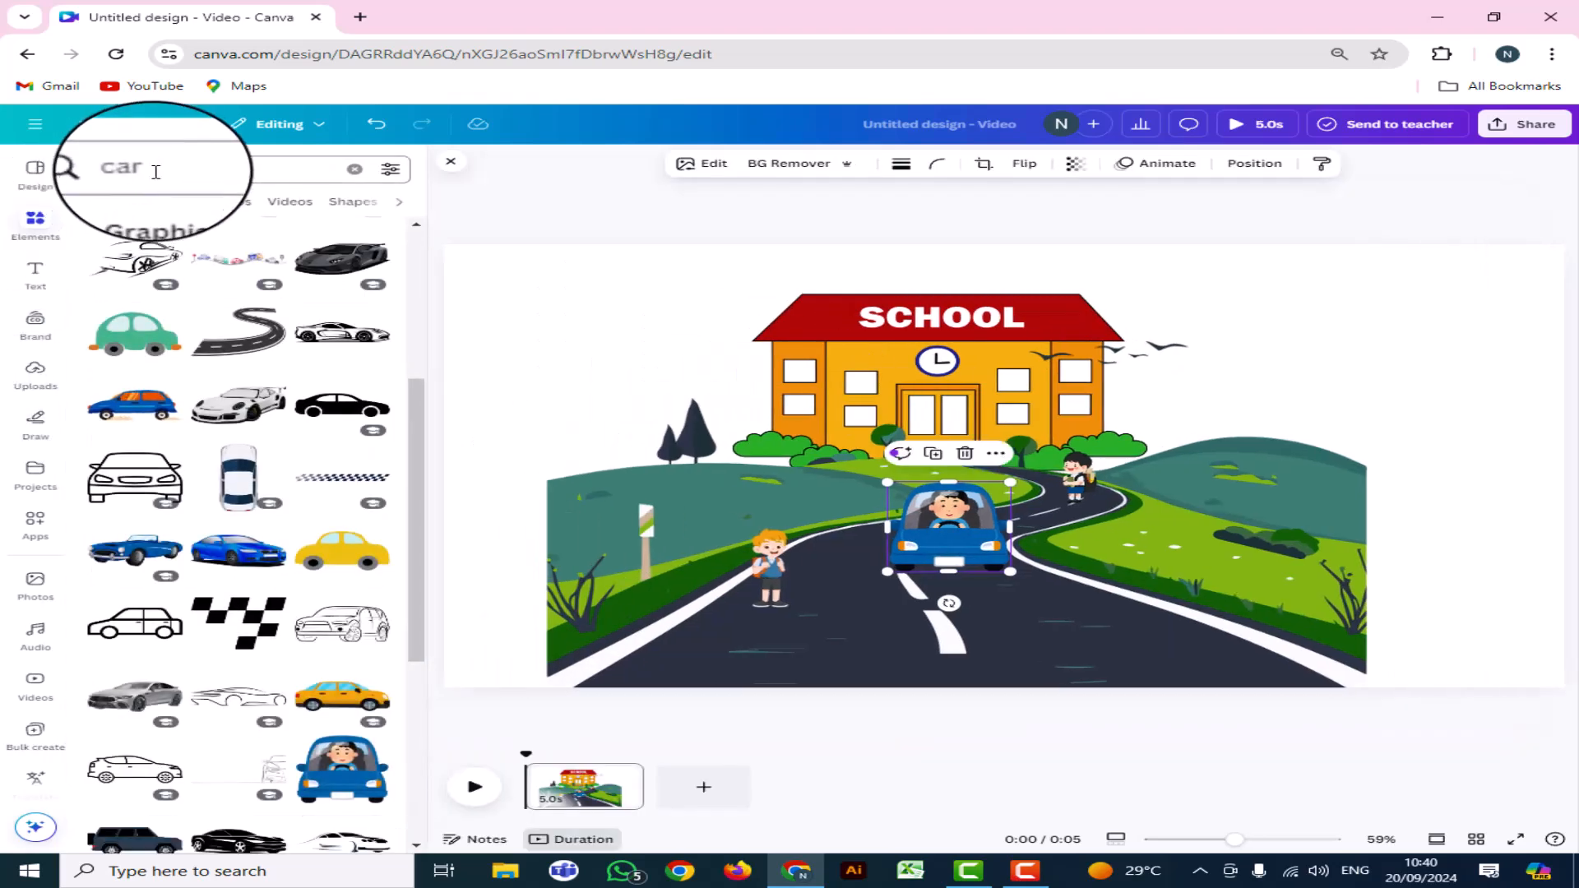
click(160, 171)
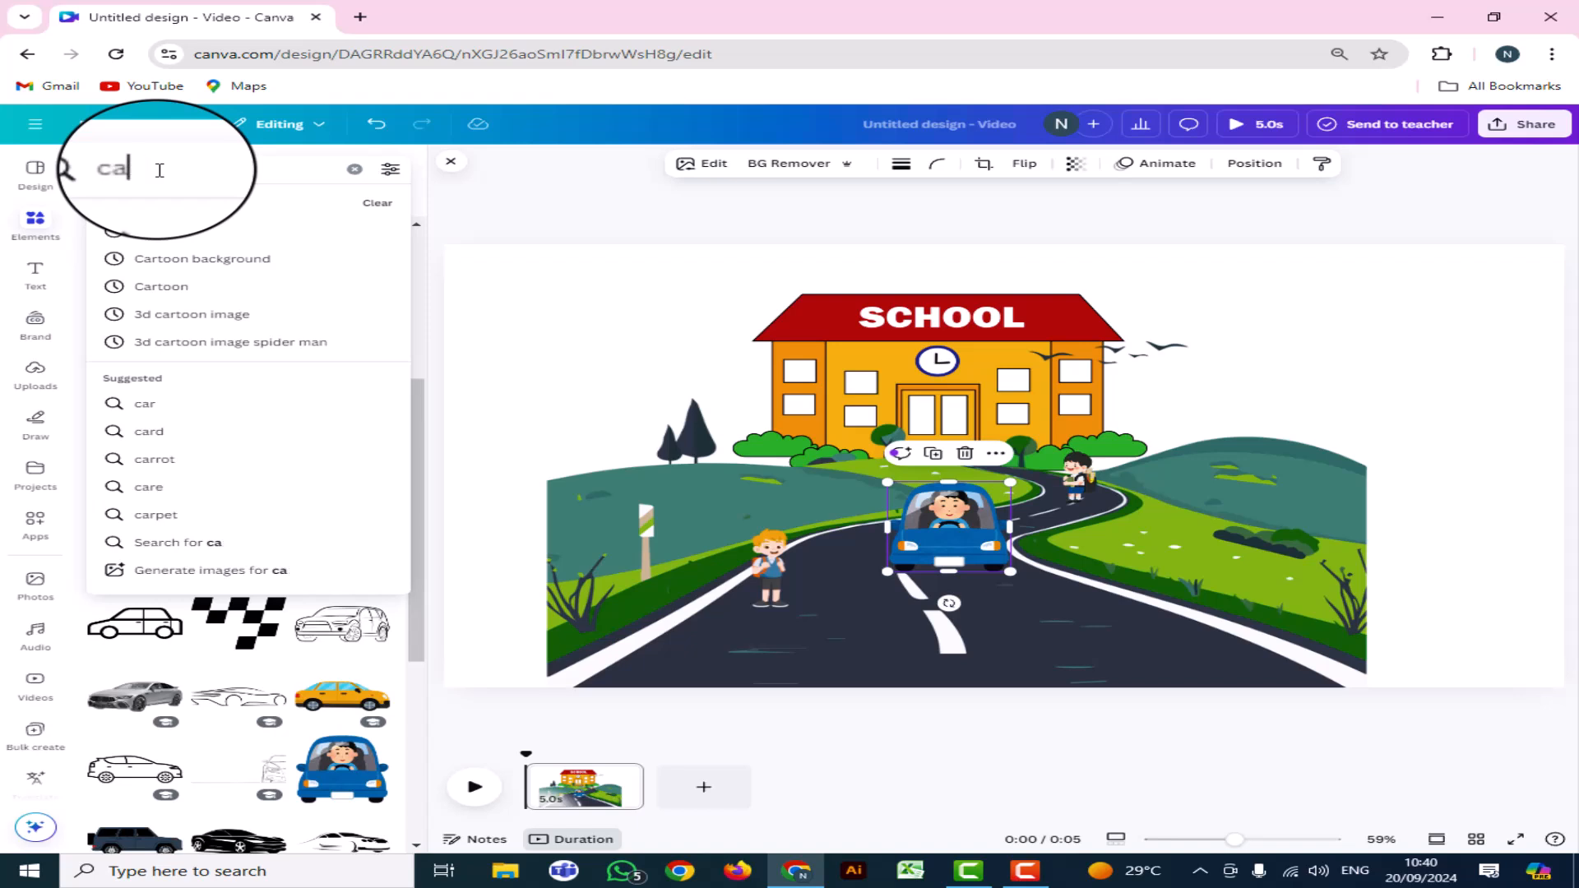
key(BackSpace)
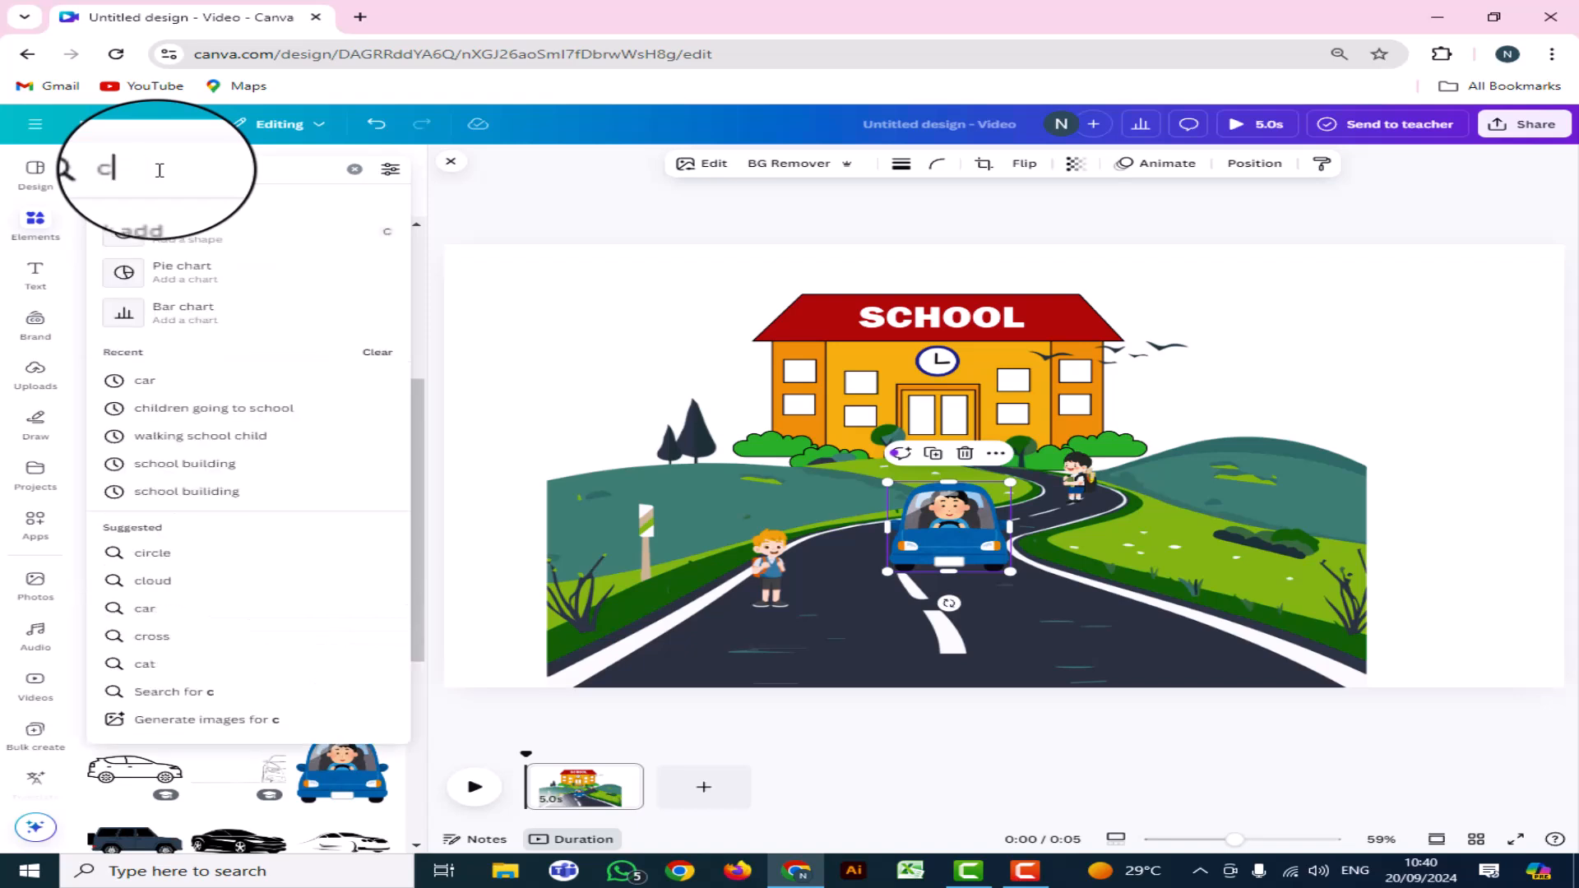
click(222, 414)
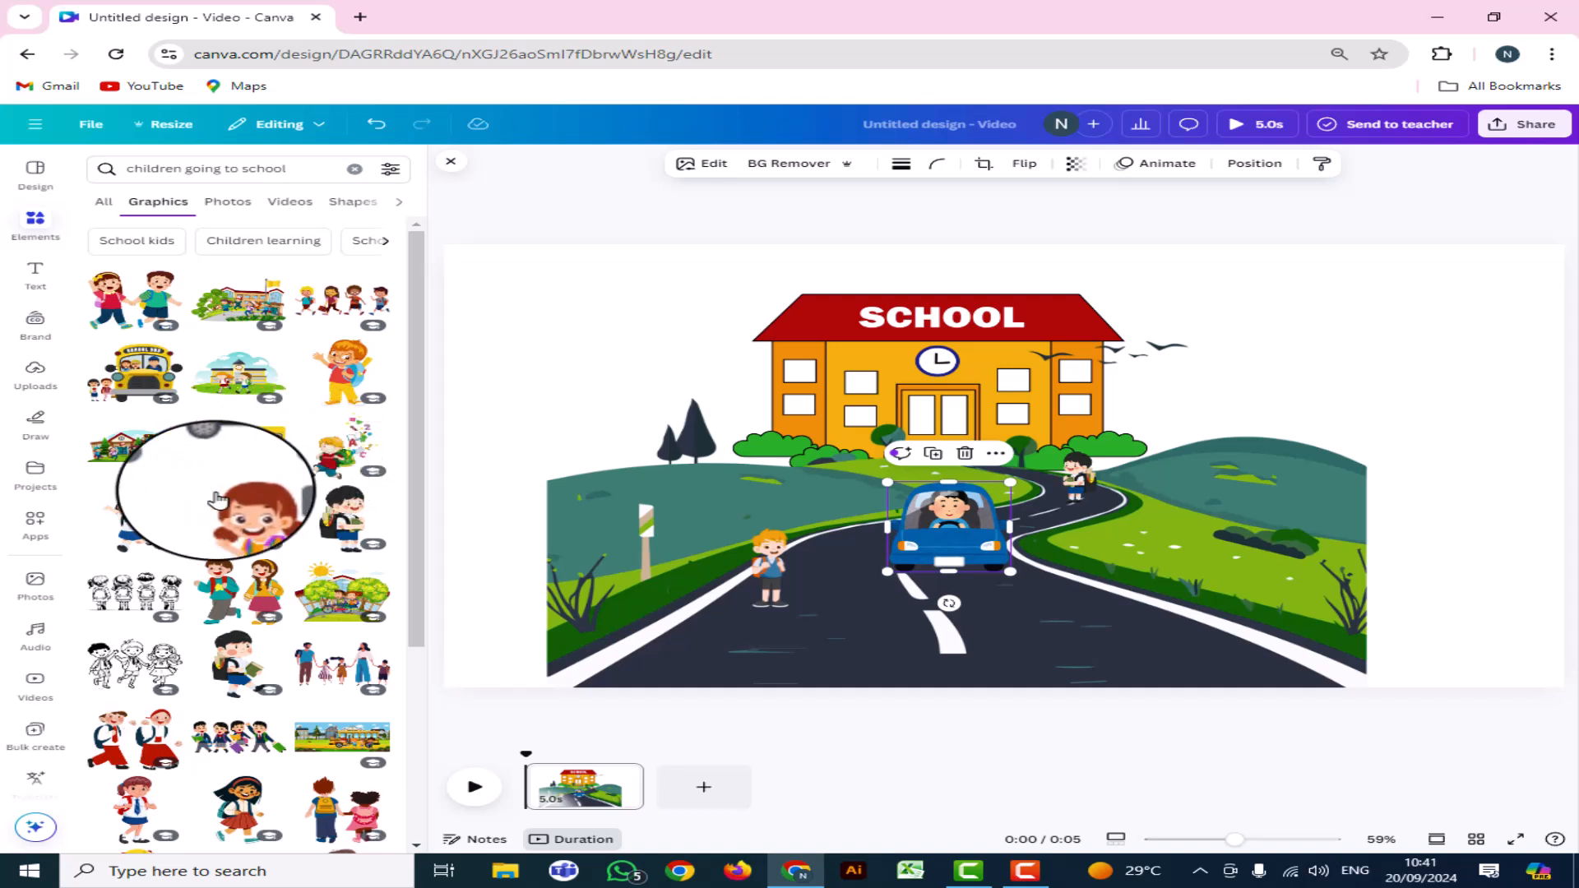
Add the walking girl with a red backpack and blue tie, shrink her, and place her on the roadside behind the blond boy
scroll(217, 499, down, 1)
scroll(214, 497, down, 3)
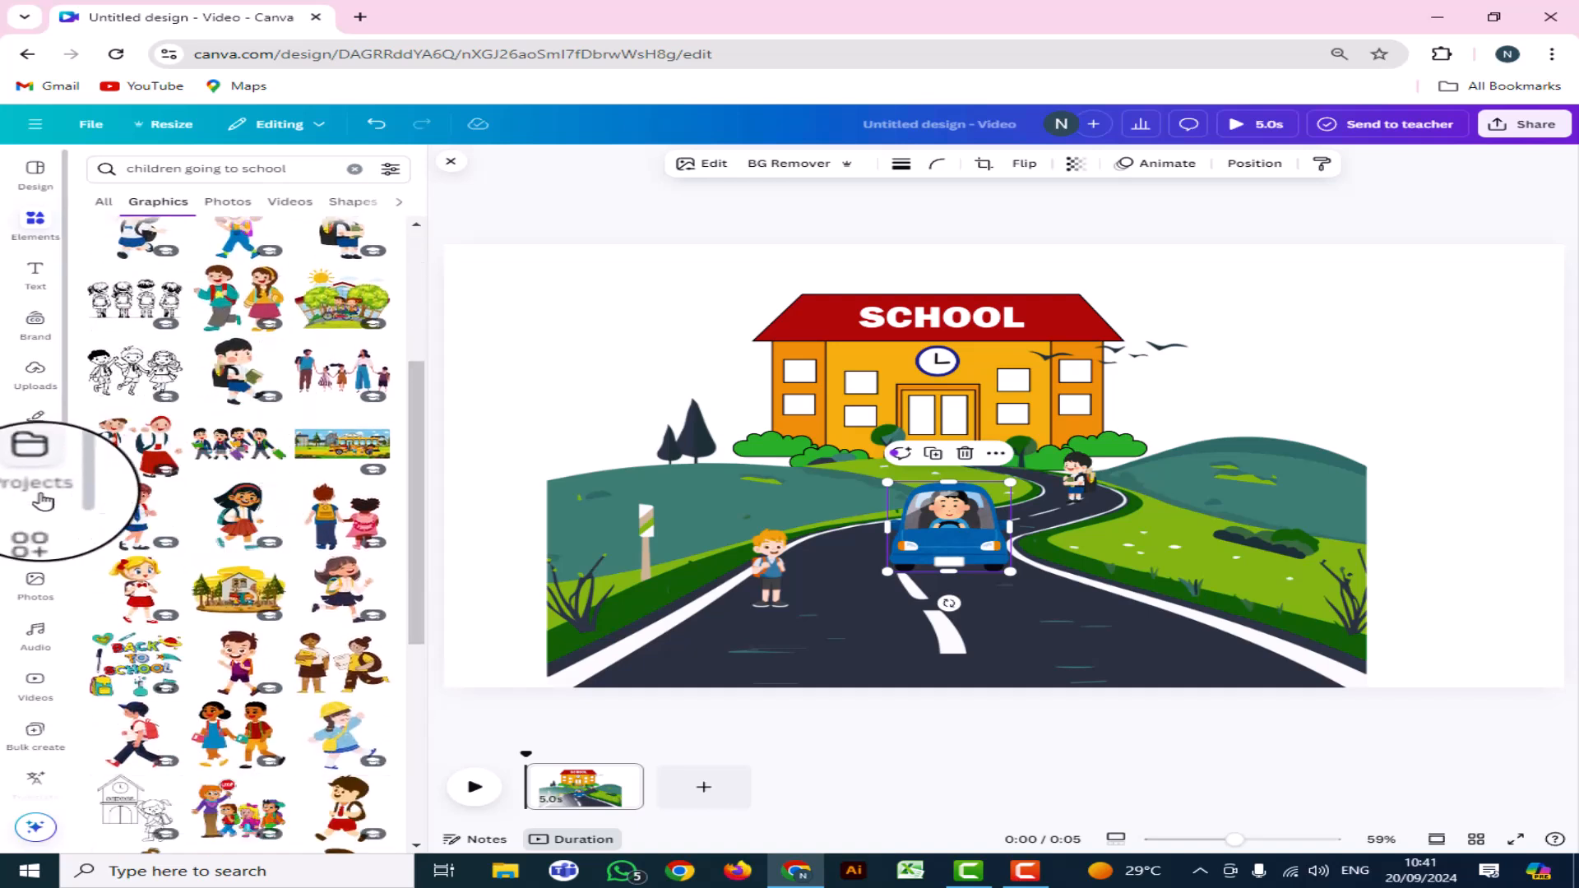
click(138, 517)
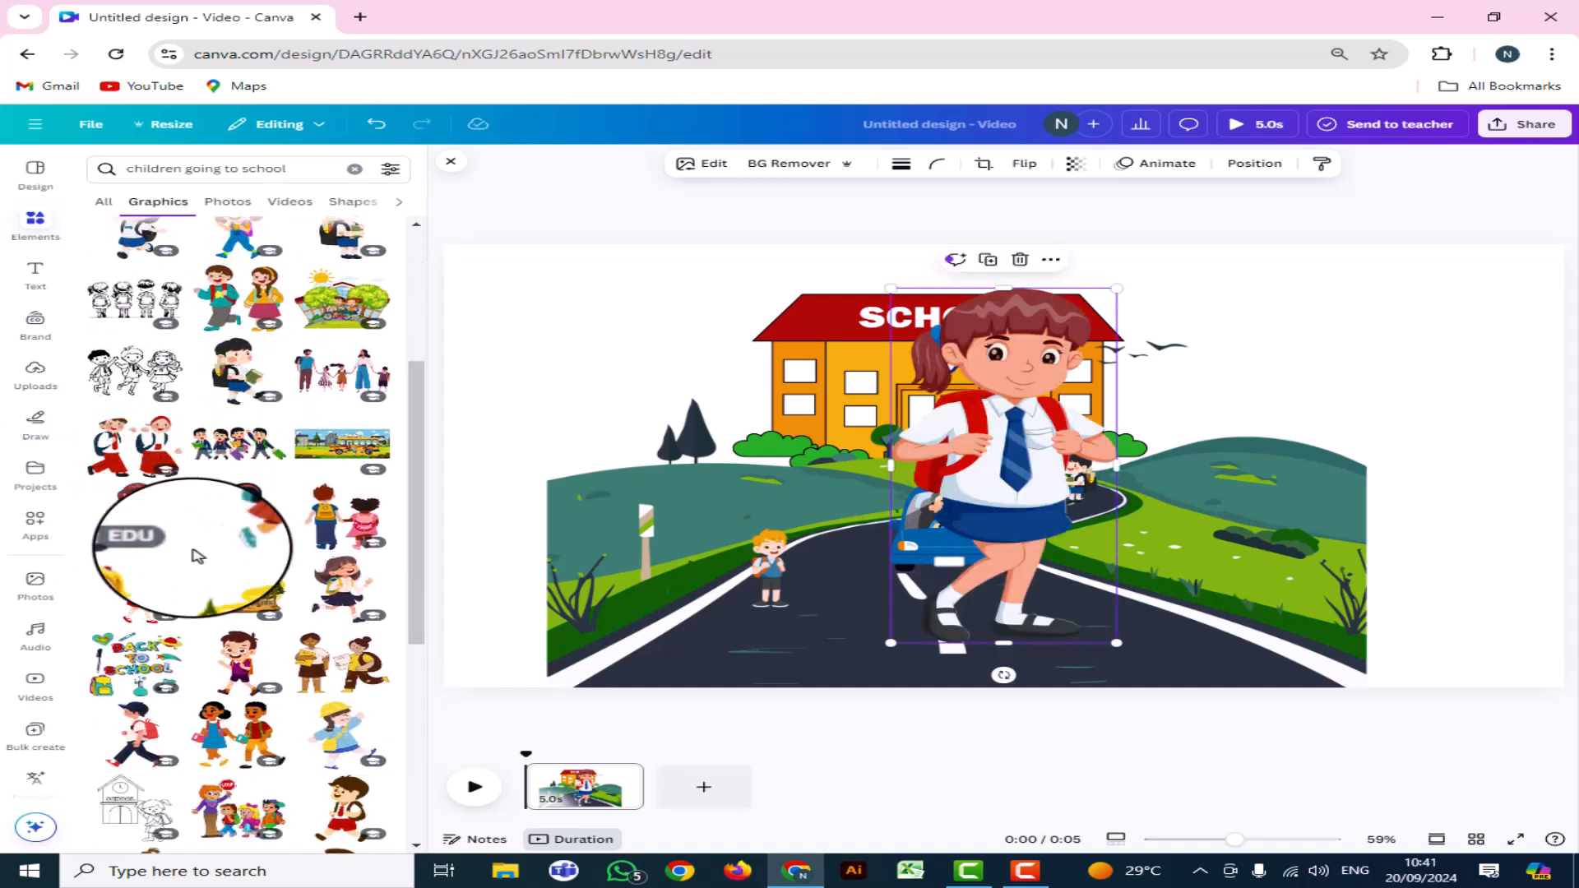
drag(1058, 458, 1037, 538)
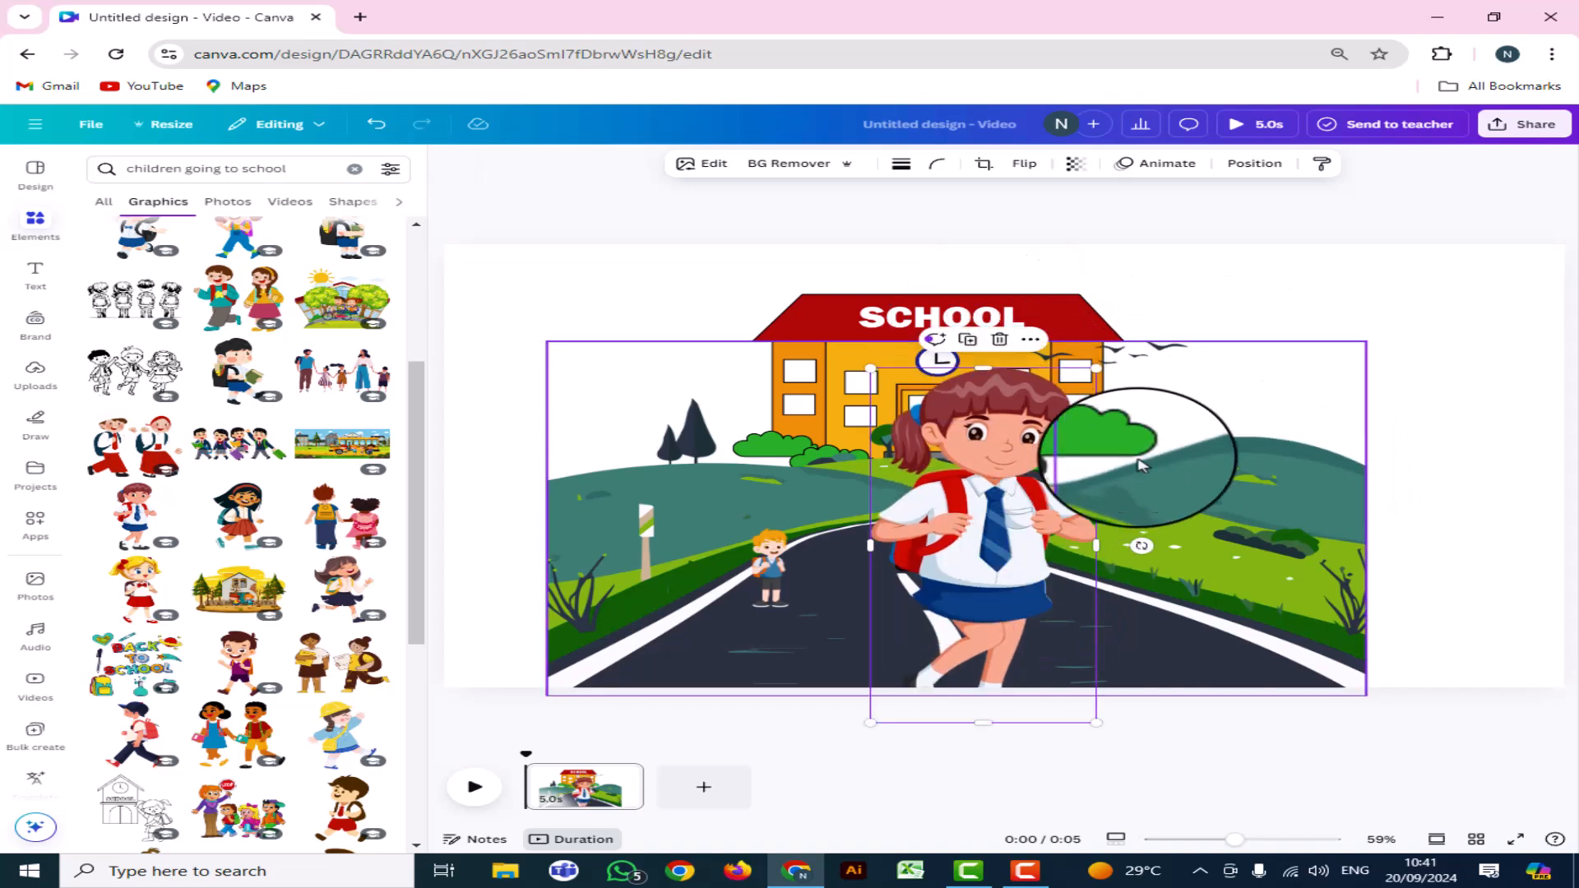
drag(1095, 369, 963, 577)
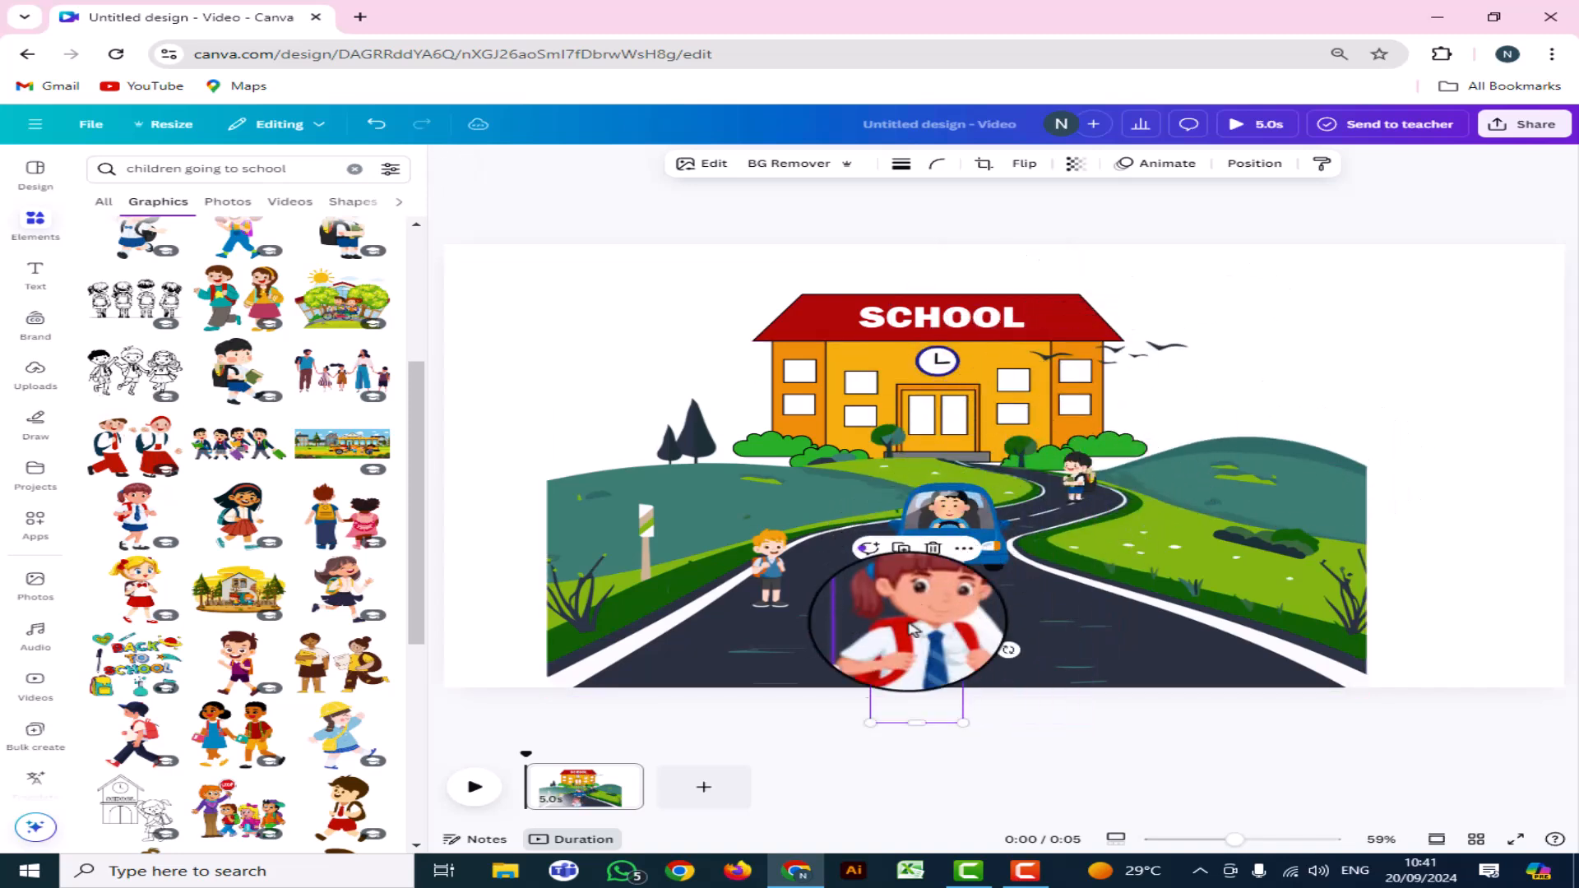
drag(905, 649, 817, 458)
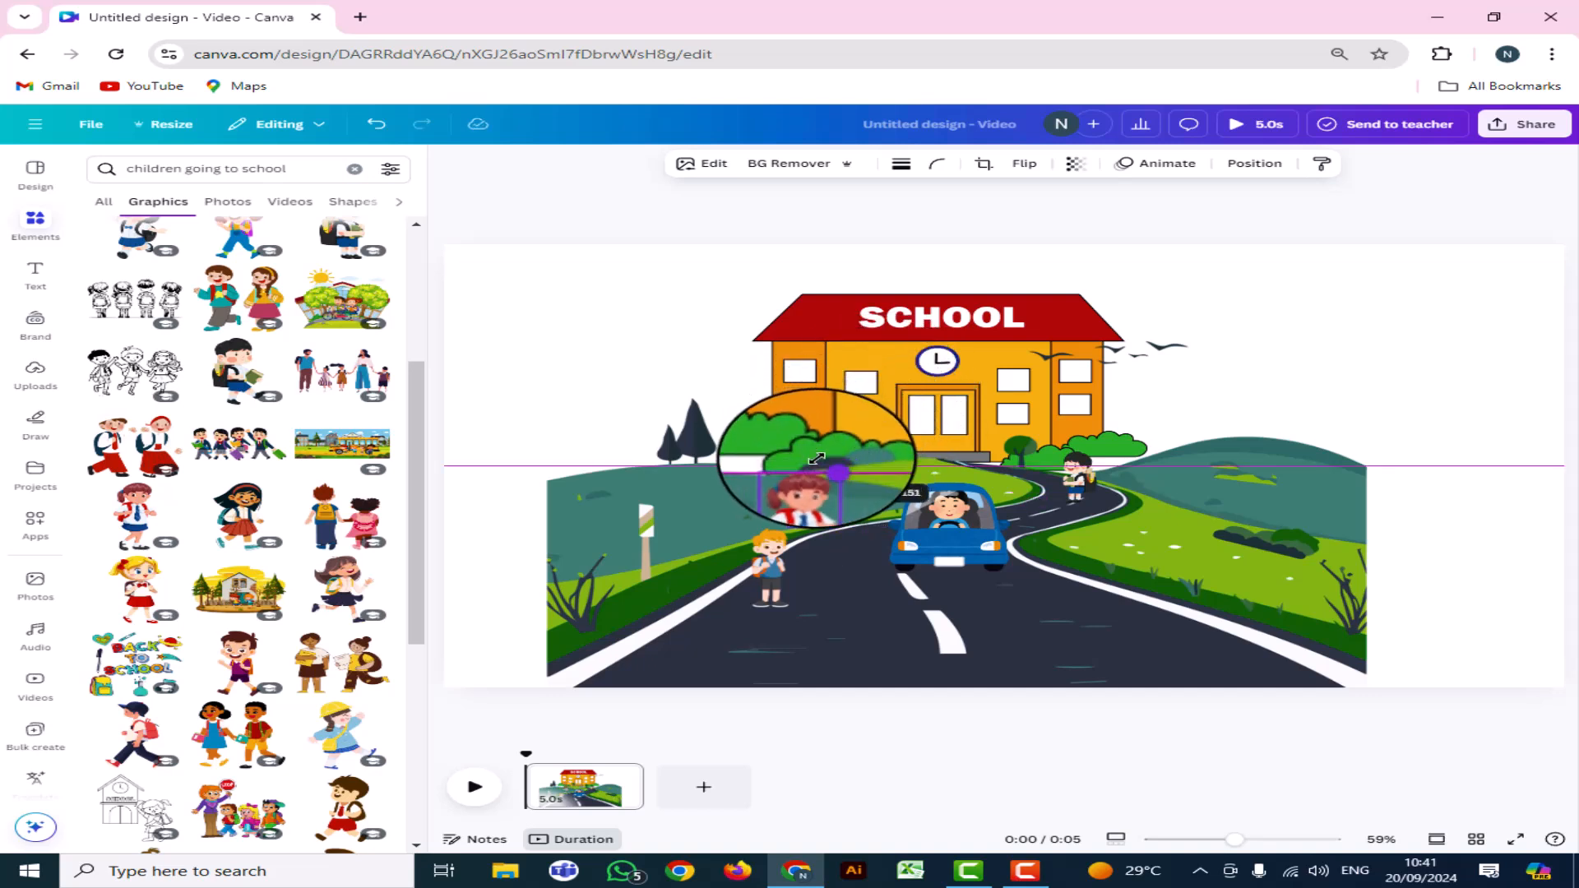
click(757, 627)
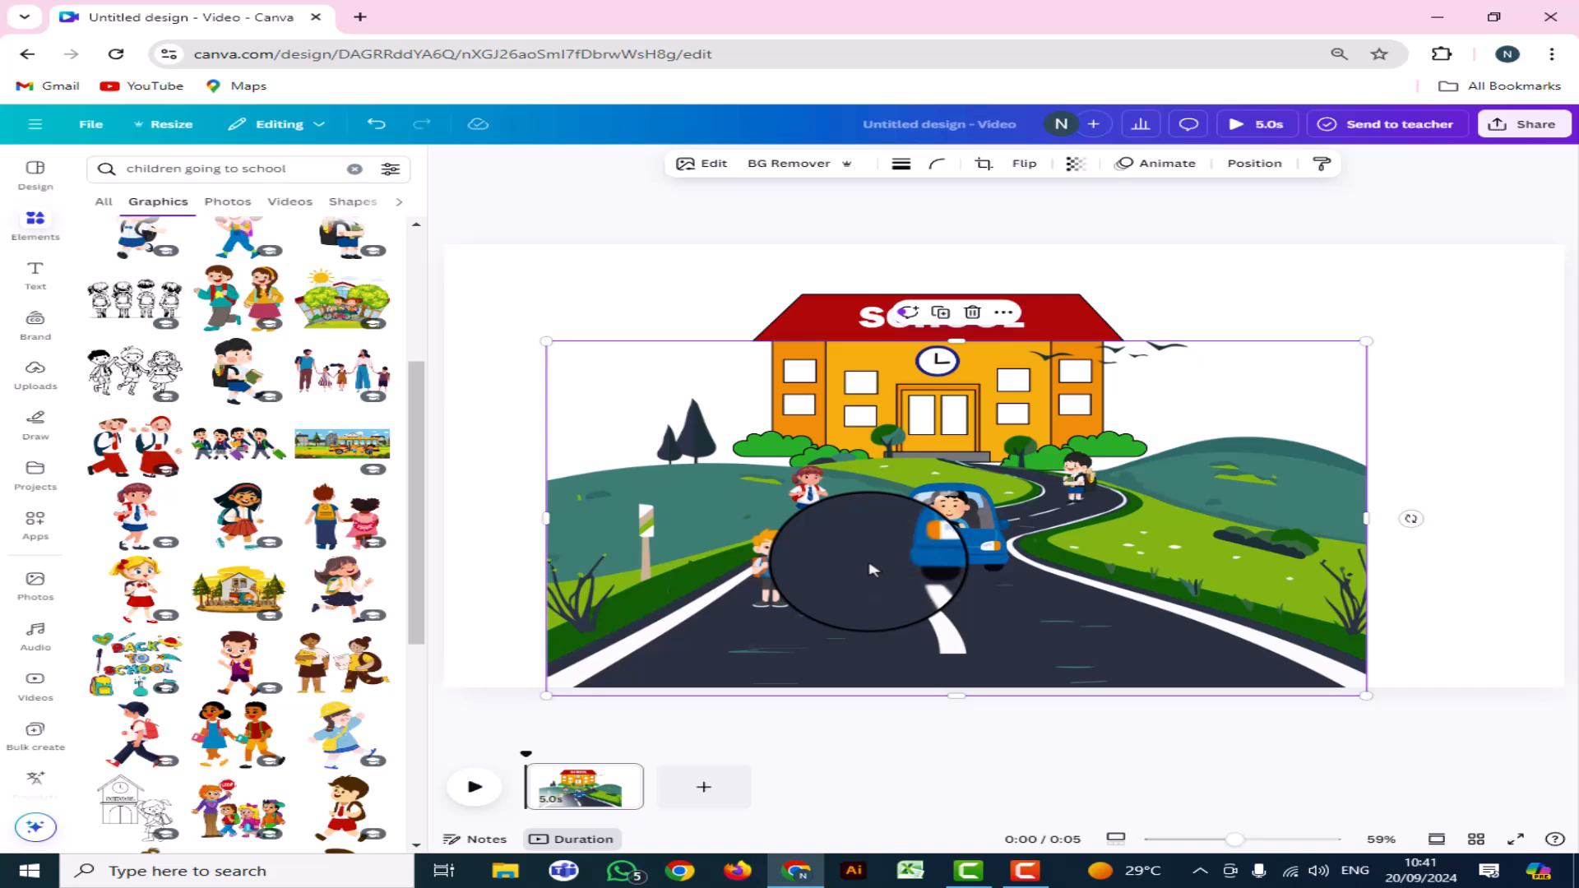
Create a custom animation moving the blond boy down along the left side of the road toward the scene's lower edge
click(773, 582)
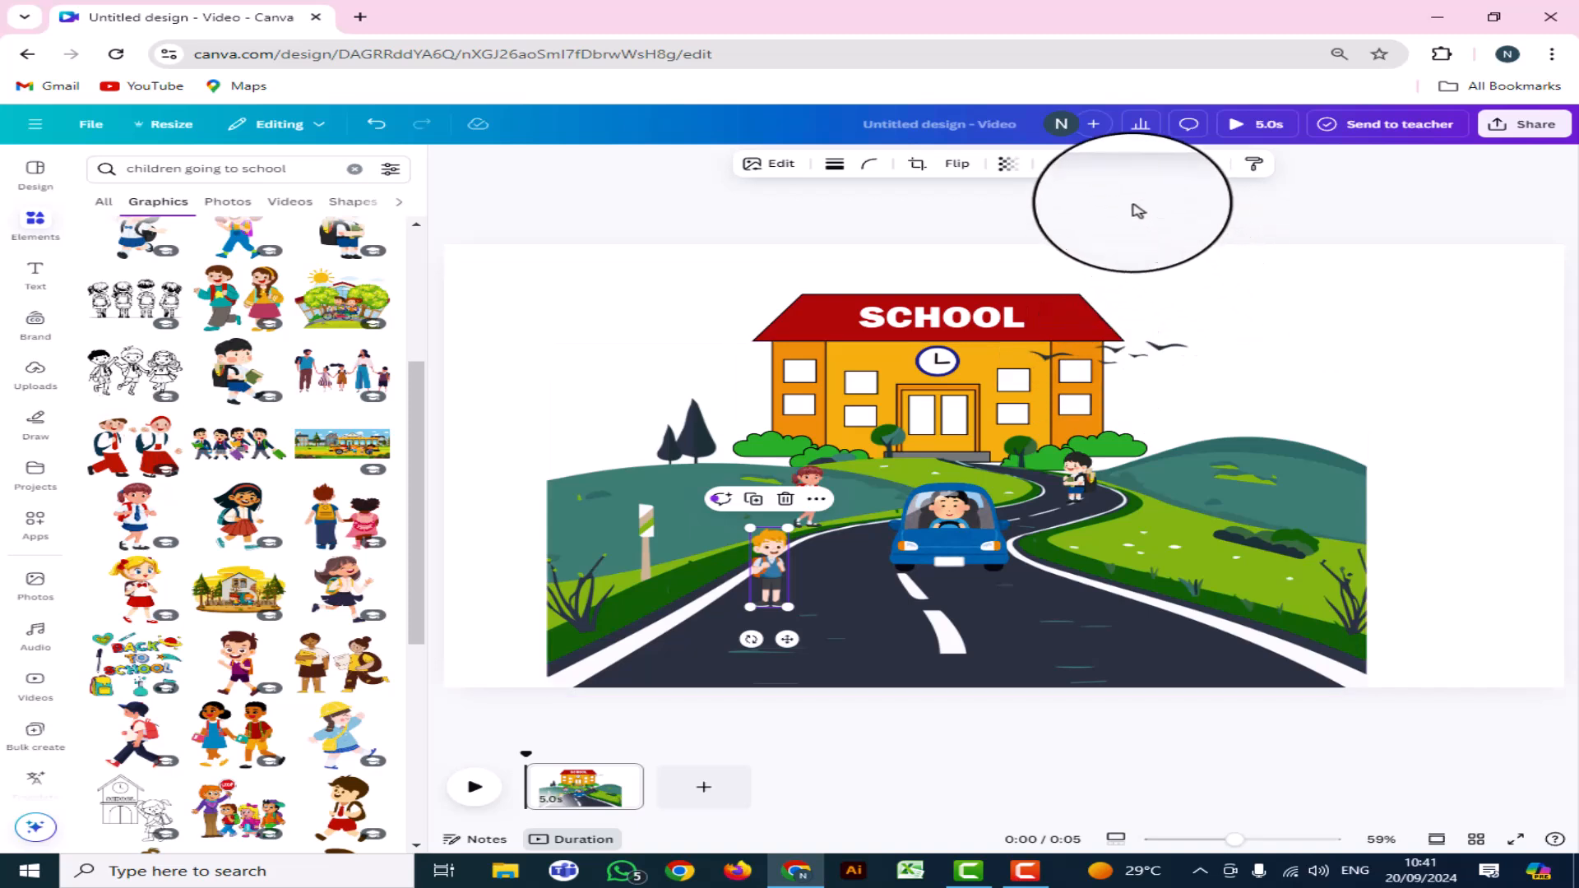
click(1097, 167)
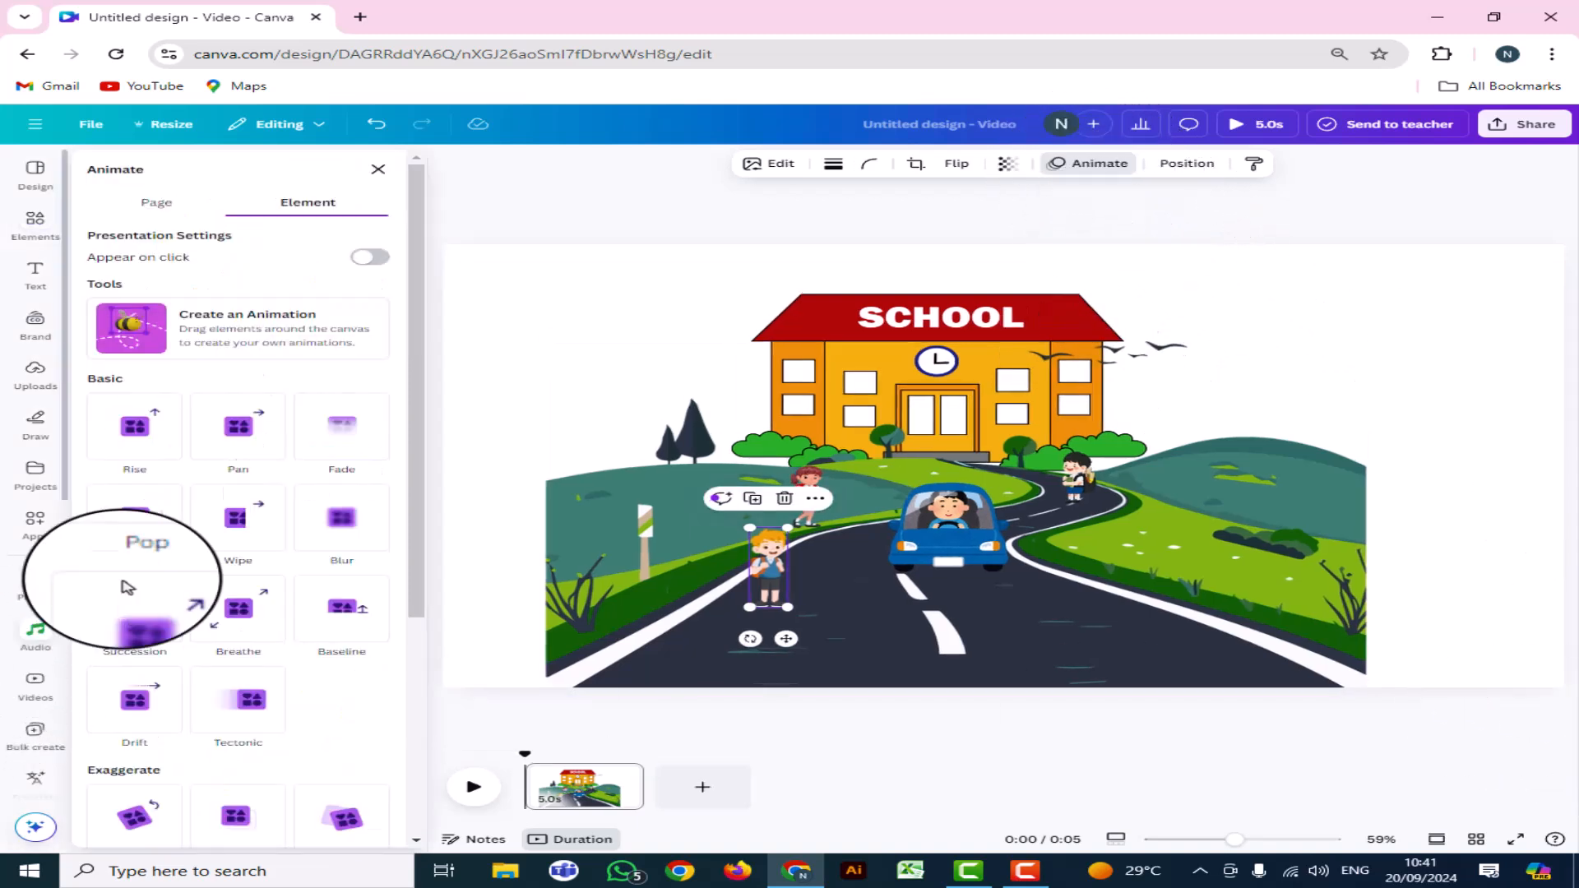
click(257, 336)
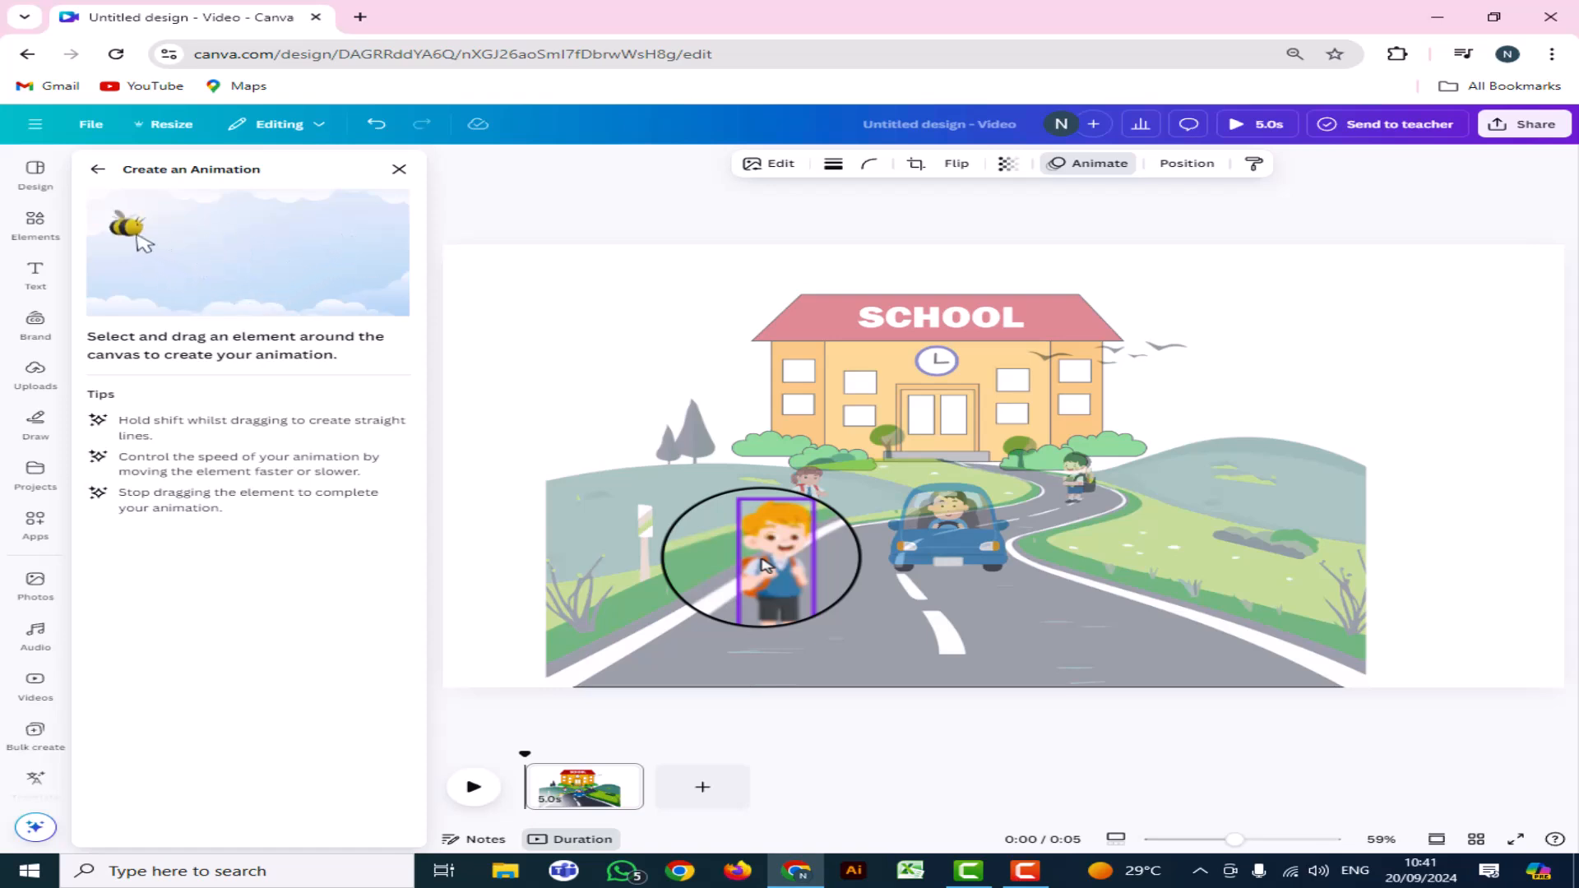
mouse_move(765, 565)
mouse_down()
mouse_move(757, 606)
mouse_move(658, 720)
mouse_up()
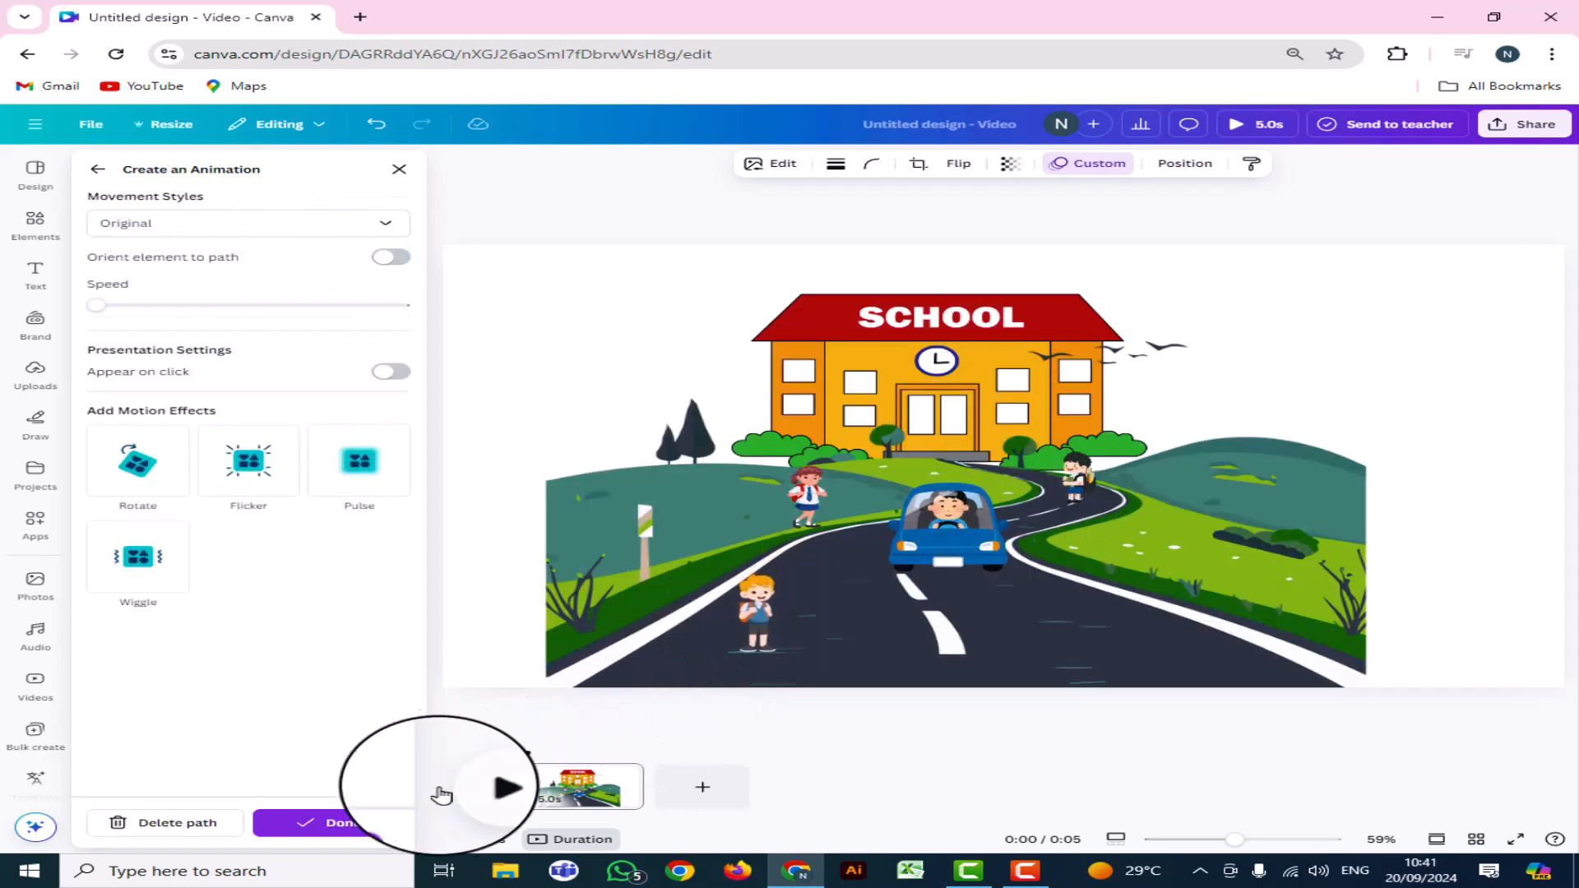
click(345, 827)
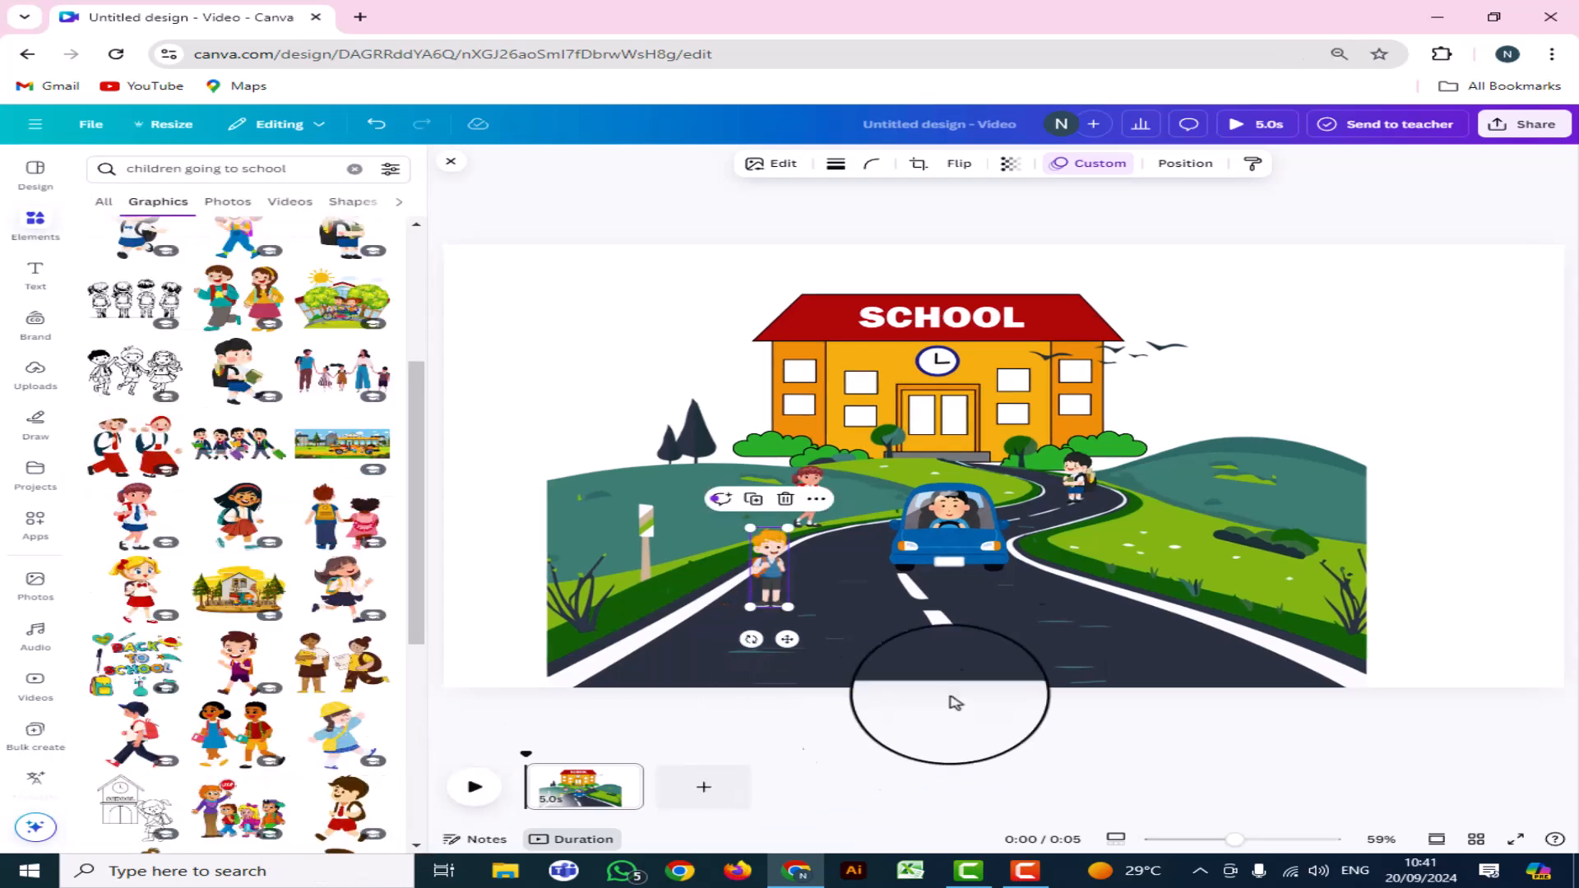
Create a custom animation driving the blue car down the road past the scene's lower edge
click(979, 539)
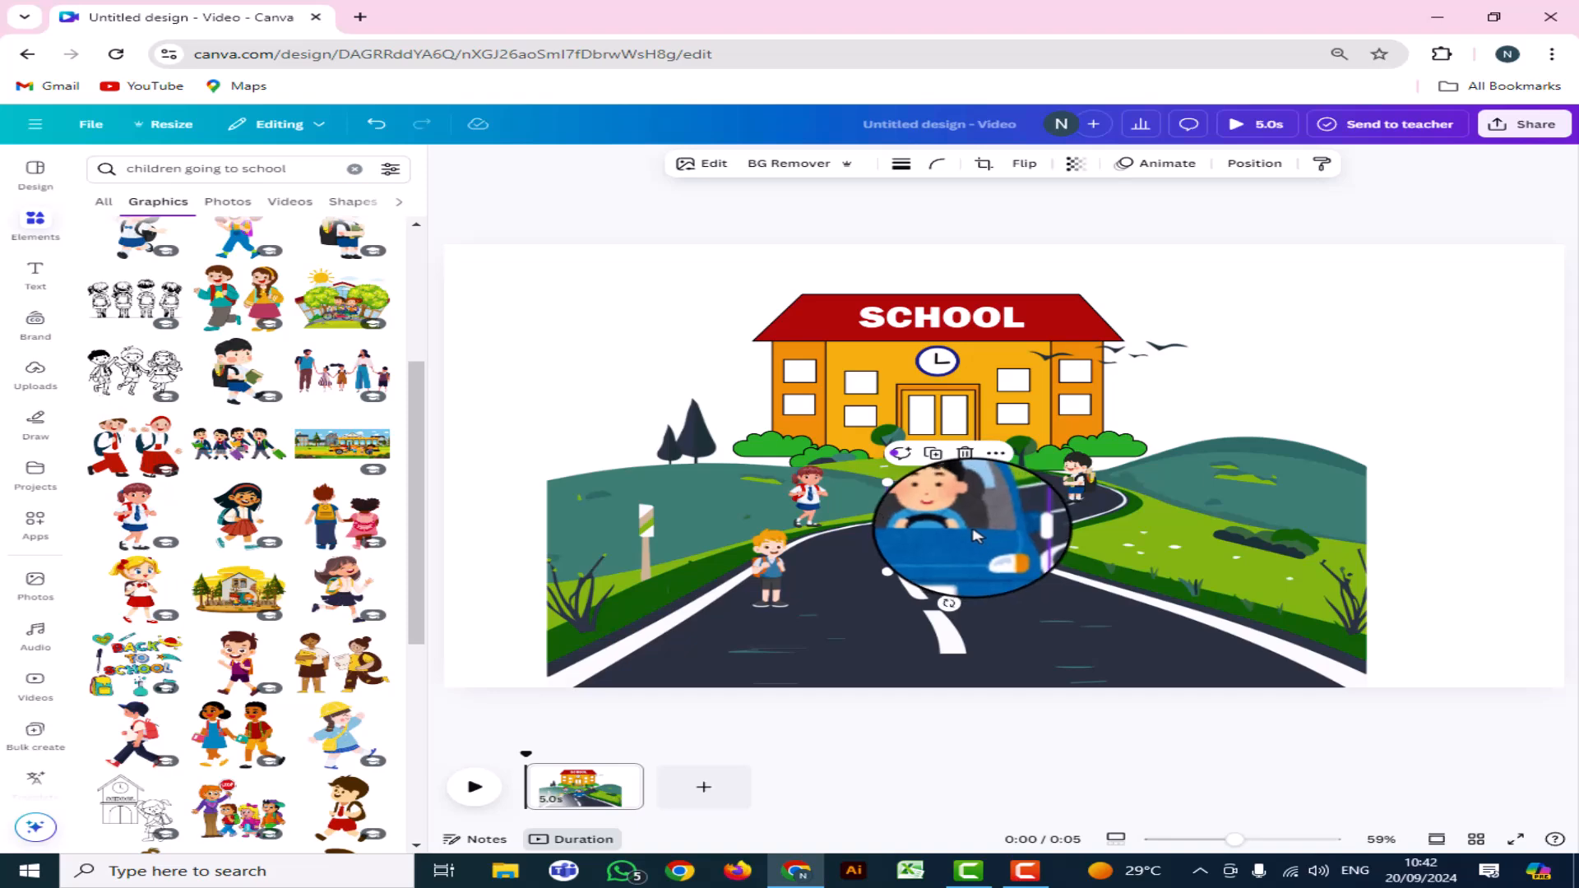
click(1172, 167)
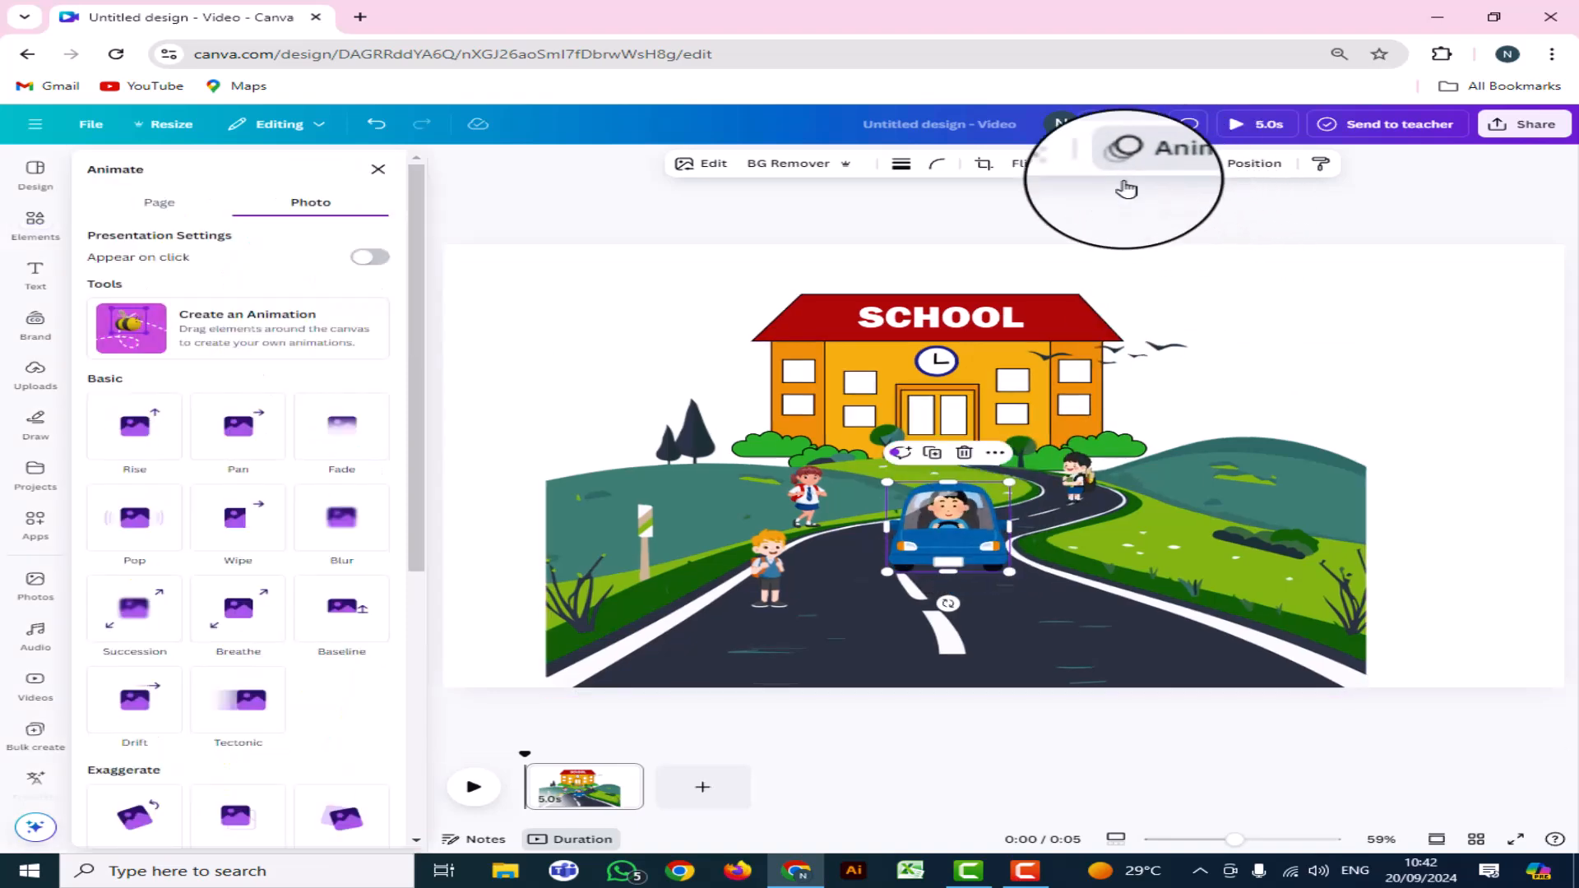
click(296, 337)
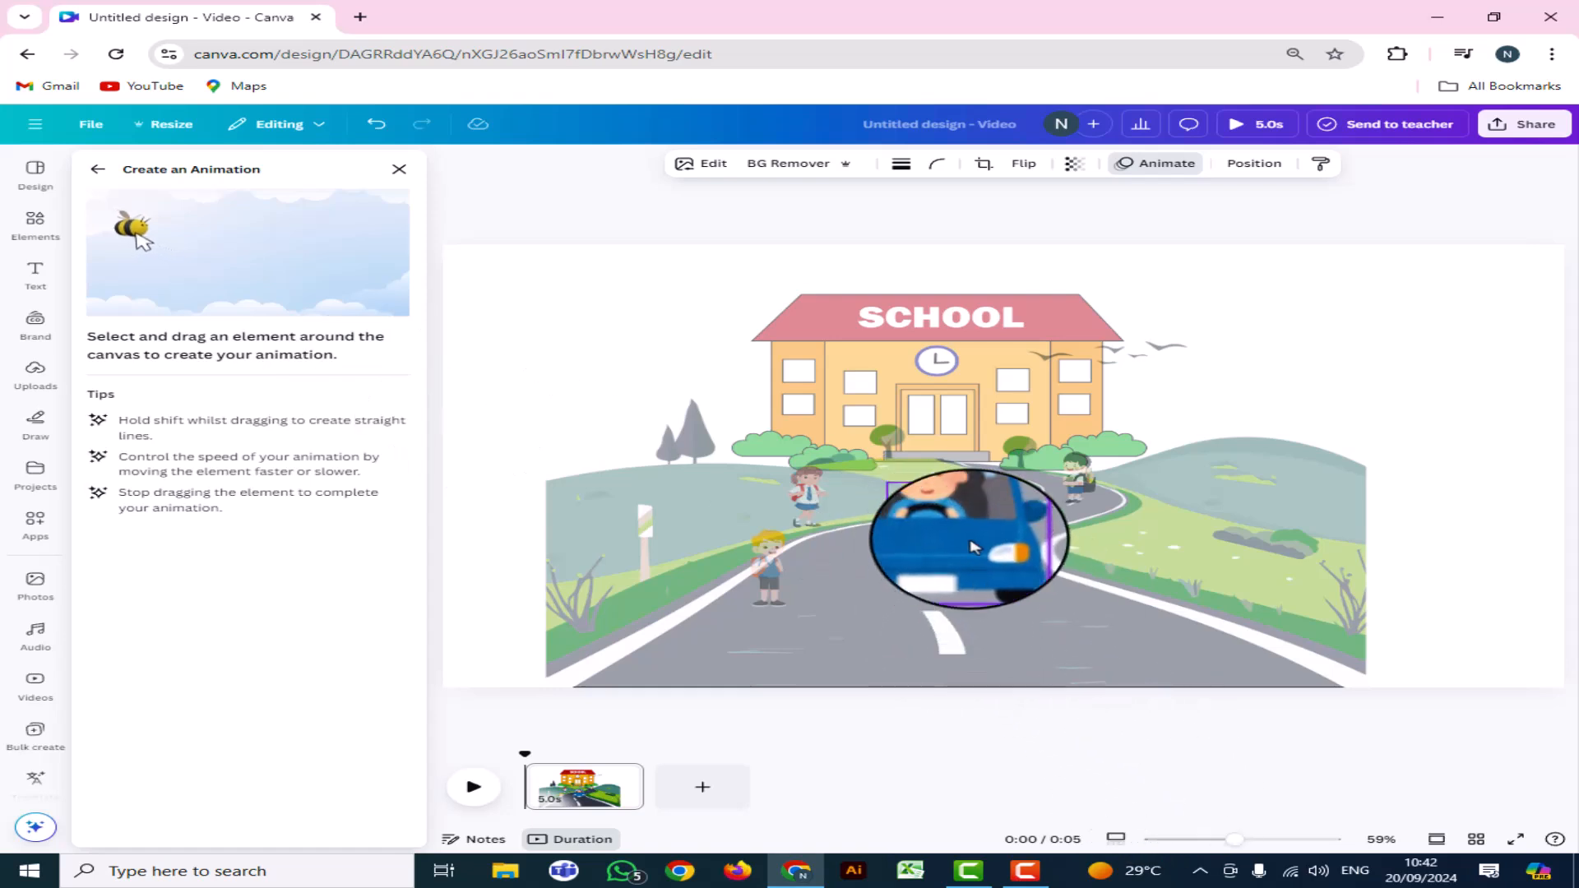
drag(970, 544, 934, 765)
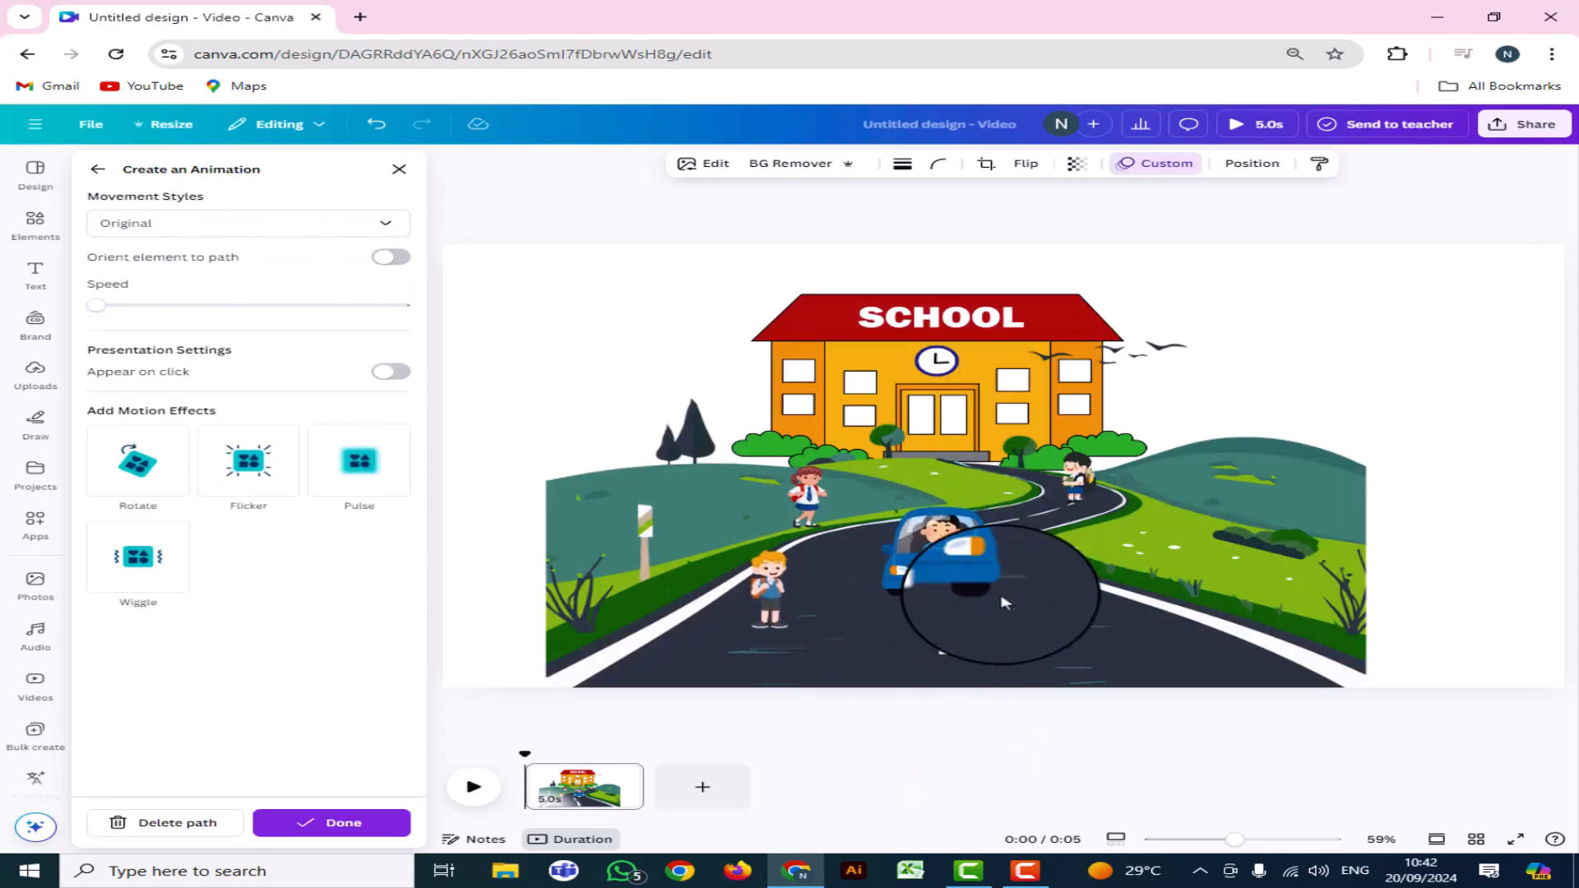
click(337, 823)
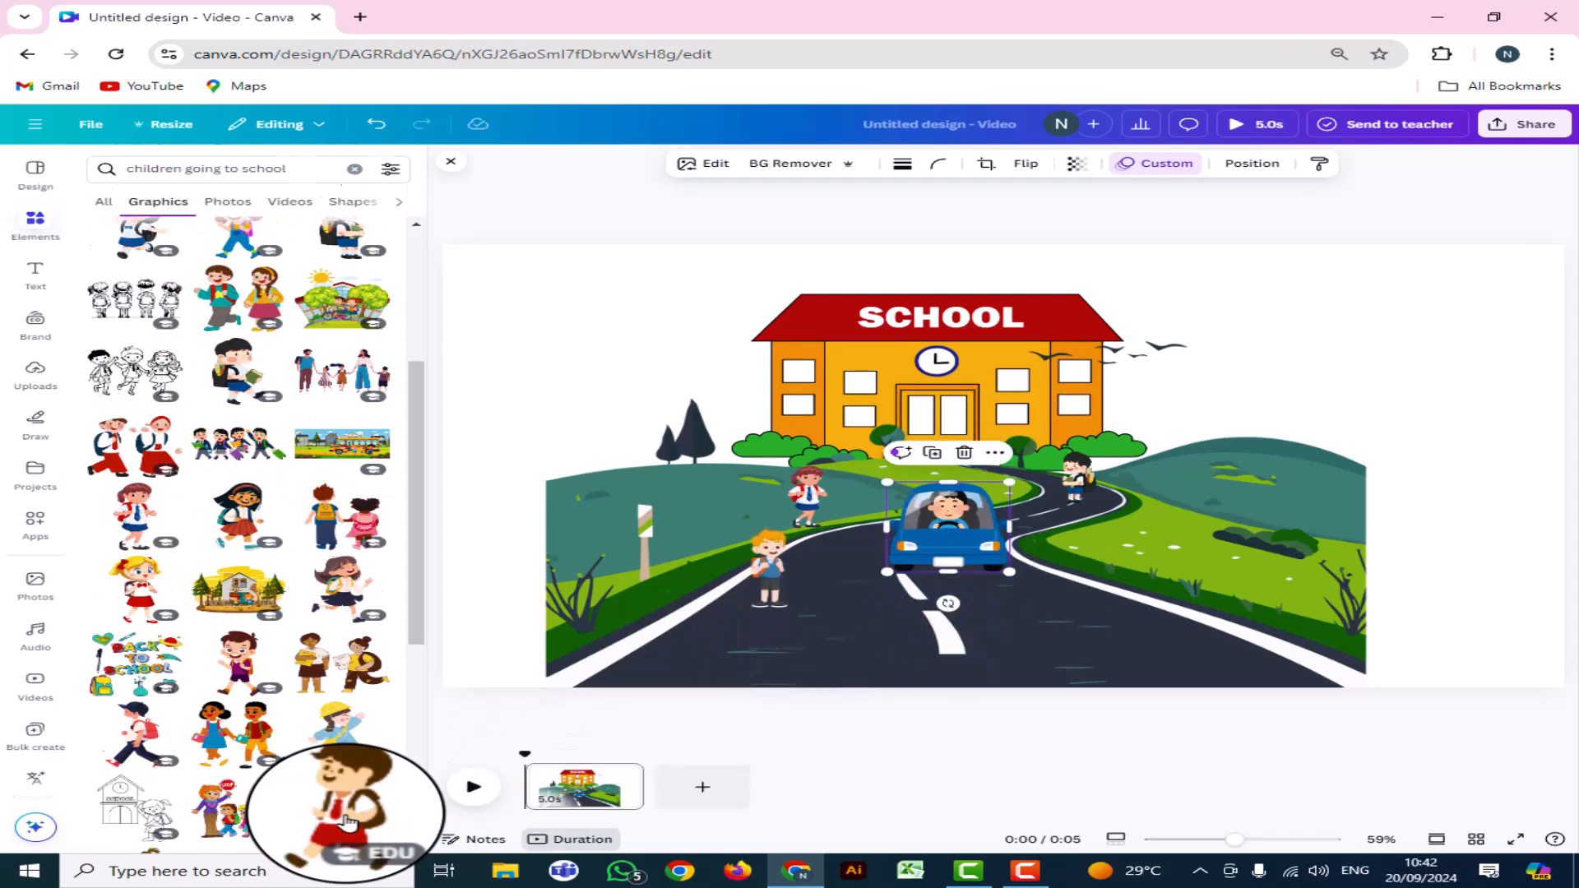
Create a custom animation moving the dark-haired boy from the roadside down the road past the scene's lower edge, and play the scene
drag(1102, 474, 1087, 487)
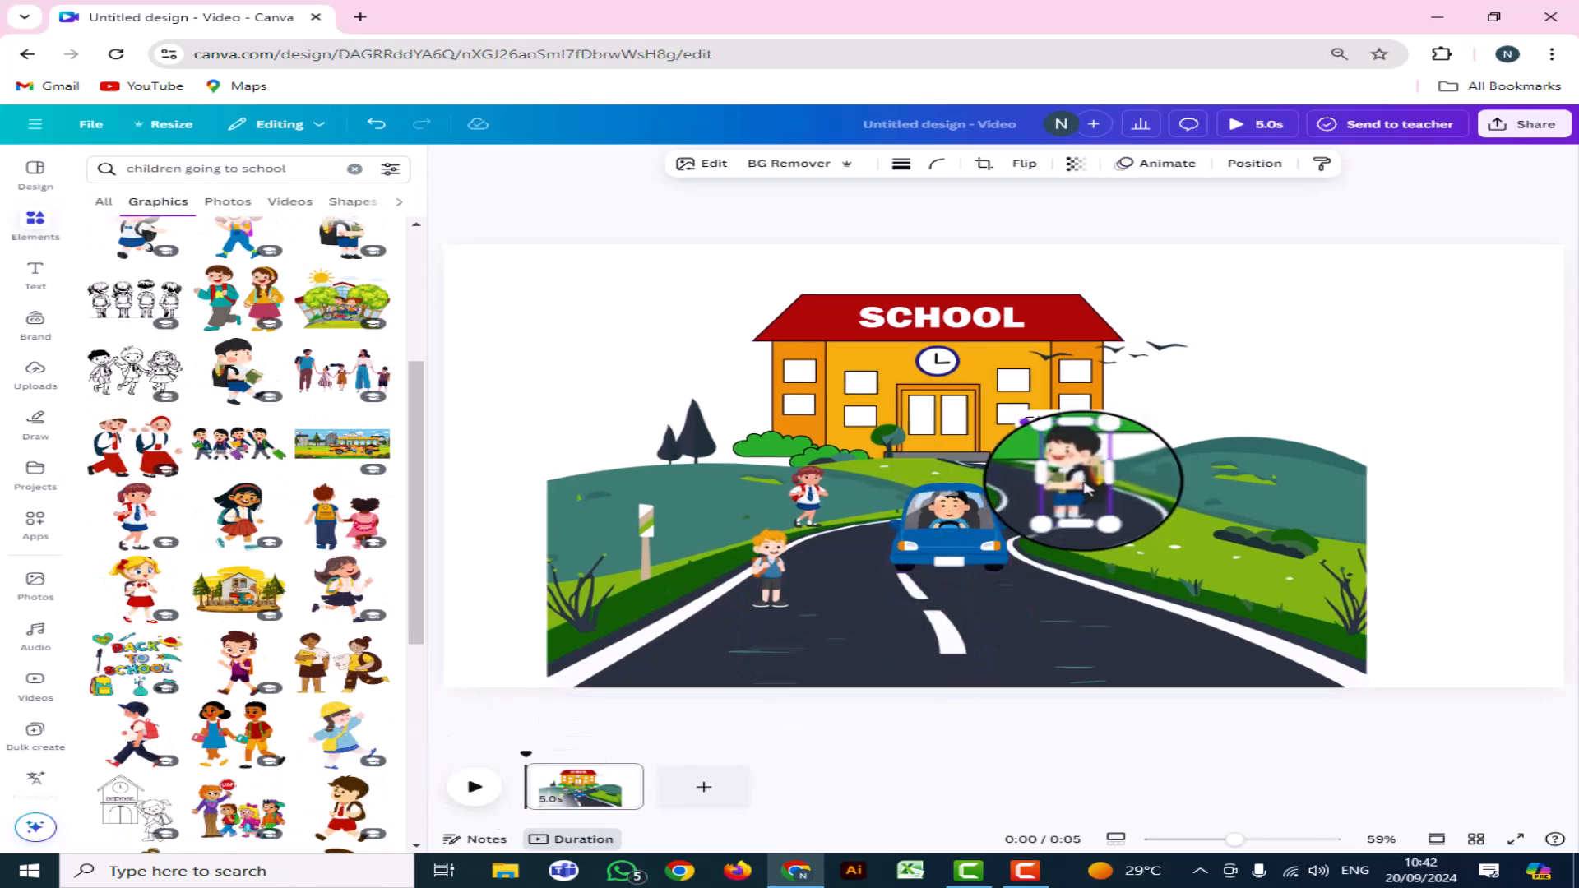
click(1166, 164)
click(320, 323)
mouse_move(1008, 484)
mouse_down()
mouse_move(1123, 495)
mouse_move(1068, 491)
mouse_move(983, 537)
mouse_move(910, 729)
mouse_up()
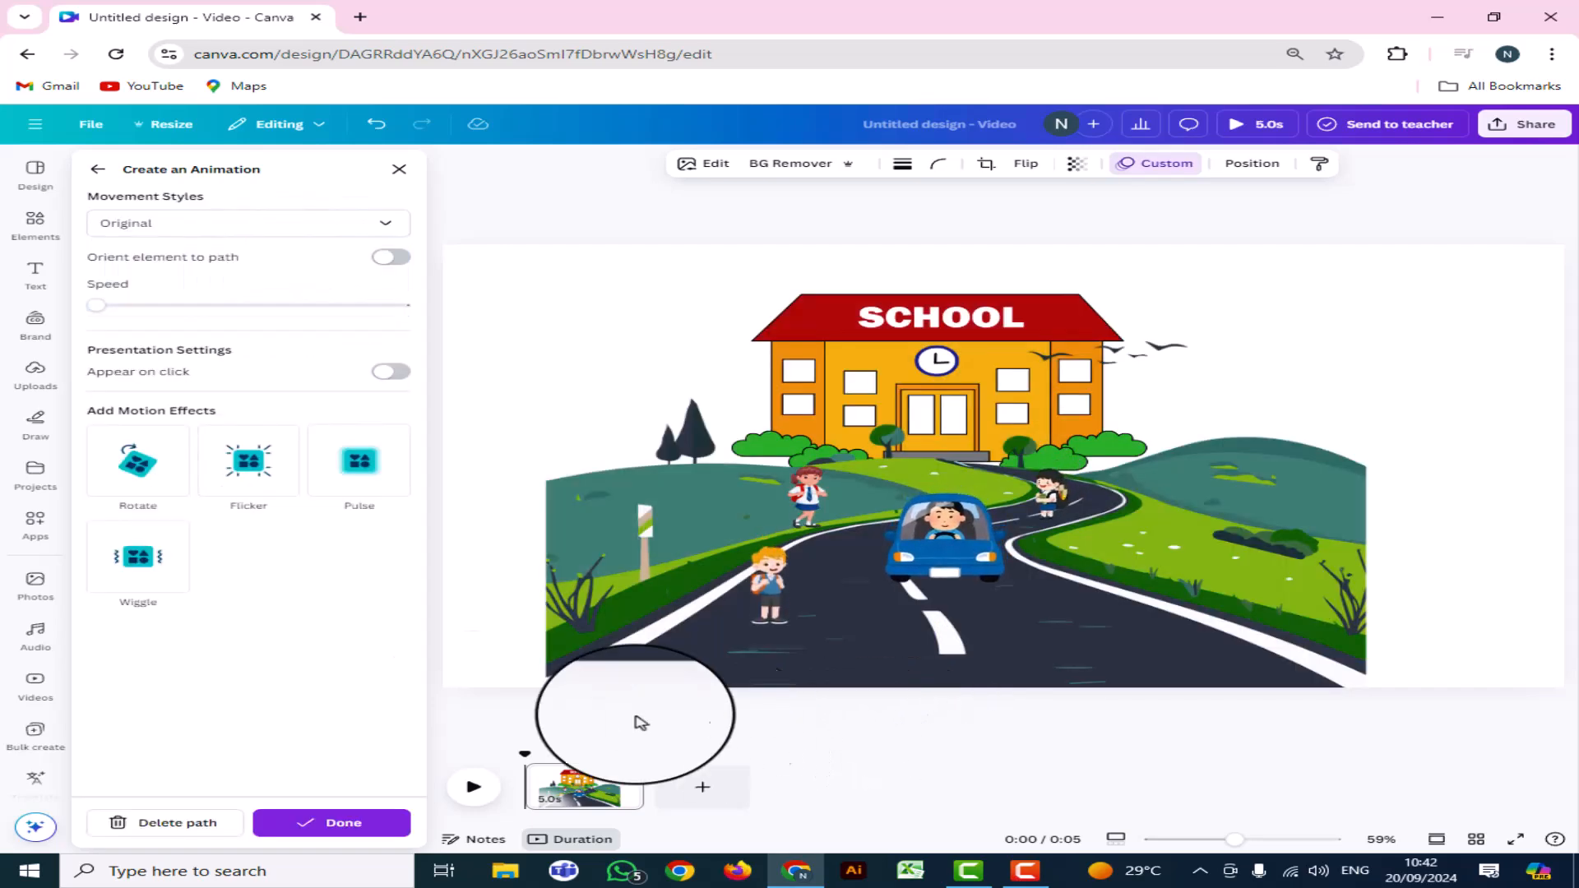
click(344, 825)
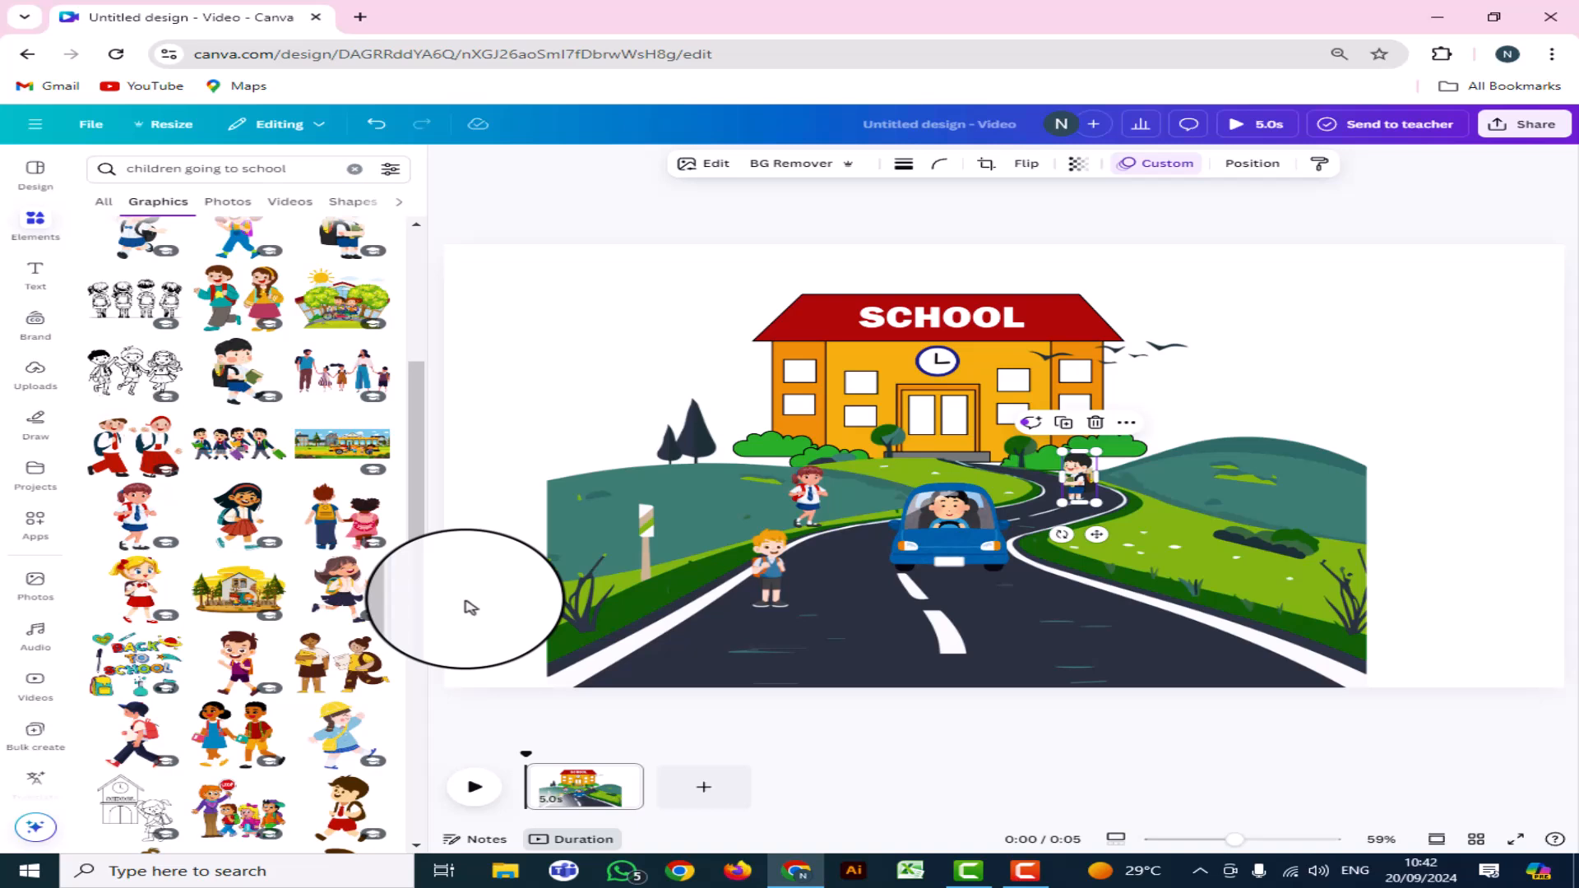
click(473, 785)
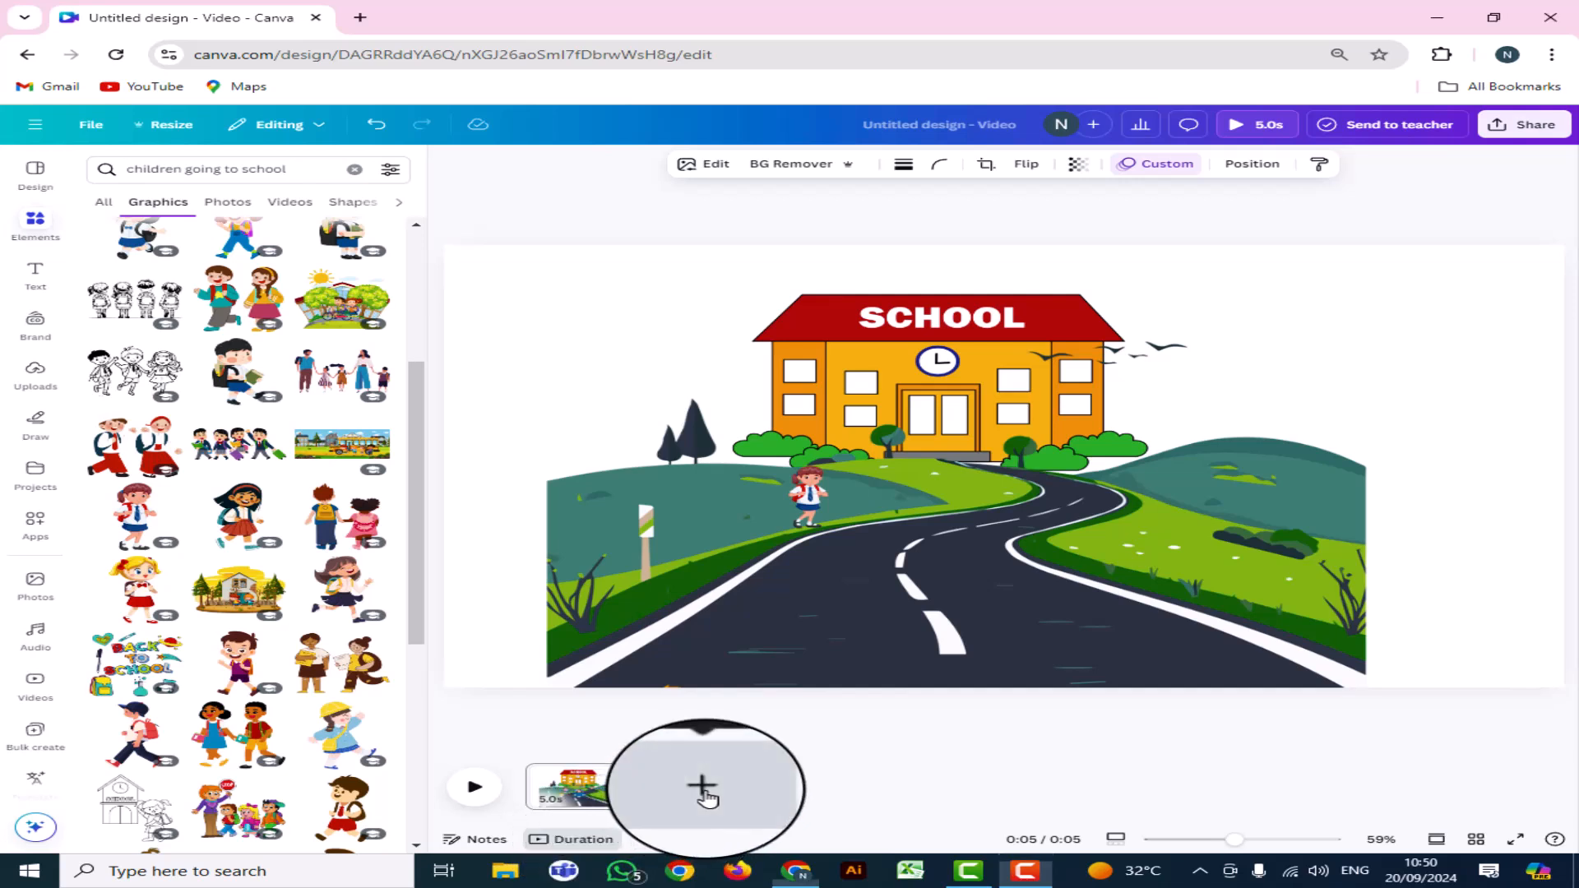
Add a second page to the video and search the elements for "park" graphics
click(703, 788)
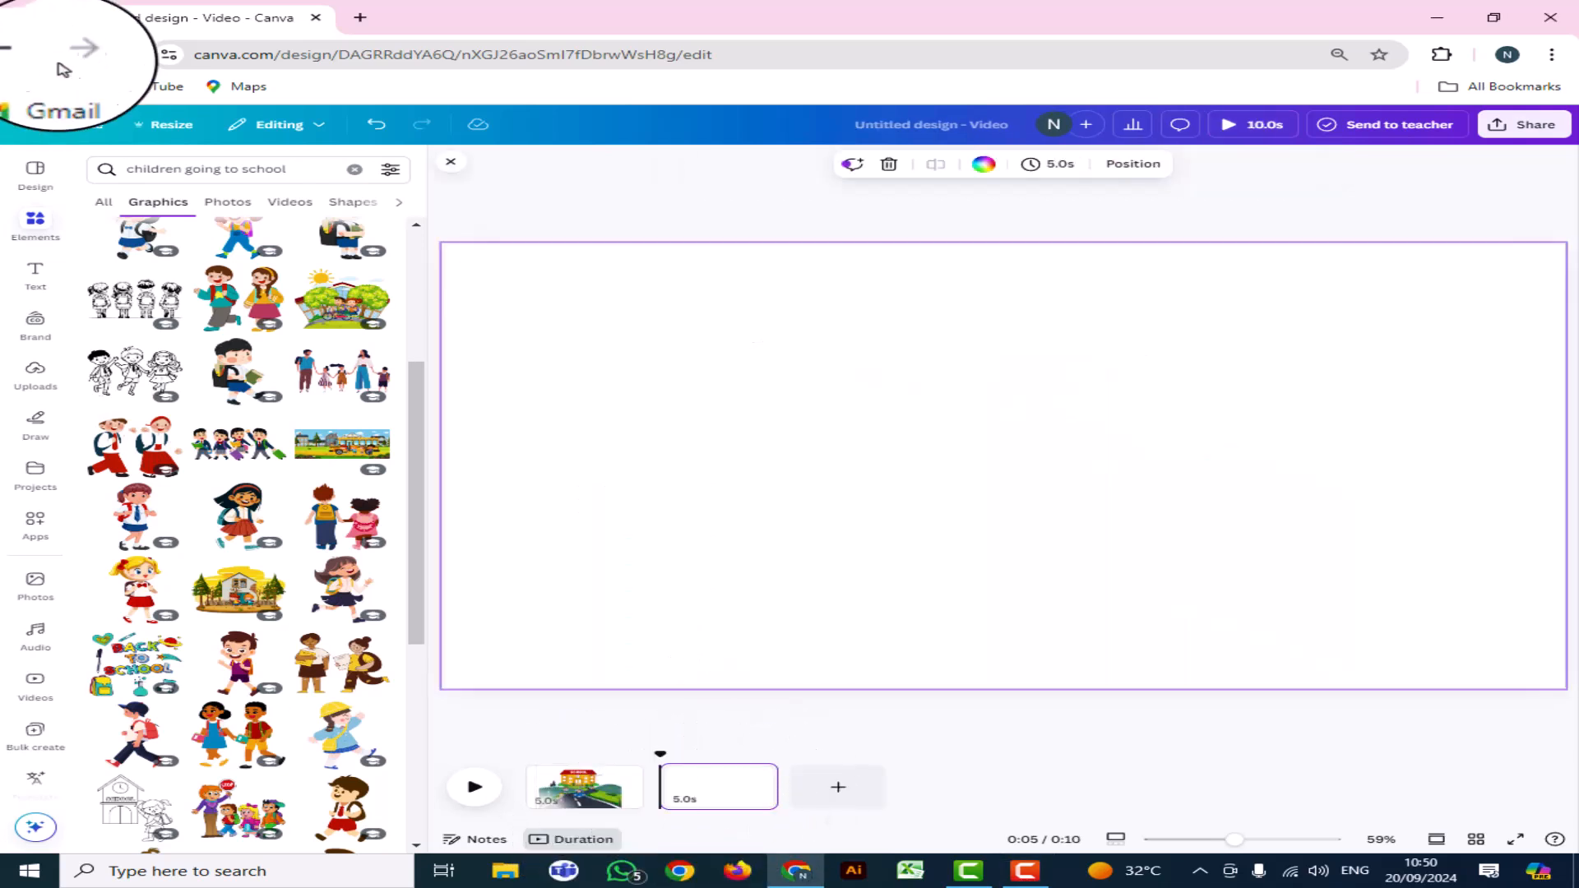
click(36, 218)
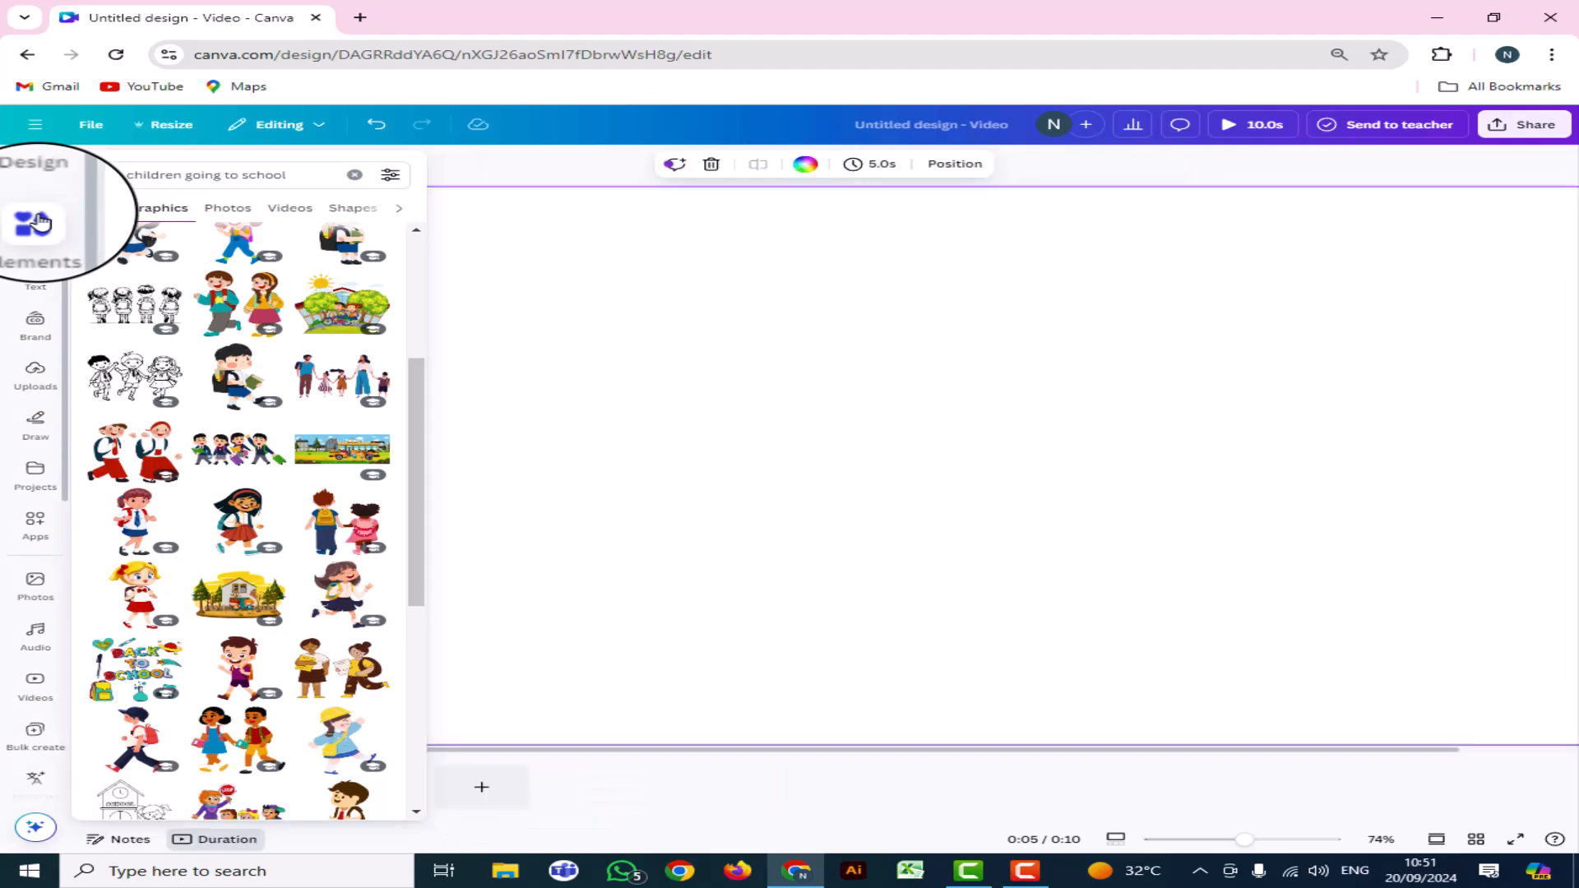
click(308, 175)
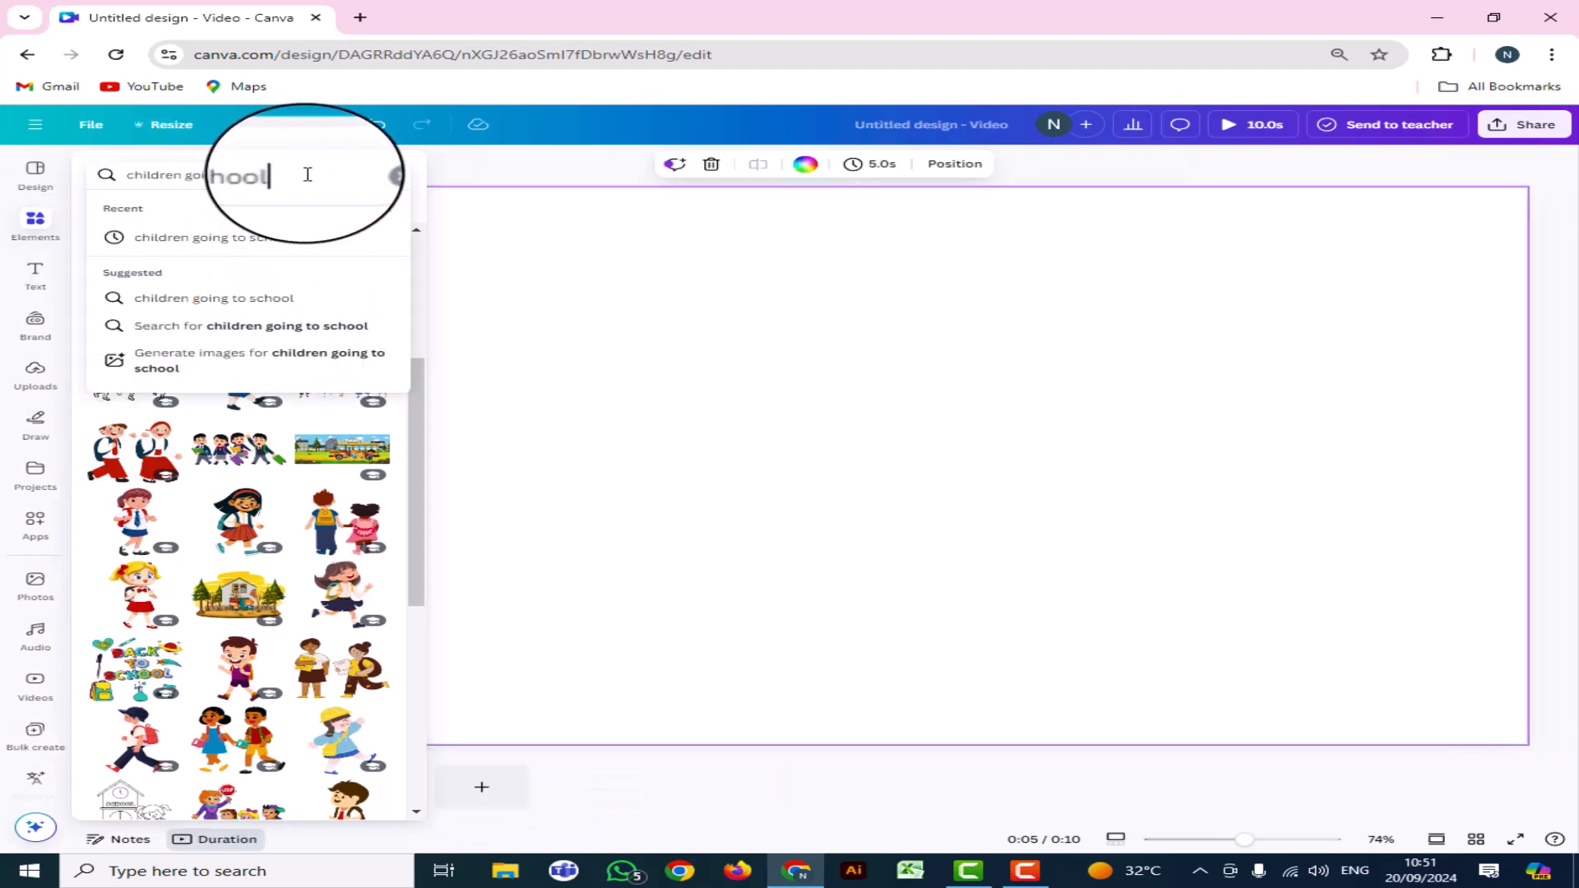
key(BackSpace)
key(BackSpace)
key(BackSpace)
key(BackSpace)
key(BackSpace)
key(BackSpace)
key(BackSpace)
key(BackSpace)
key(BackSpace)
key(BackSpace)
key(BackSpace)
key(BackSpace)
key(BackSpace)
key(BackSpace)
key(BackSpace)
key(BackSpace)
key(BackSpace)
key(BackSpace)
key(BackSpace)
key(BackSpace)
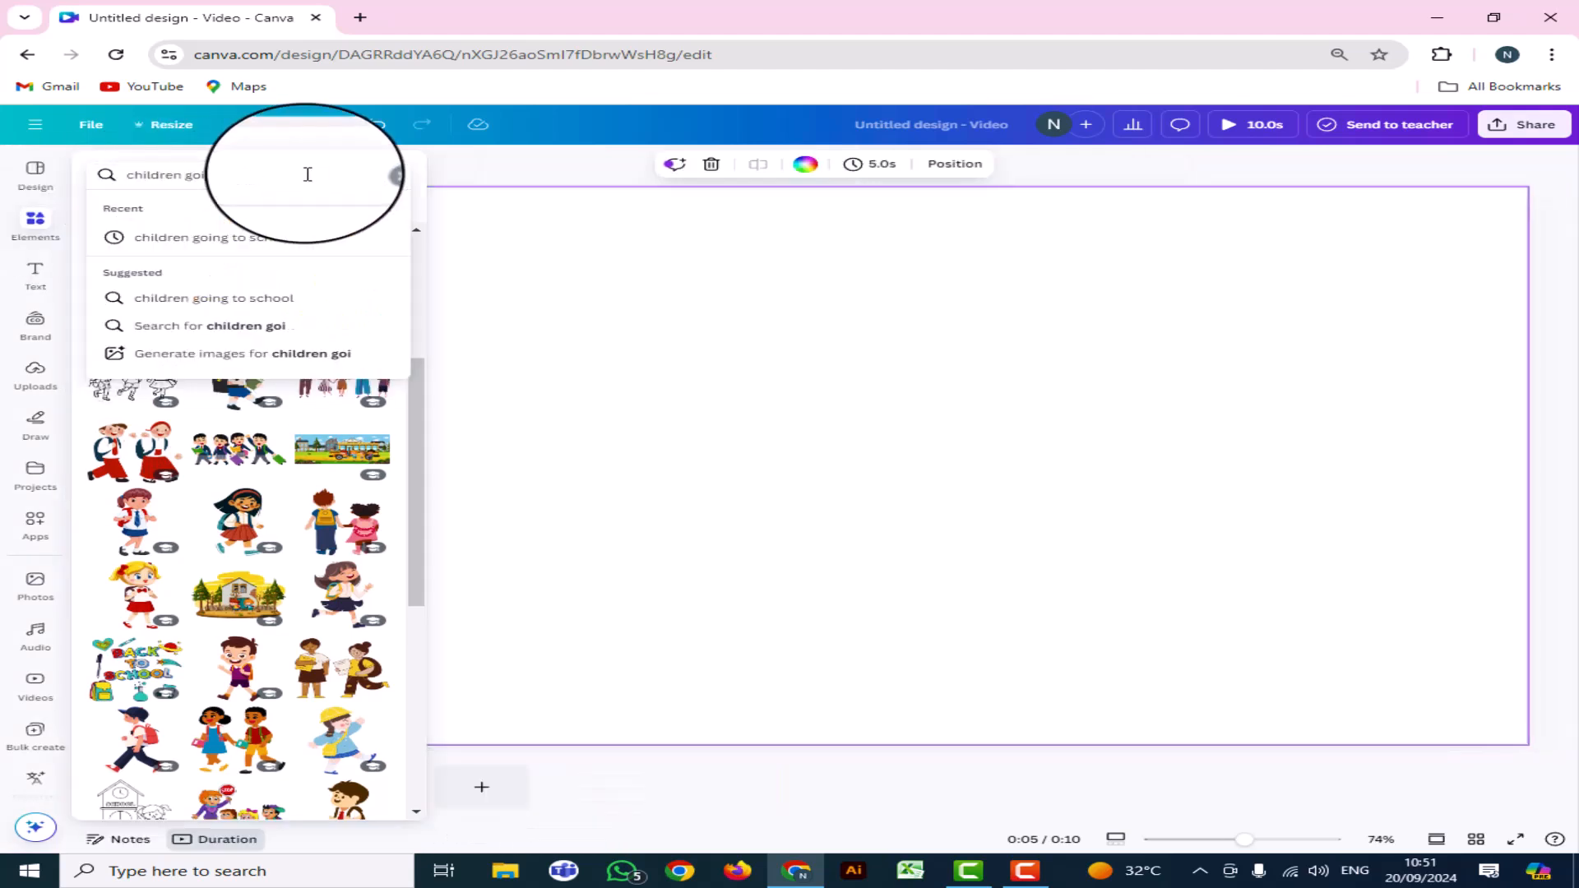
text(pa)
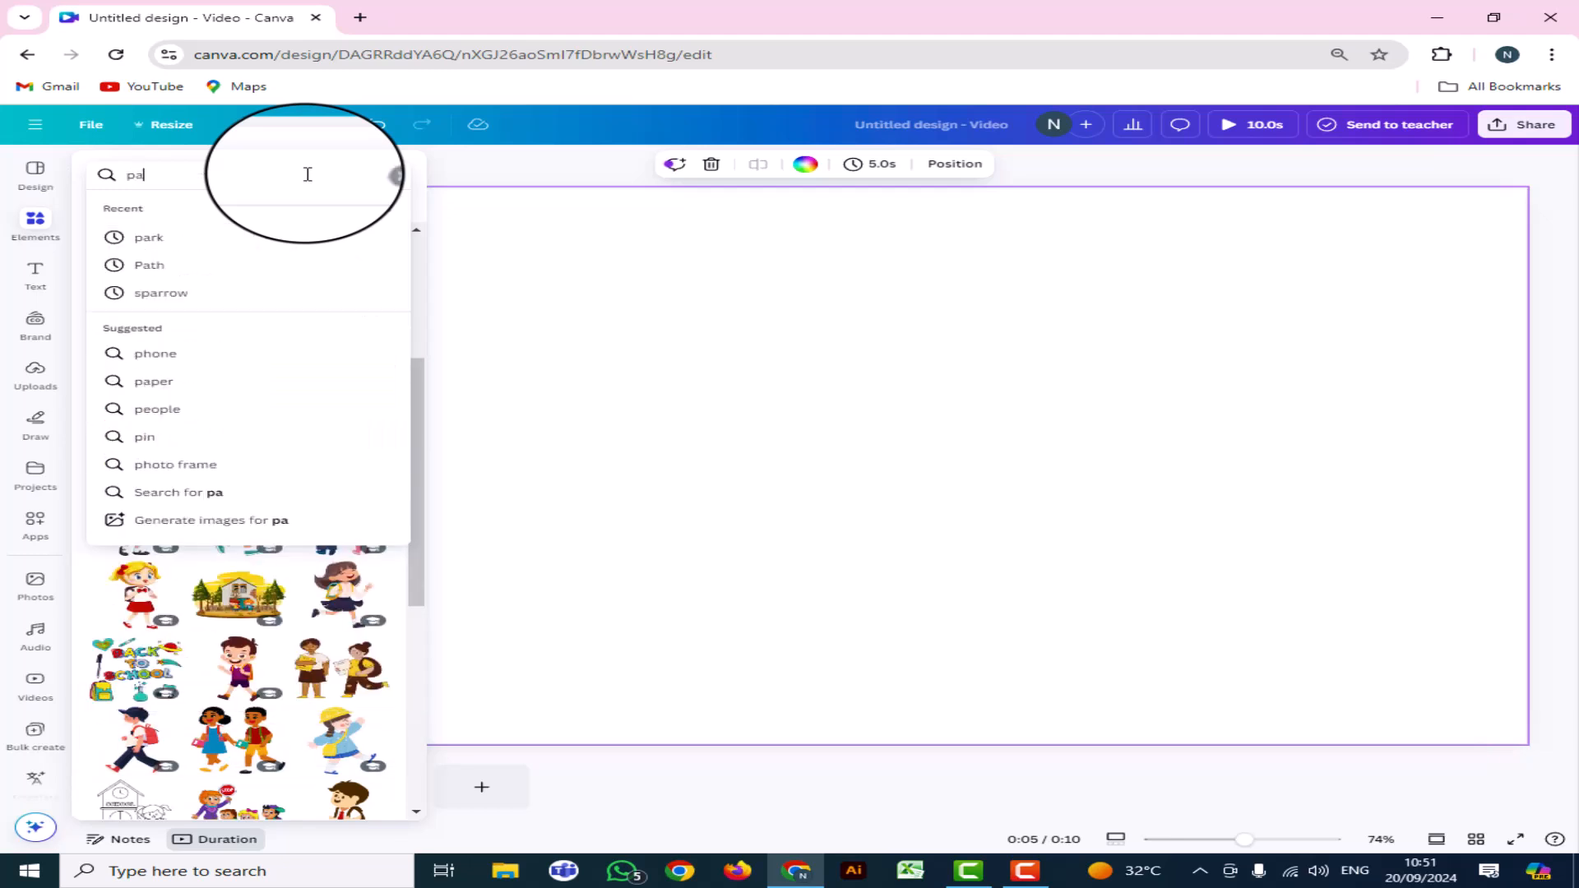
text(rk)
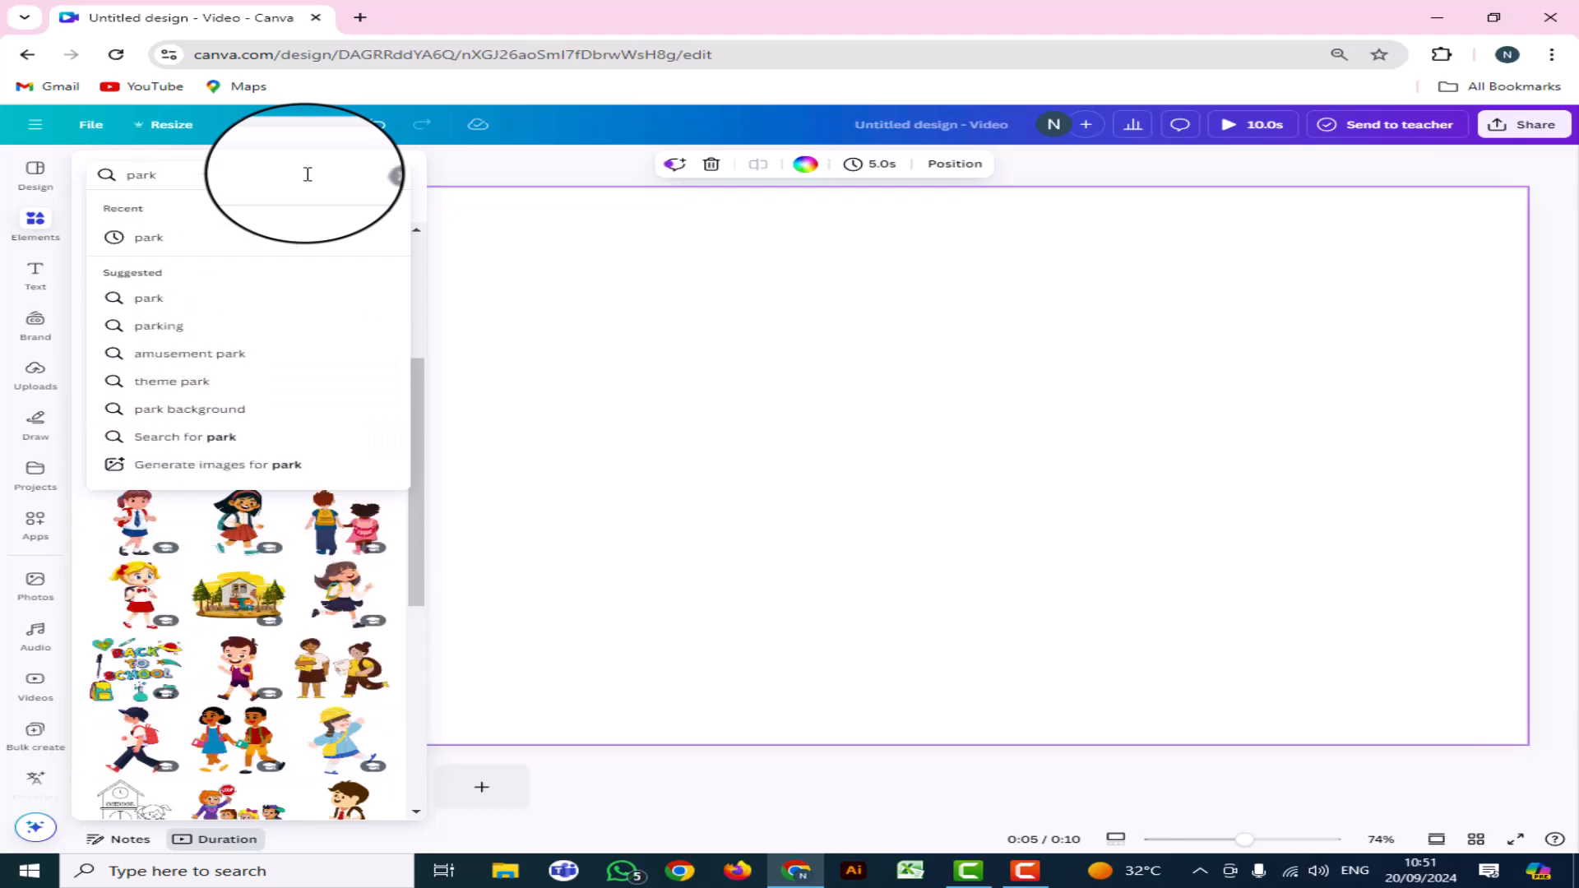
click(195, 433)
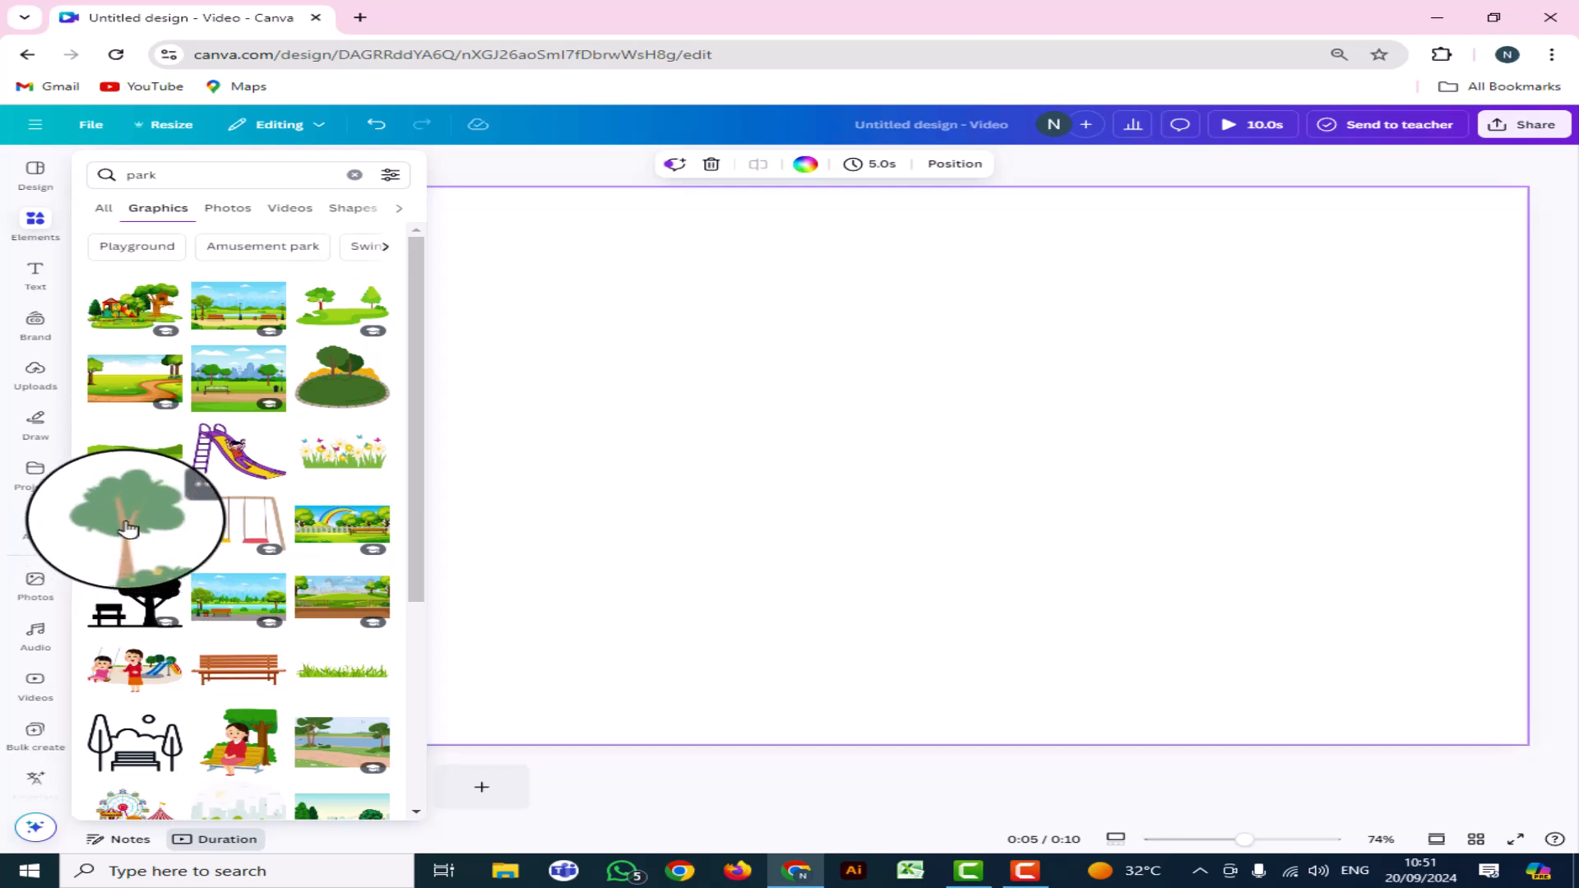
Add the park graphic with two benches and a lake, and enlarge it to the page's full height and most of its width
click(243, 311)
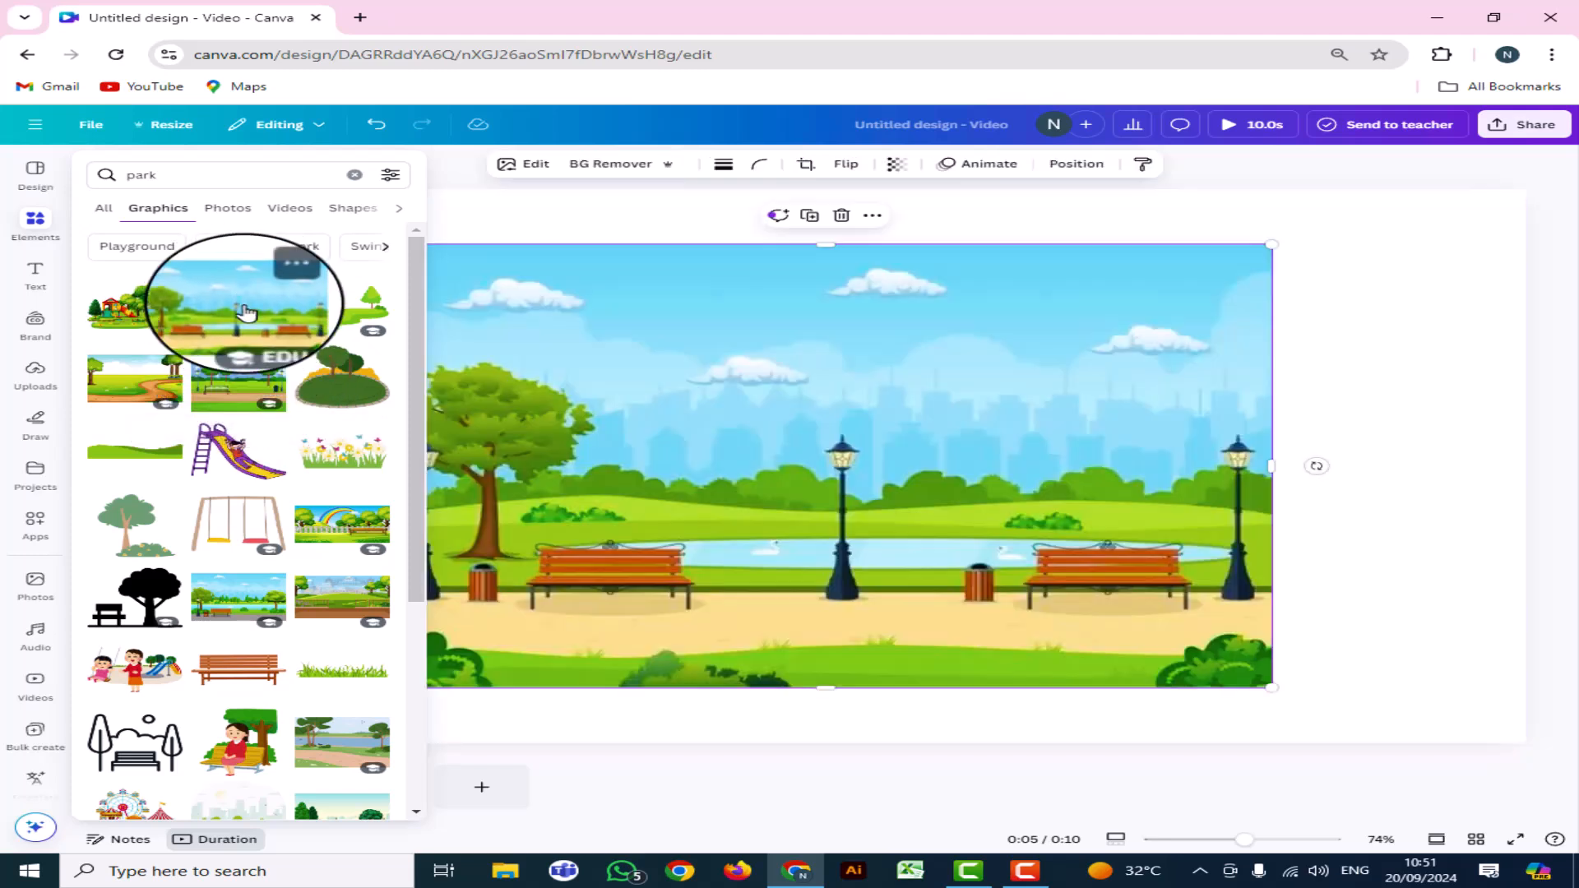
drag(781, 518, 862, 518)
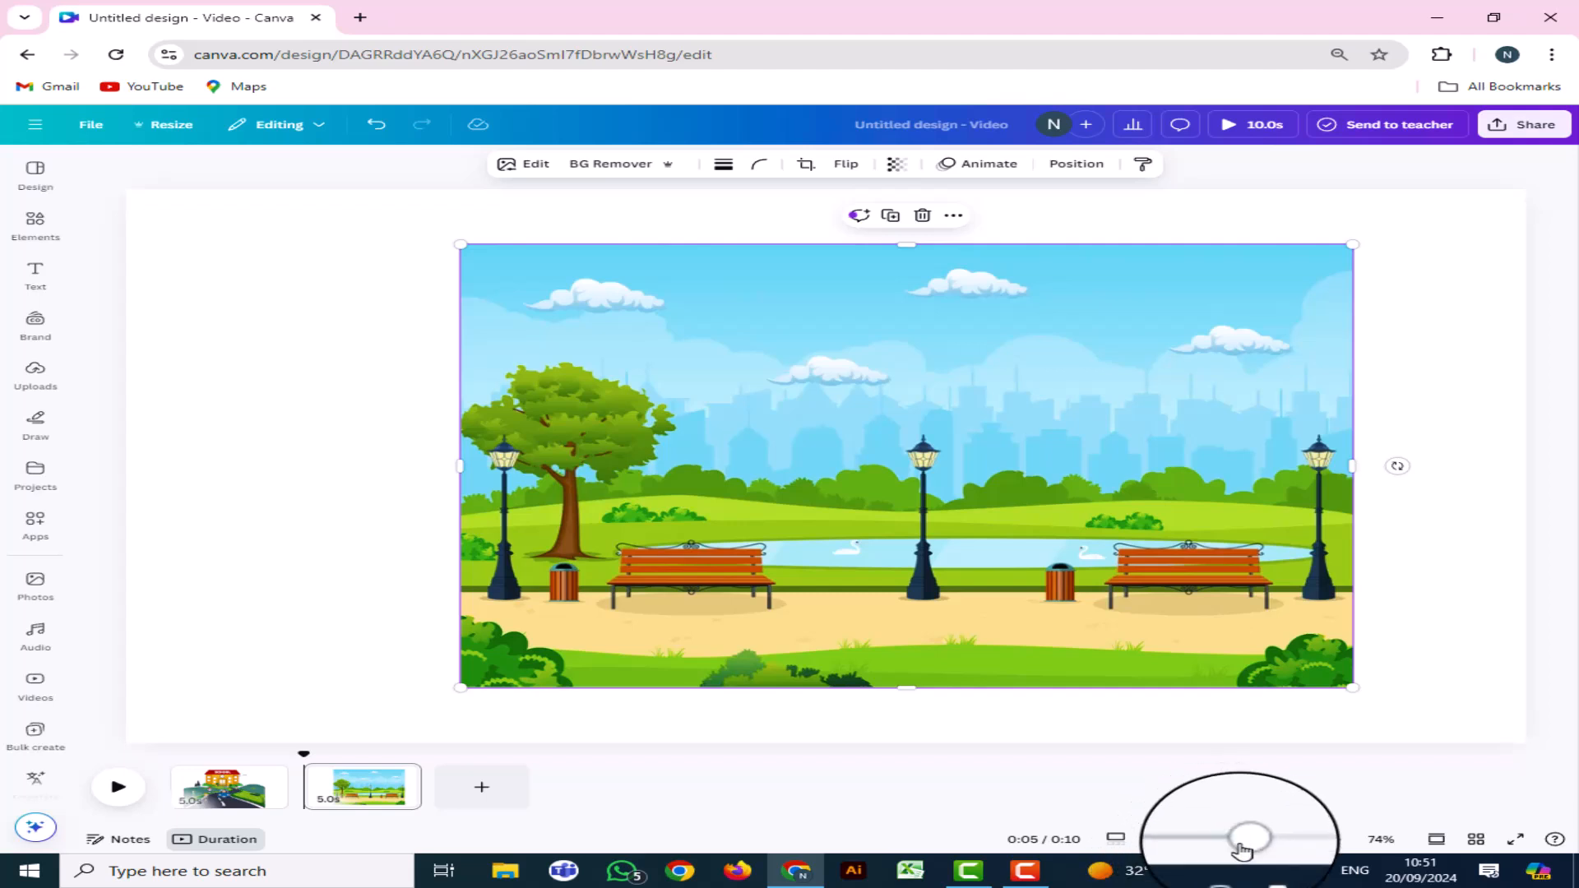
drag(1244, 847, 1232, 840)
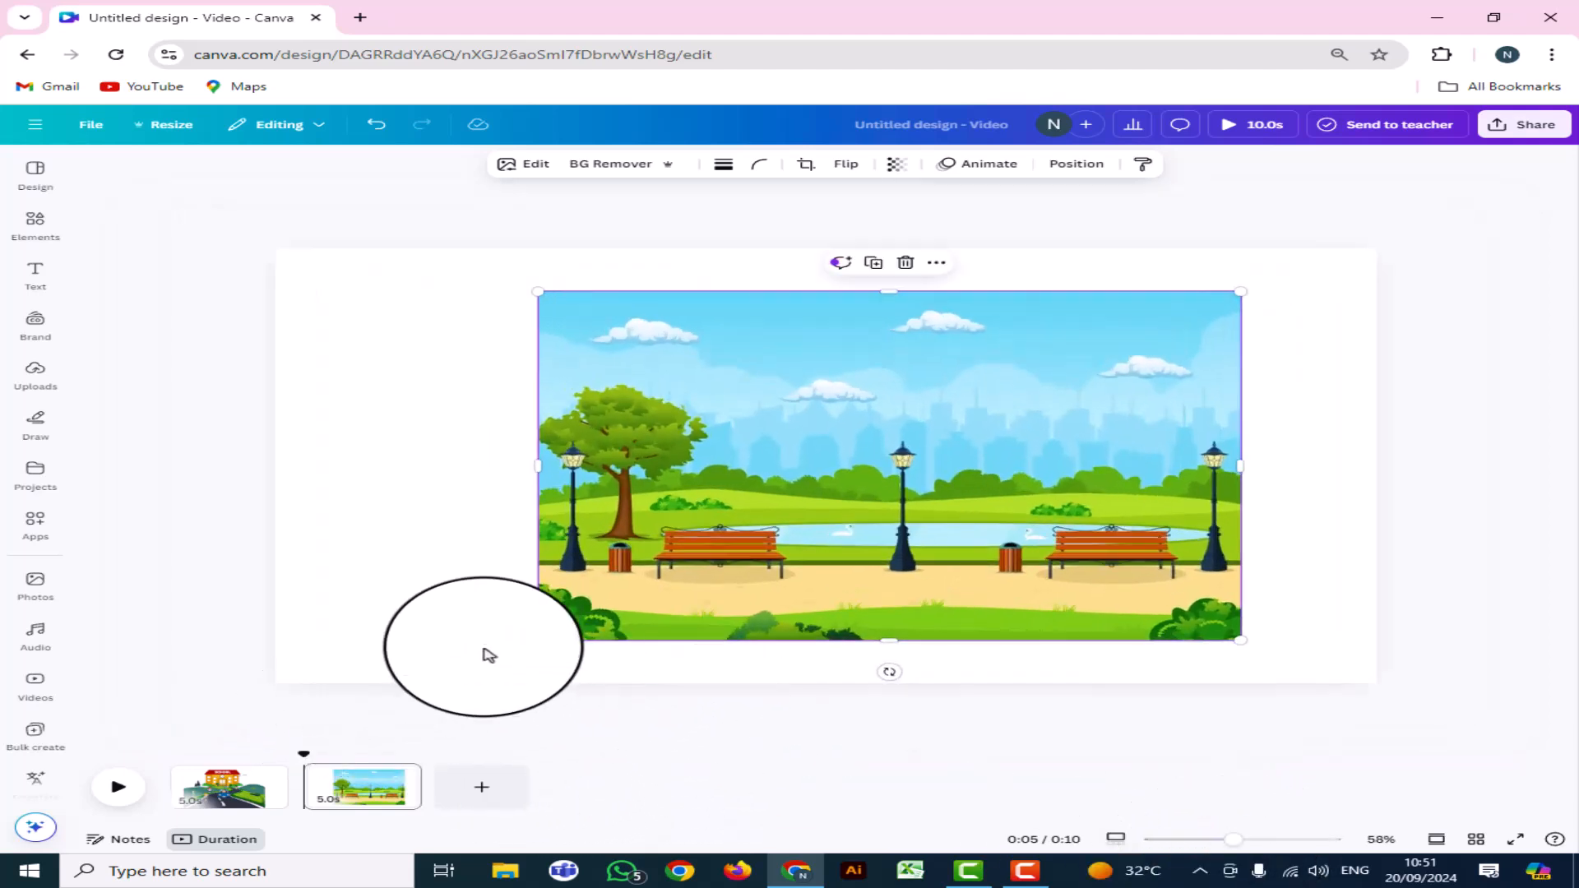
drag(537, 466, 471, 466)
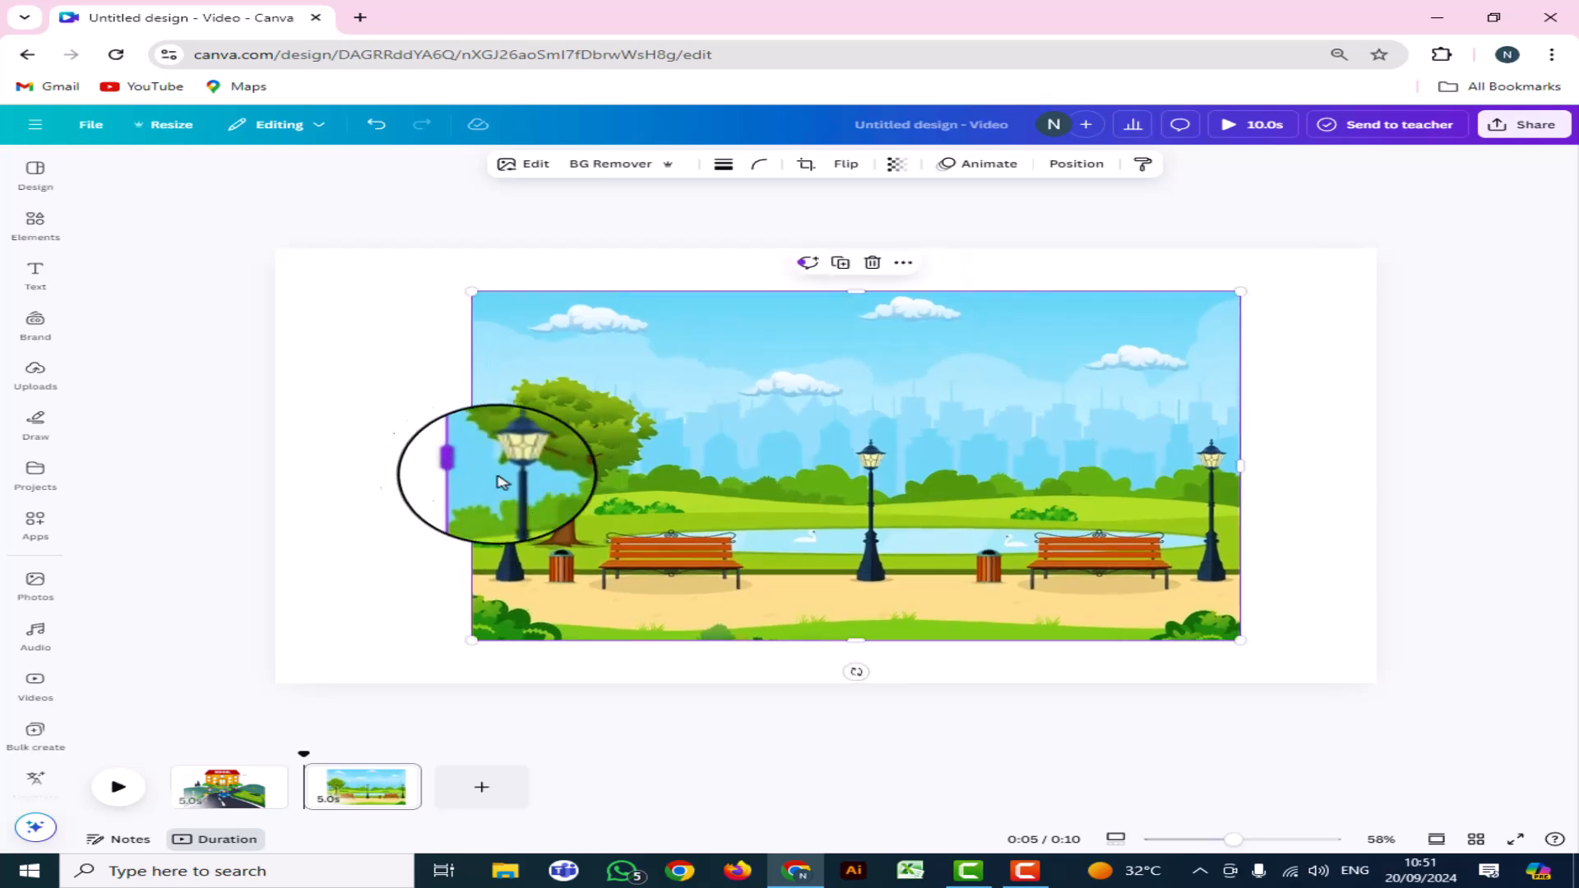
drag(1241, 466, 1266, 465)
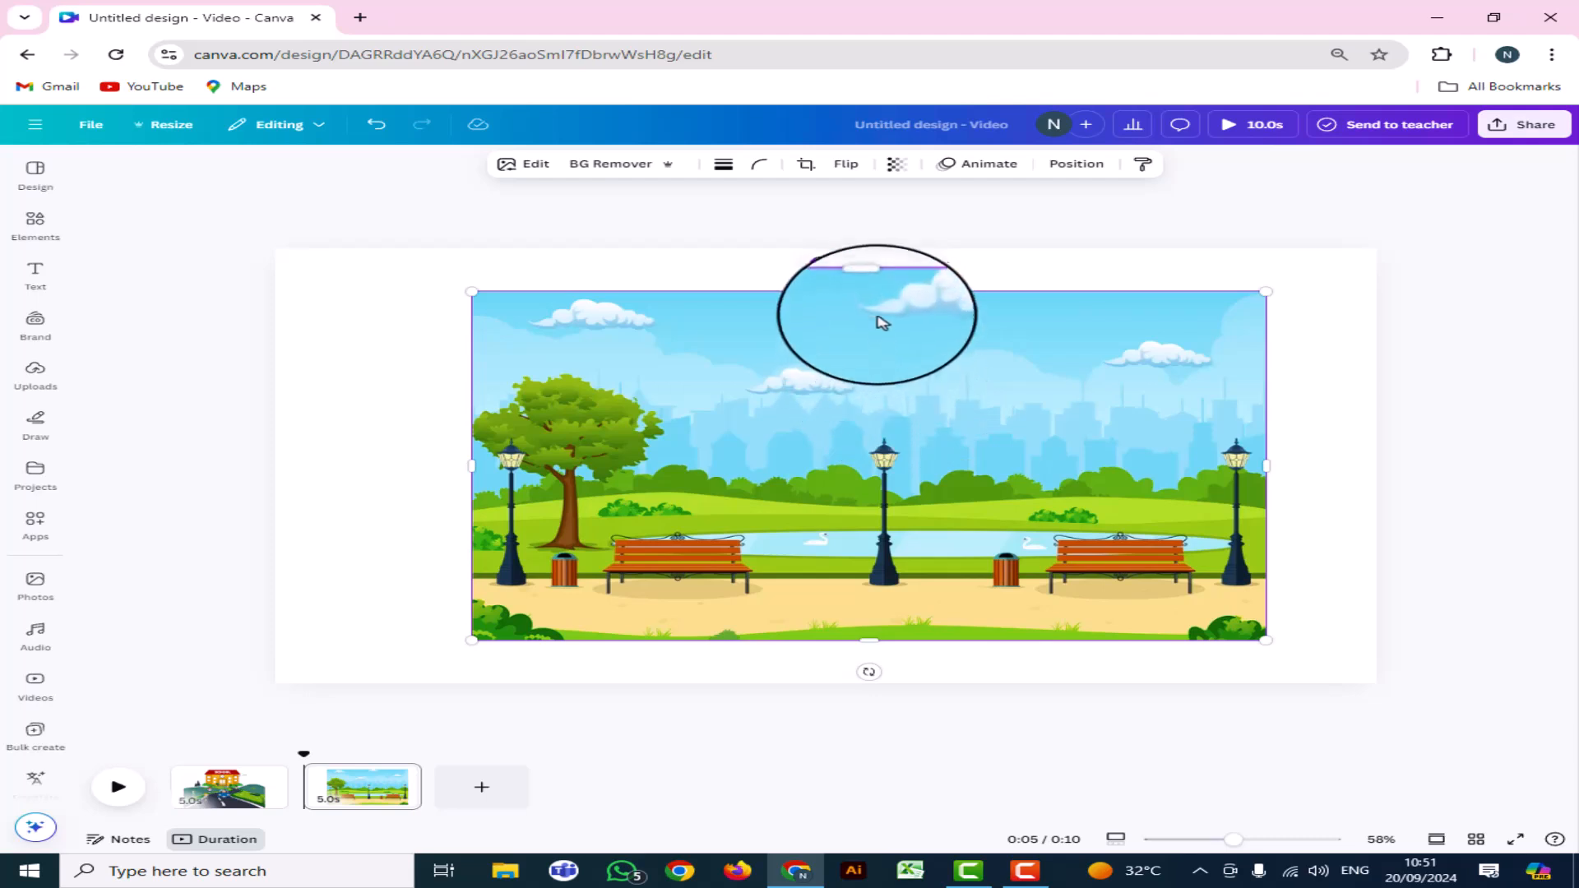
drag(869, 291, 870, 259)
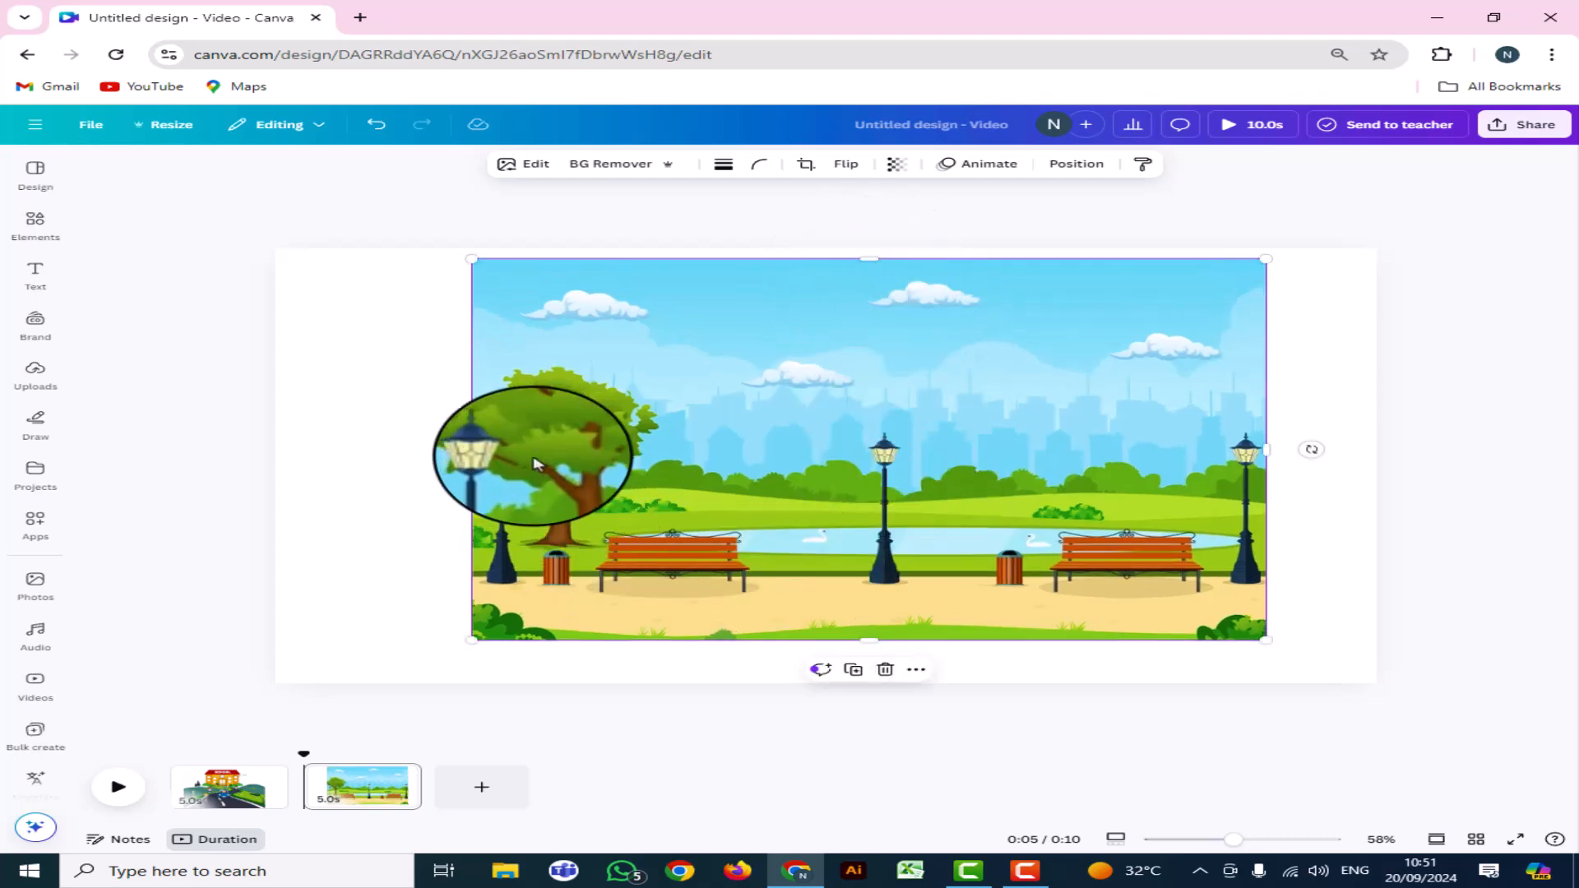
drag(471, 452, 417, 455)
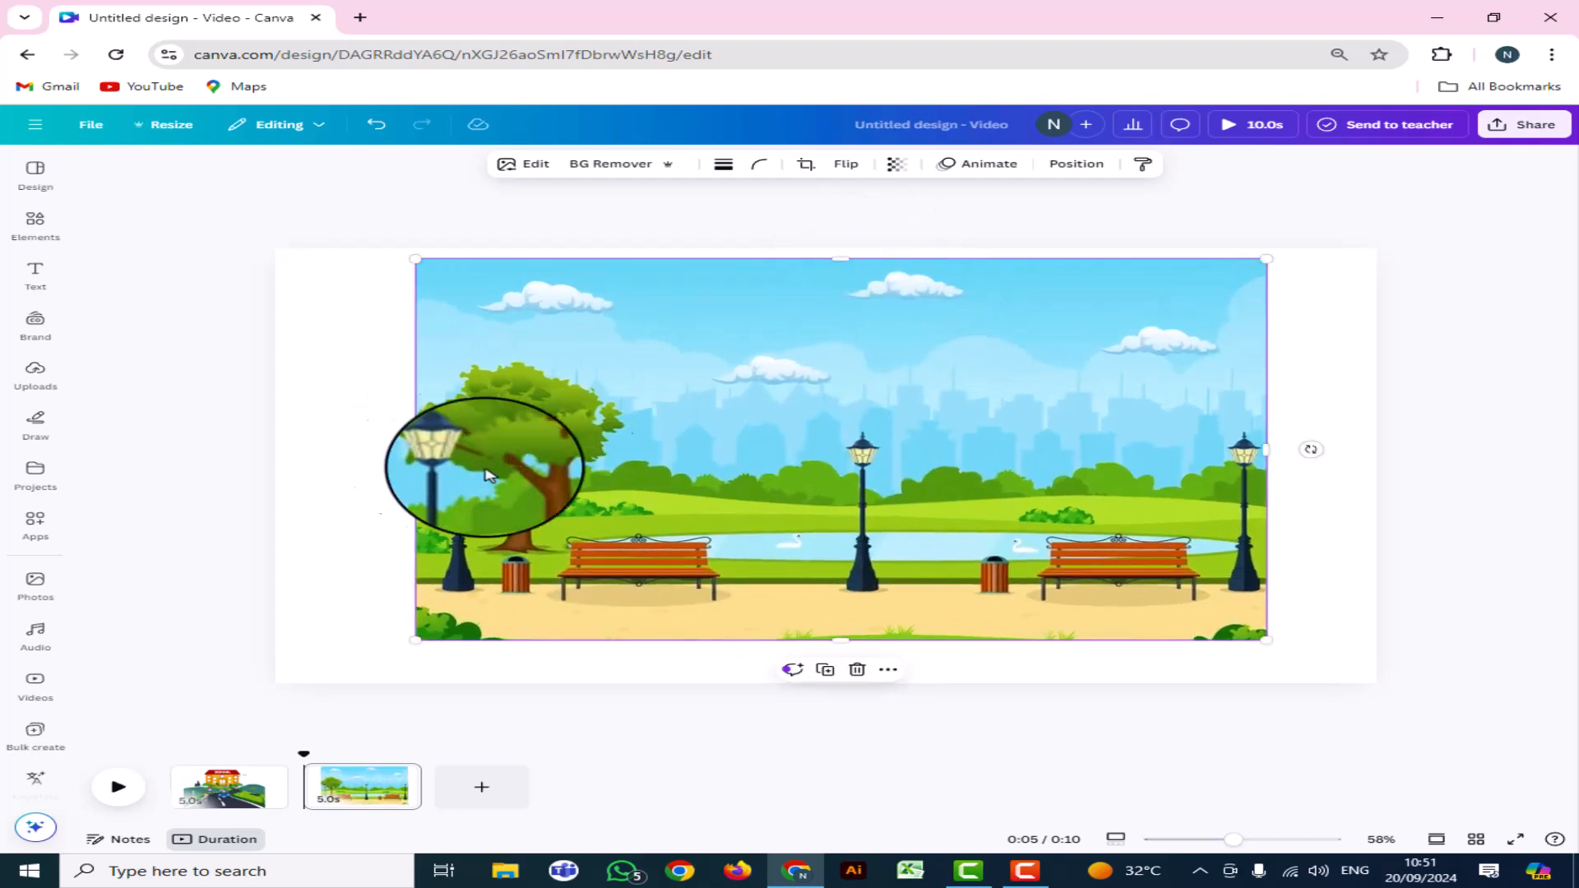
drag(1267, 451, 1292, 448)
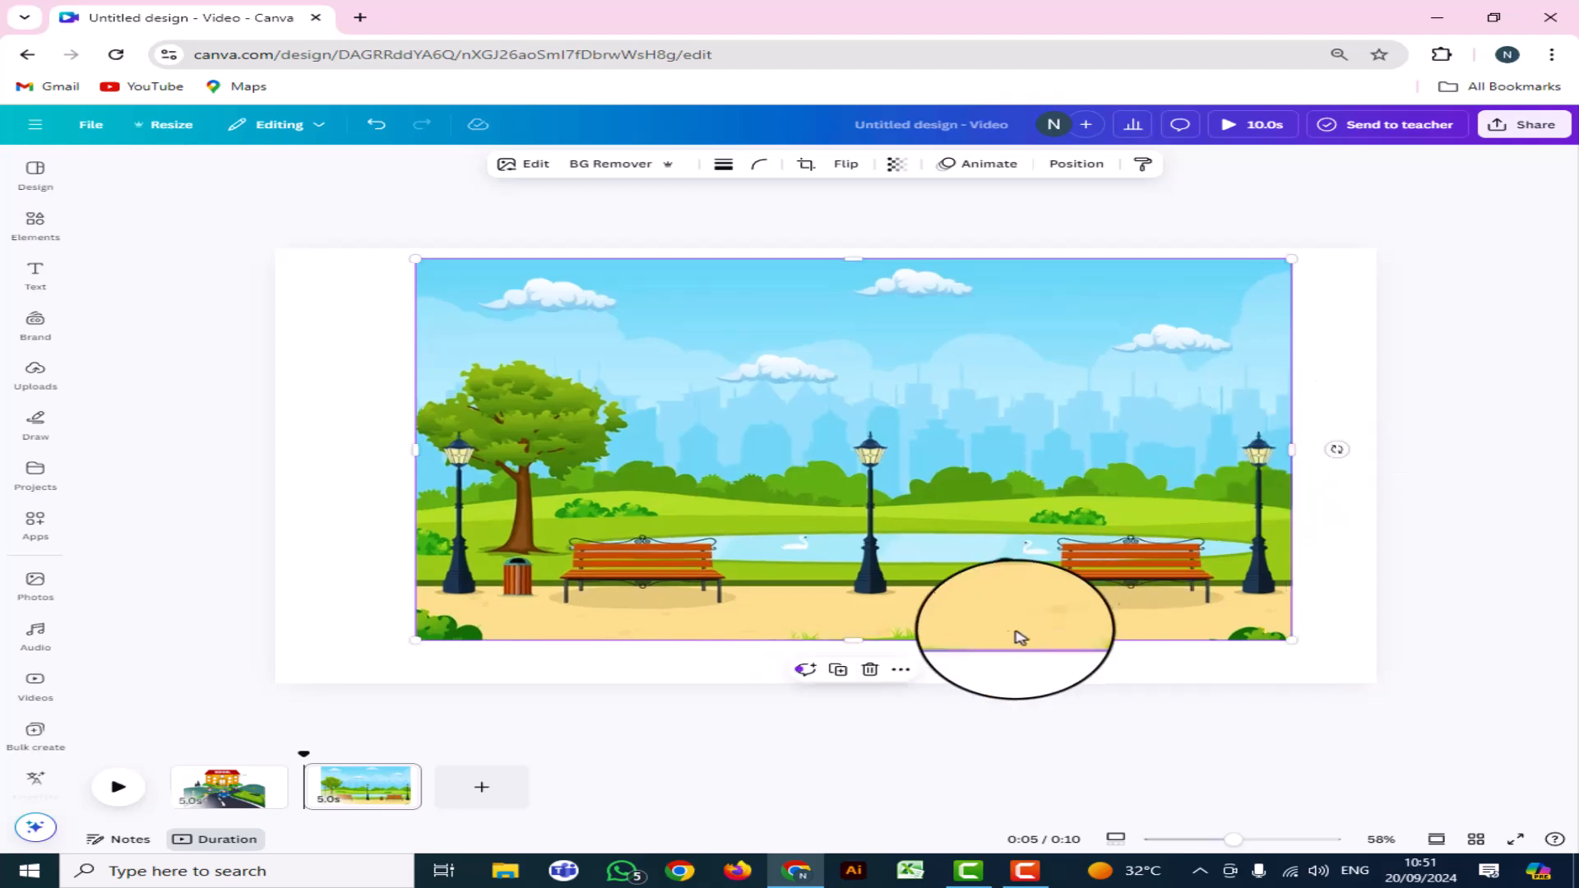
drag(851, 640, 850, 683)
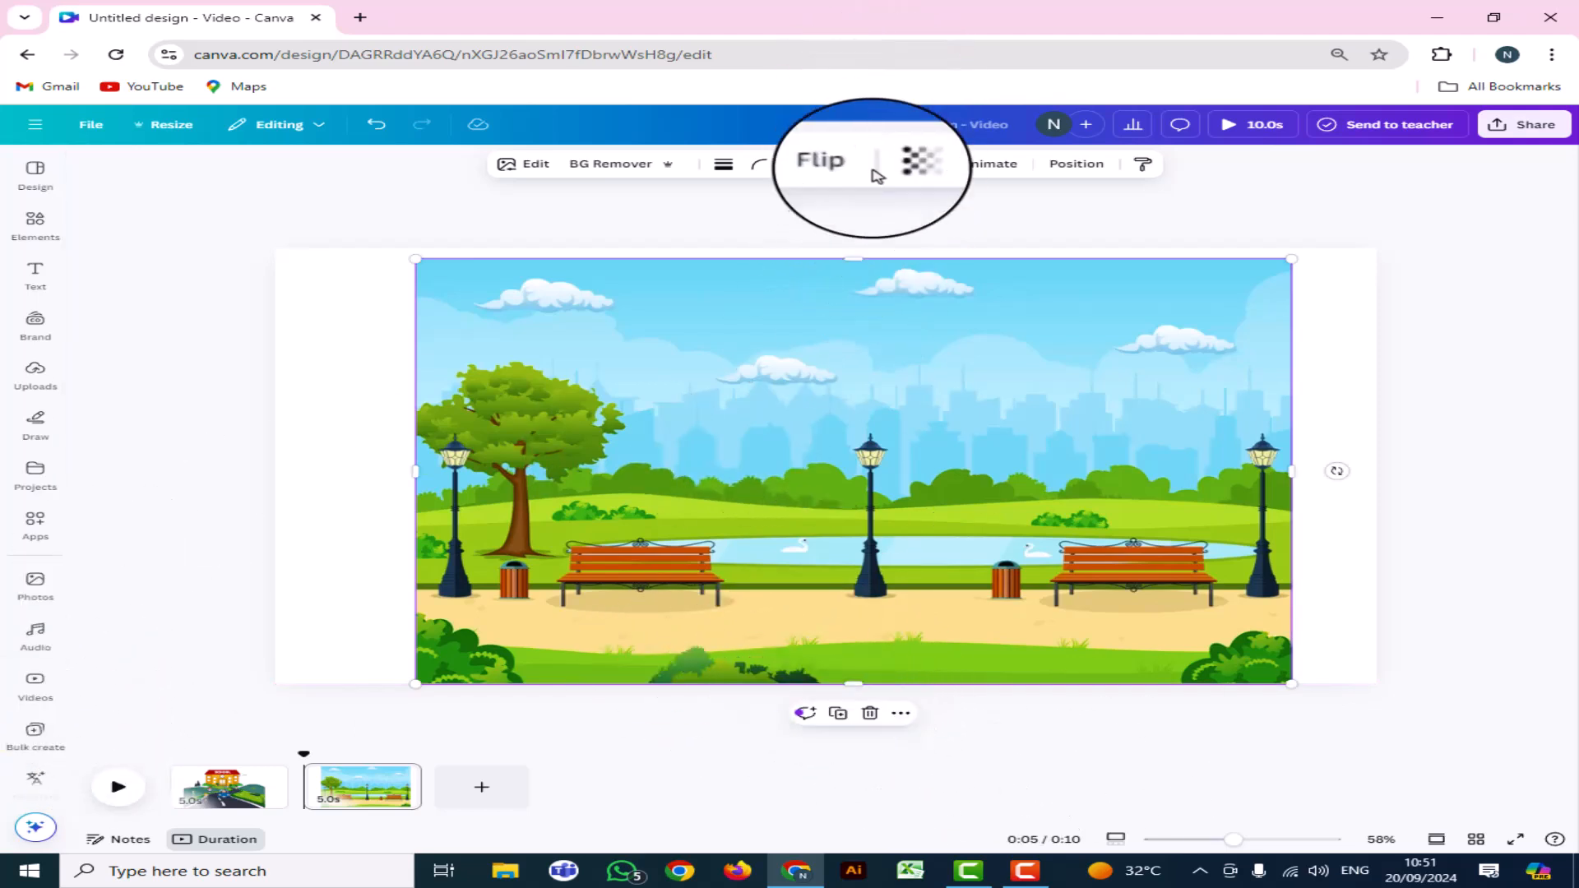
drag(853, 258, 852, 248)
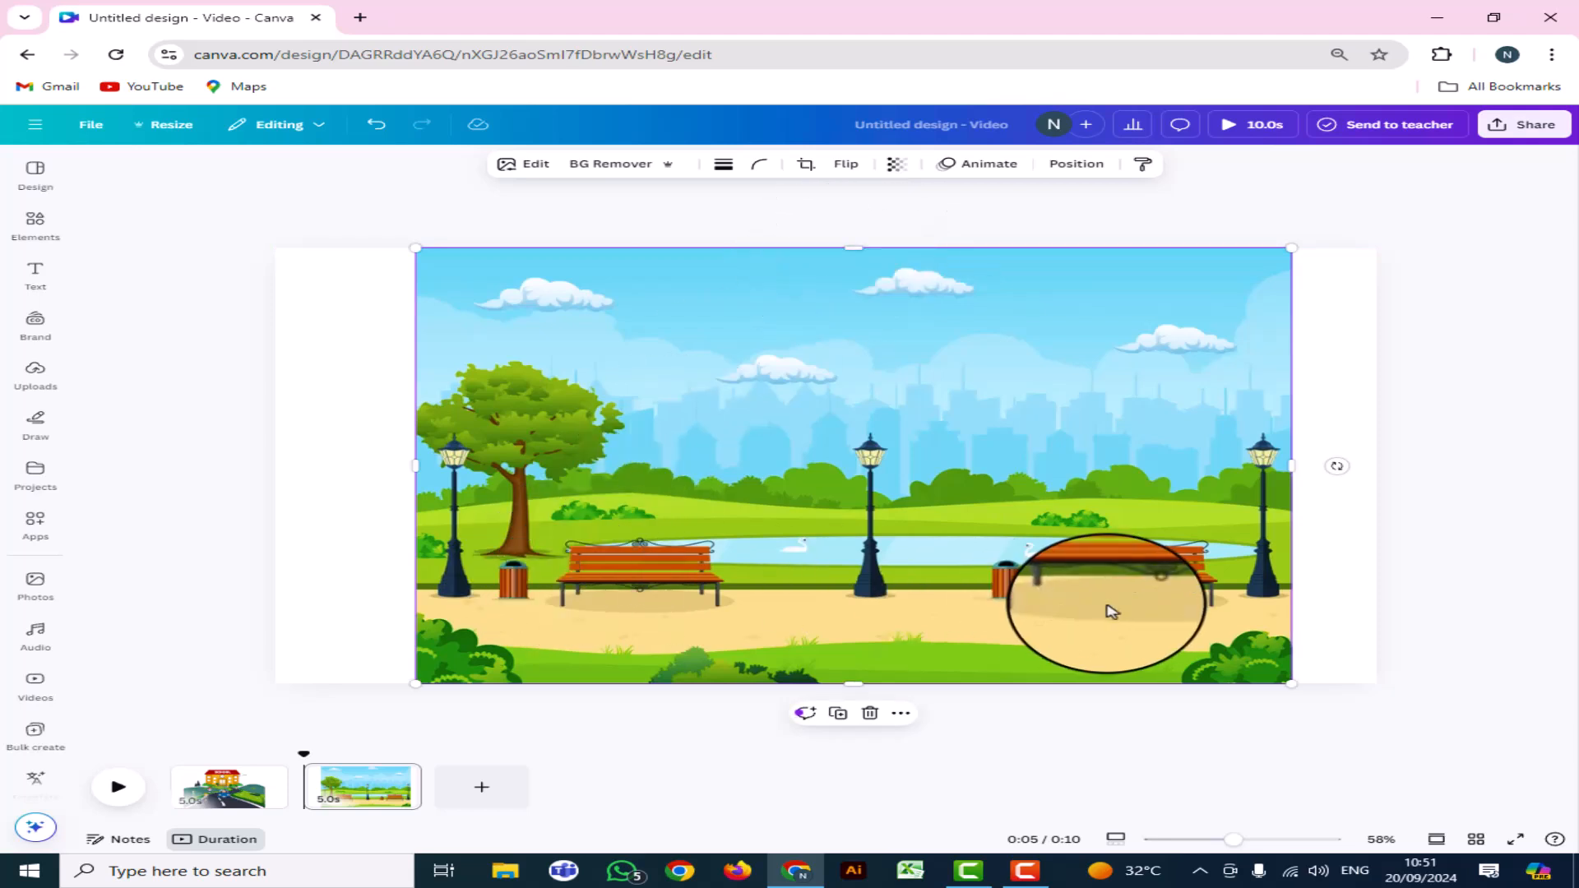
Replace the elements search with "sitting person" and show its graphics
click(36, 325)
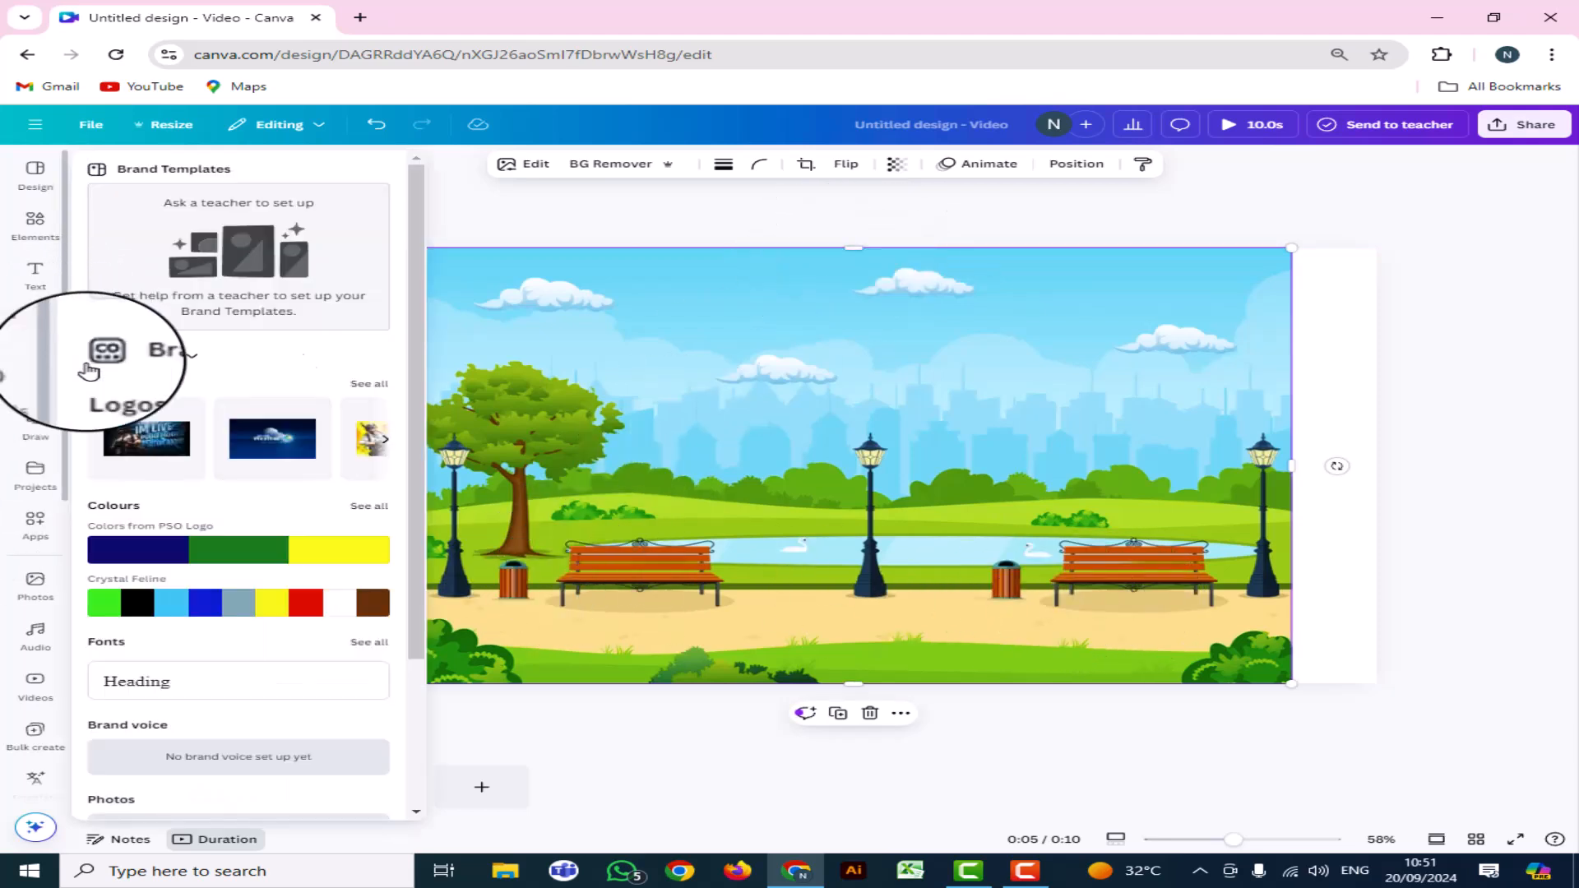
click(39, 239)
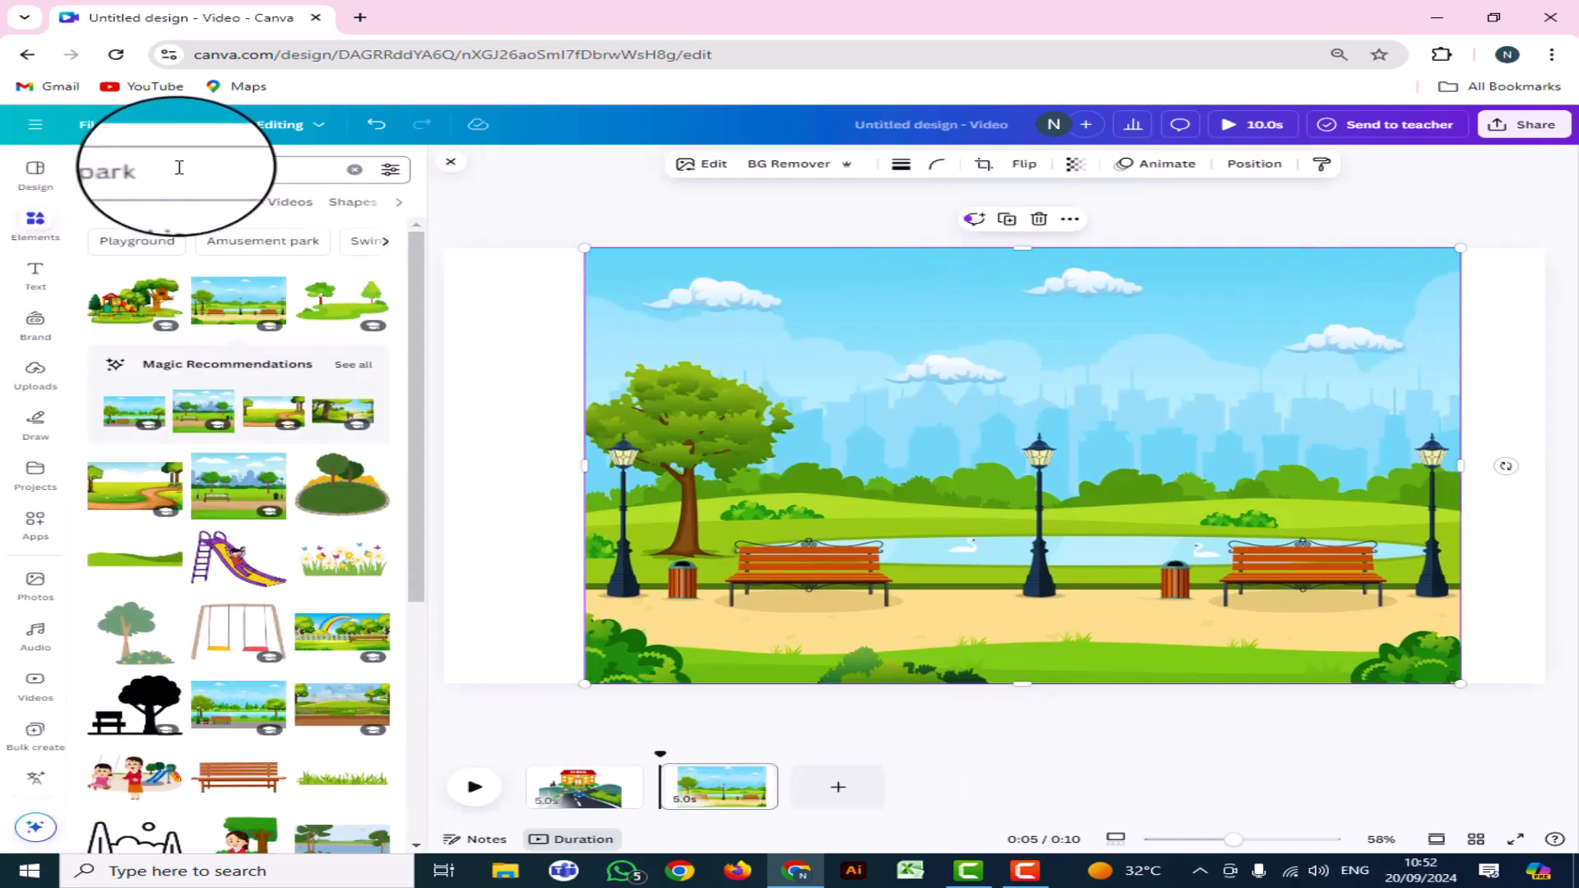
click(179, 168)
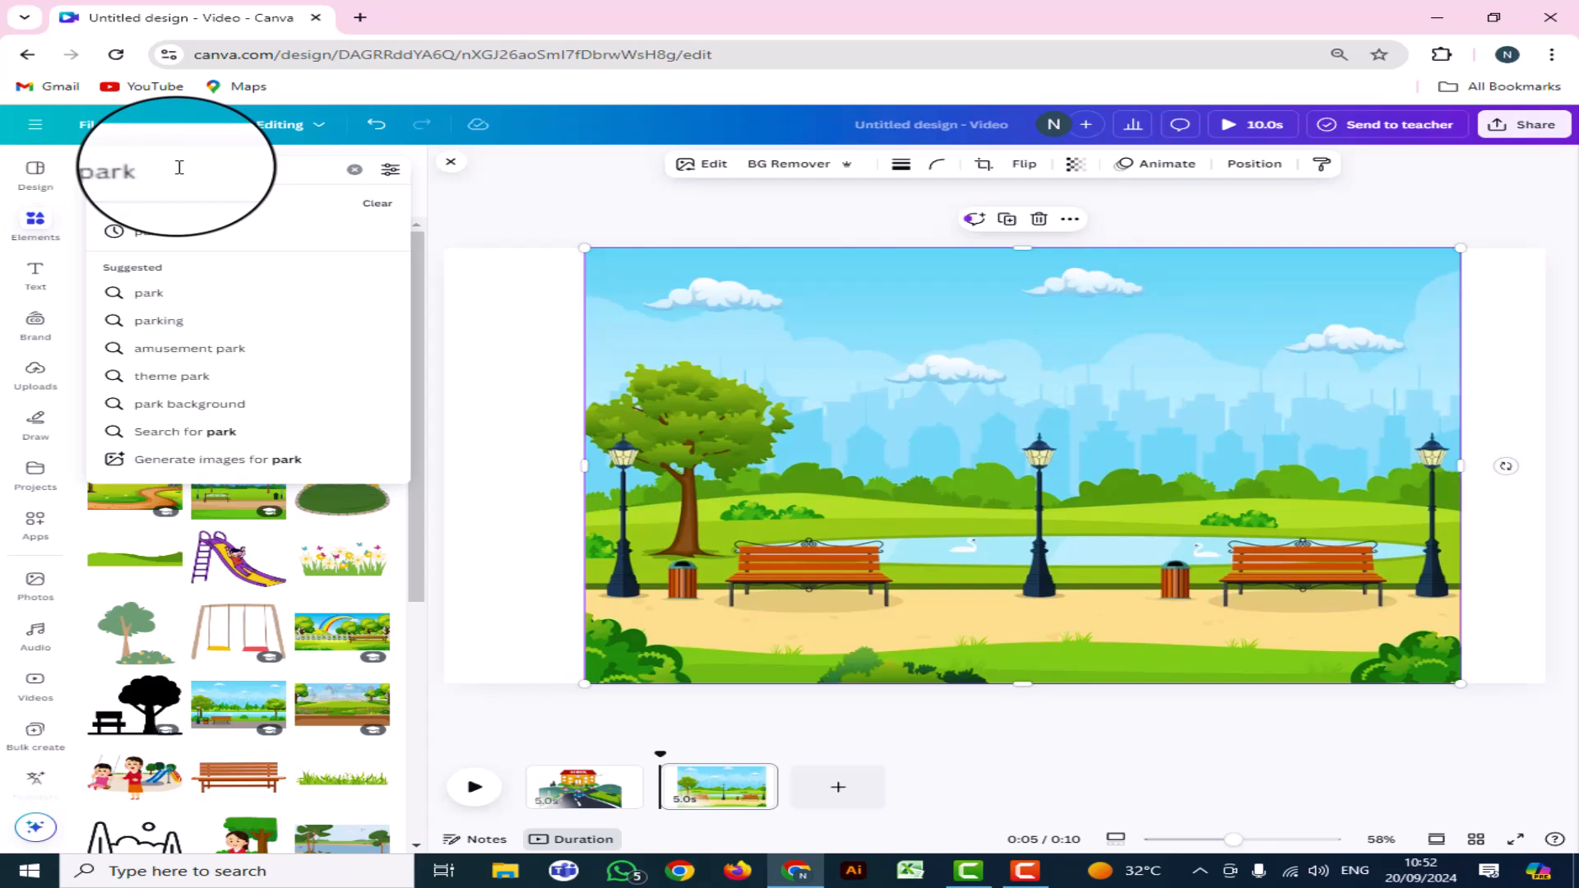
key(BackSpace)
key(BackSpace)
key(BackSpace)
key(BackSpace)
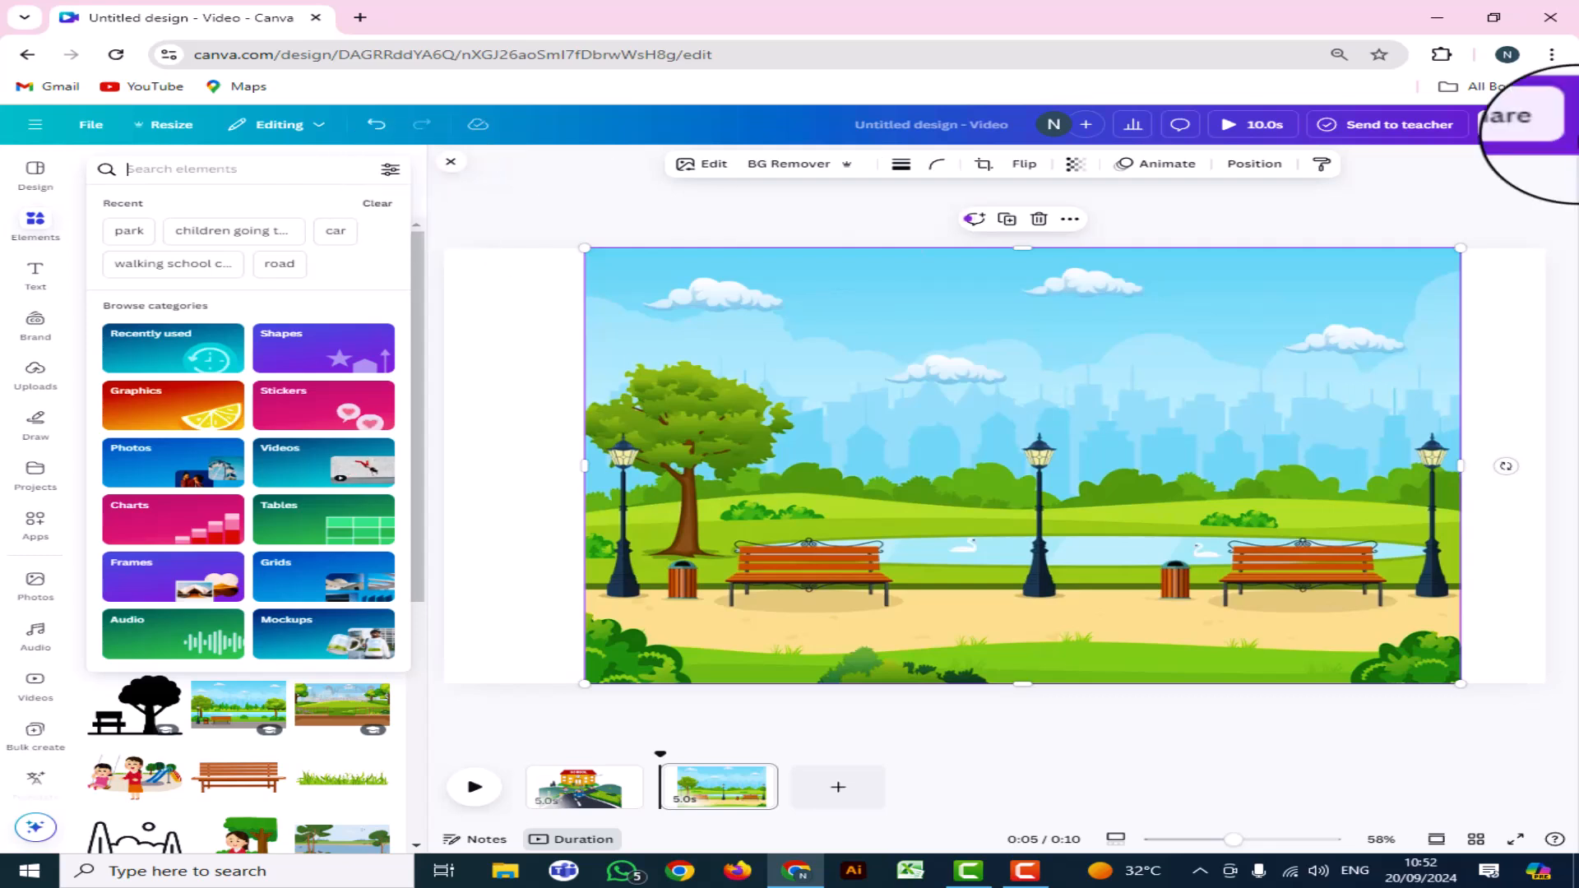
text(sitting)
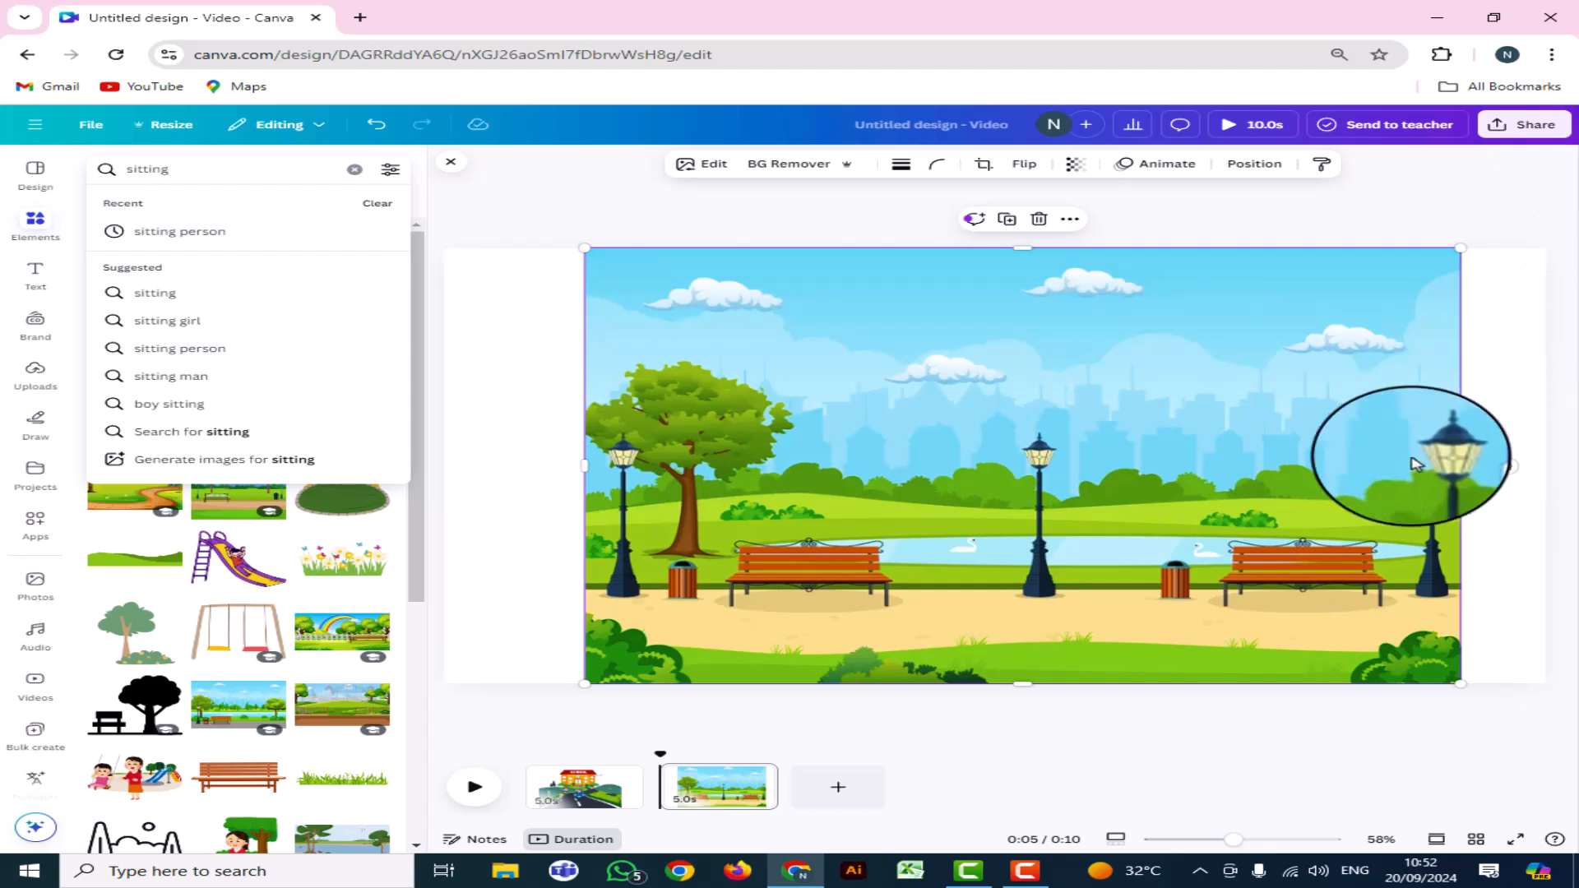
click(178, 348)
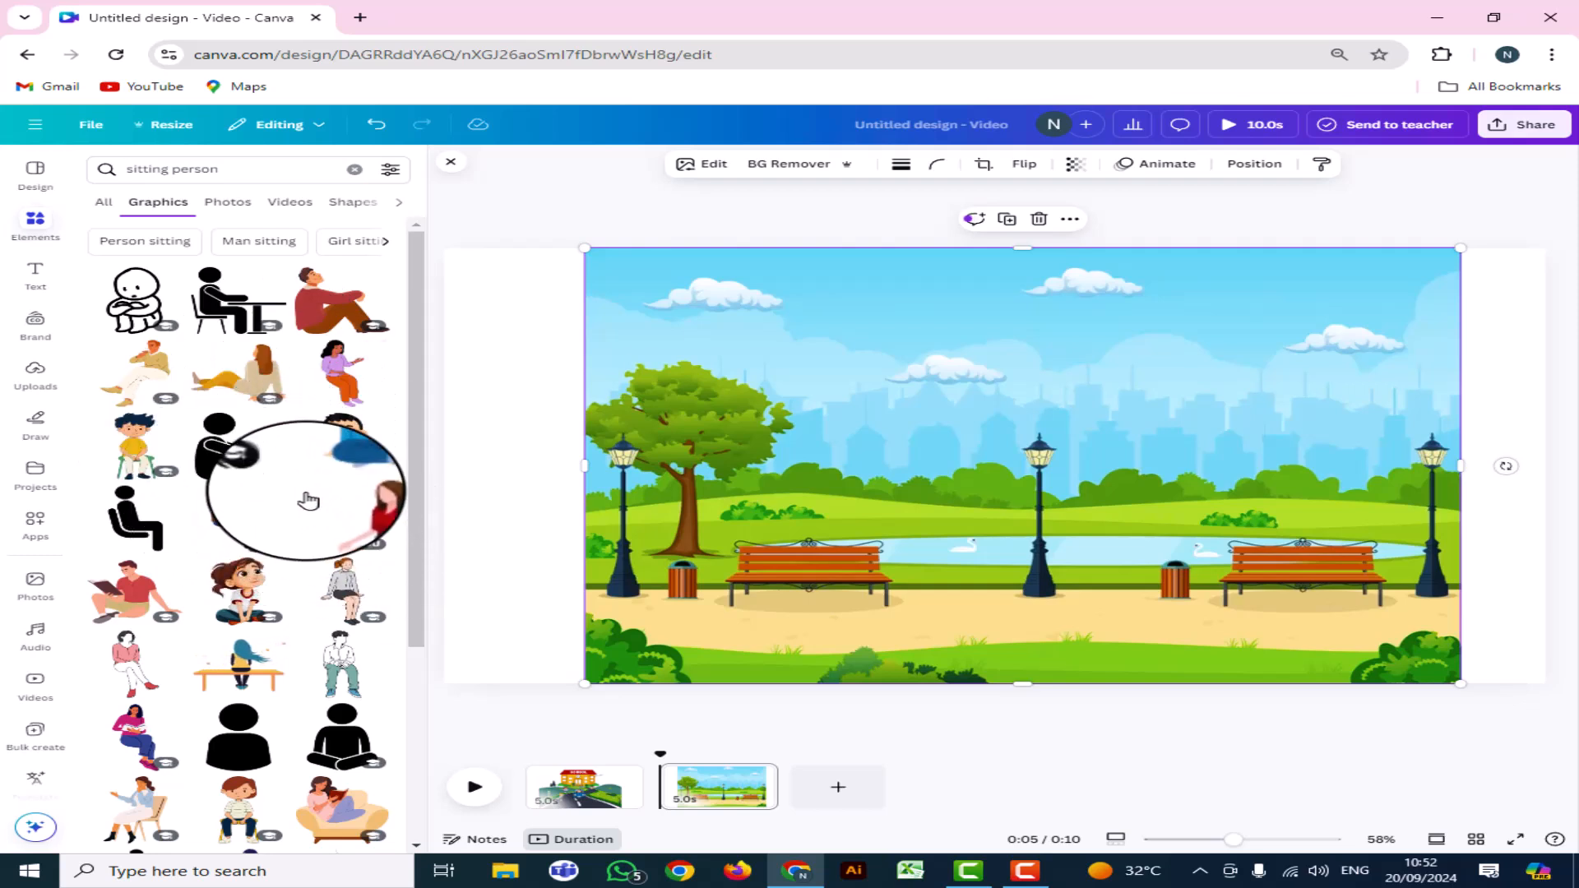
Add the seated girl in purple and the seated woman in red, shrink both, and place them side by side on the left park bench
scroll(309, 500, down, 1)
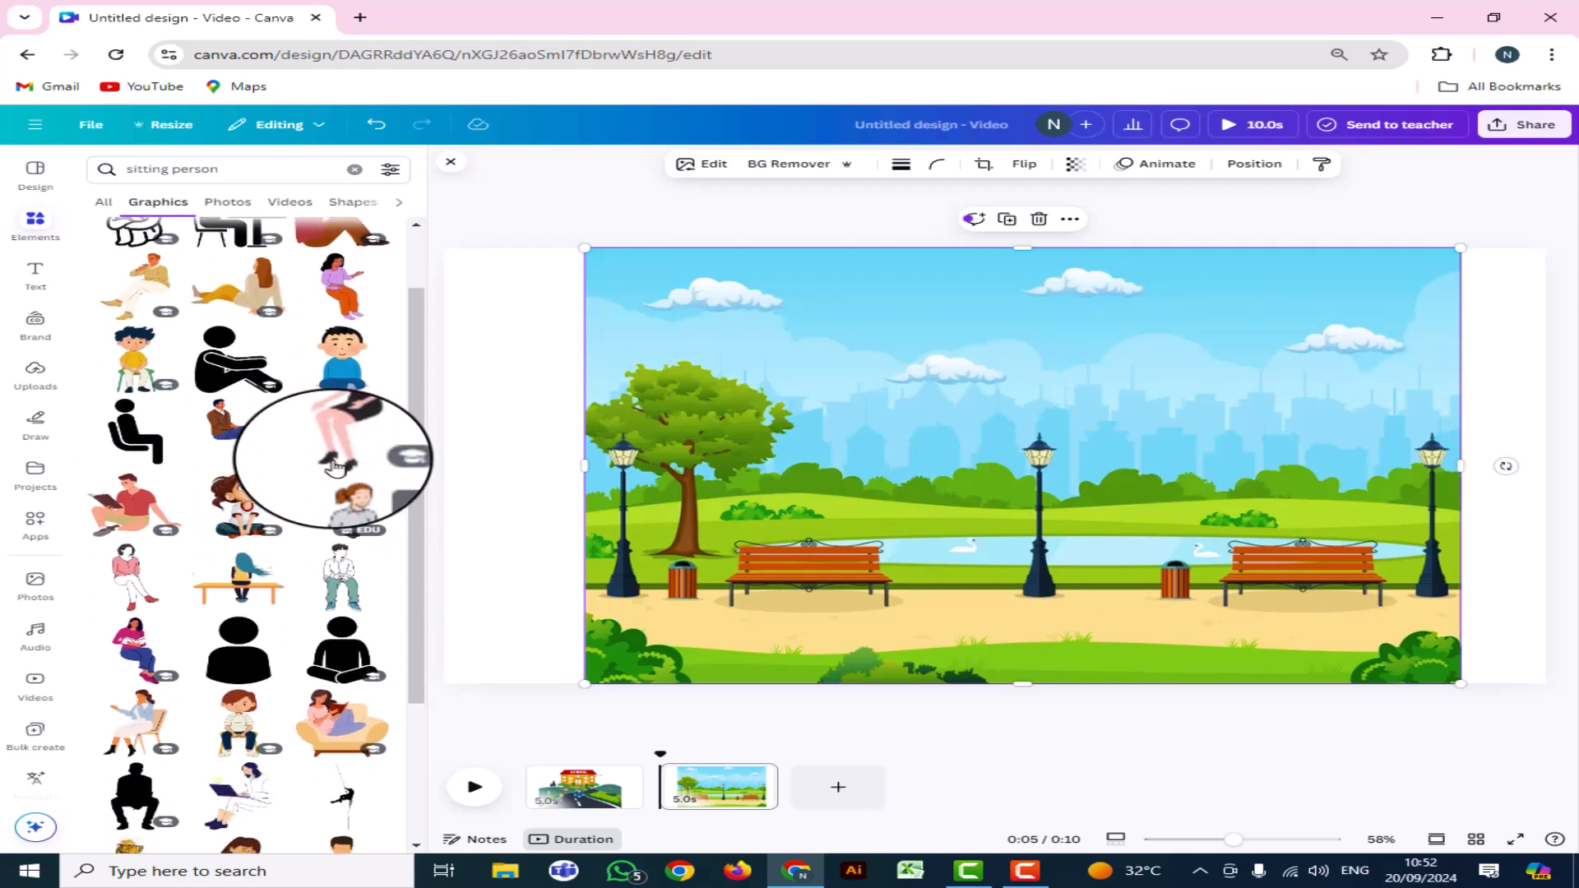
click(333, 284)
drag(1052, 378, 775, 568)
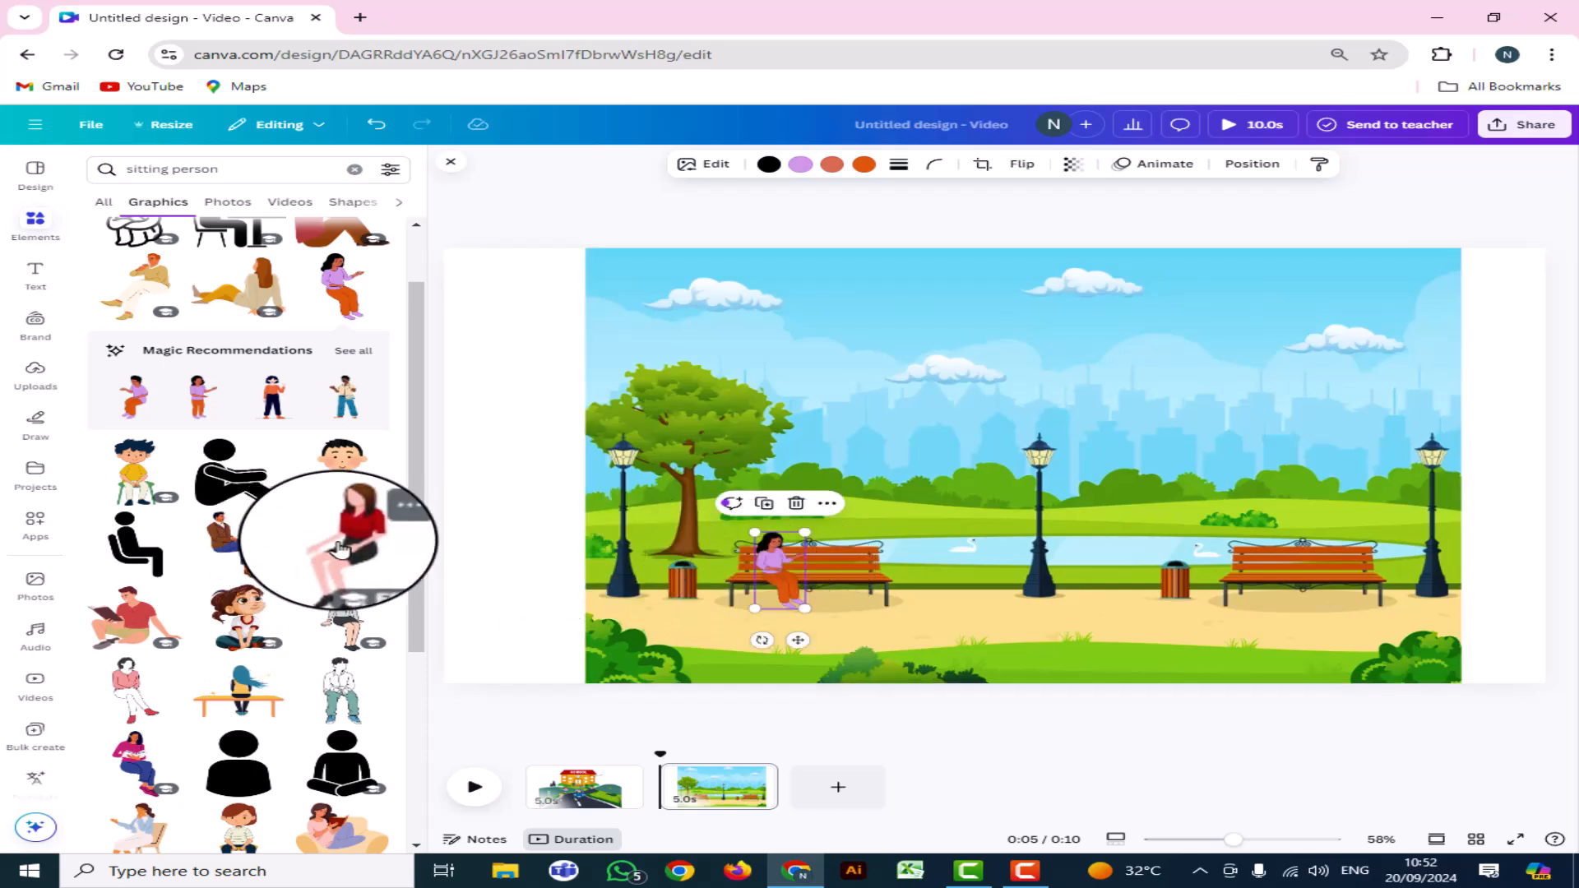
drag(343, 543, 993, 451)
drag(1046, 379, 870, 520)
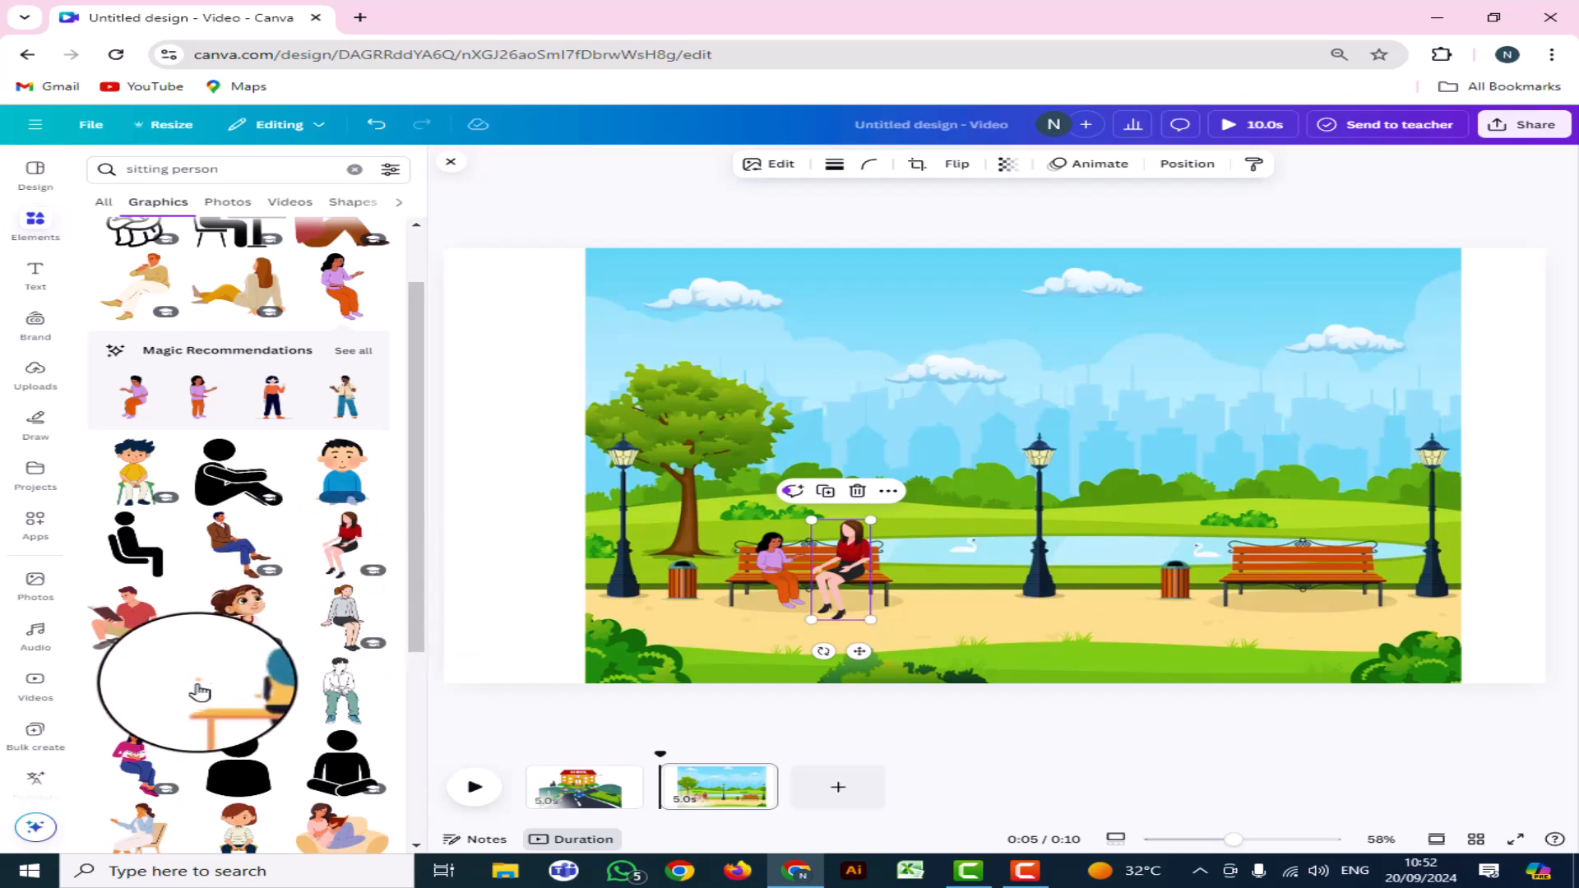
Add the animated blue-haired girl sitting on a bench, shrink her, and place her on the grass behind the lake
click(233, 699)
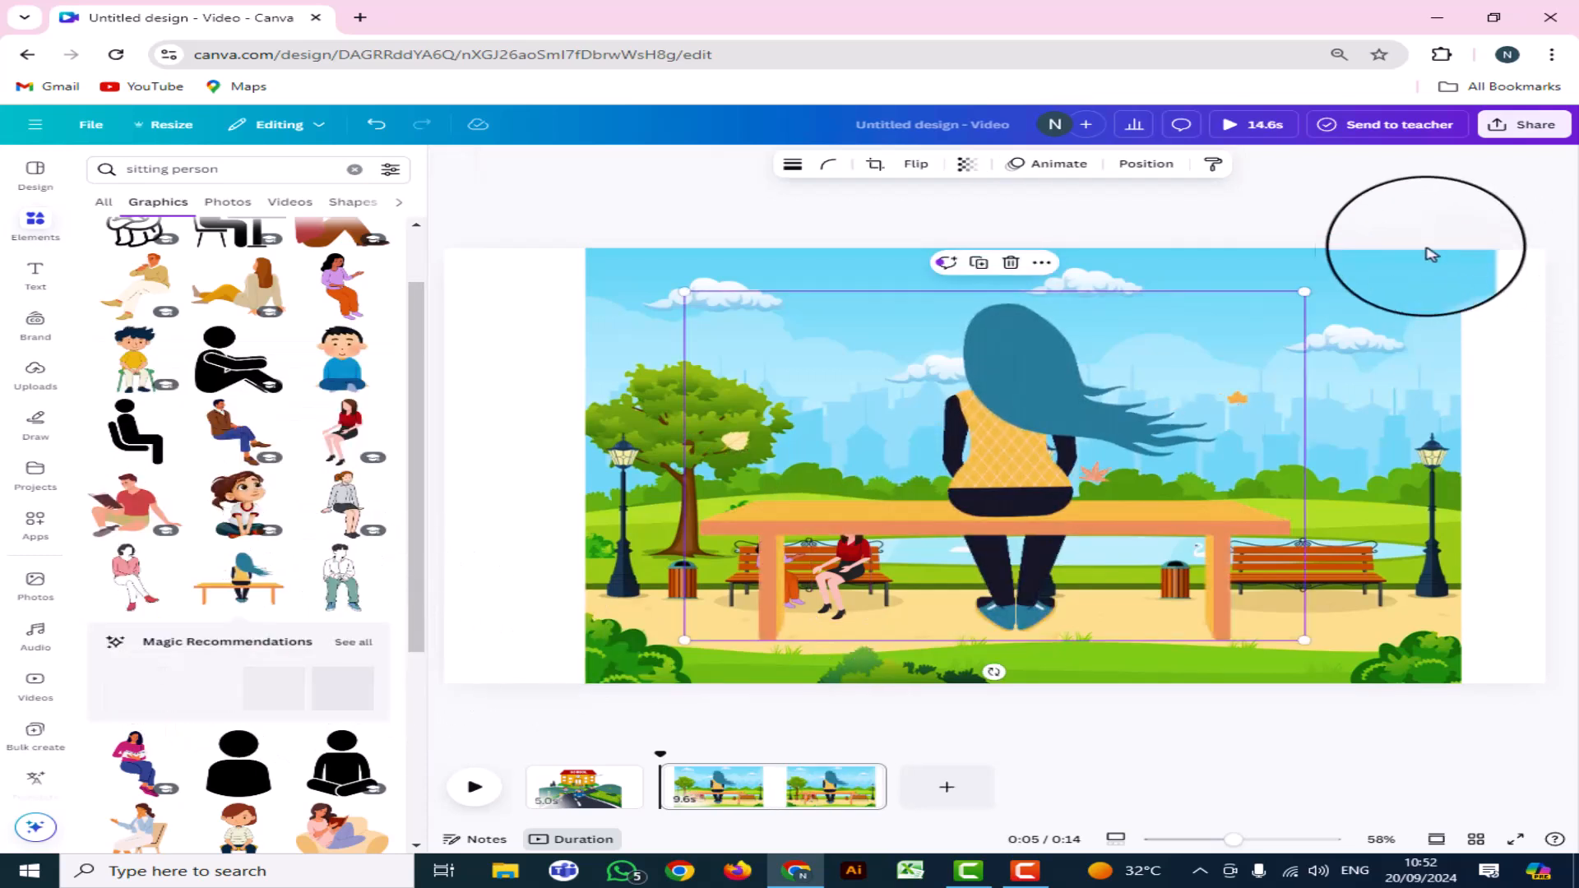
drag(1302, 286, 1153, 491)
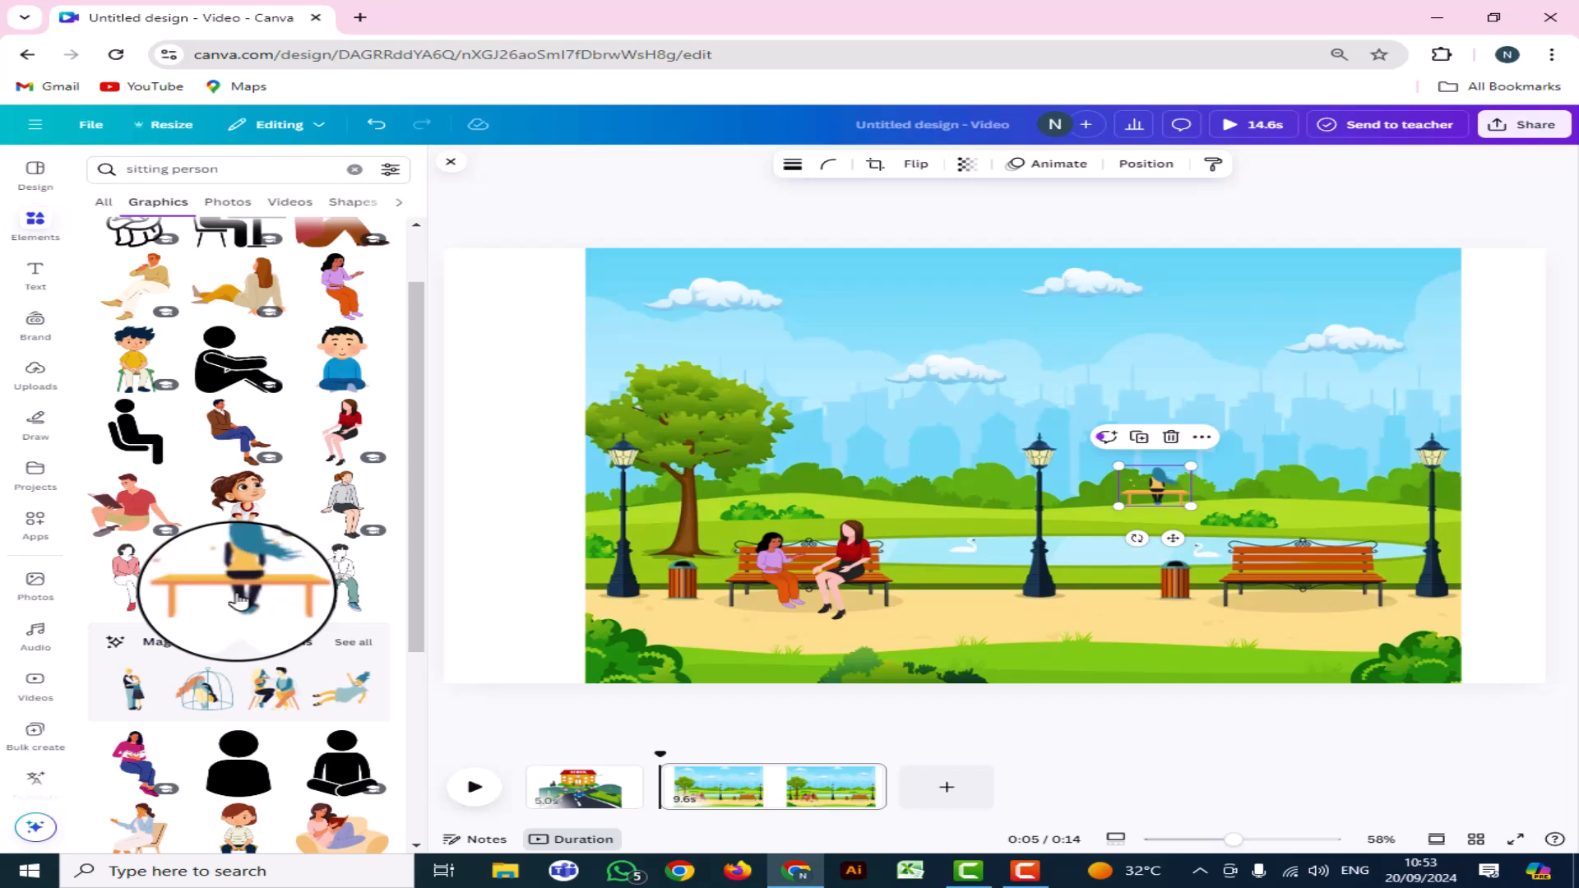
Add the seated man in the yellow sweater from the "sitting person" graphics, shrink him, and seat him on the right park bench
scroll(238, 600, down, 5)
scroll(238, 600, down, 5)
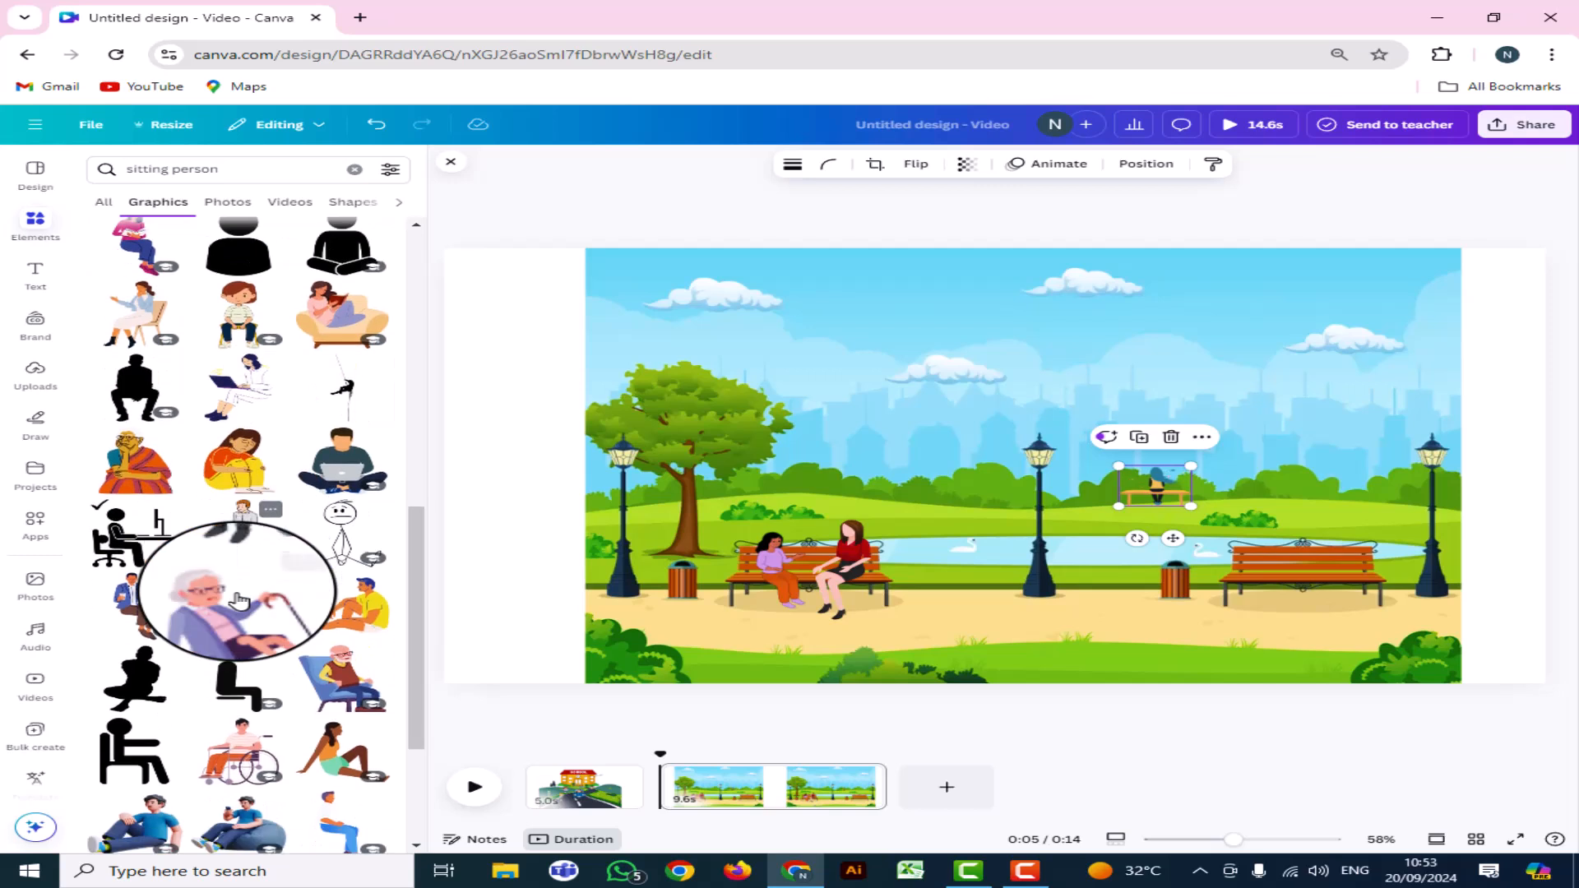
scroll(239, 600, down, 5)
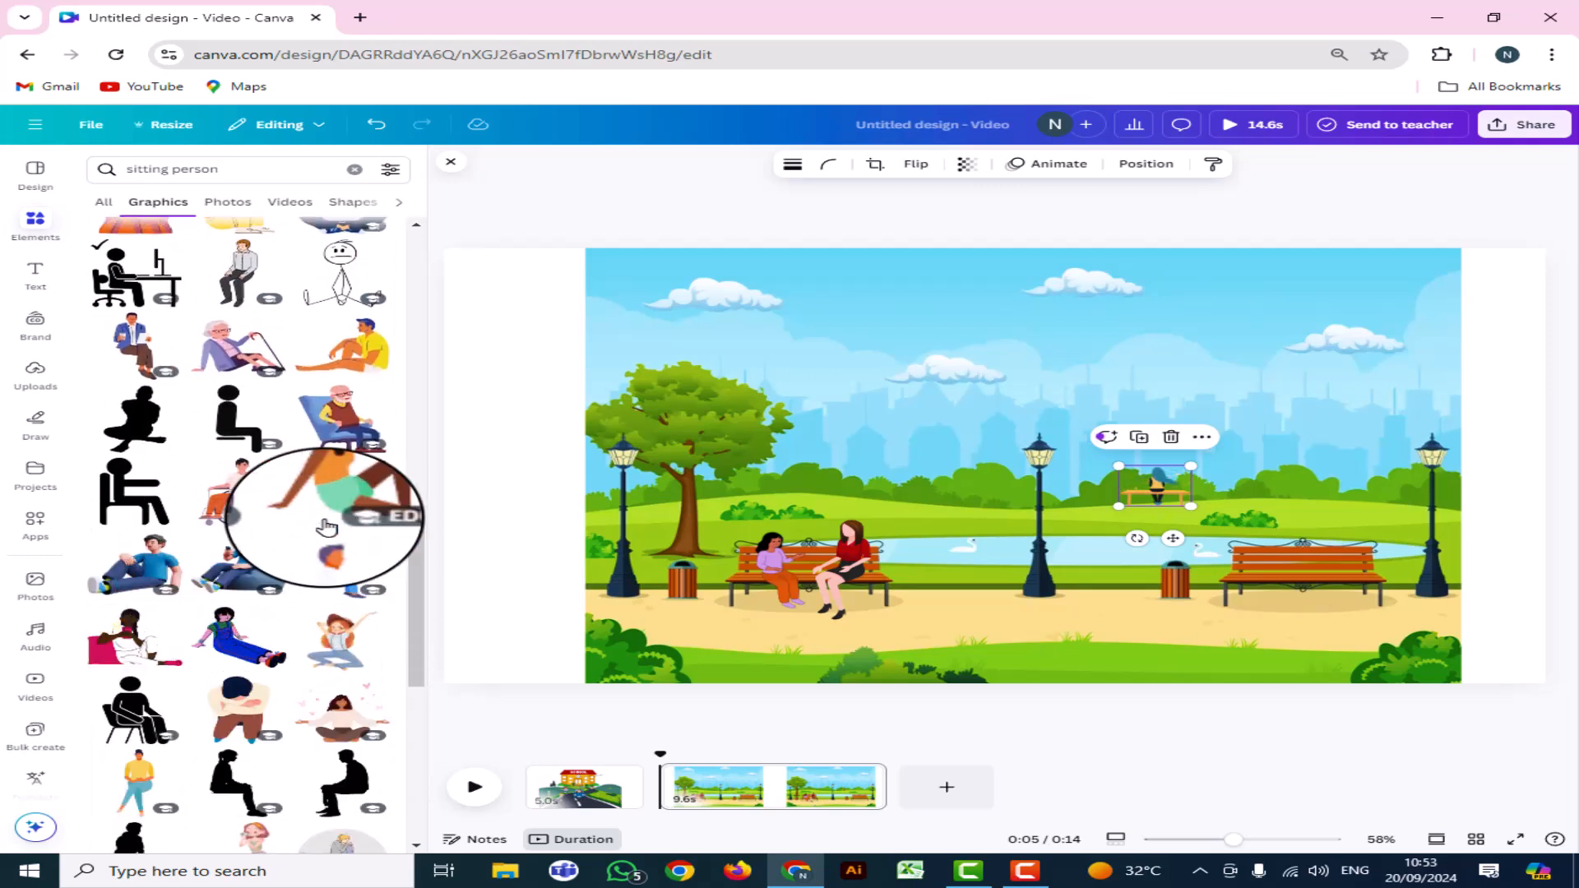
scroll(313, 522, down, 3)
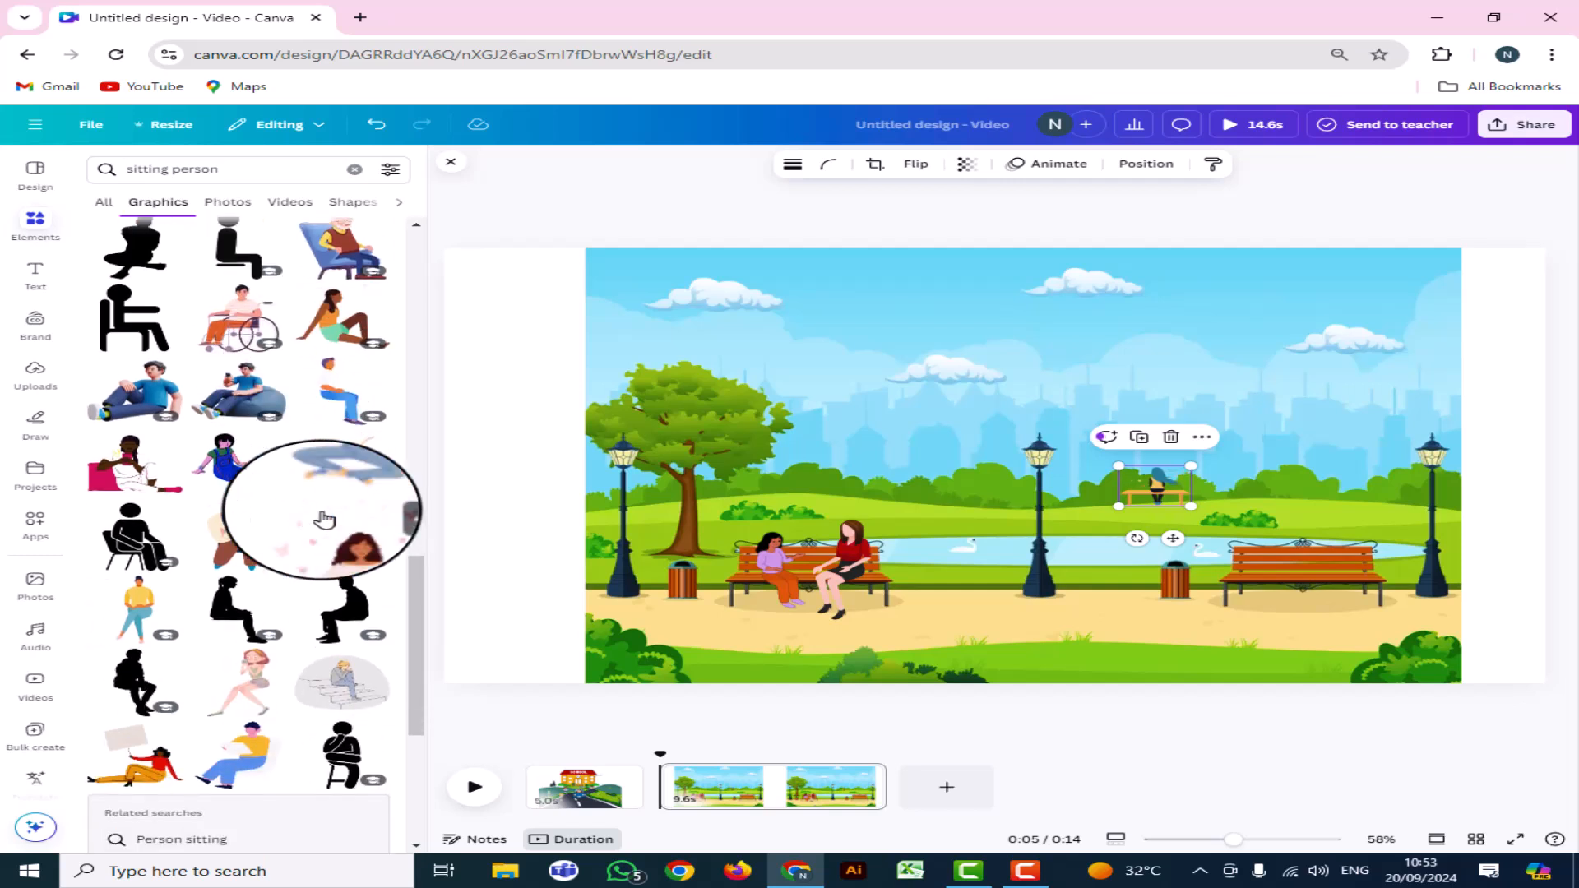
click(237, 752)
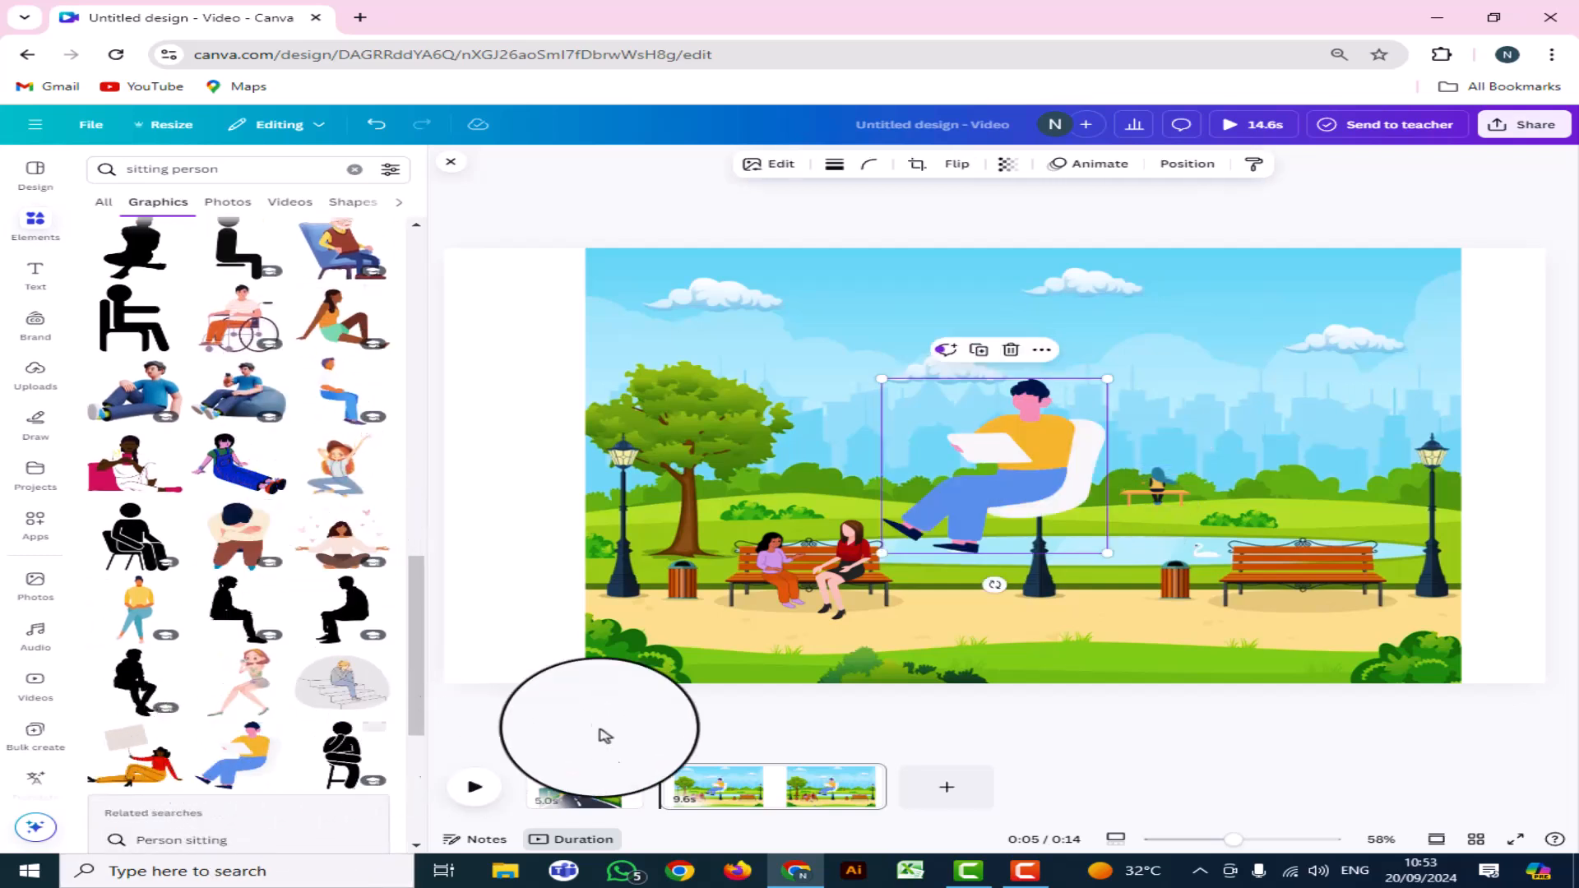
click(1008, 345)
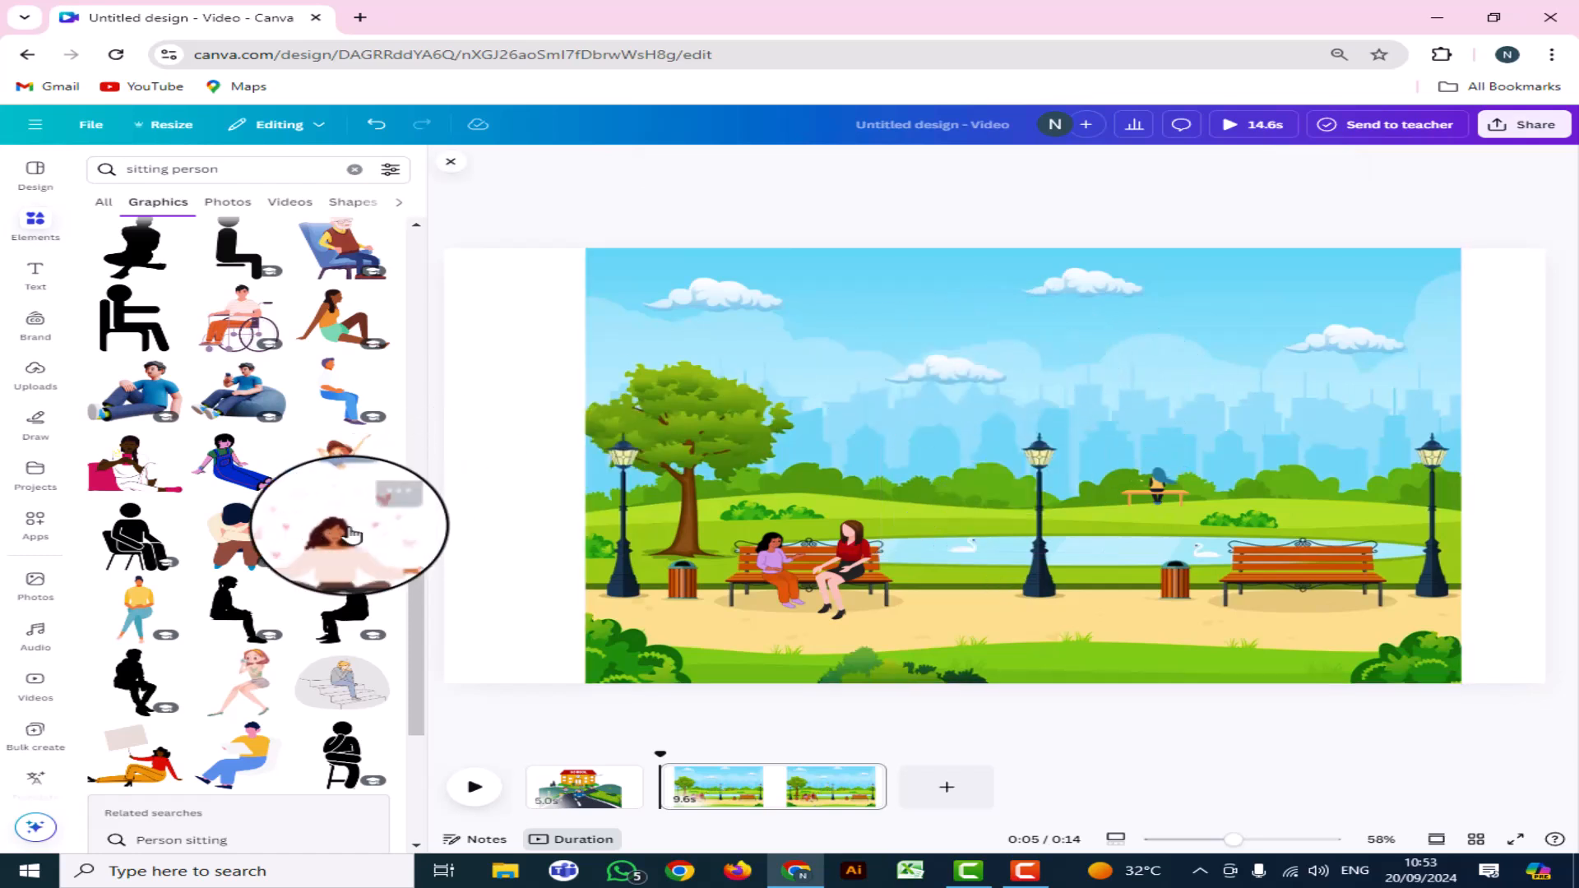
click(133, 613)
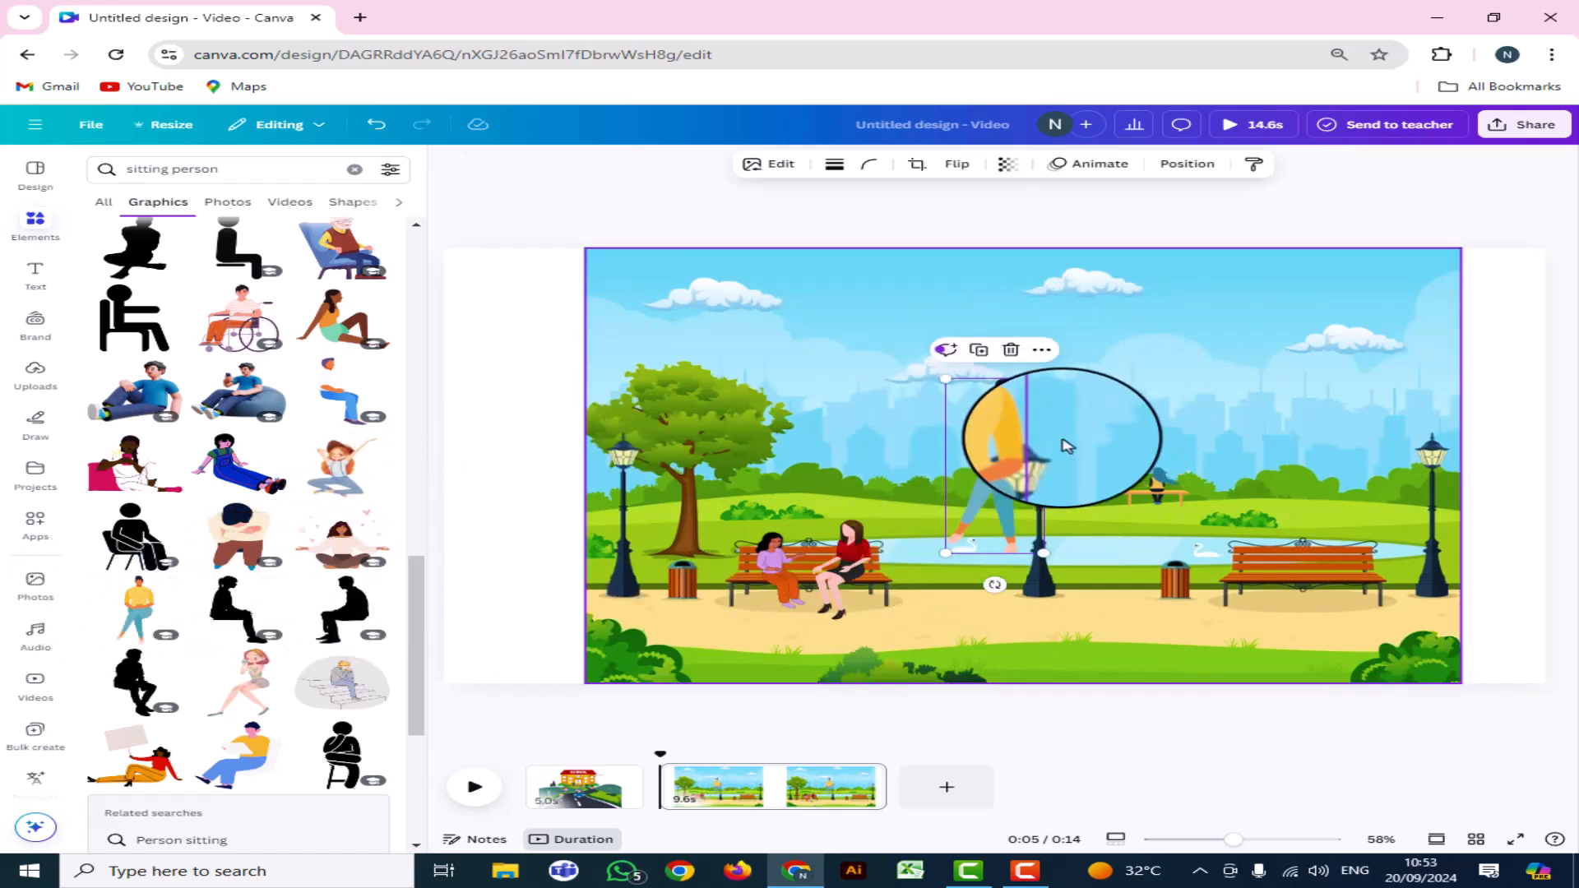
drag(984, 484, 1296, 500)
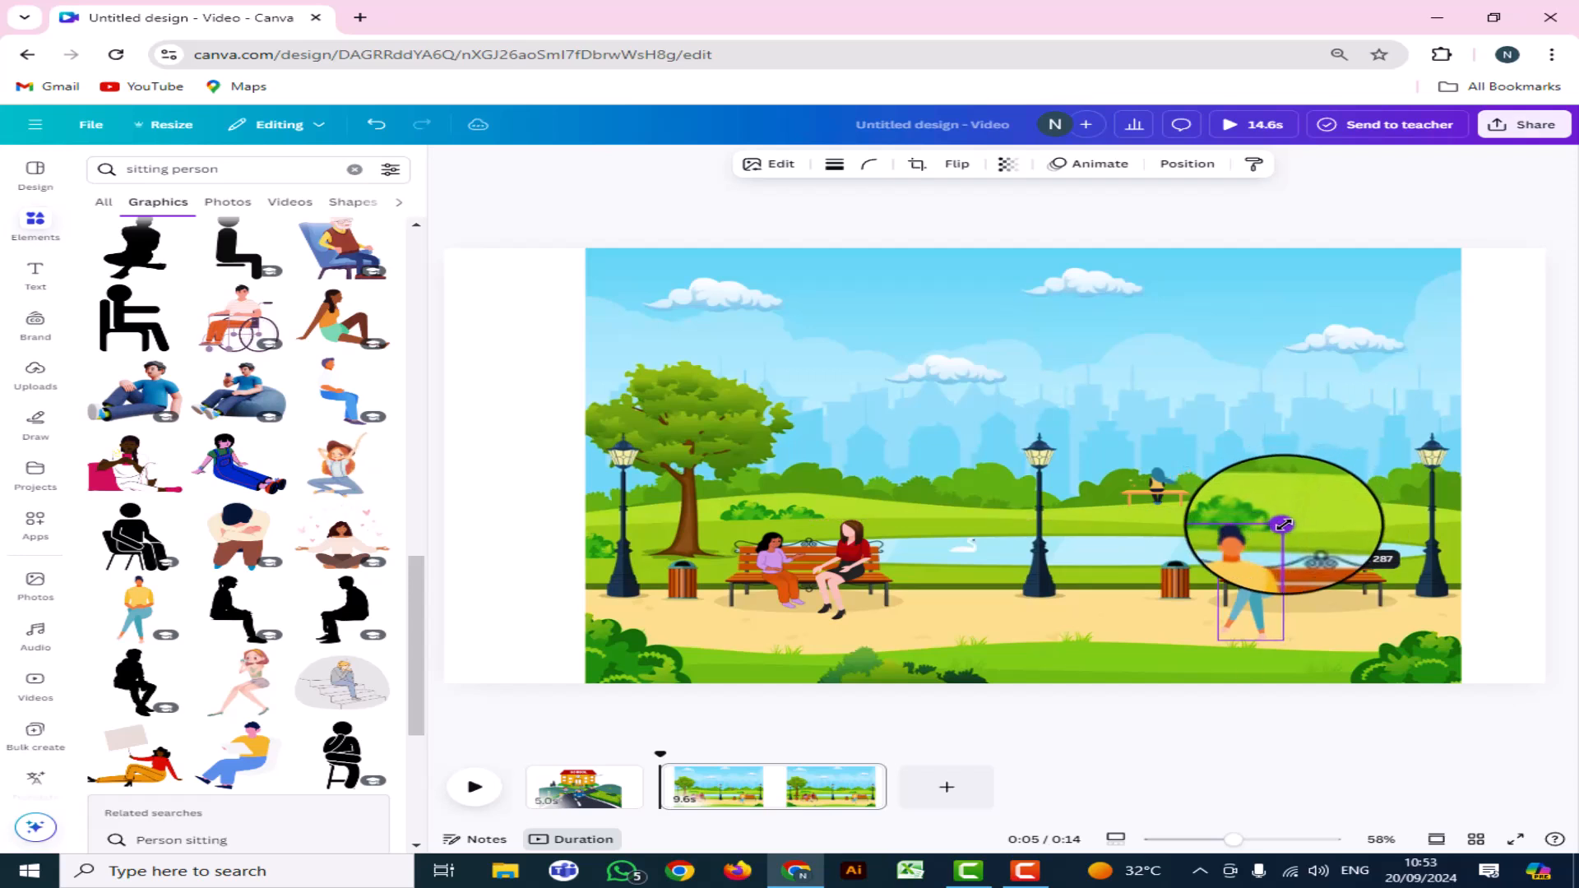
drag(1267, 596, 1283, 574)
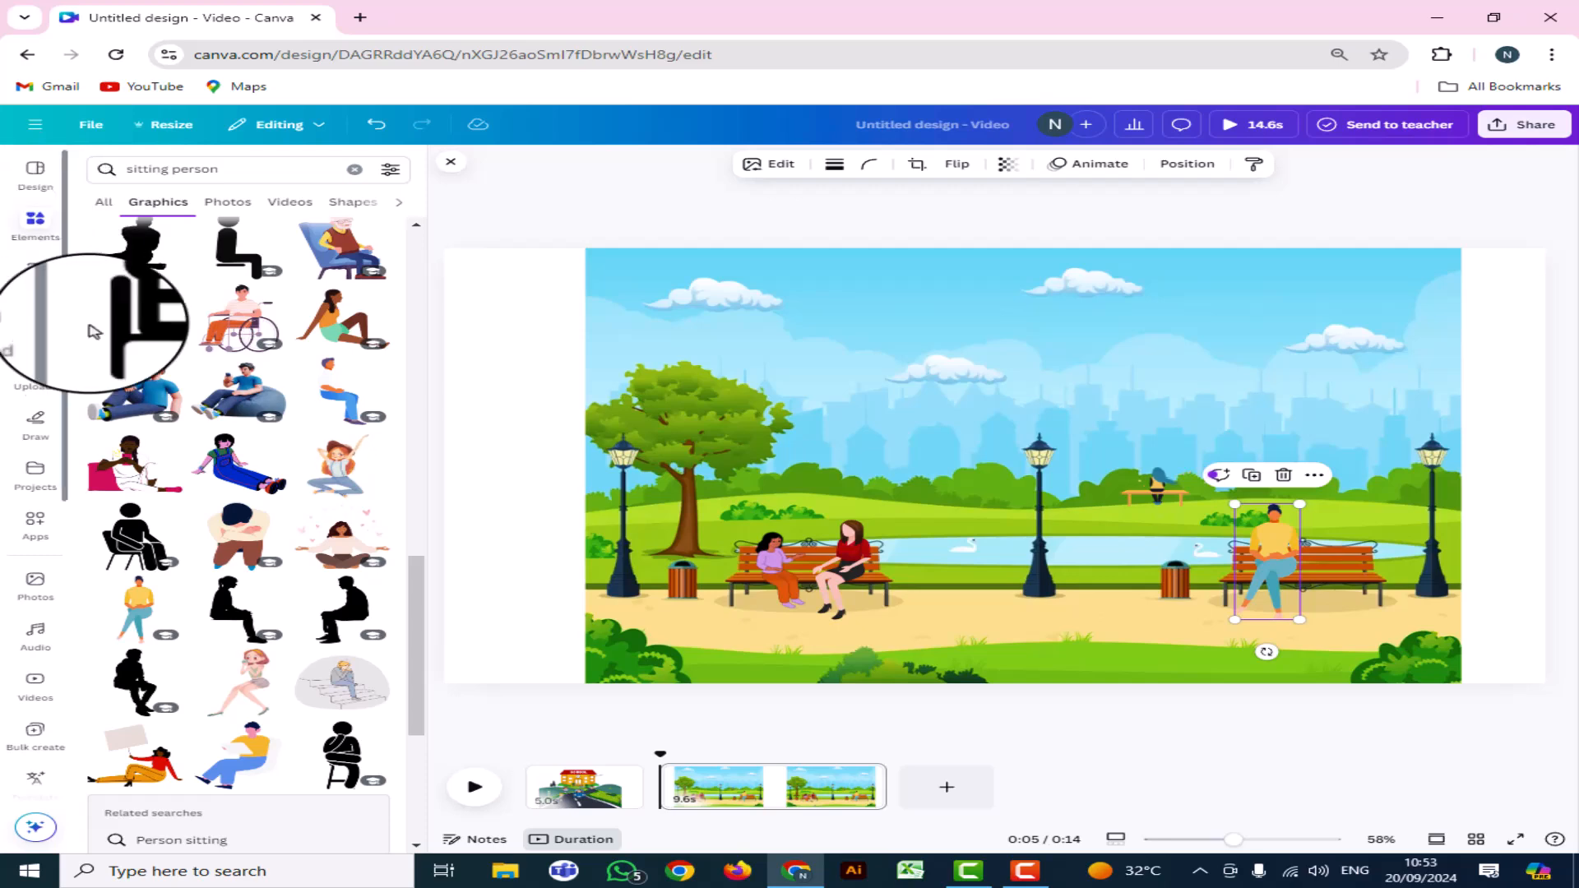
Replace the elements search with "walking person"
scroll(171, 401, down, 3)
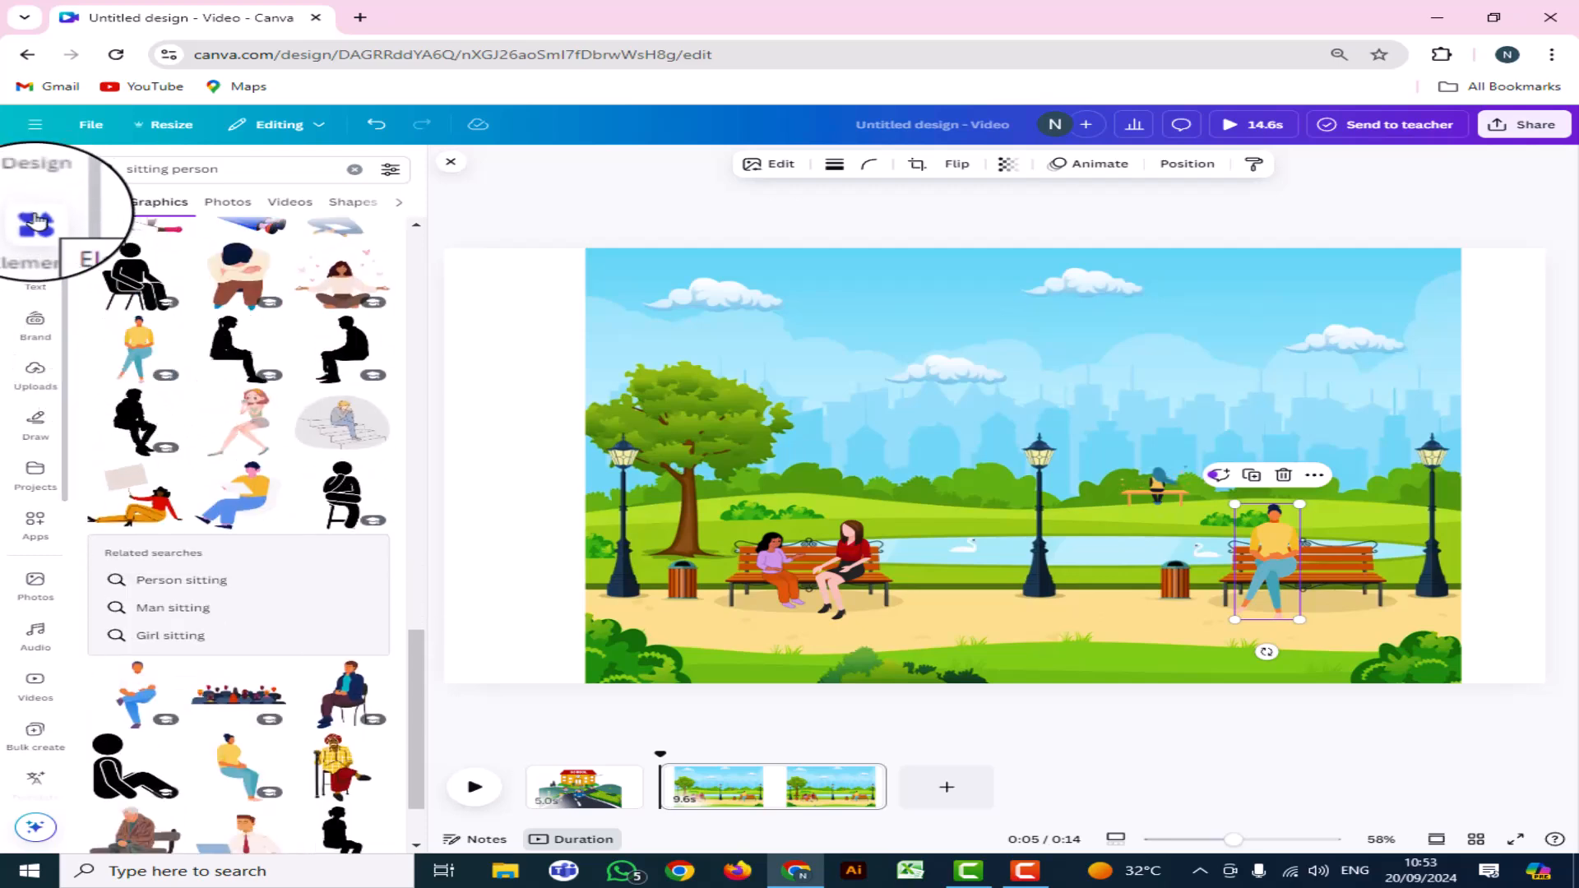
click(219, 168)
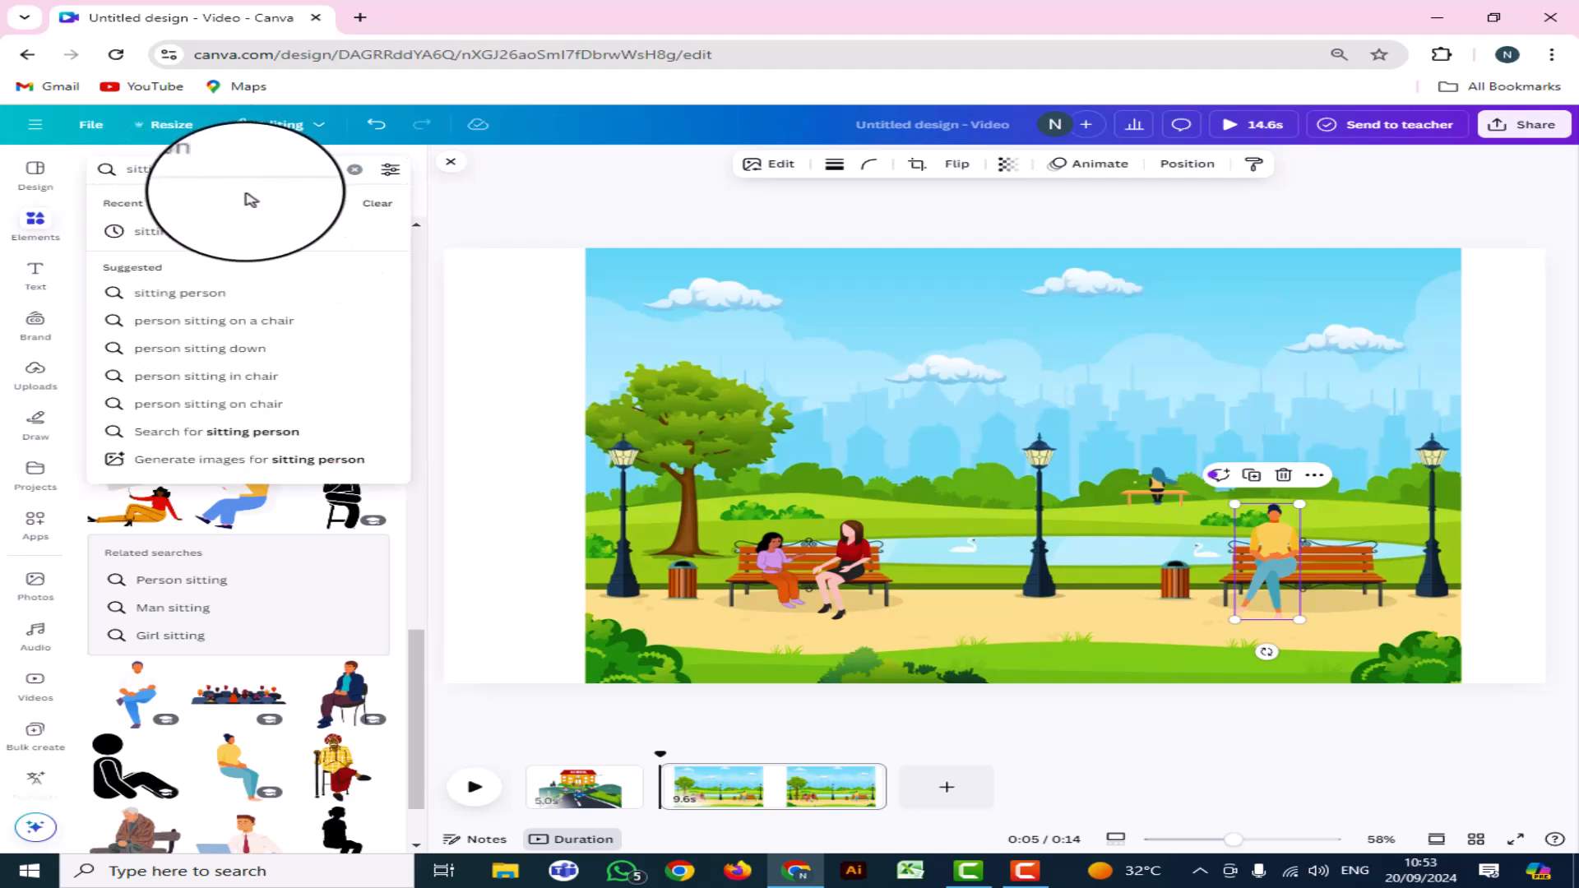
key(BackSpace)
key(BackSpace)
key(BackSpace)
key(BackSpace)
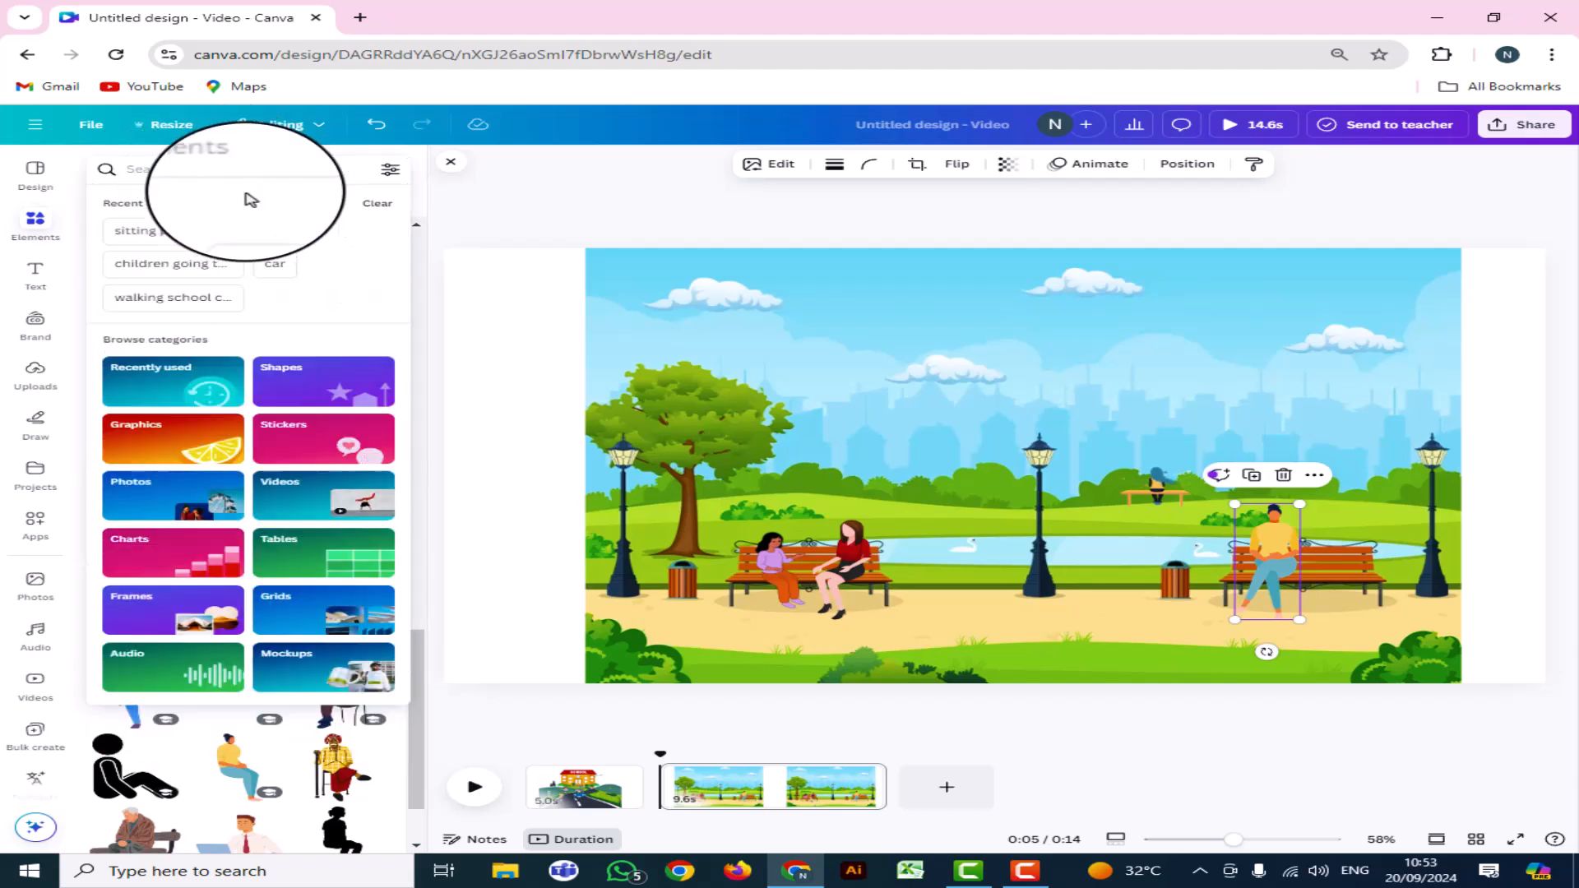
text(wal)
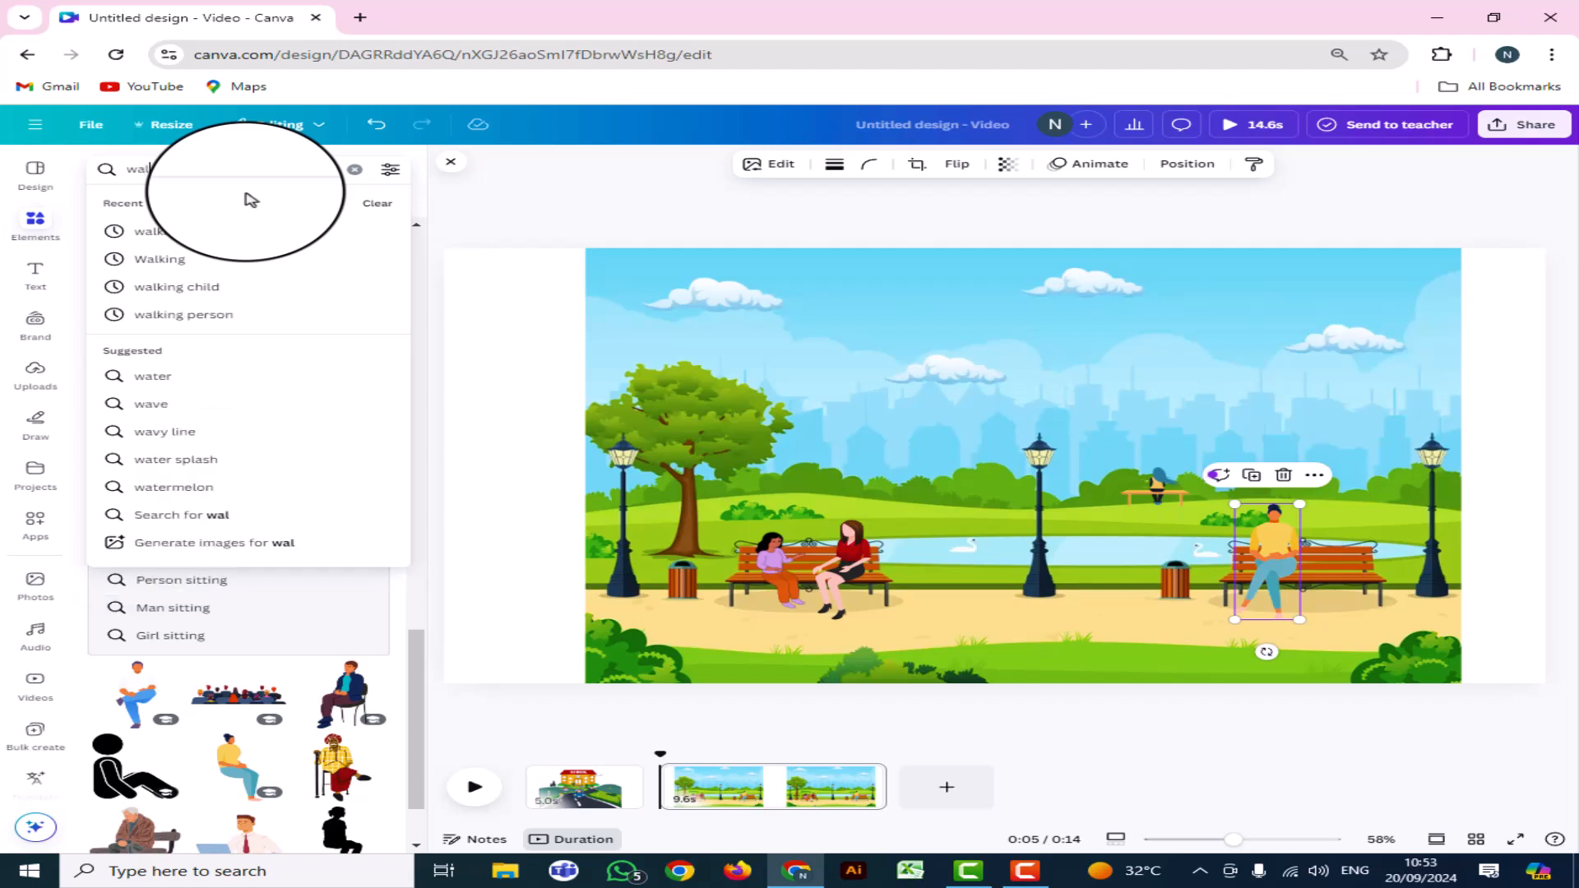
text(king per)
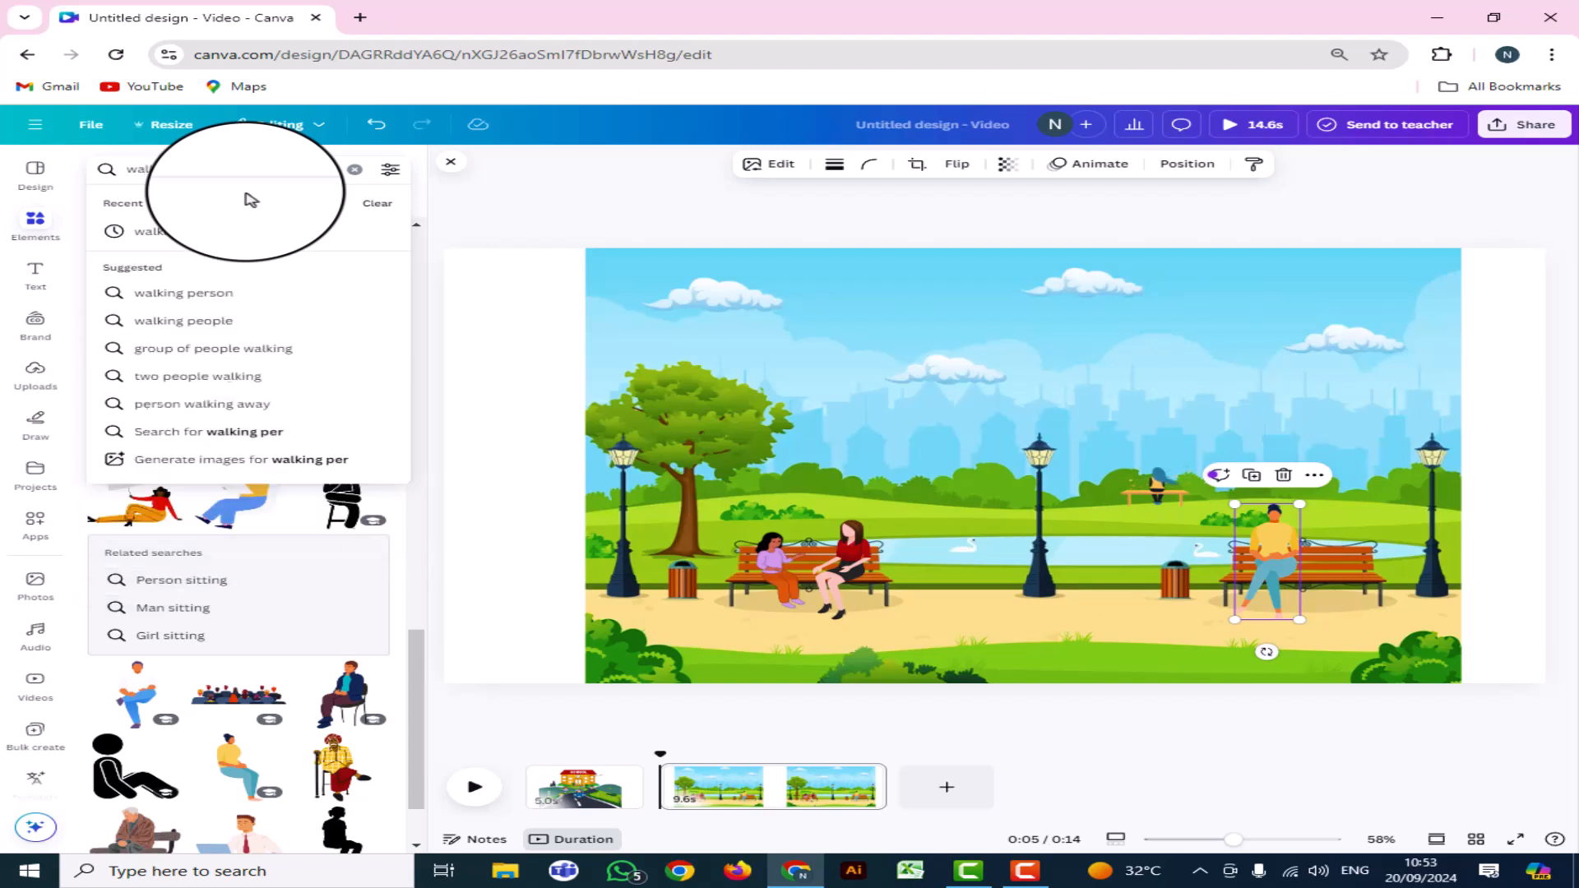
text(som)
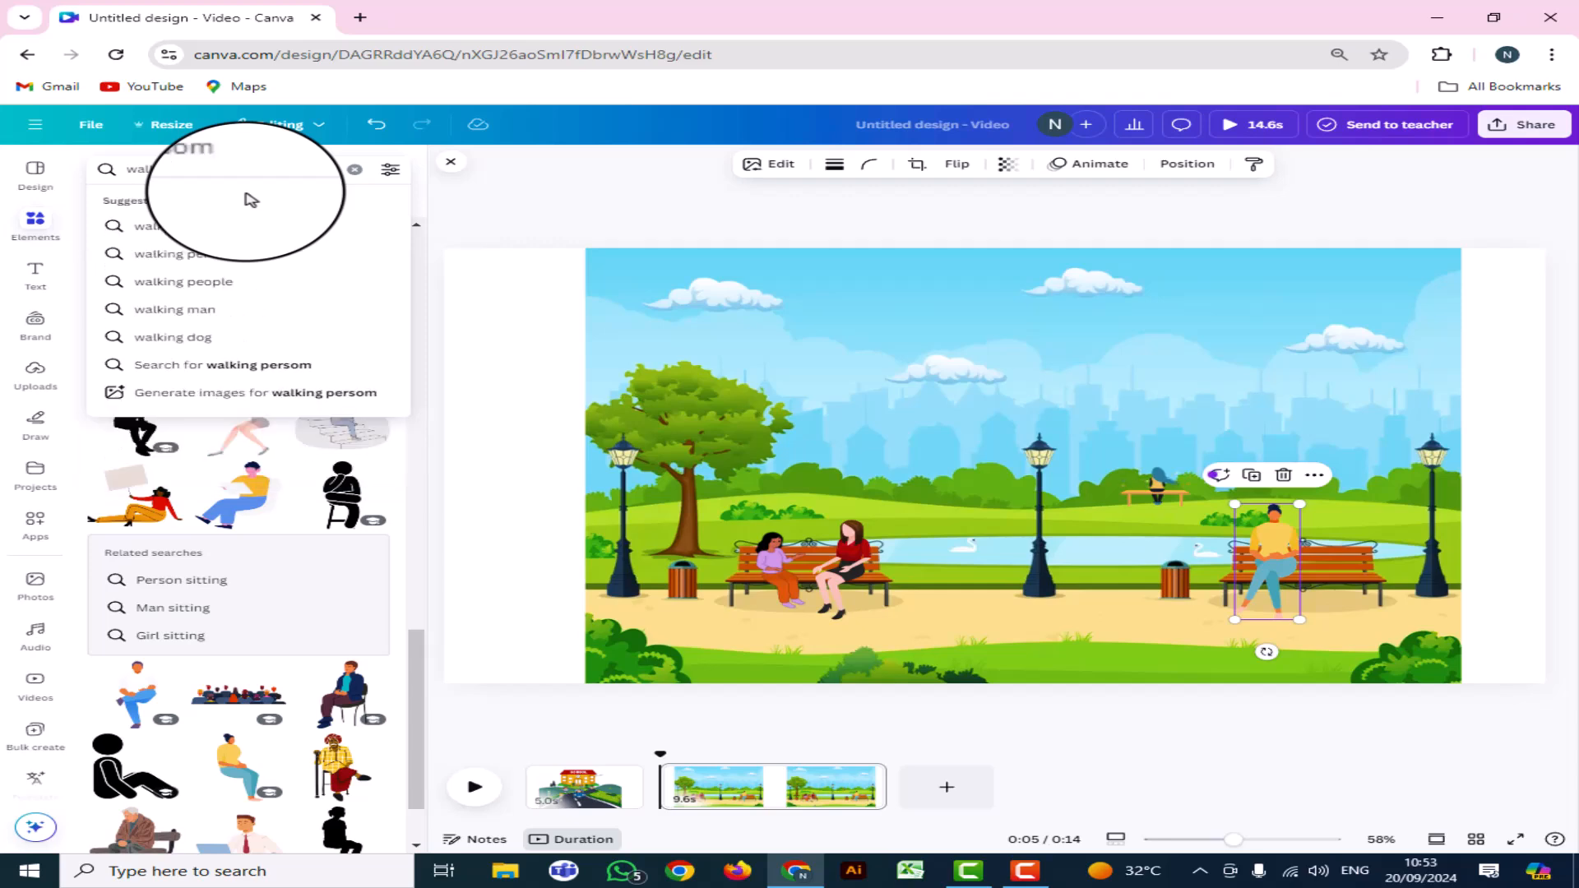
key(BackSpace)
text(n)
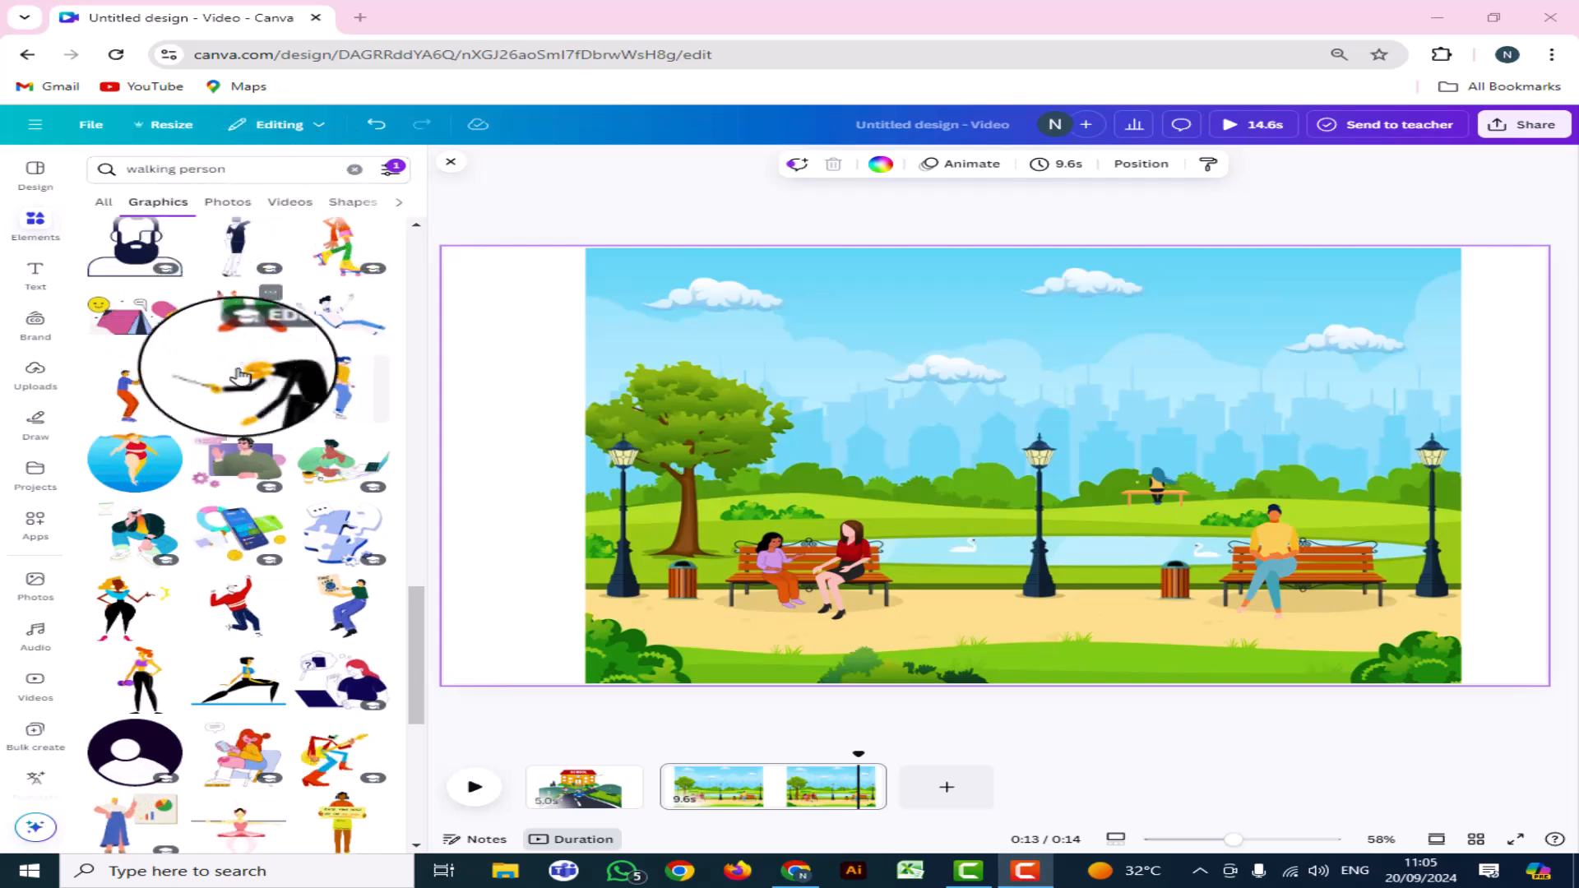
Add the animated walking girl with a ponytail from the "Walking" graphics, shrink her, and place her on the path by the left lamp post
scroll(247, 383, down, 3)
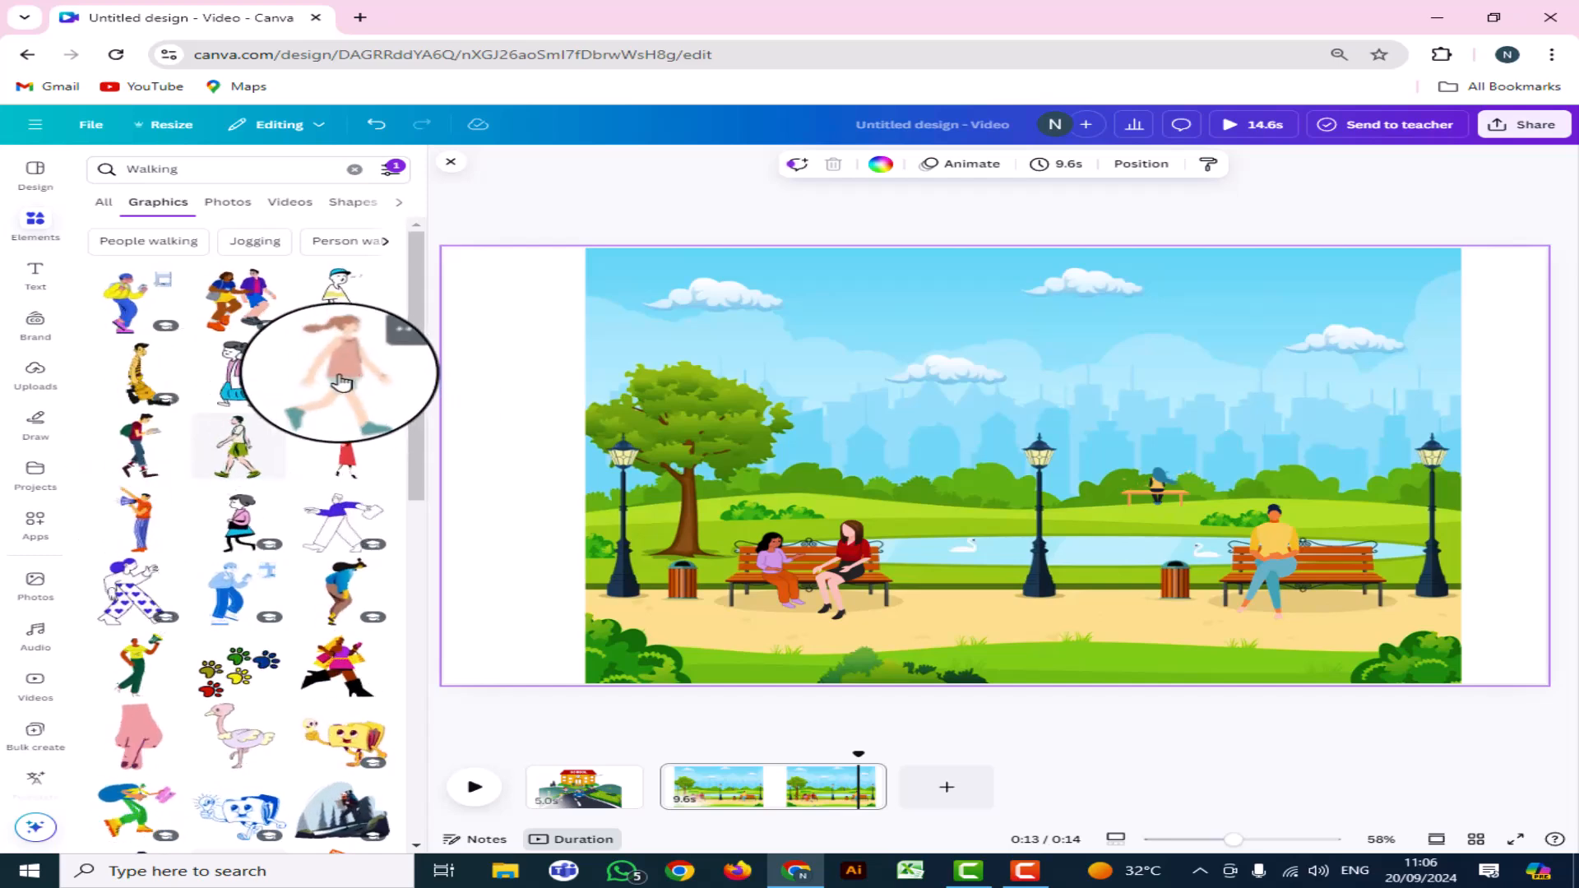
drag(341, 380, 1044, 395)
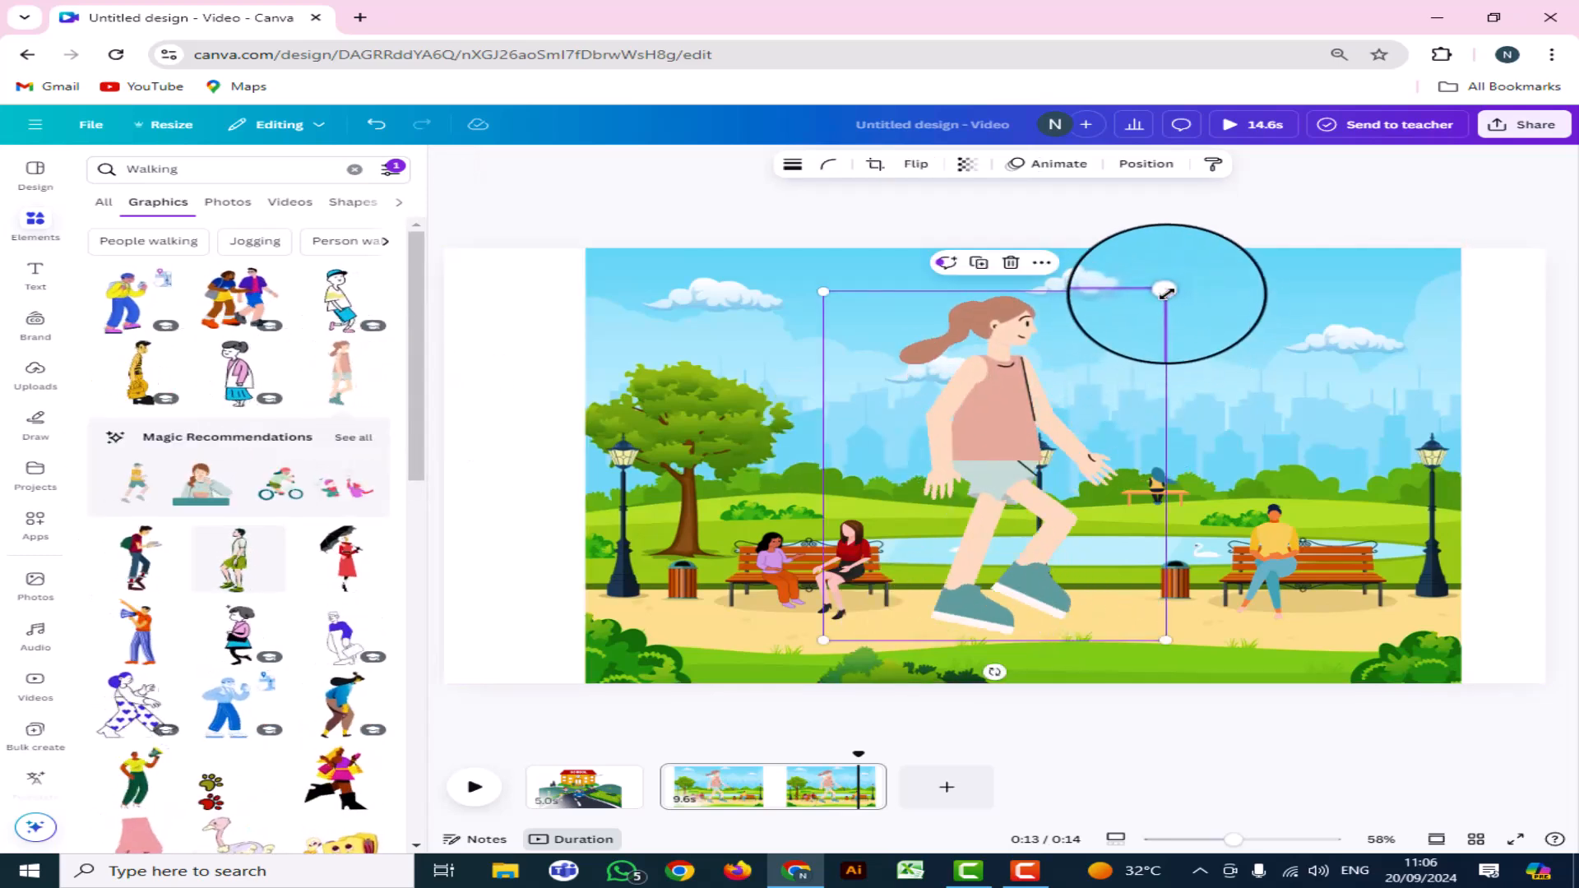
drag(1166, 293, 819, 473)
drag(871, 590, 630, 578)
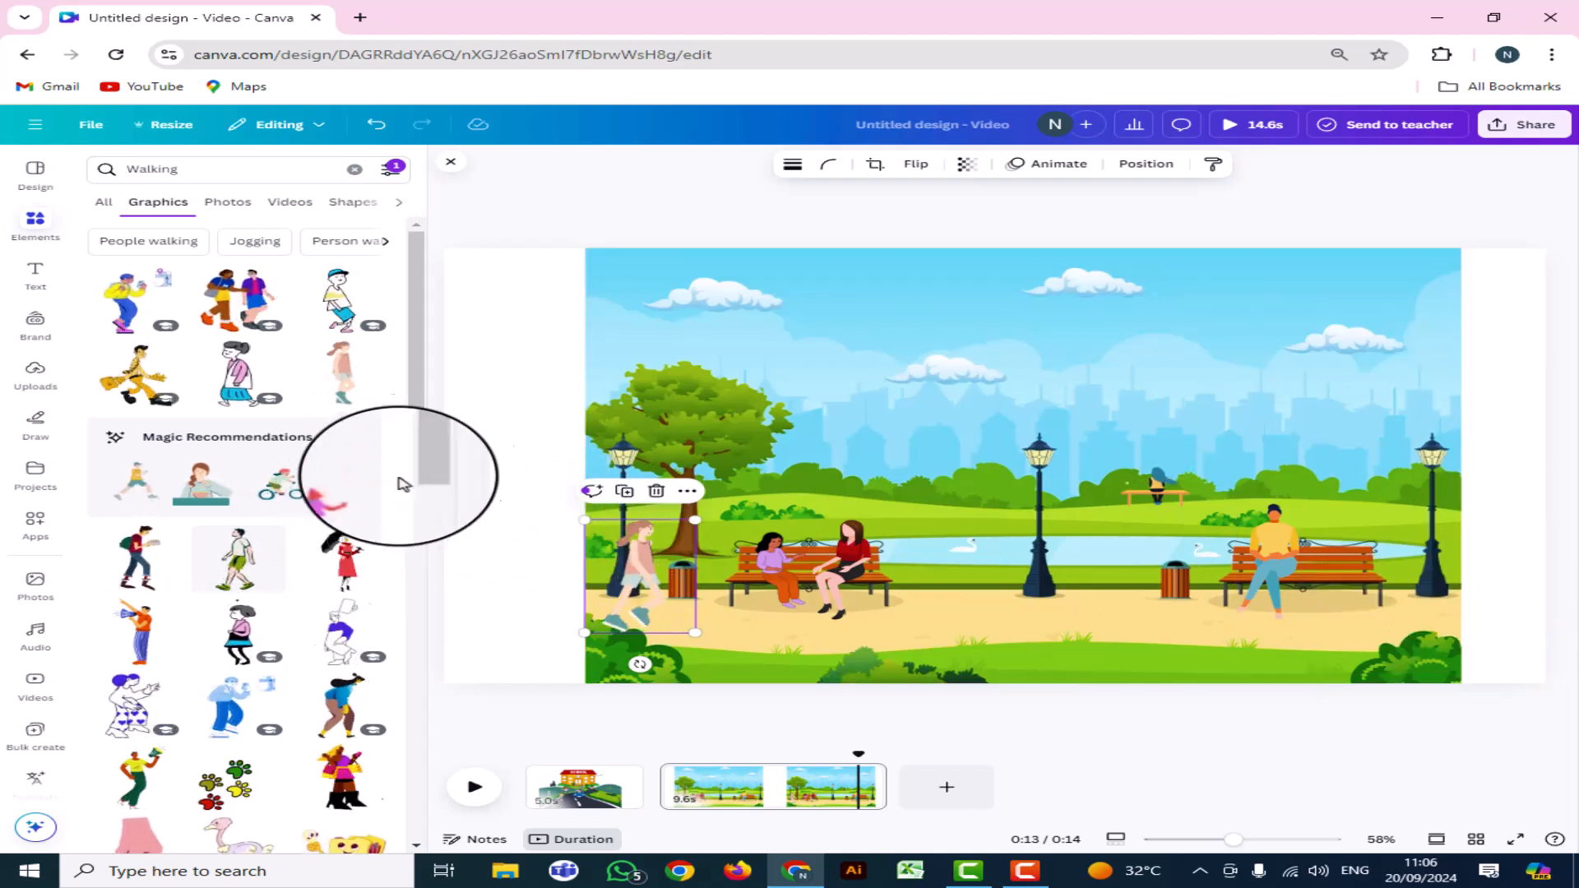
Add the running man in blue from the "walking person" graphics, shrink him, and place him on the grass behind the right bench
click(31, 234)
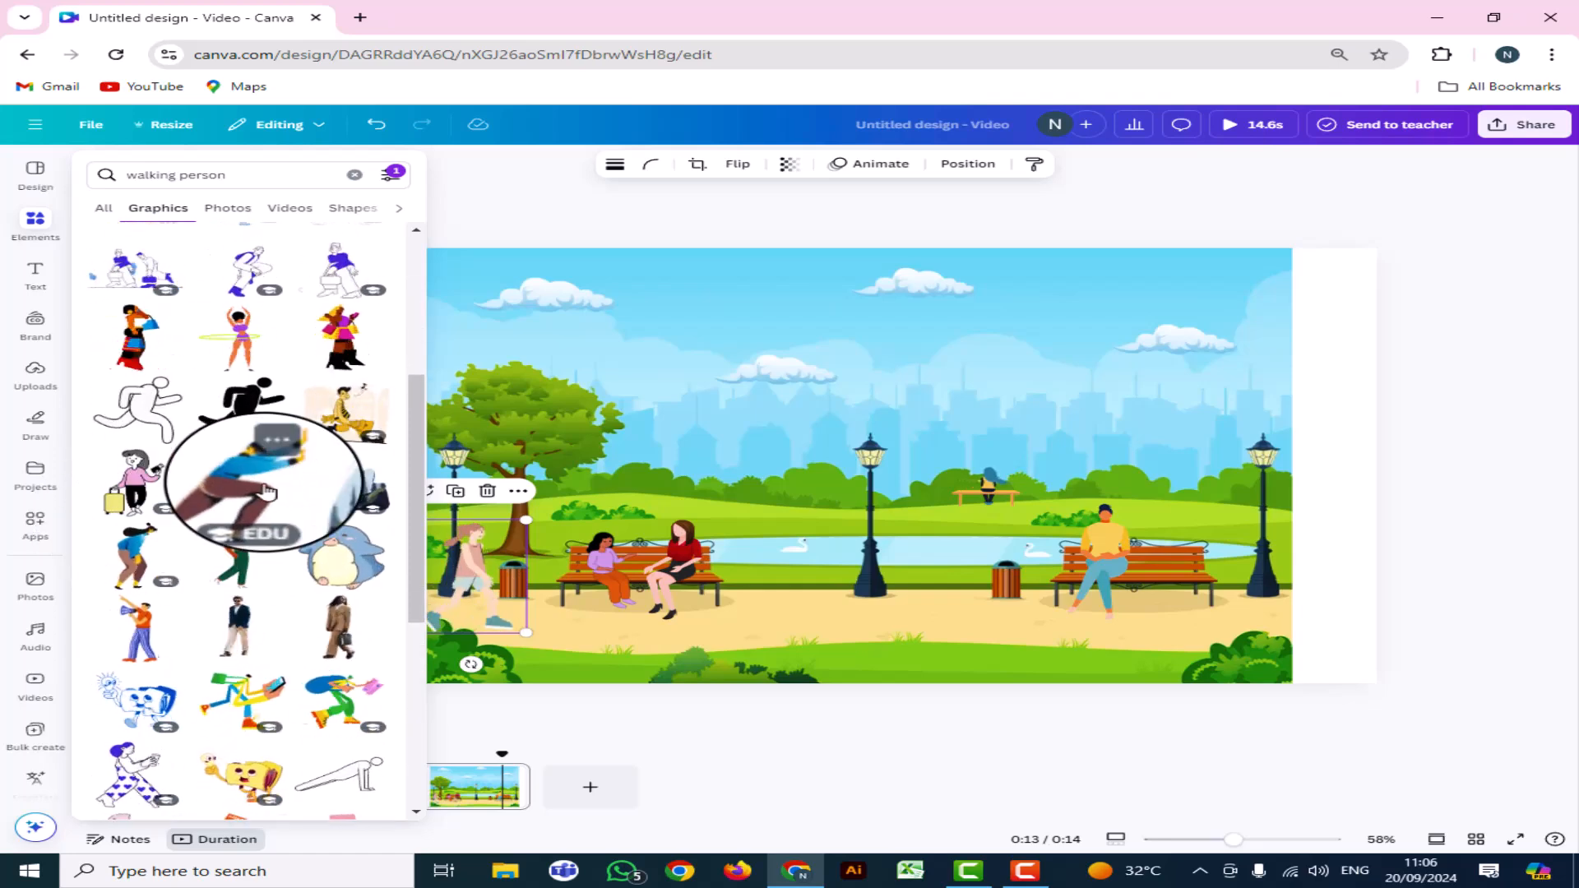
click(249, 489)
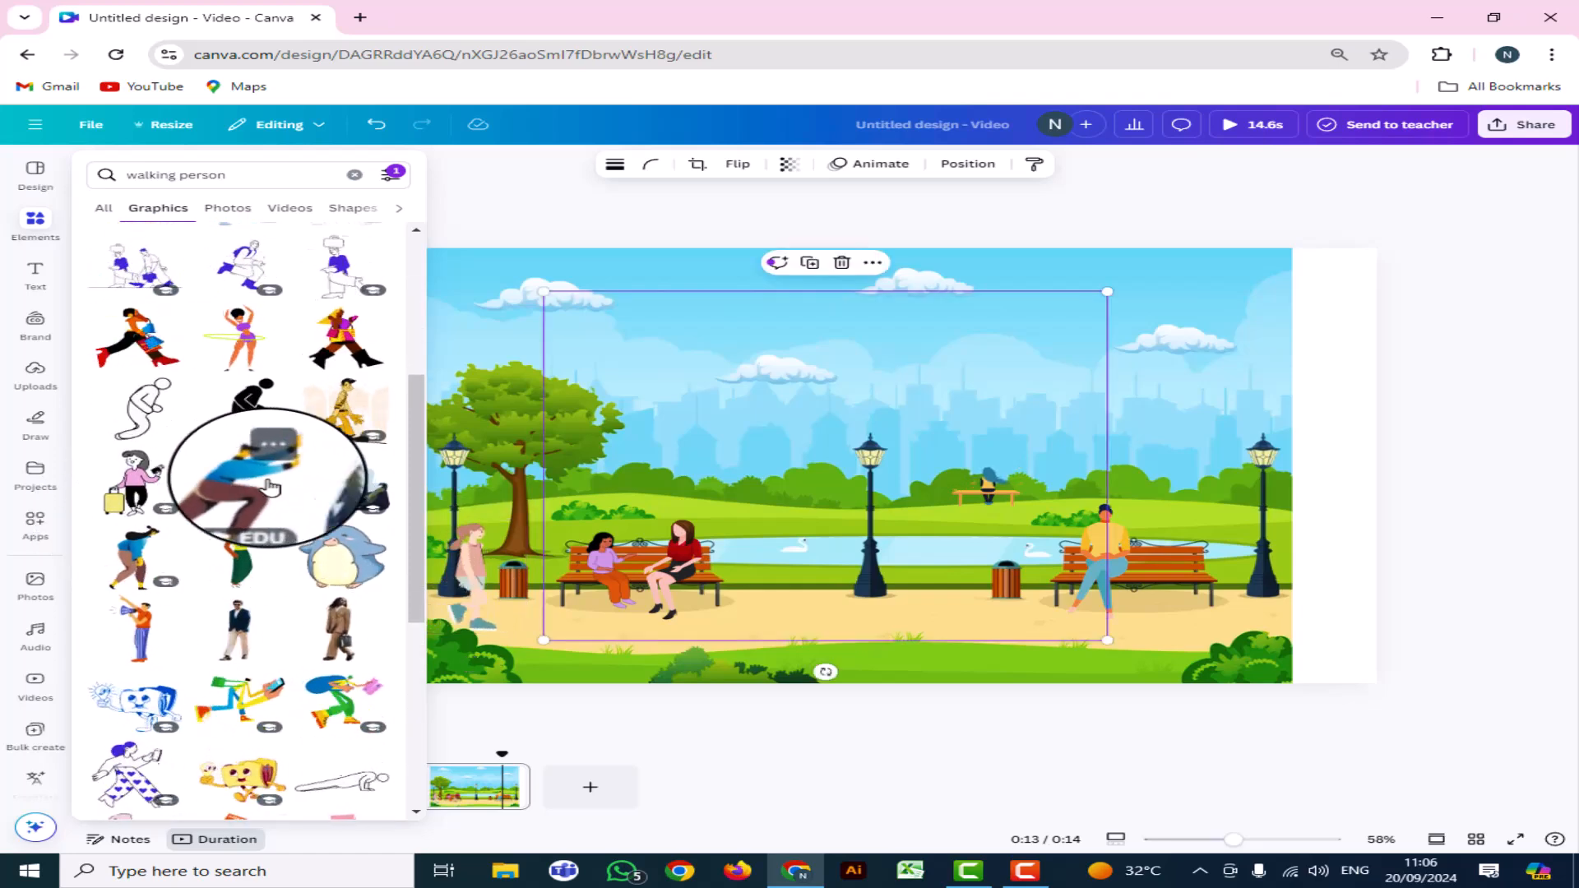
drag(1103, 296, 1196, 492)
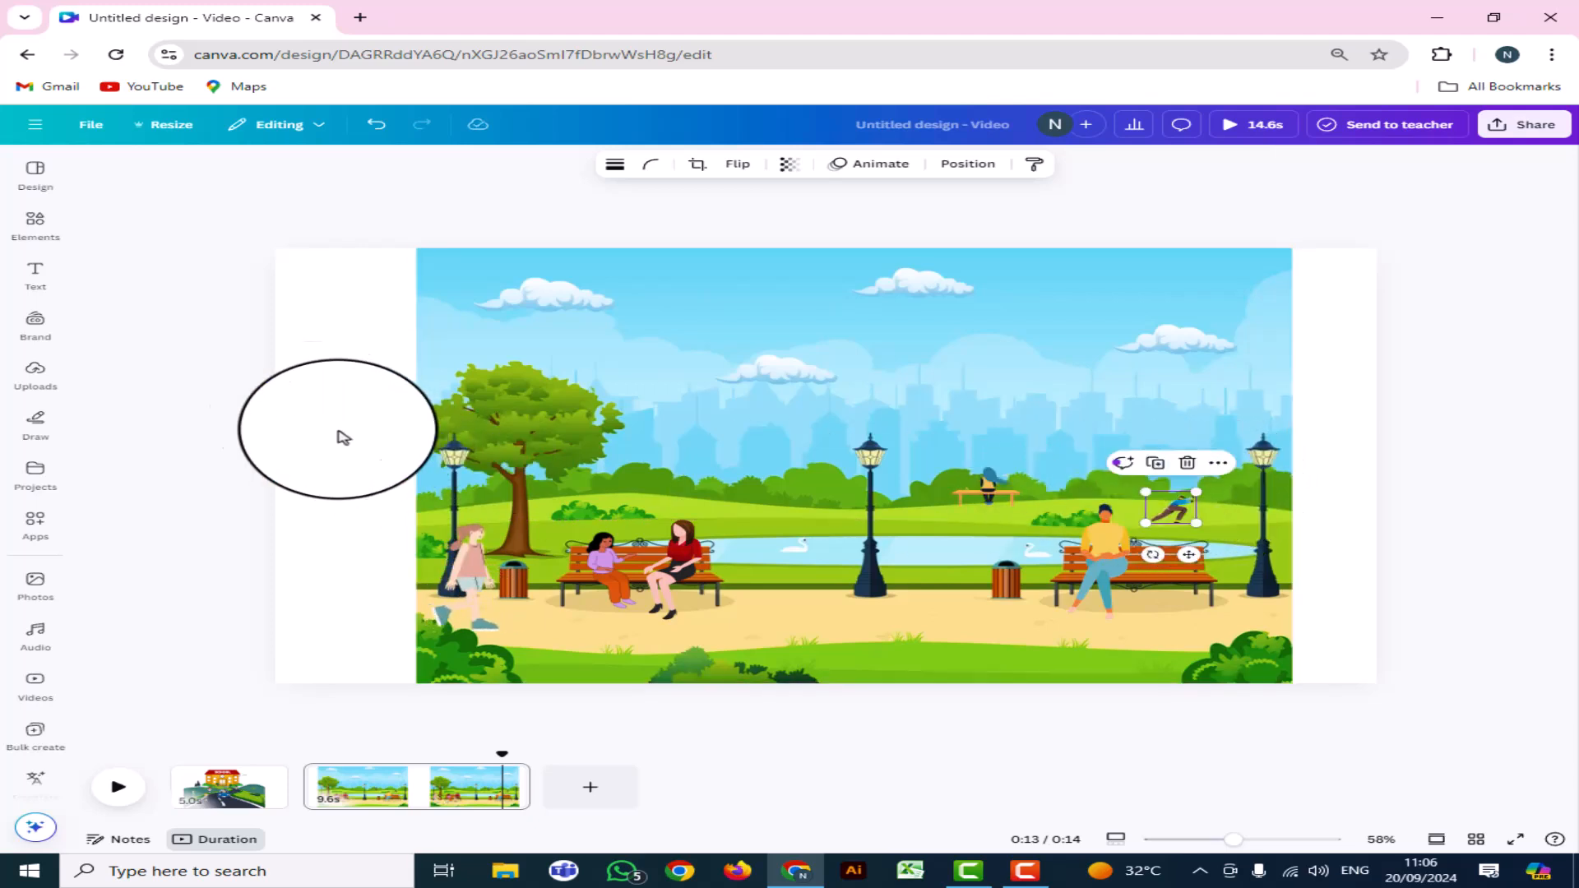
Add the lunging woman on a blue mat, shrink her, and place her on the grass between the tree and the lake
click(31, 233)
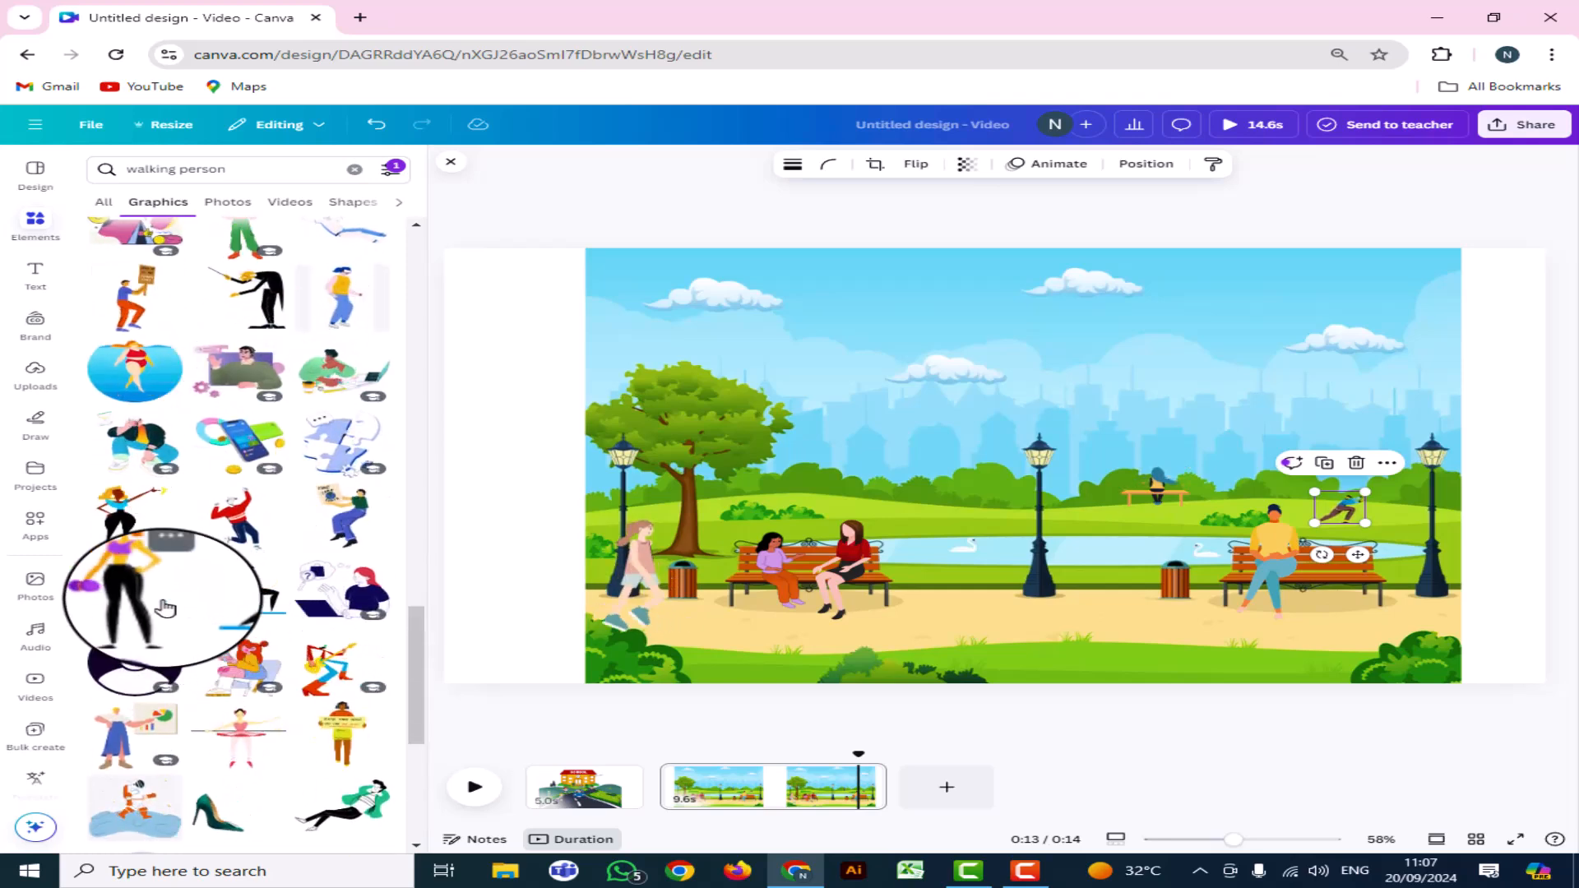
click(248, 597)
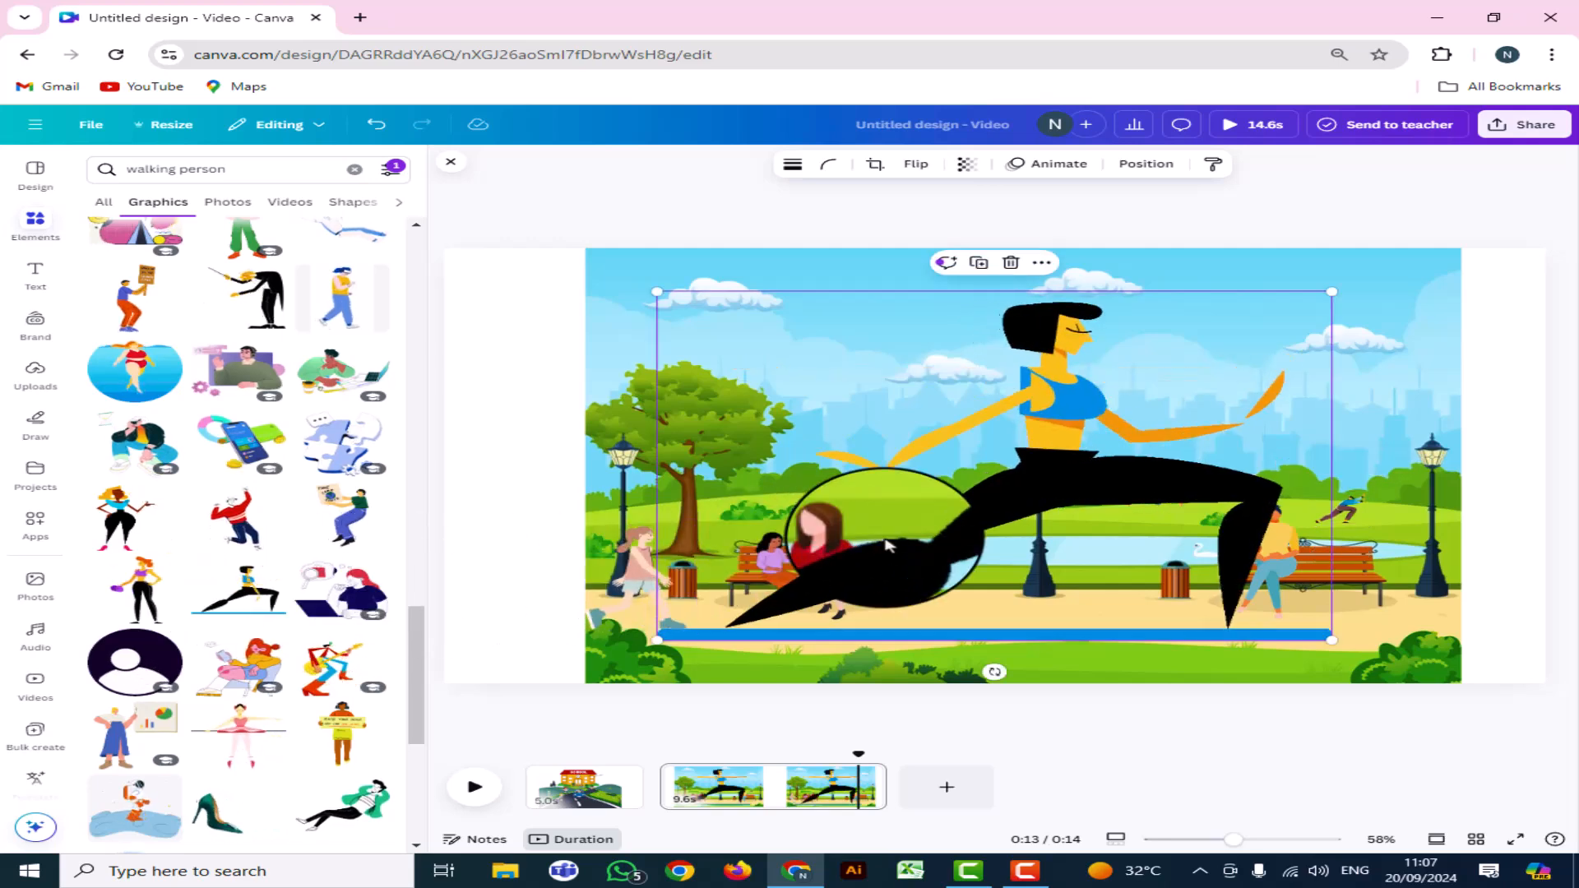
drag(1294, 311, 672, 551)
drag(687, 637, 855, 500)
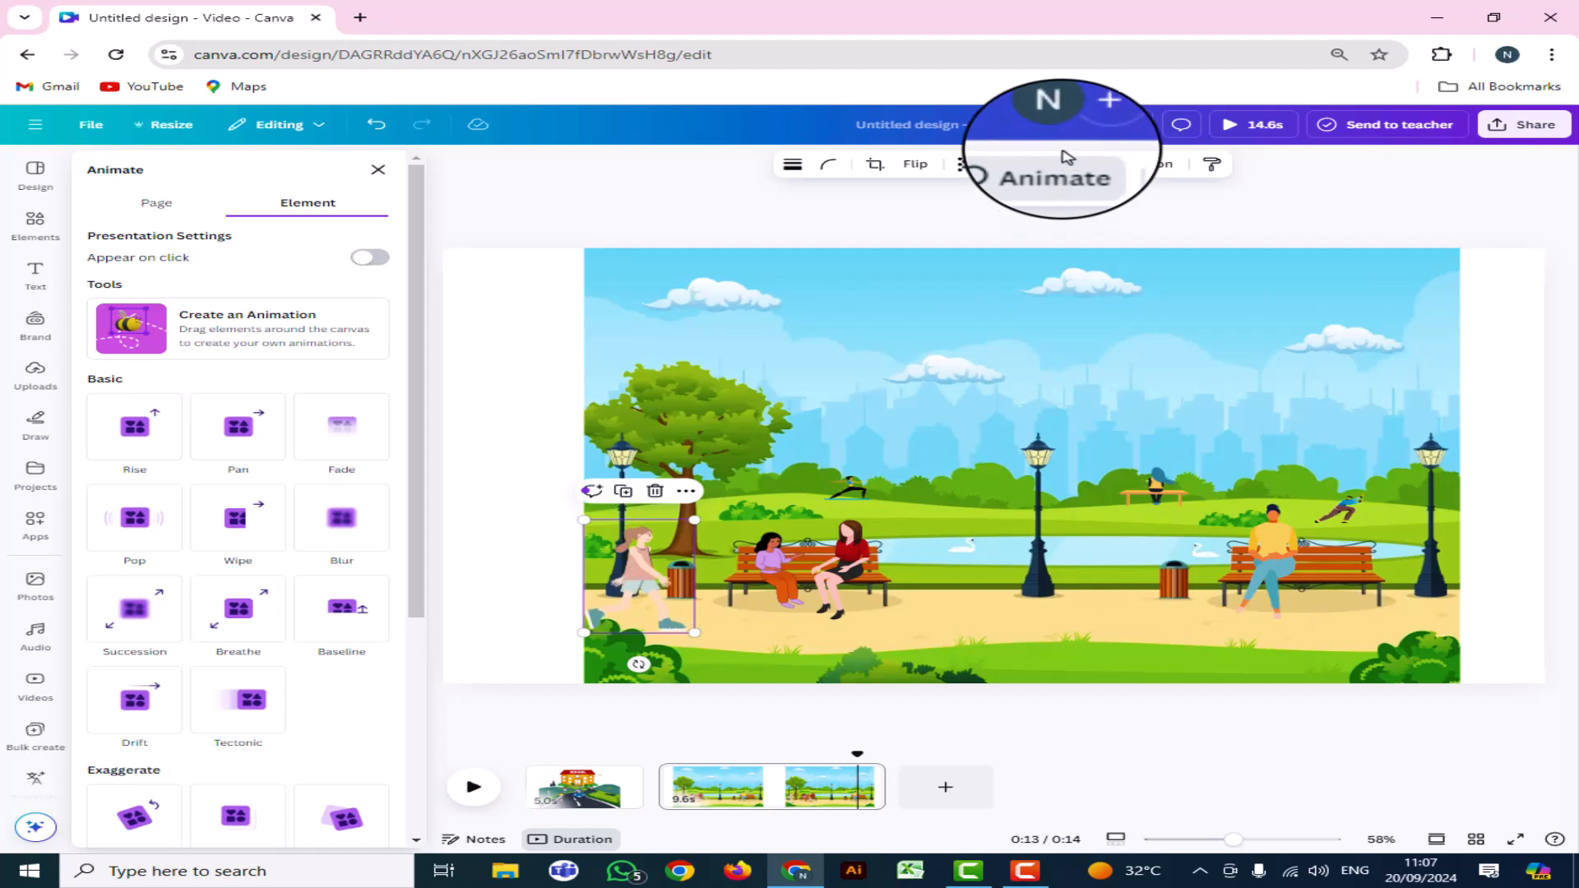
Create a custom animation moving the walking girl along the footpath past the park scene's right edge, and preview it from the page's start
click(308, 339)
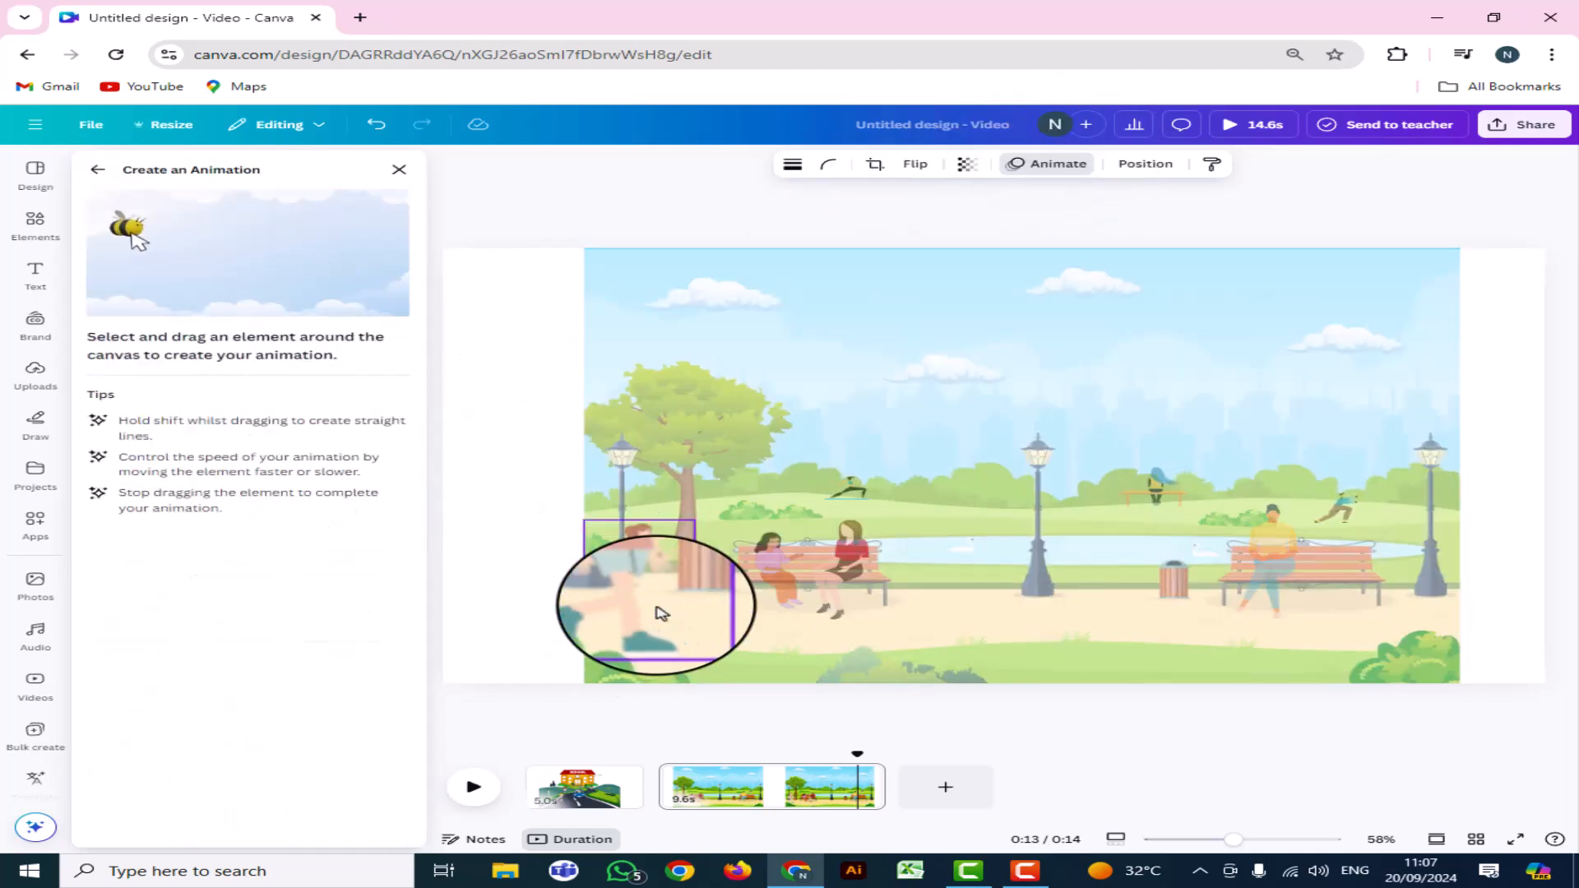
mouse_move(658, 613)
mouse_down()
mouse_move(776, 638)
mouse_move(1291, 634)
mouse_move(1480, 658)
mouse_up()
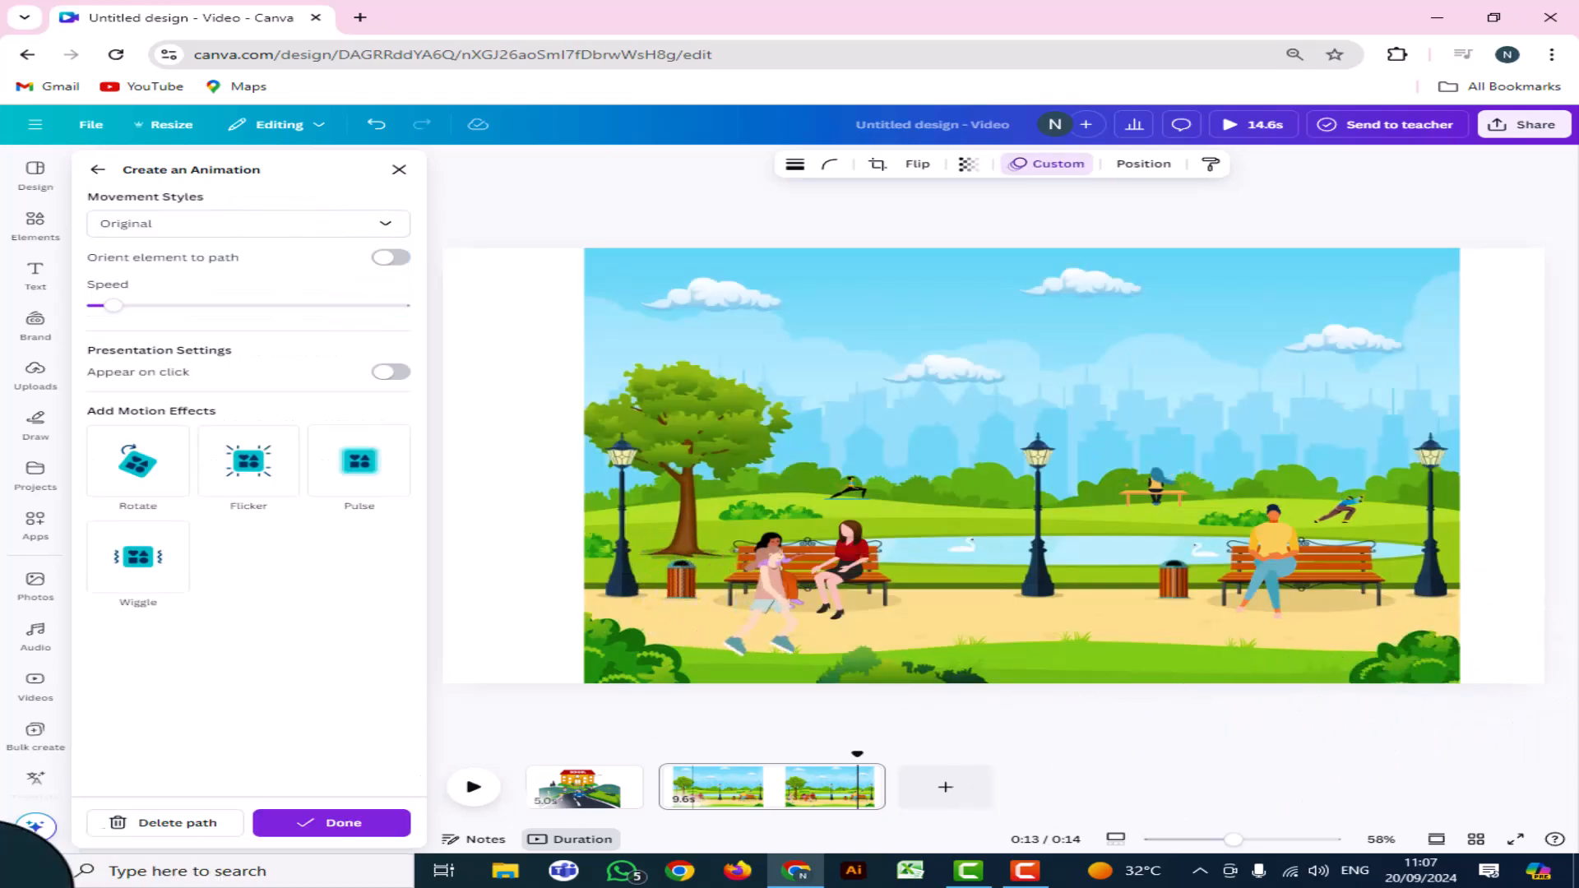
click(345, 822)
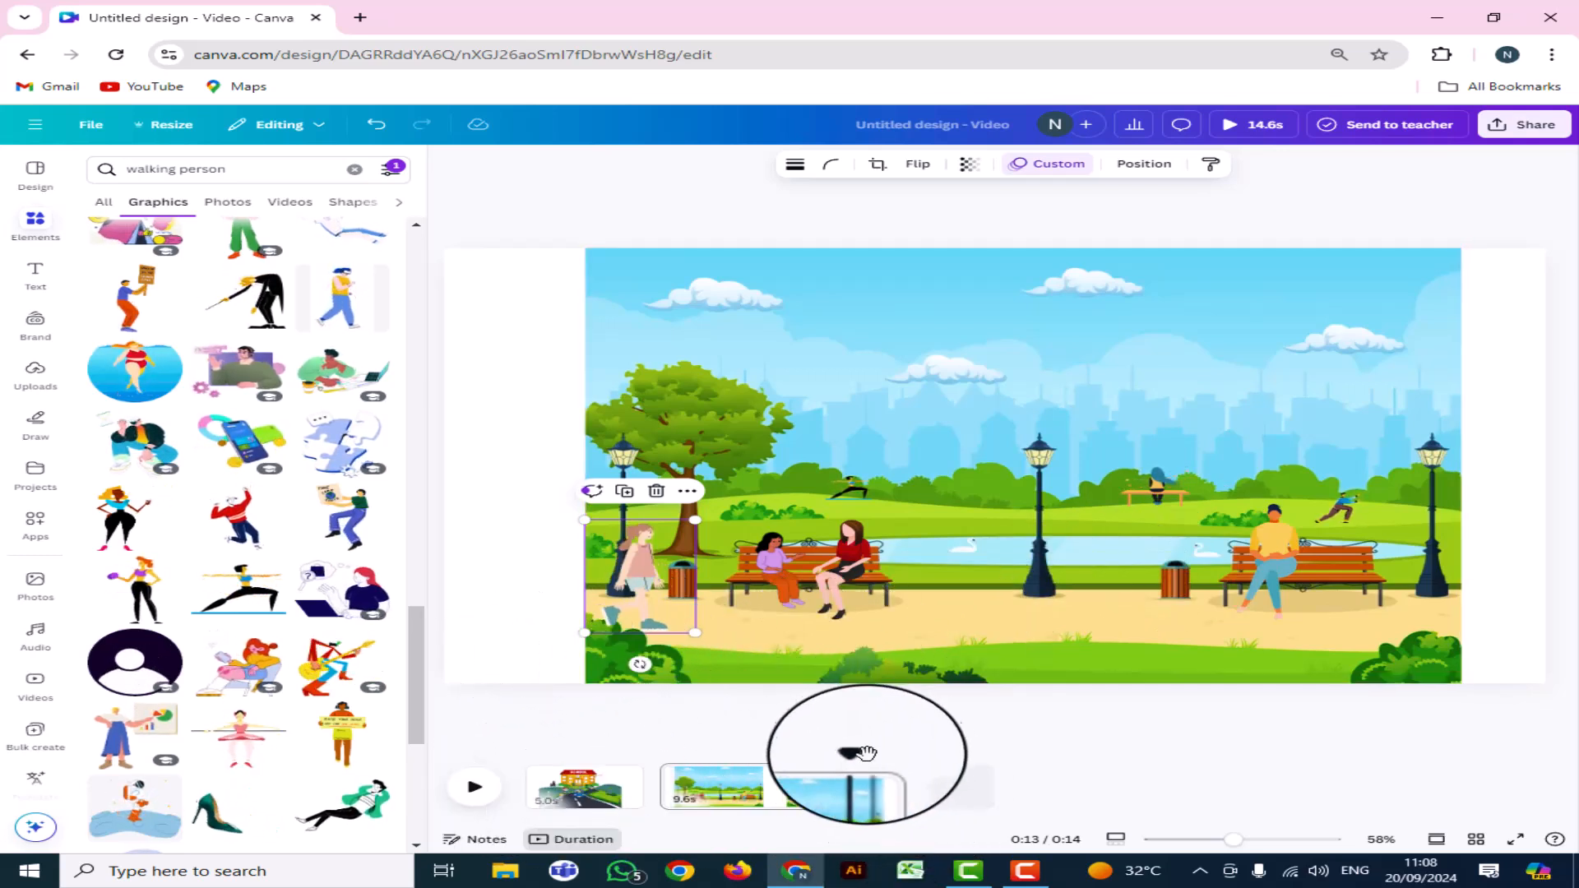
drag(858, 752, 661, 781)
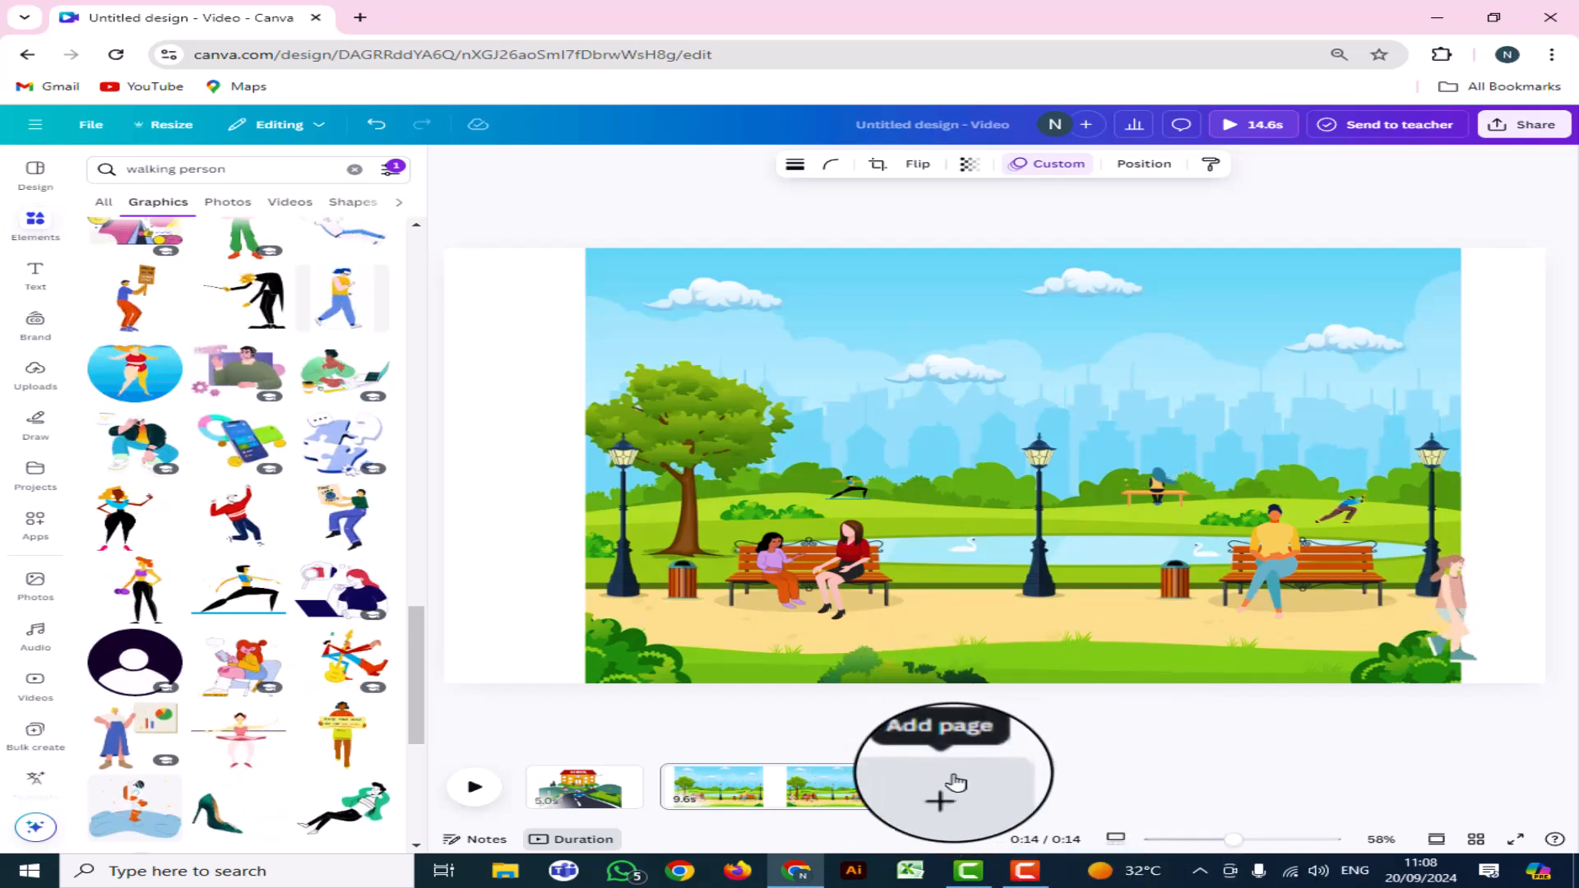
Add a blank page after the park scene and show the video results for "3d image"
click(946, 787)
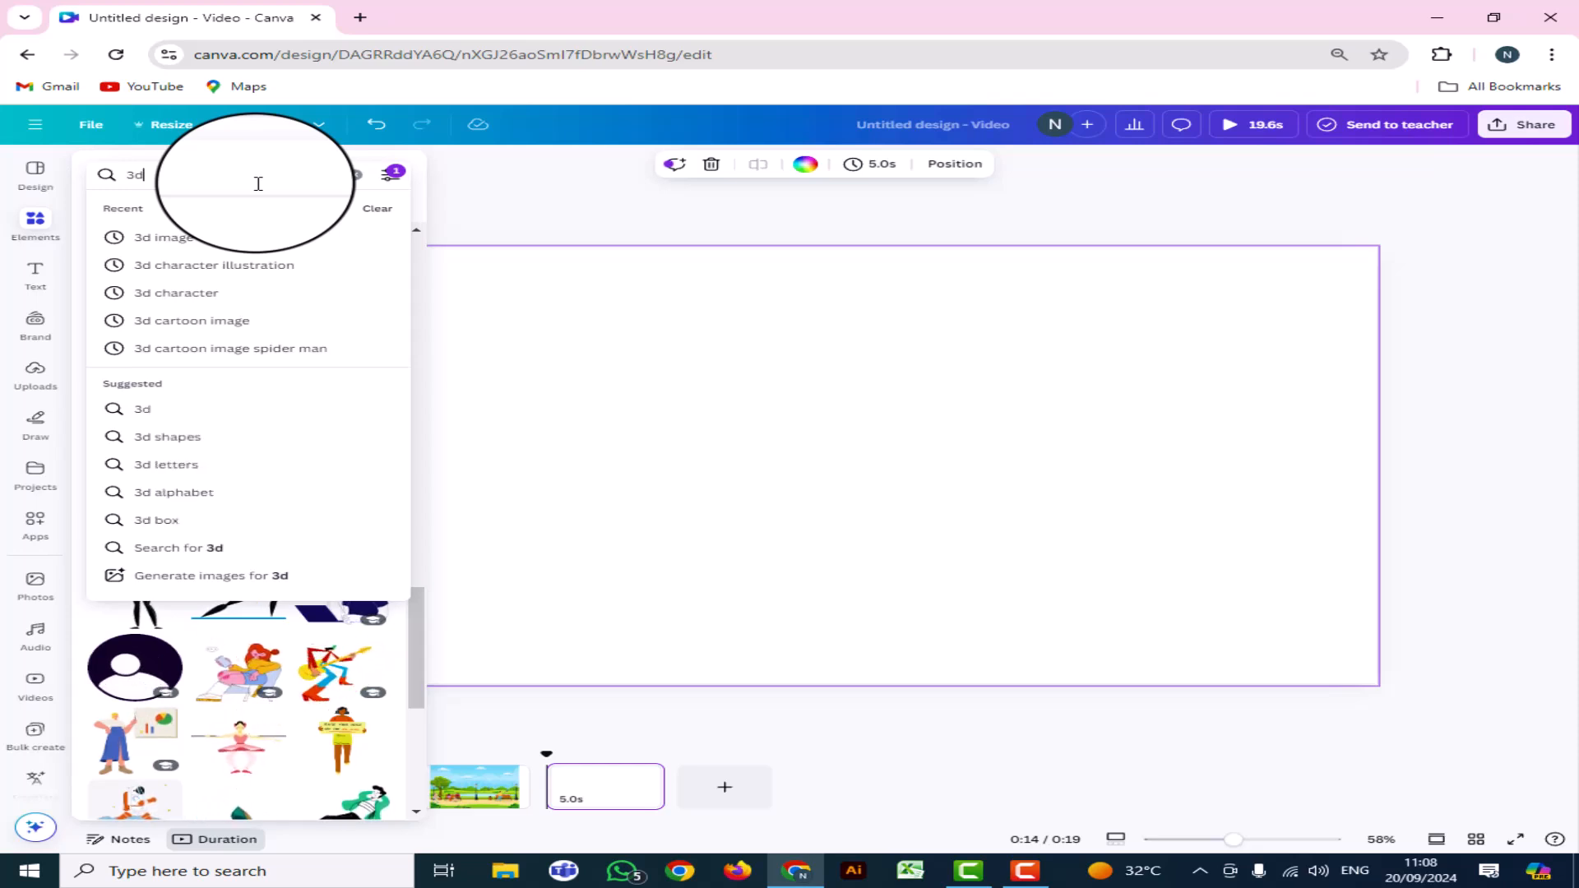
click(190, 238)
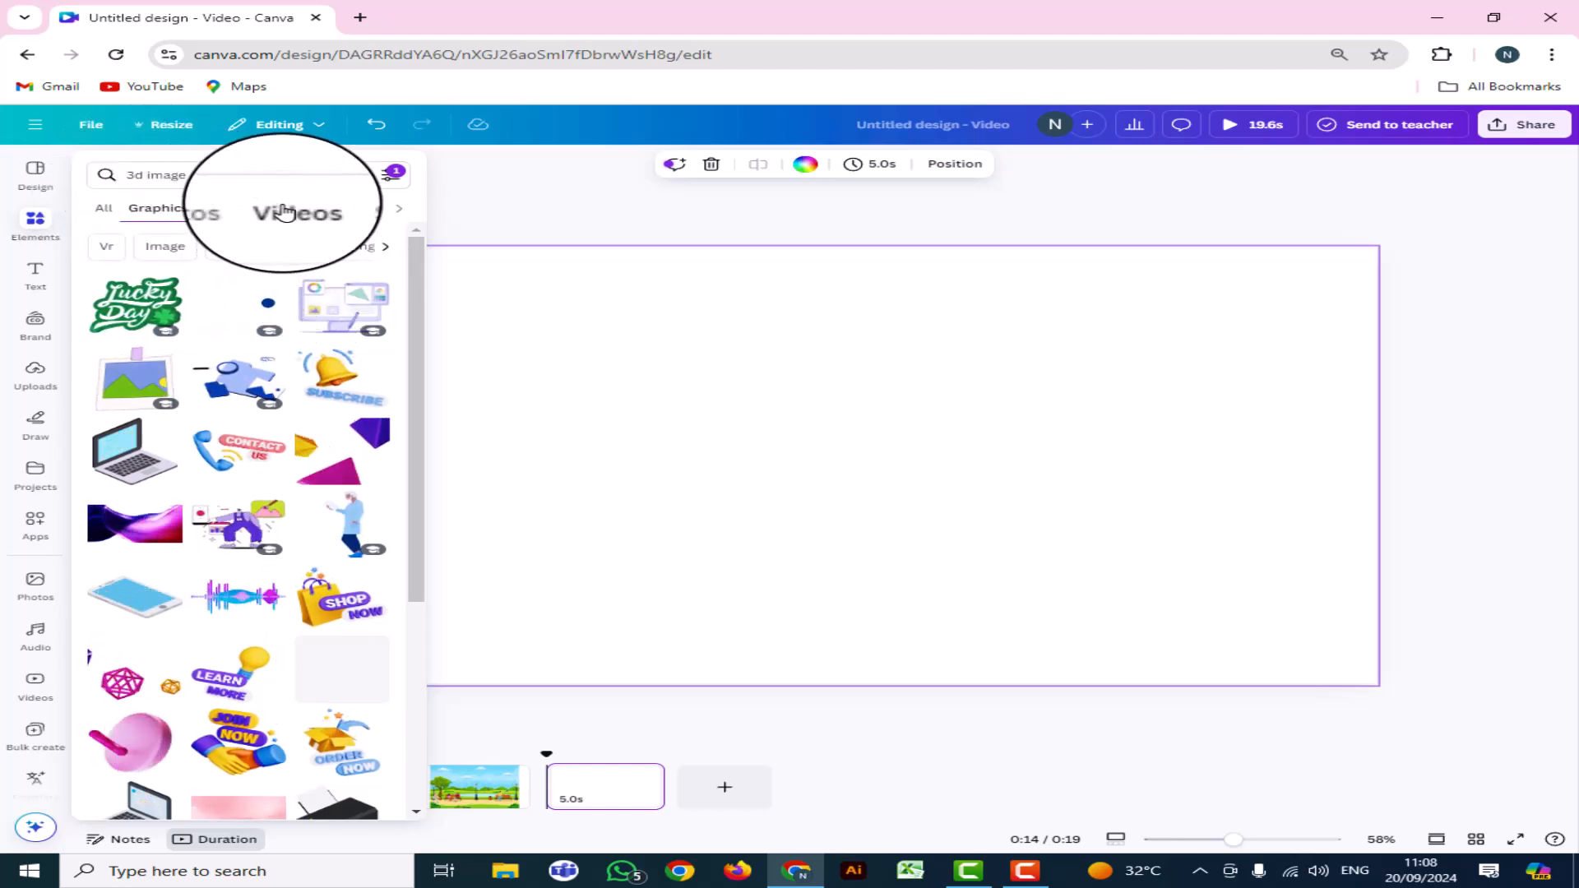
click(282, 212)
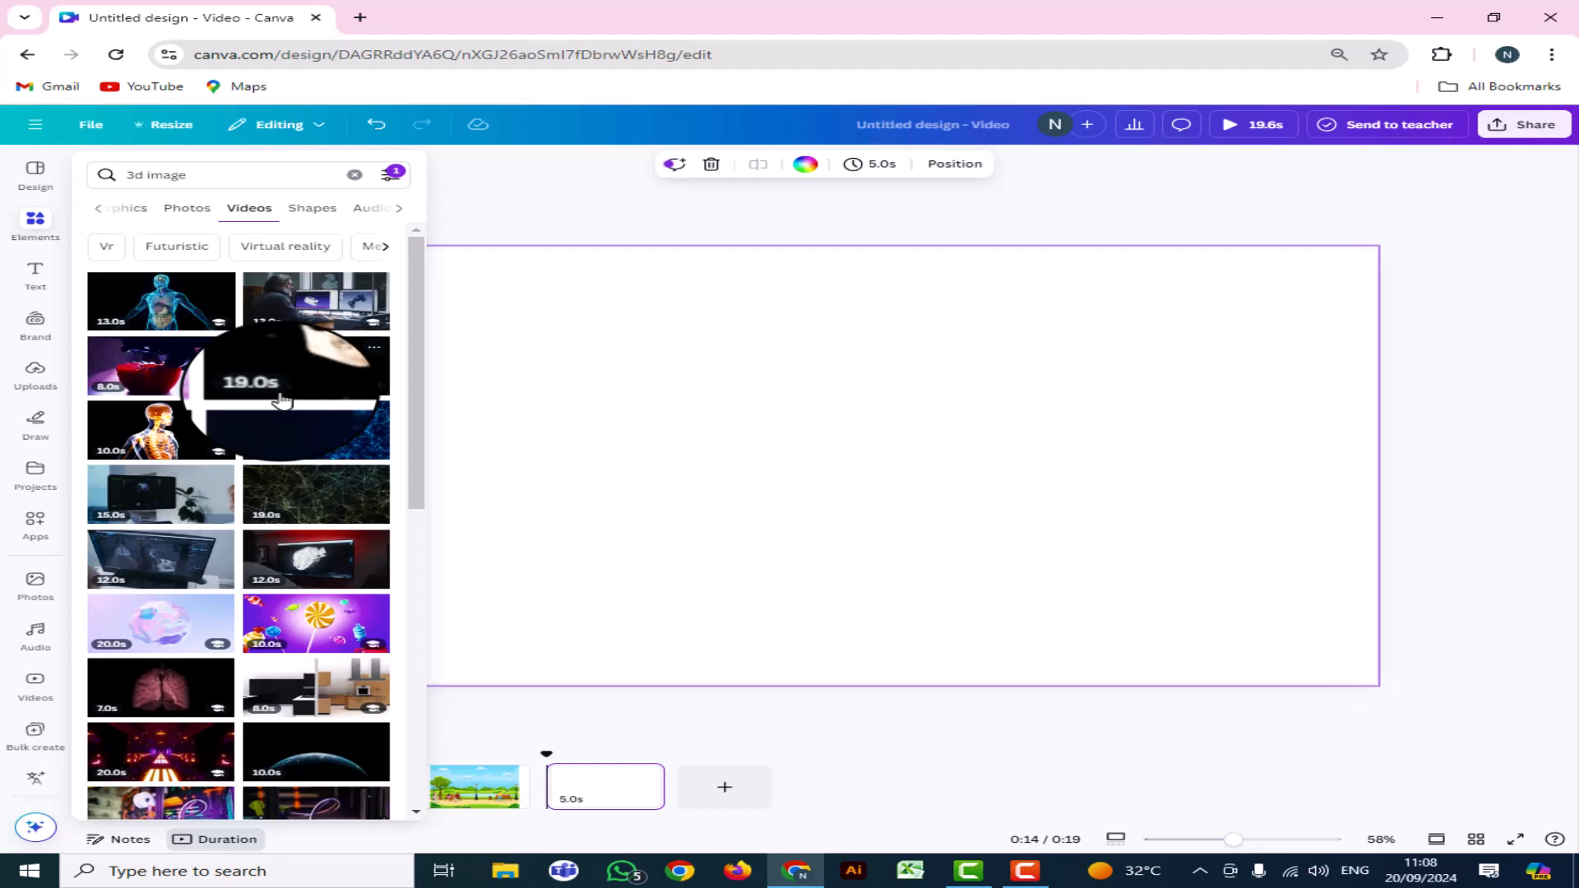
Add the standing bee character video from the "3d image" results to the blank third page and remove its background
scroll(265, 418, down, 3)
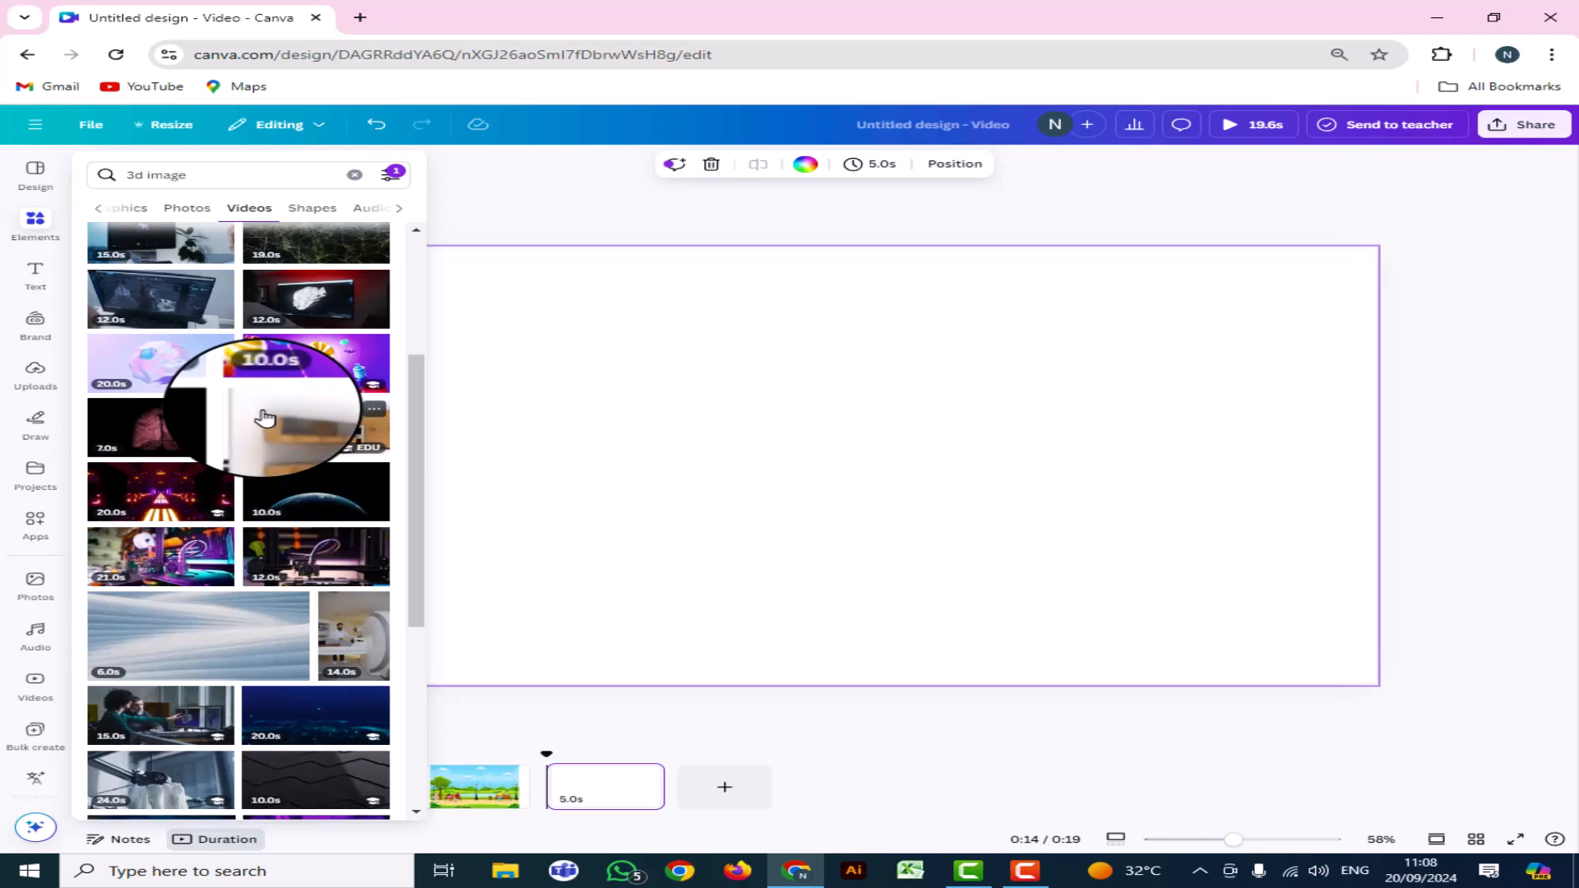
scroll(265, 418, down, 2)
scroll(264, 418, down, 3)
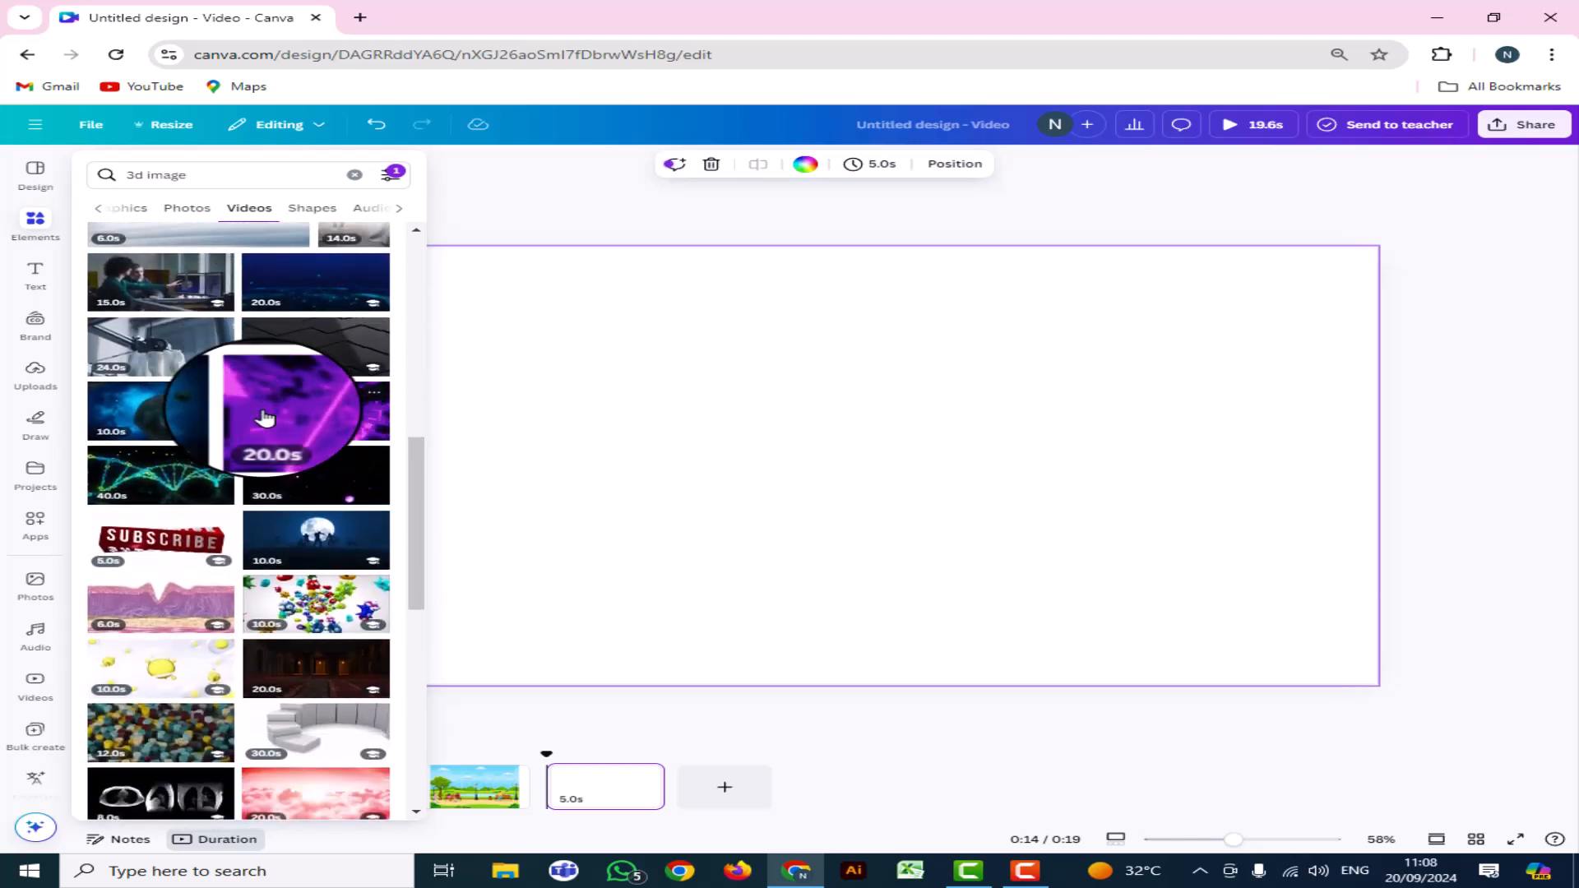
scroll(265, 418, down, 3)
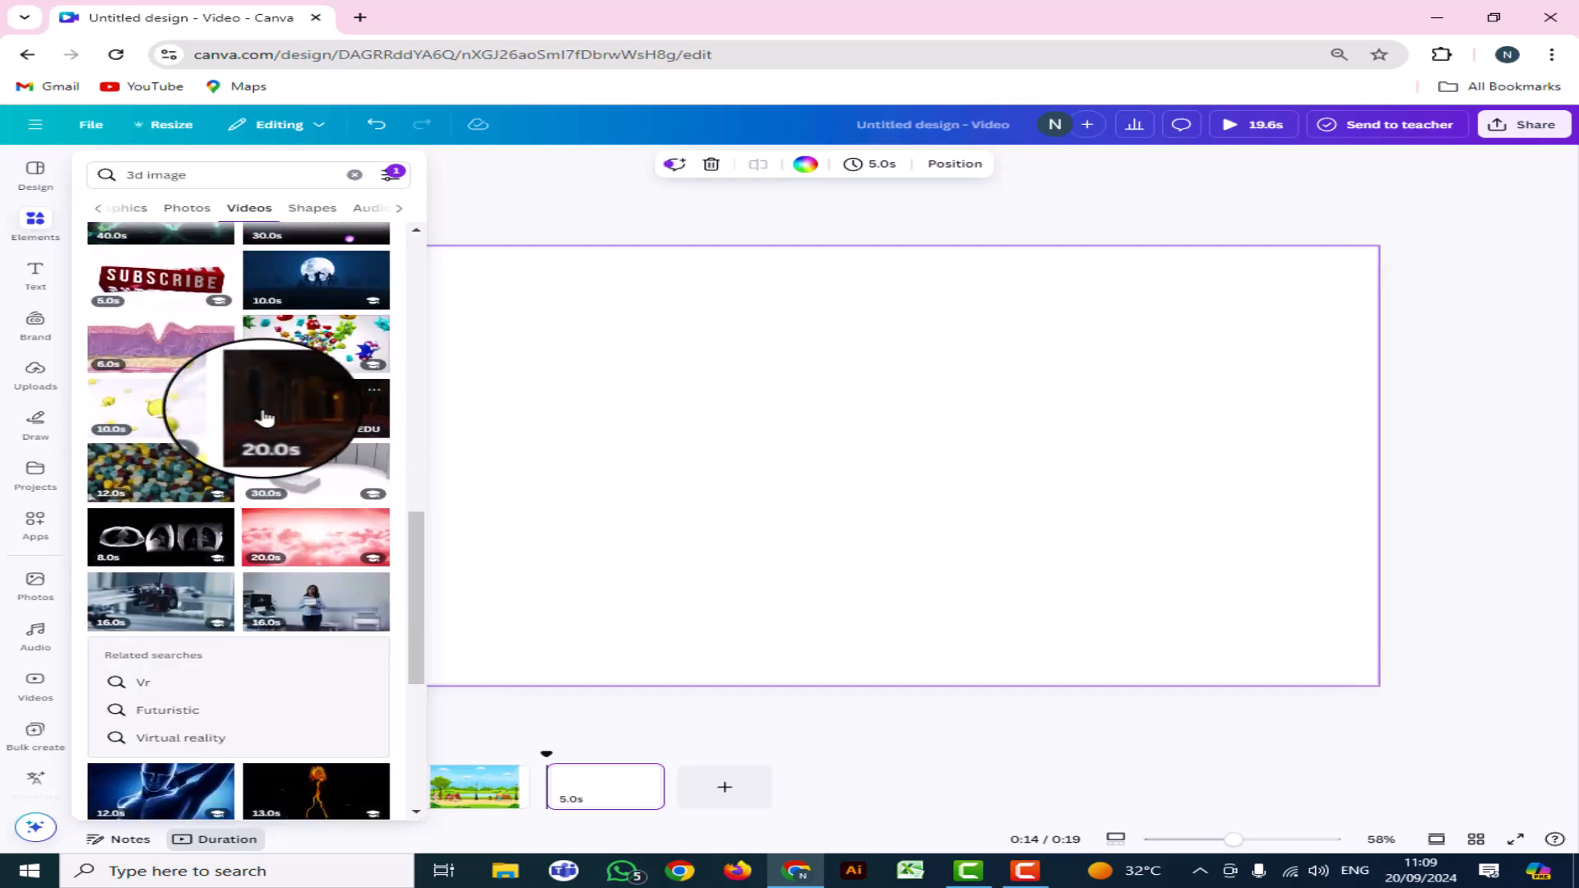
scroll(265, 418, down, 4)
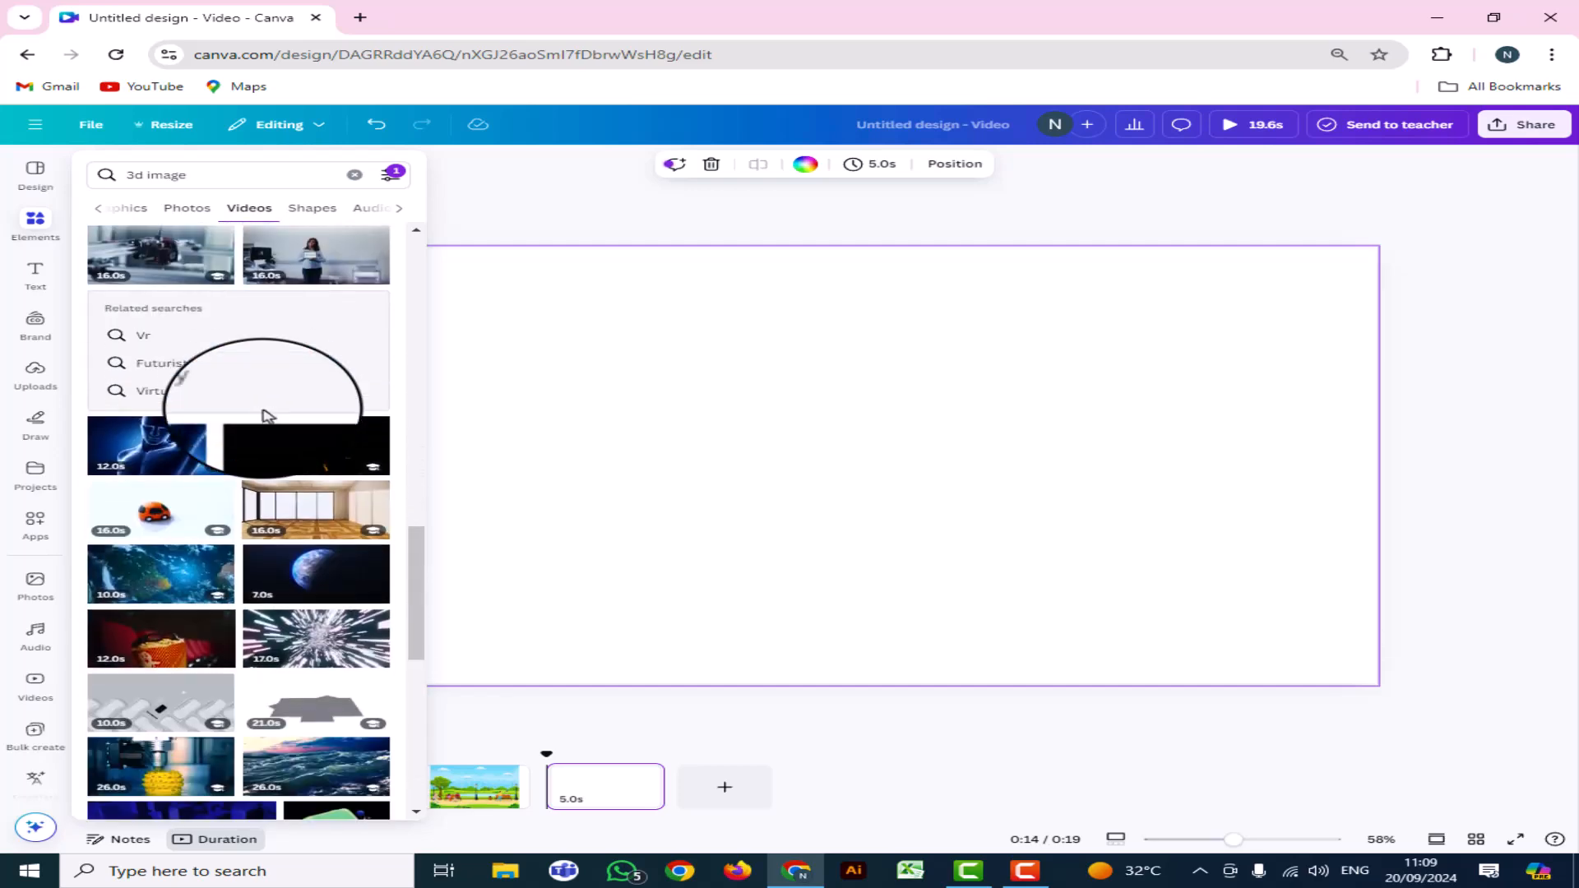
scroll(265, 418, down, 4)
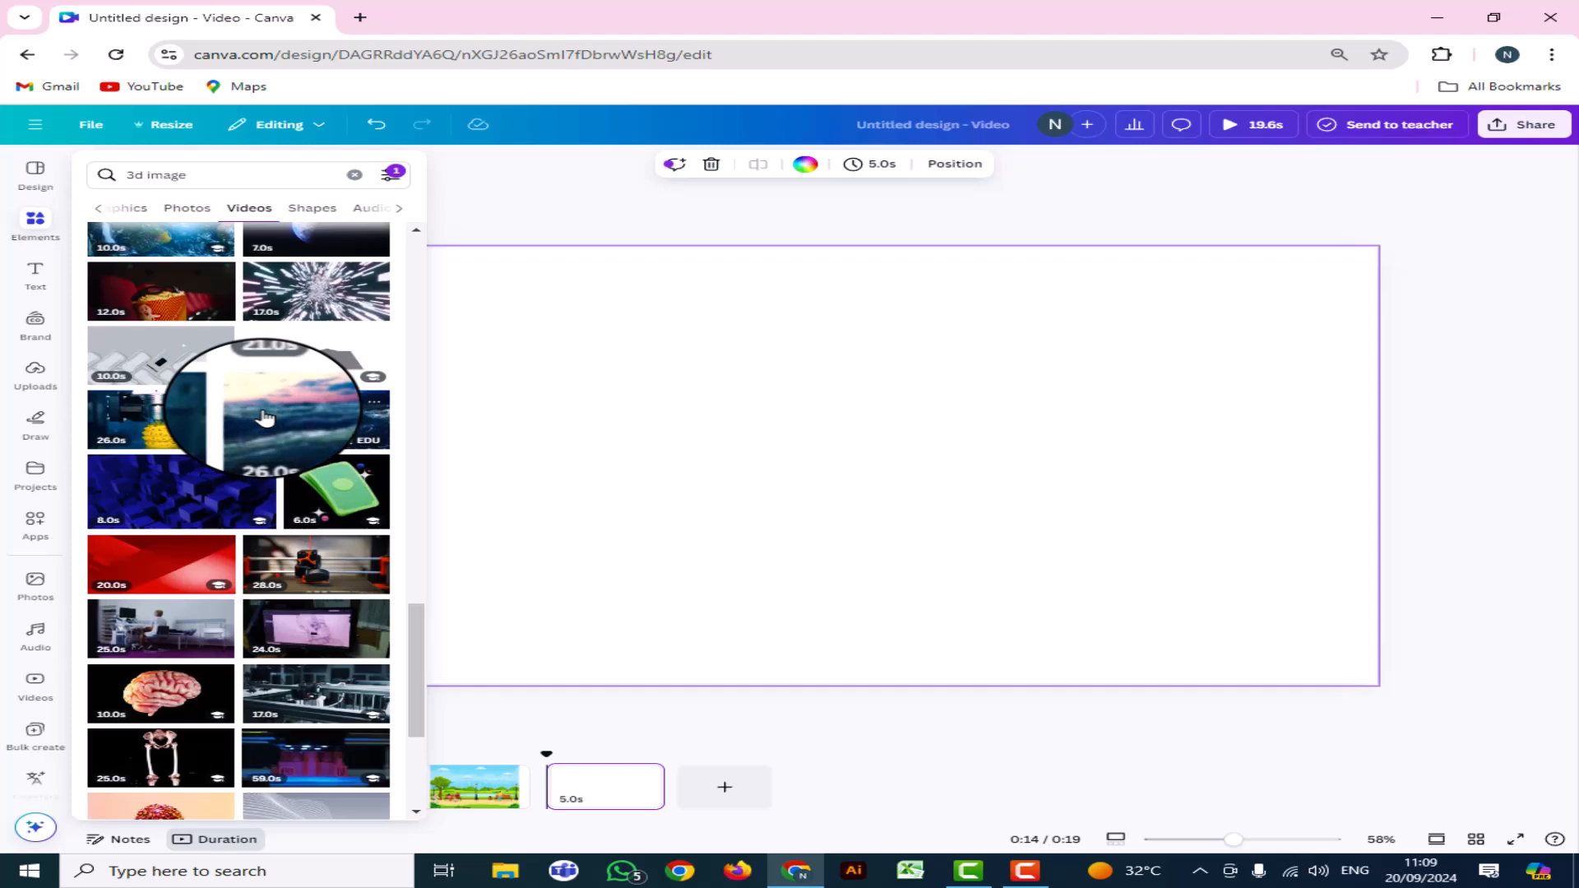
scroll(265, 418, down, 2)
scroll(265, 418, down, 2)
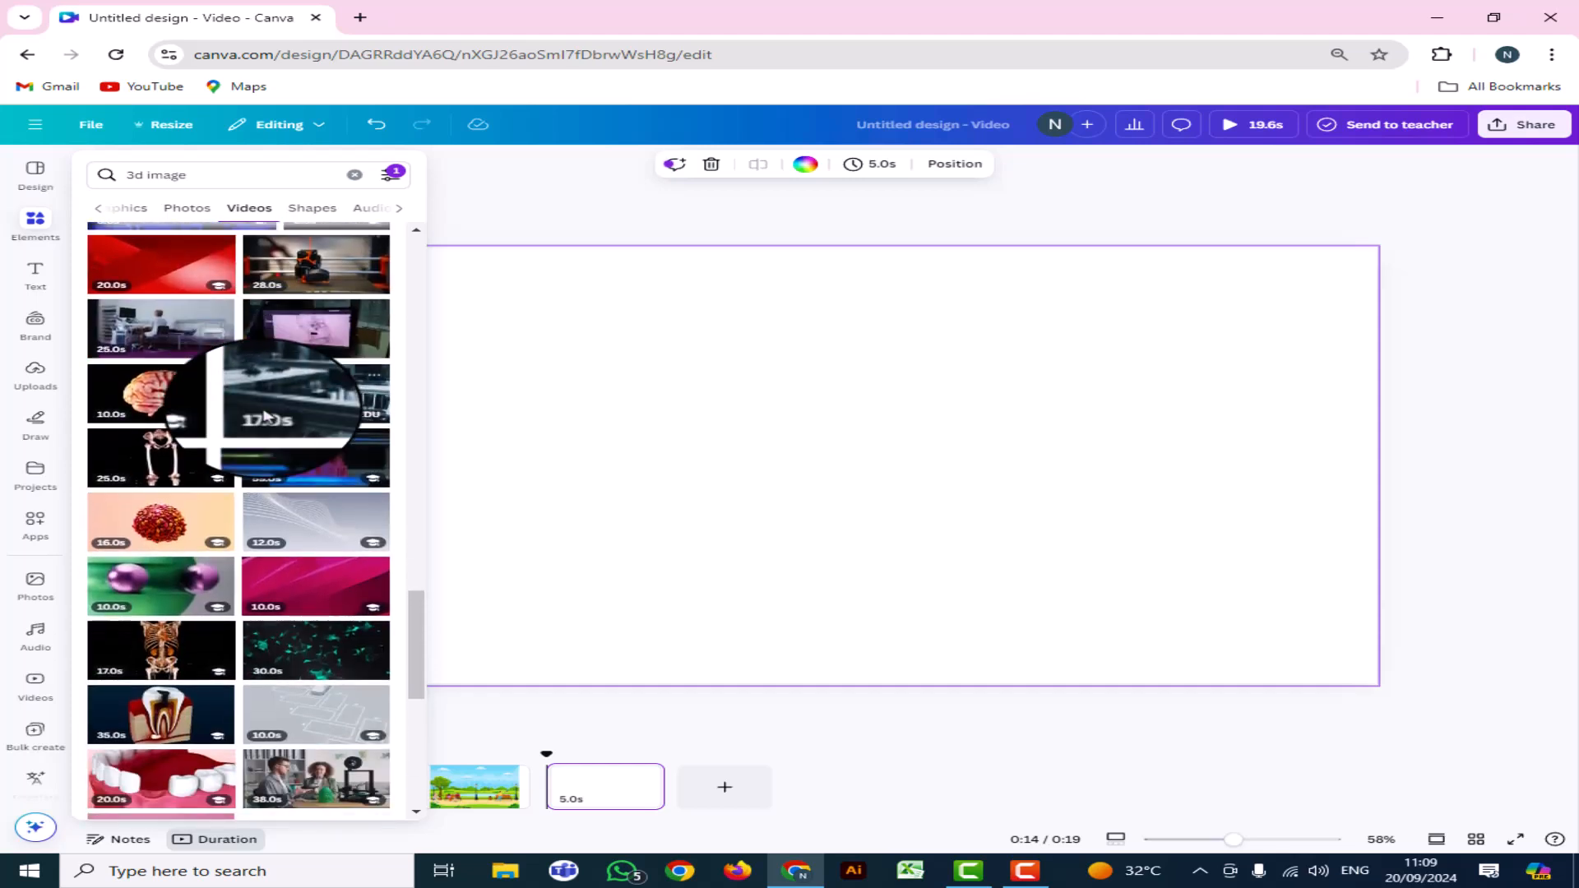
scroll(264, 418, down, 2)
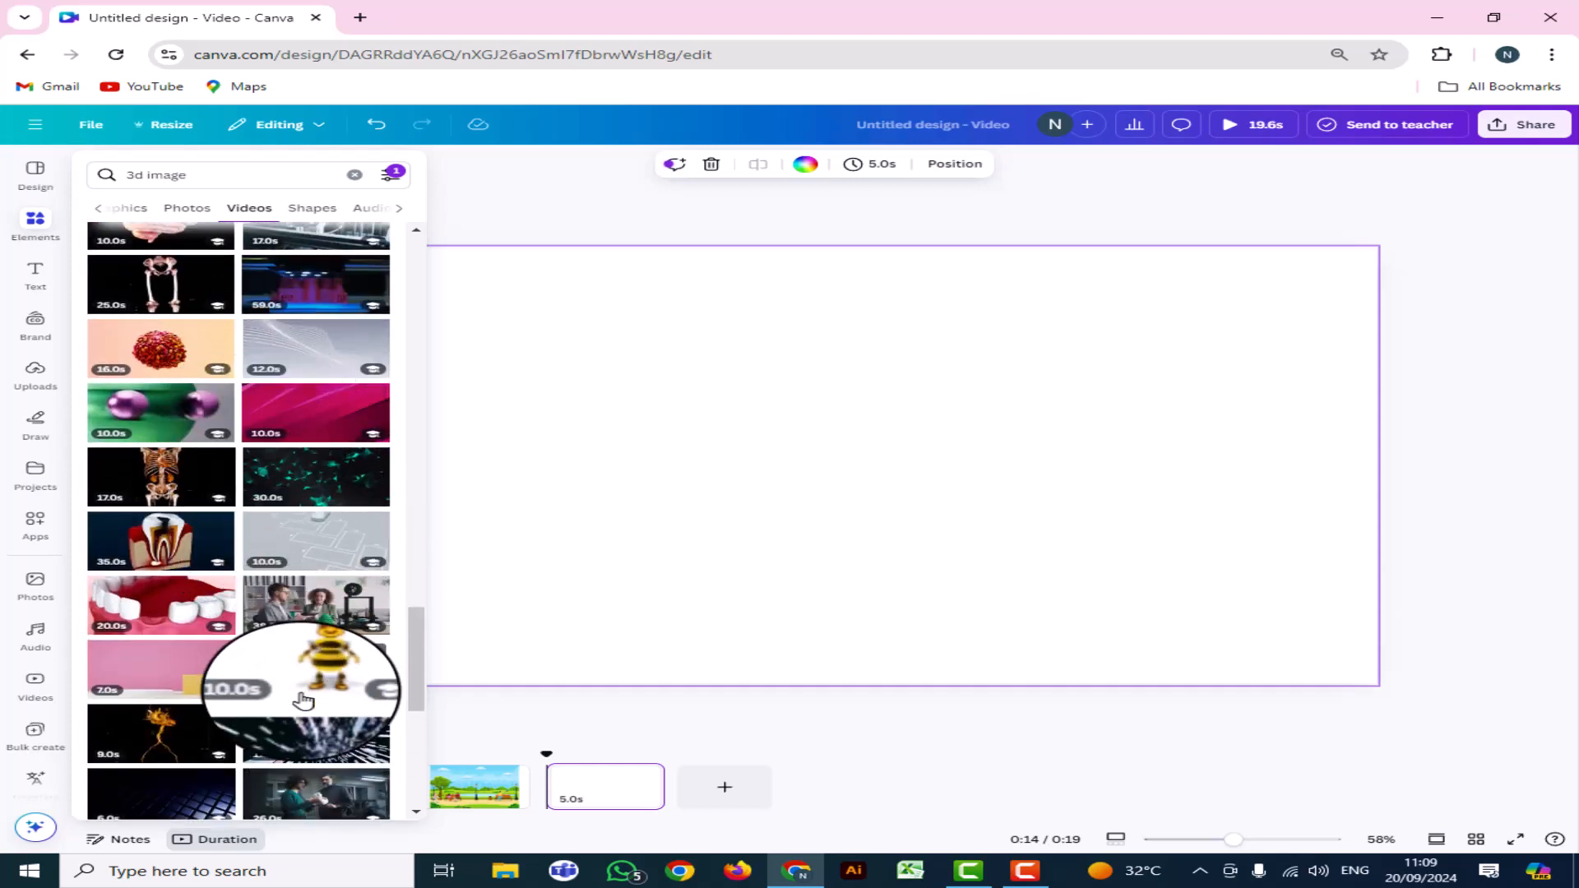
click(322, 670)
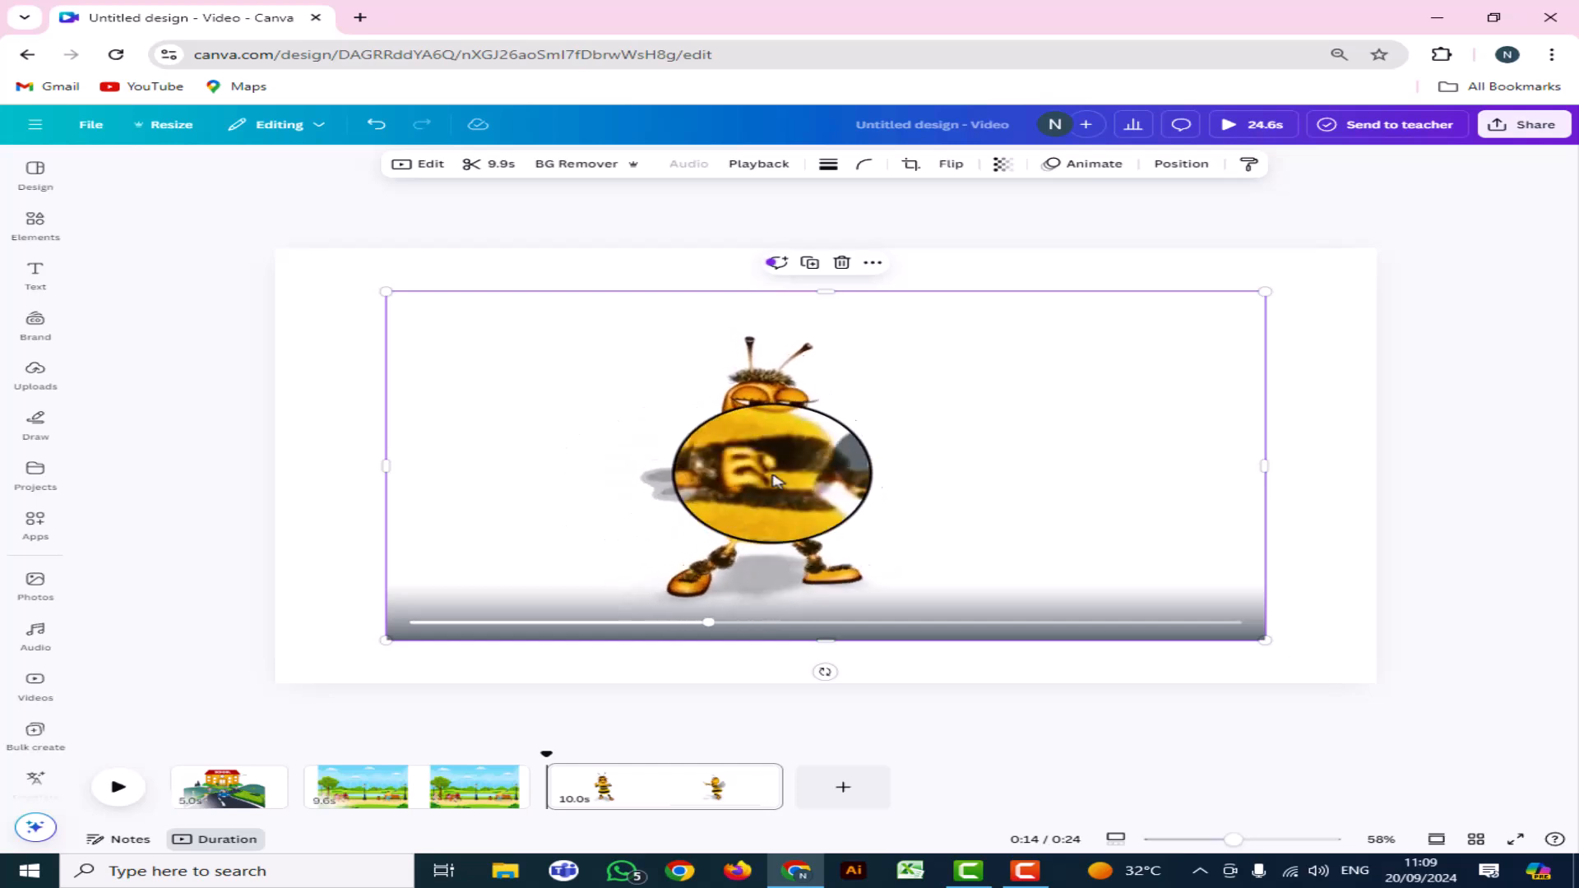
click(580, 164)
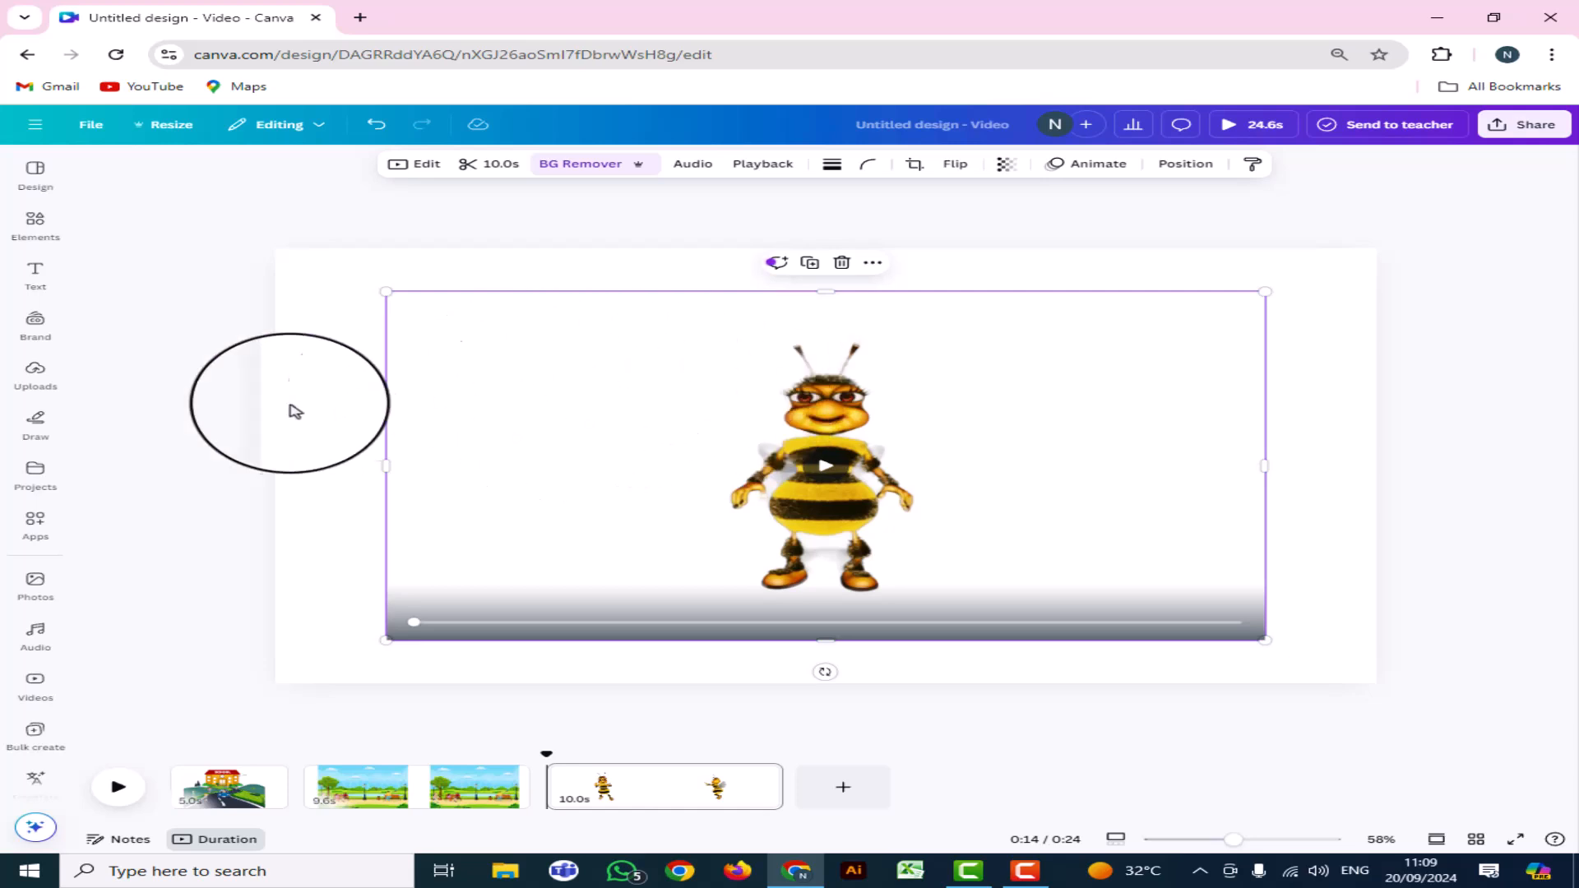
Search the video elements for "snowfall background"
click(34, 222)
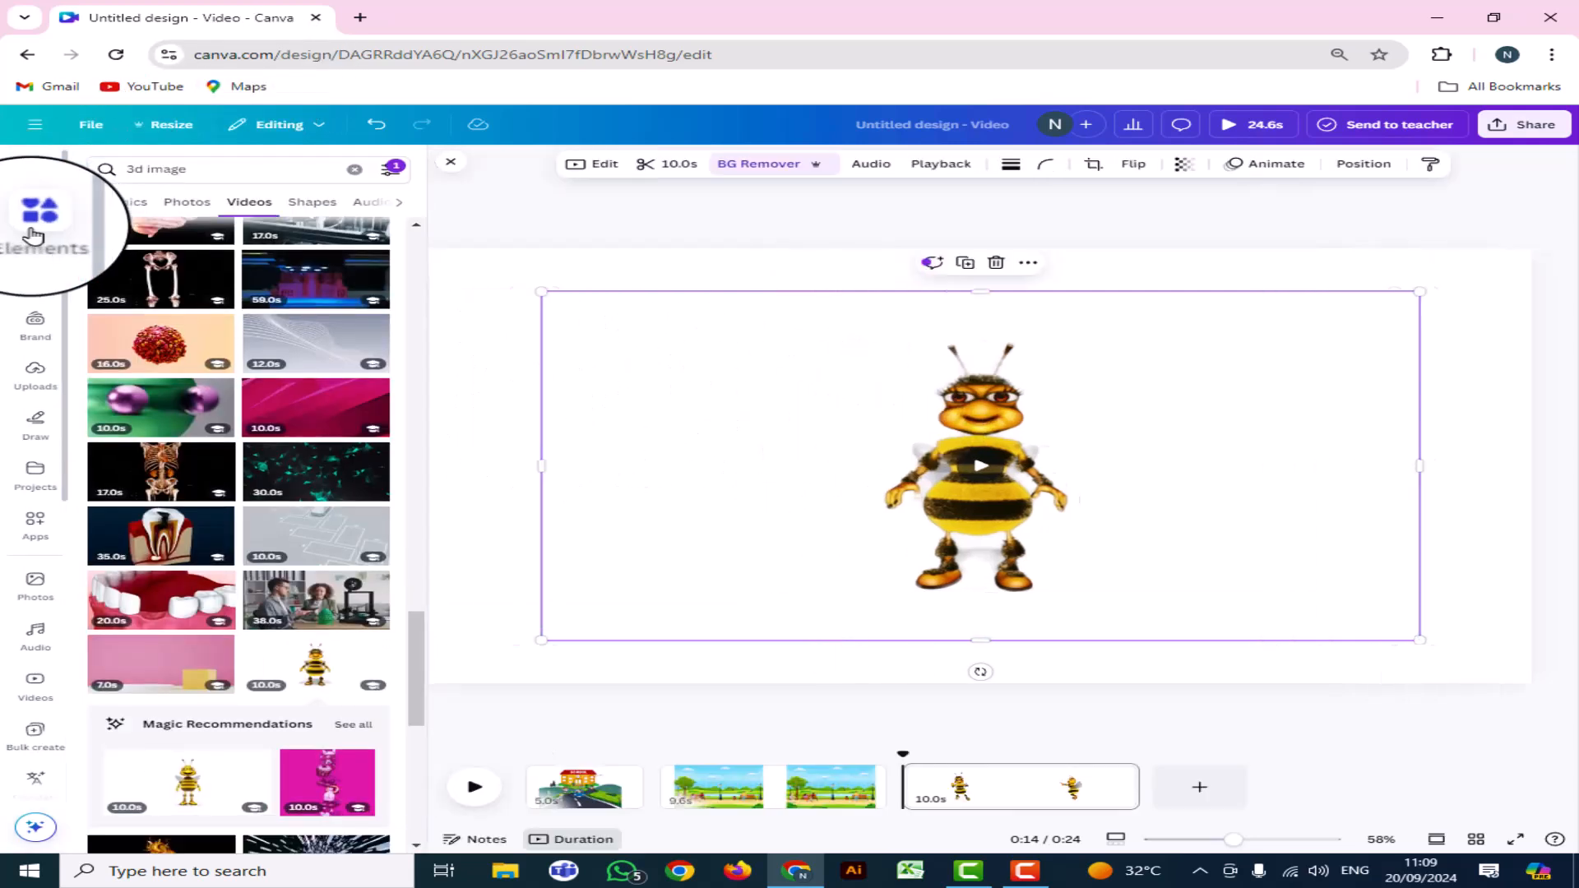
click(198, 166)
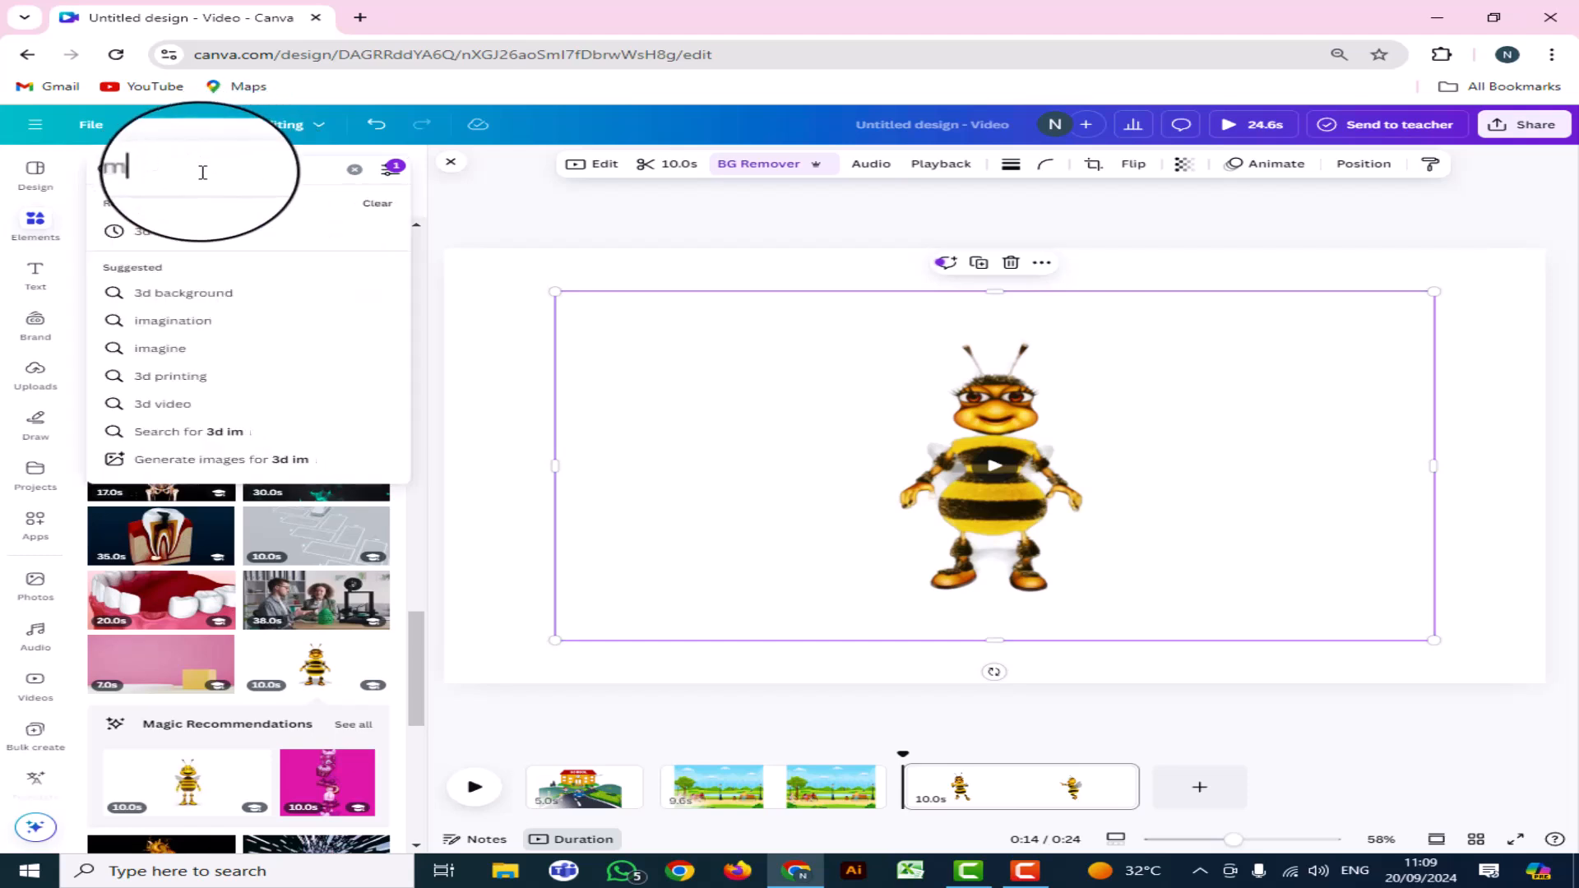
key(BackSpace)
key(BackSpace)
key(BackSpace)
key(BackSpace)
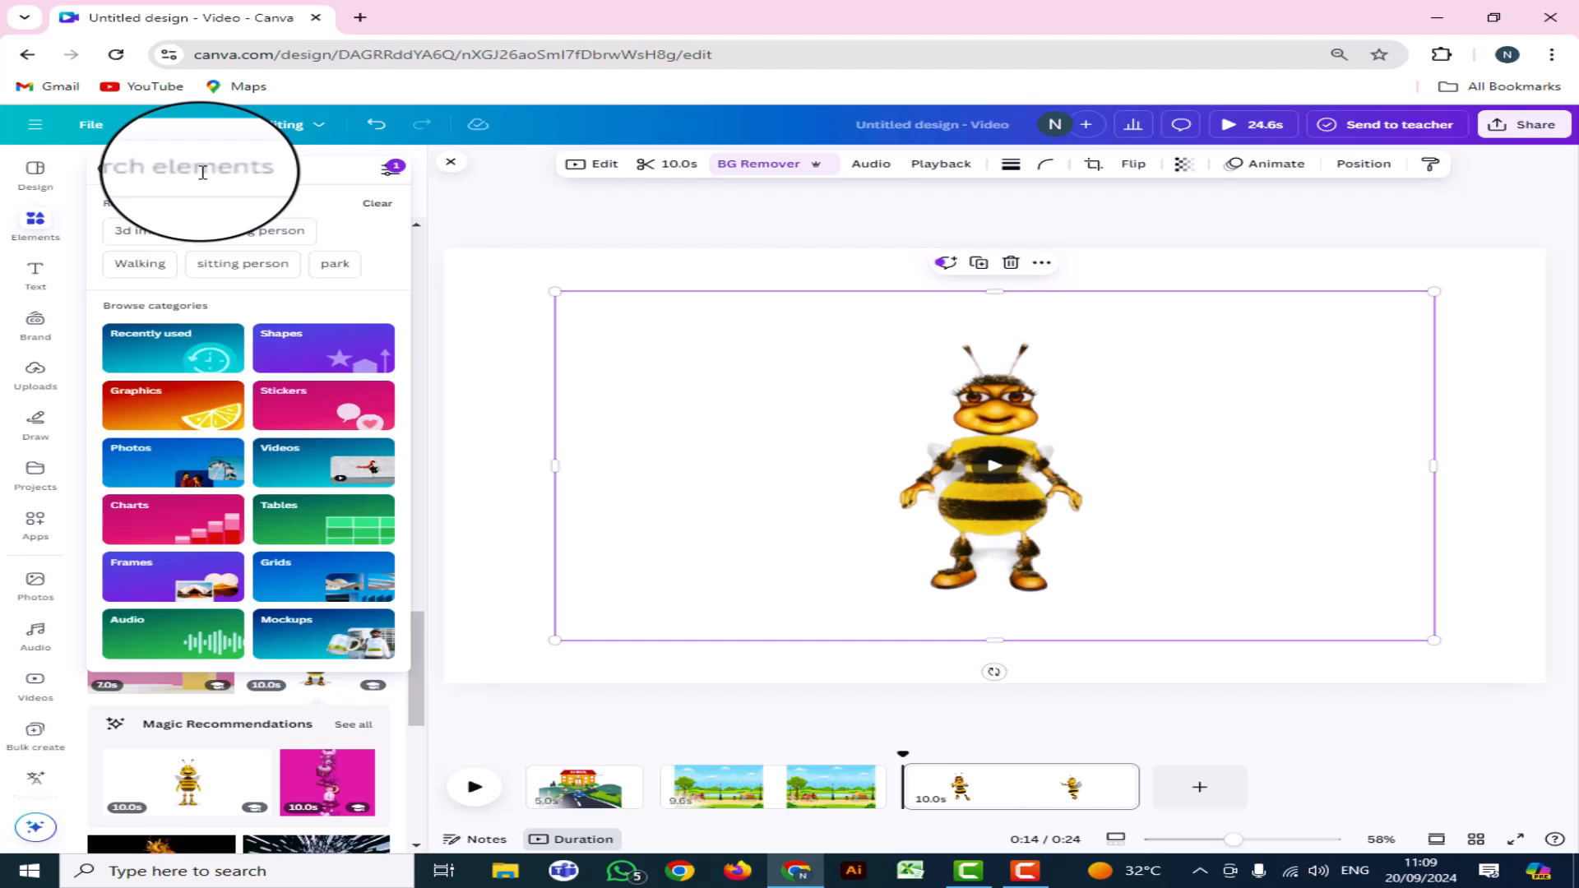
text(sno)
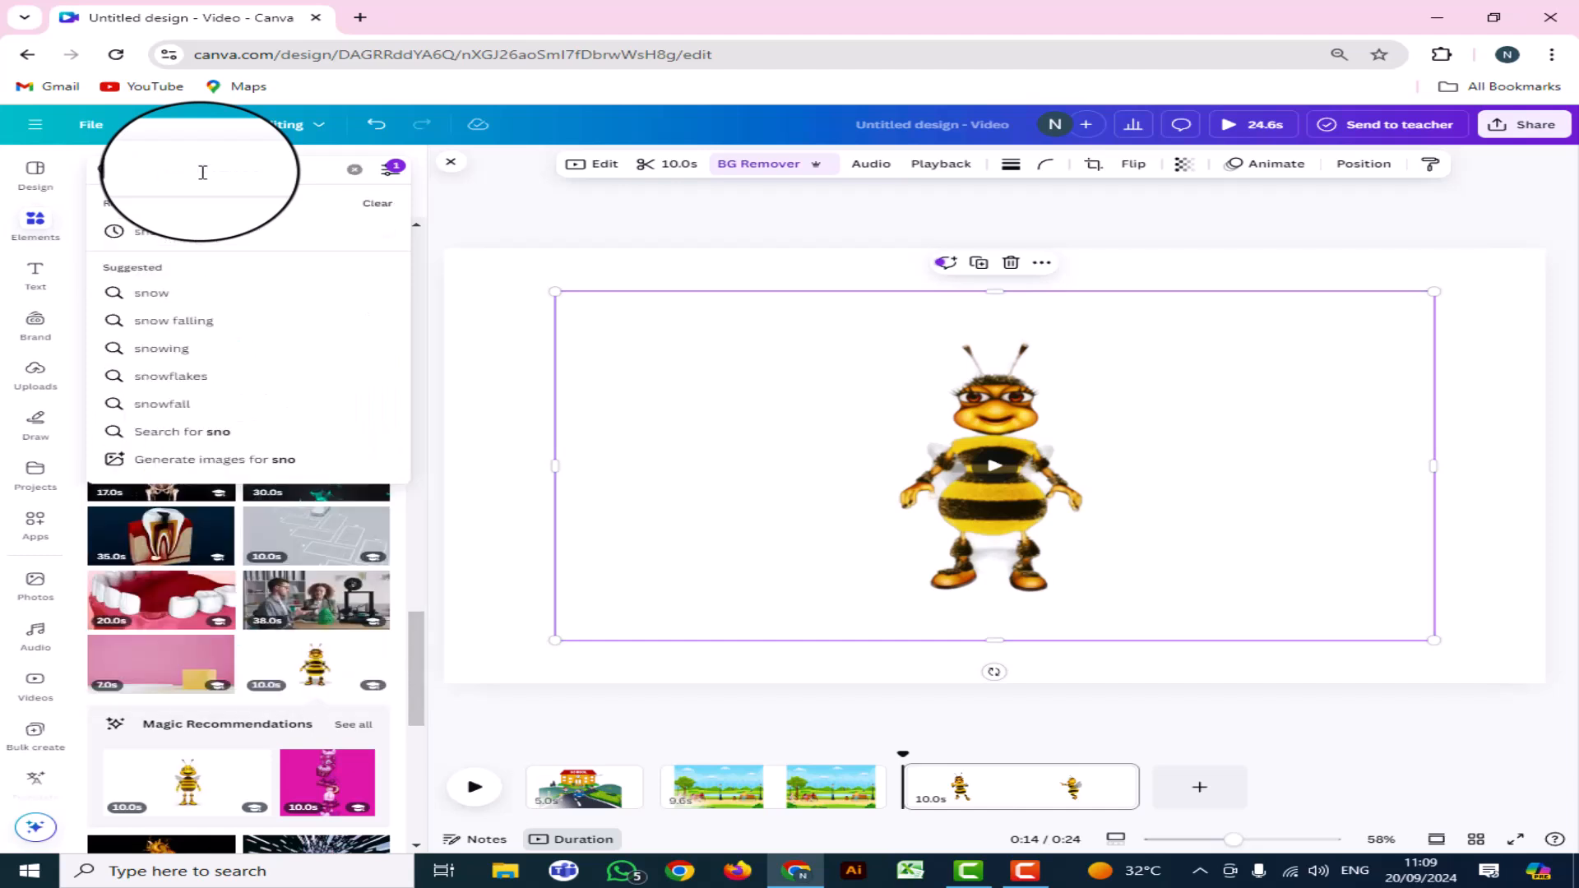
text(wfall)
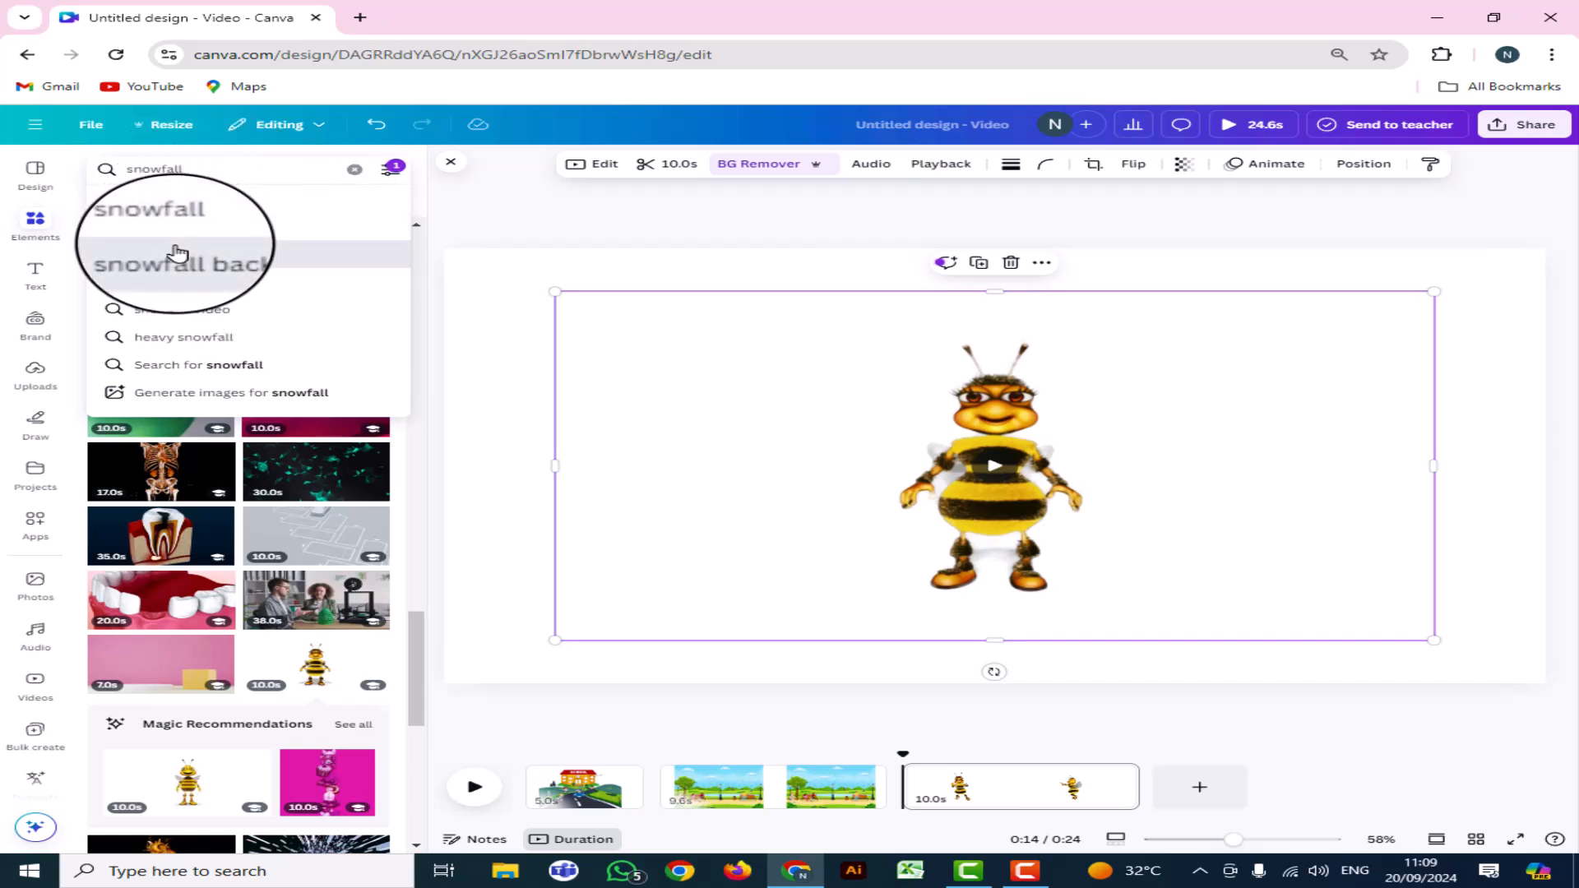
click(177, 255)
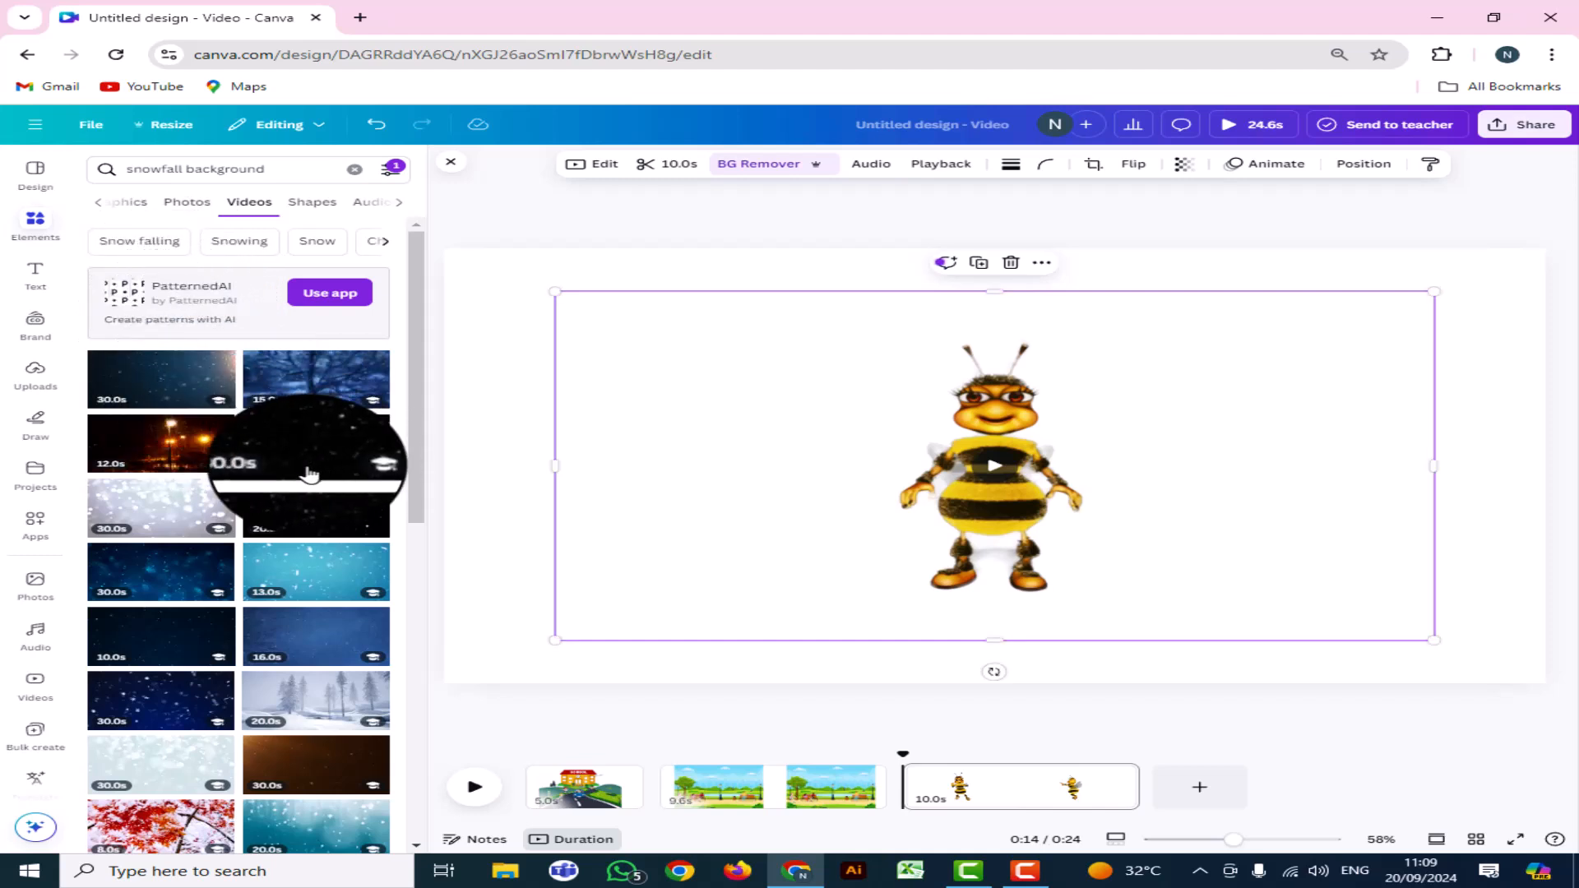
Add the light-blue 13-second snowfall video to the bee page
scroll(296, 471, down, 3)
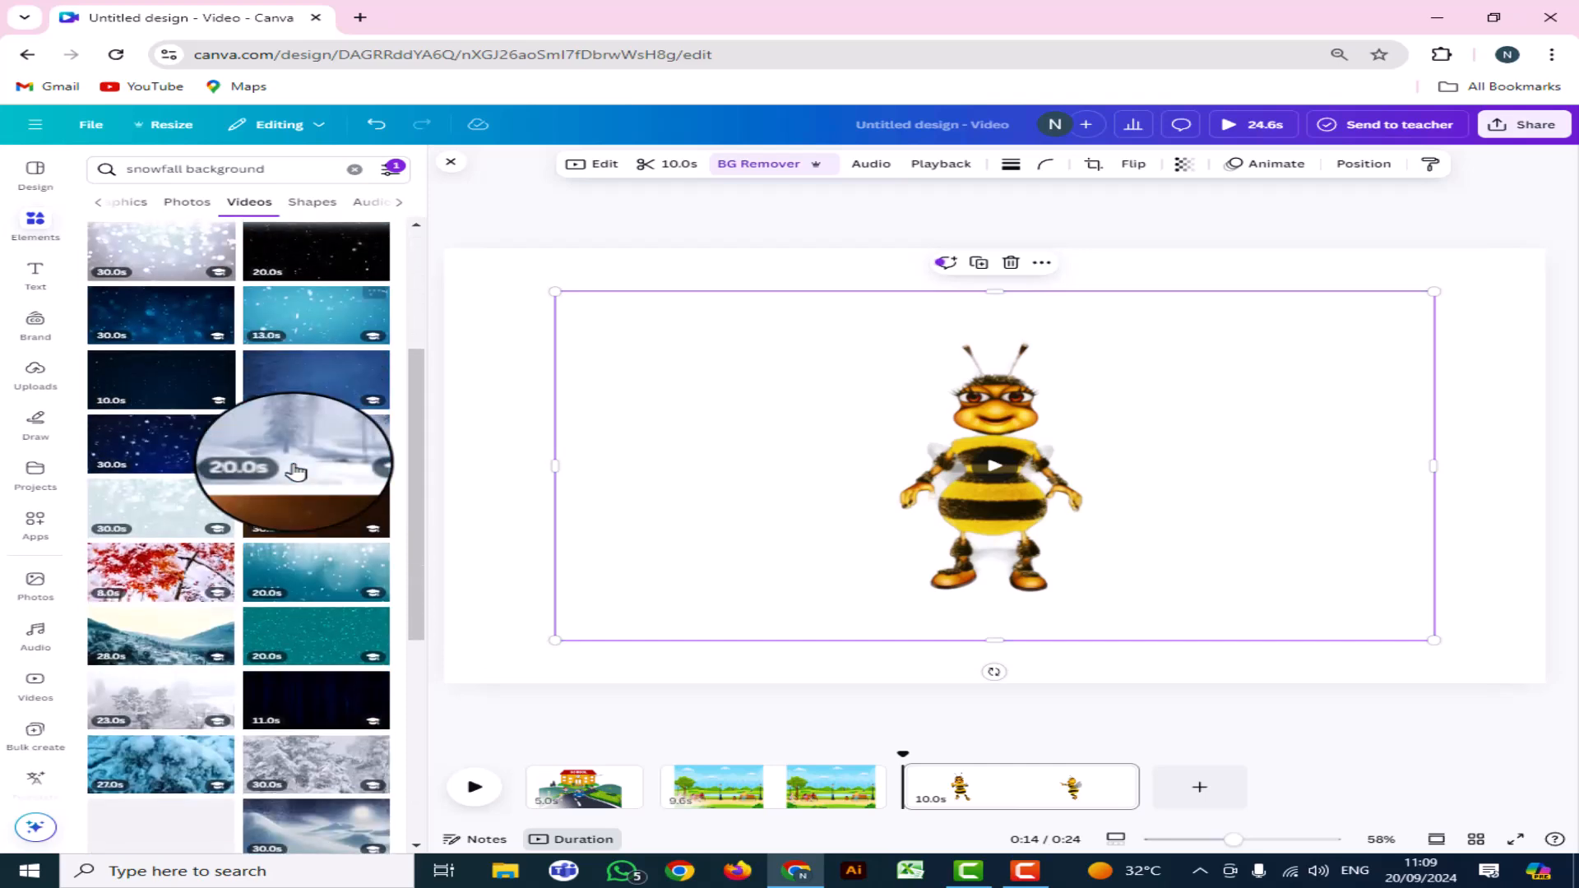
scroll(296, 471, down, 2)
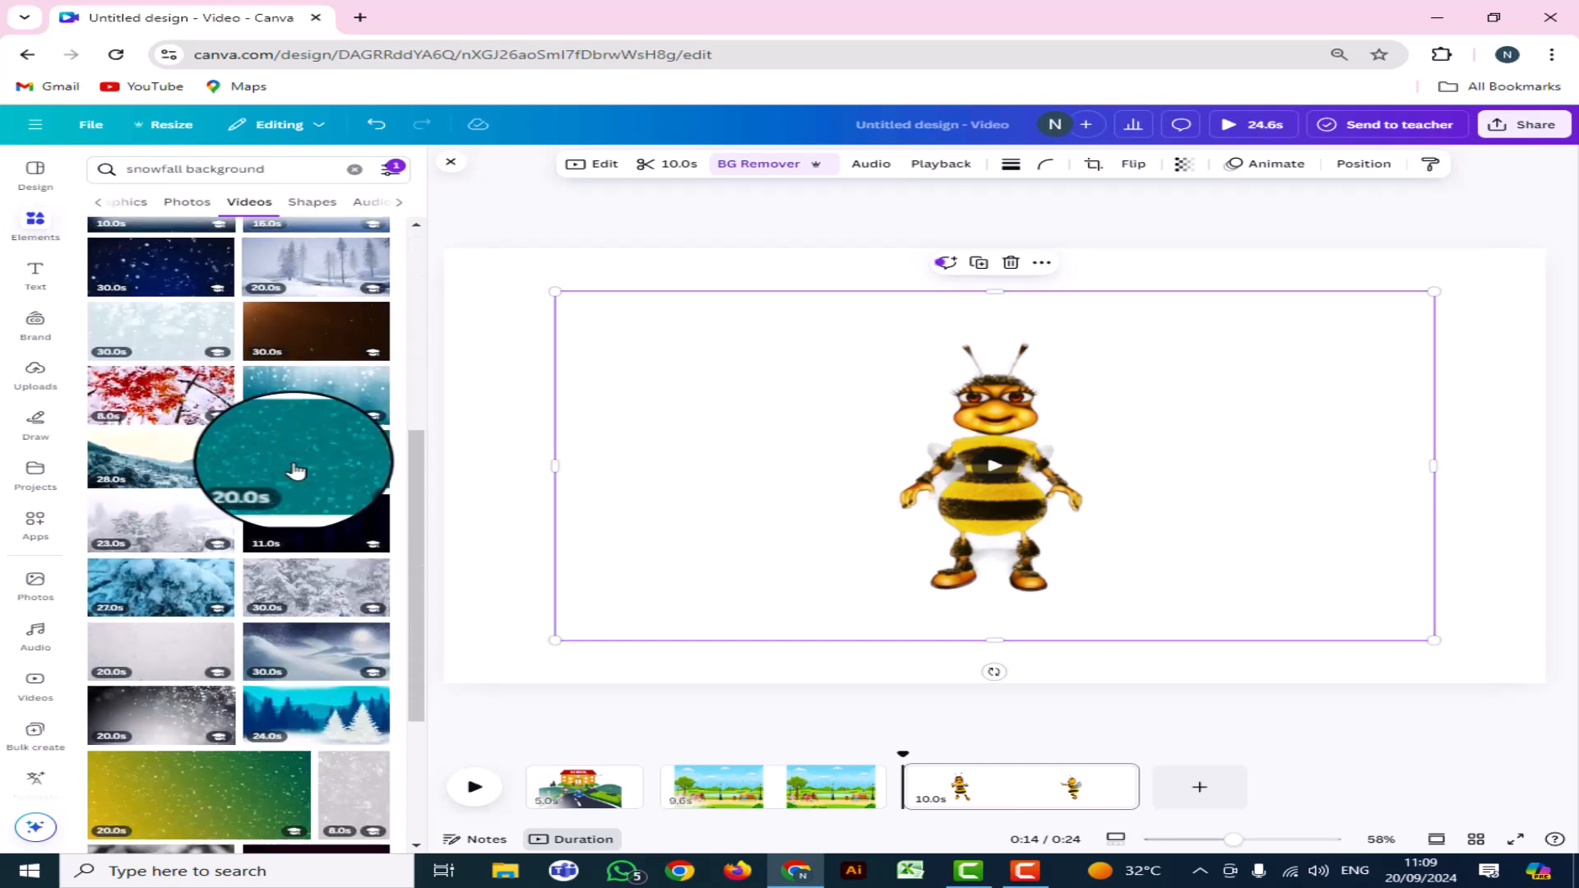
scroll(296, 470, down, 3)
scroll(296, 470, down, 2)
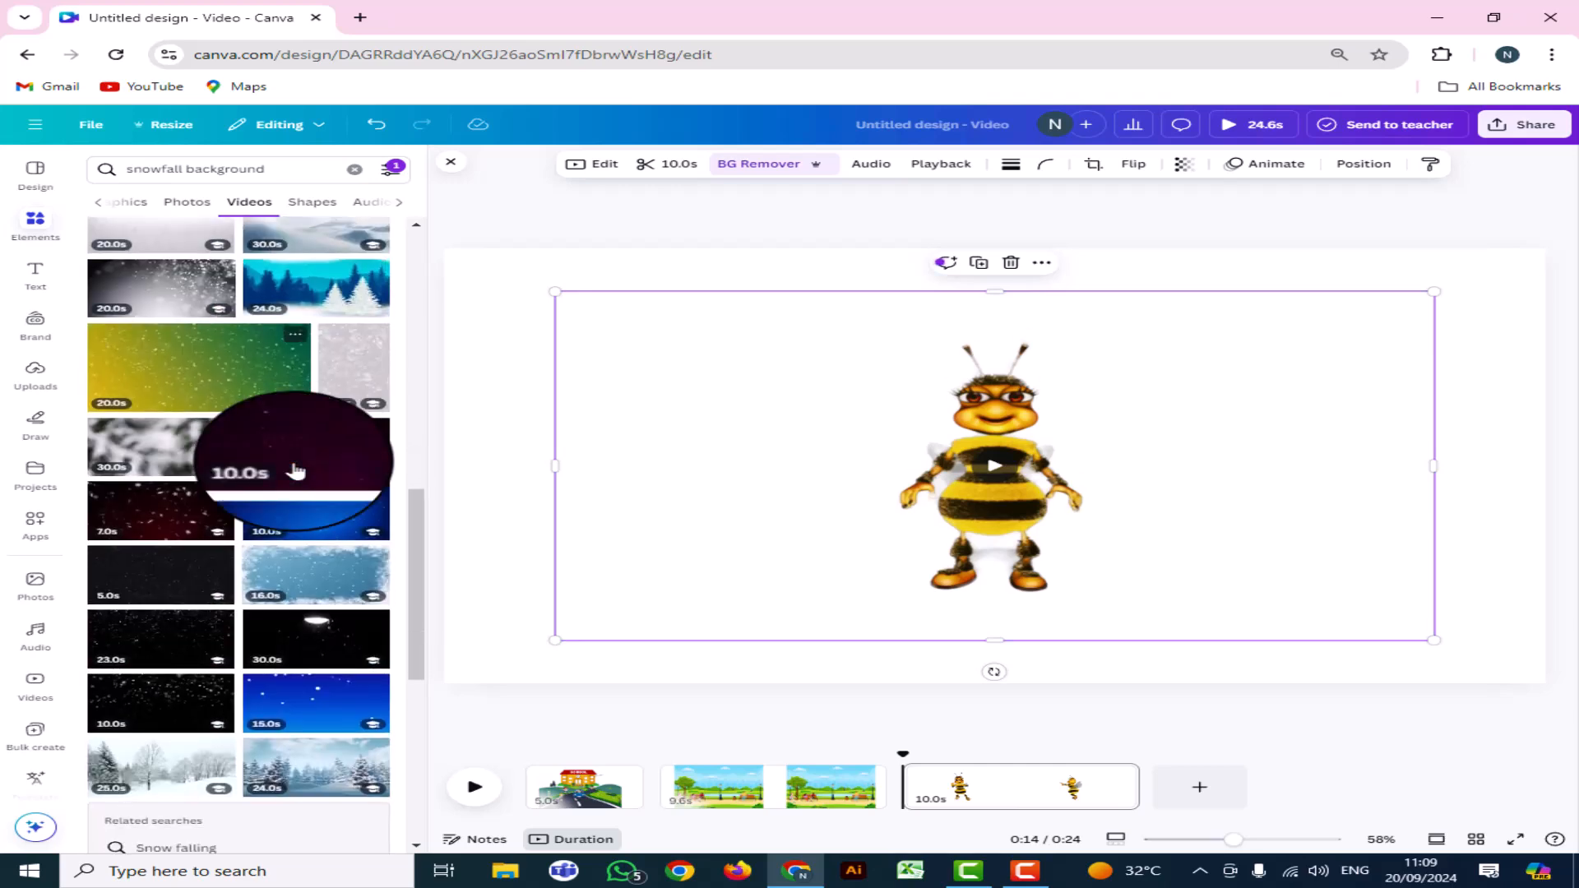
scroll(296, 470, up, 6)
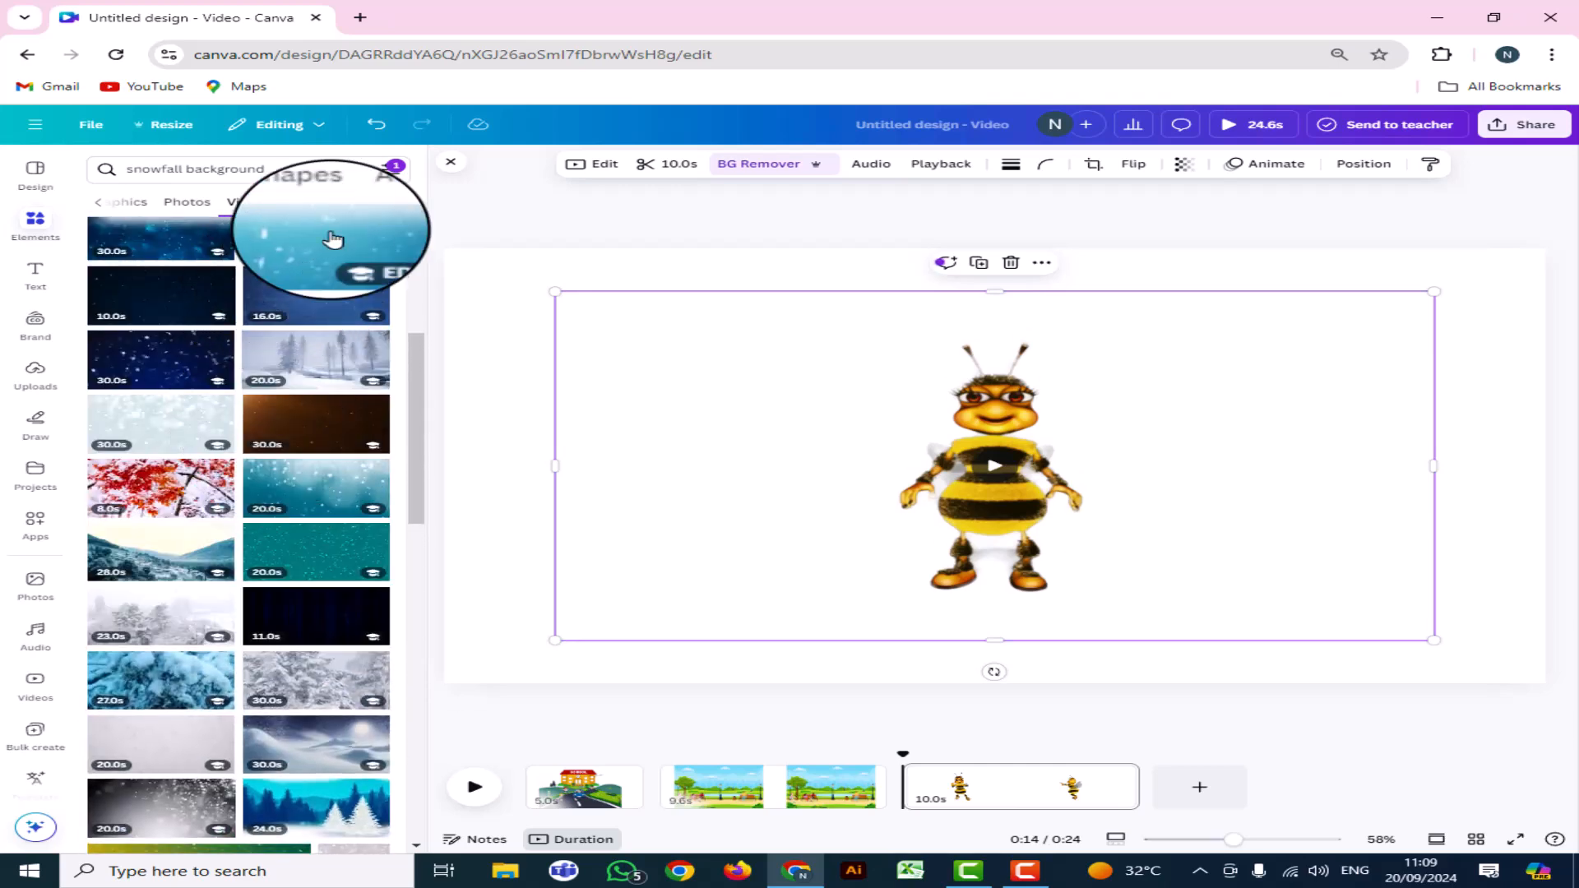
click(333, 238)
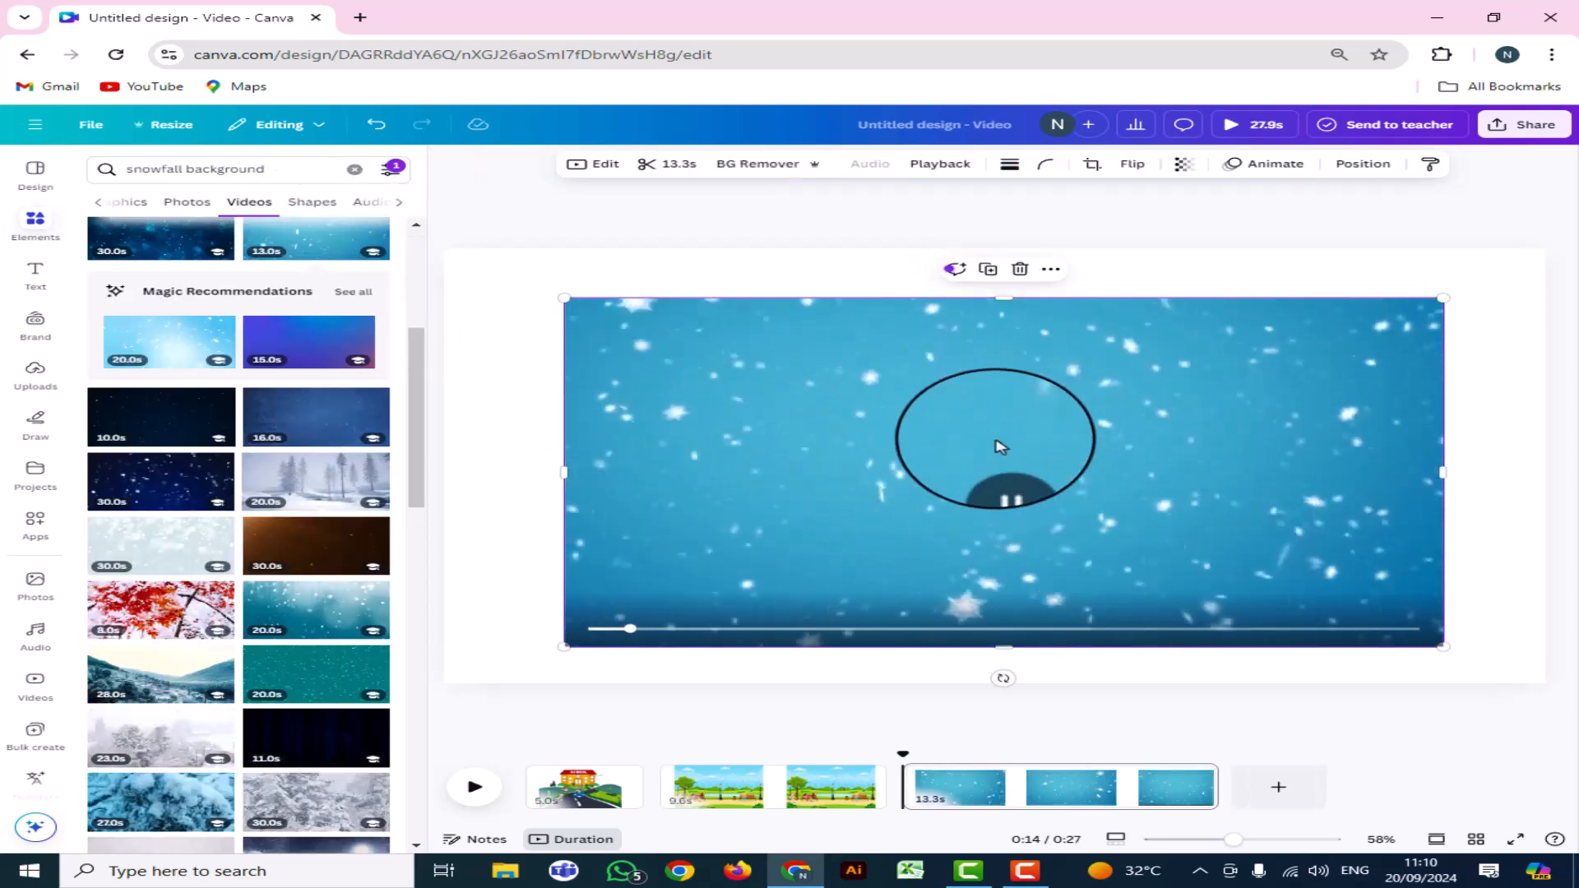
Send the snowfall video behind the bee video
right_click(935, 451)
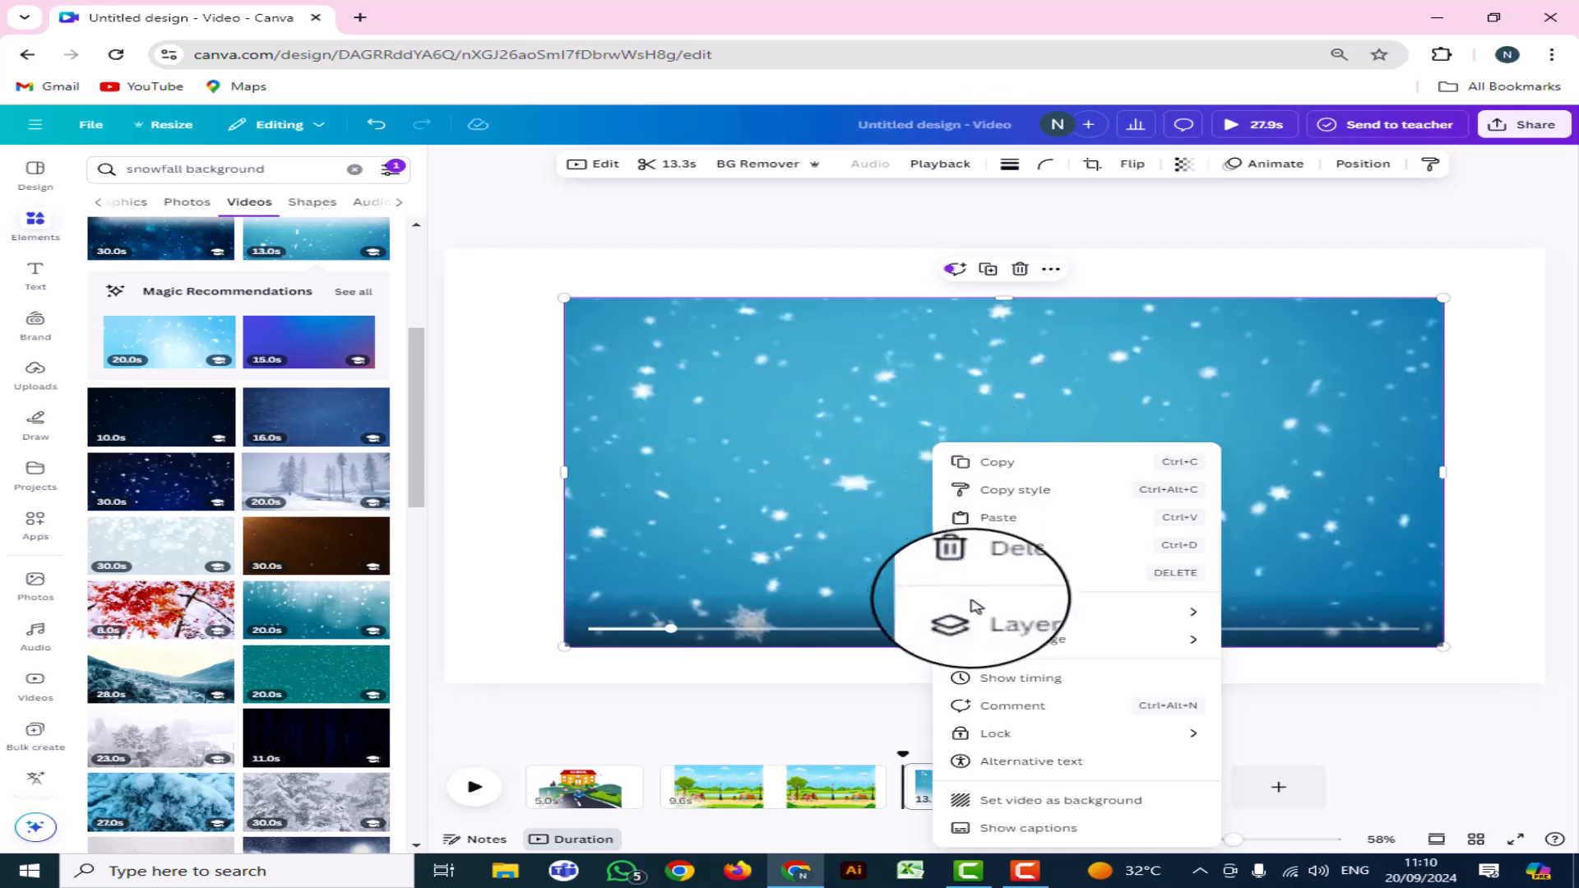
mouse_move(1040, 609)
click(1287, 700)
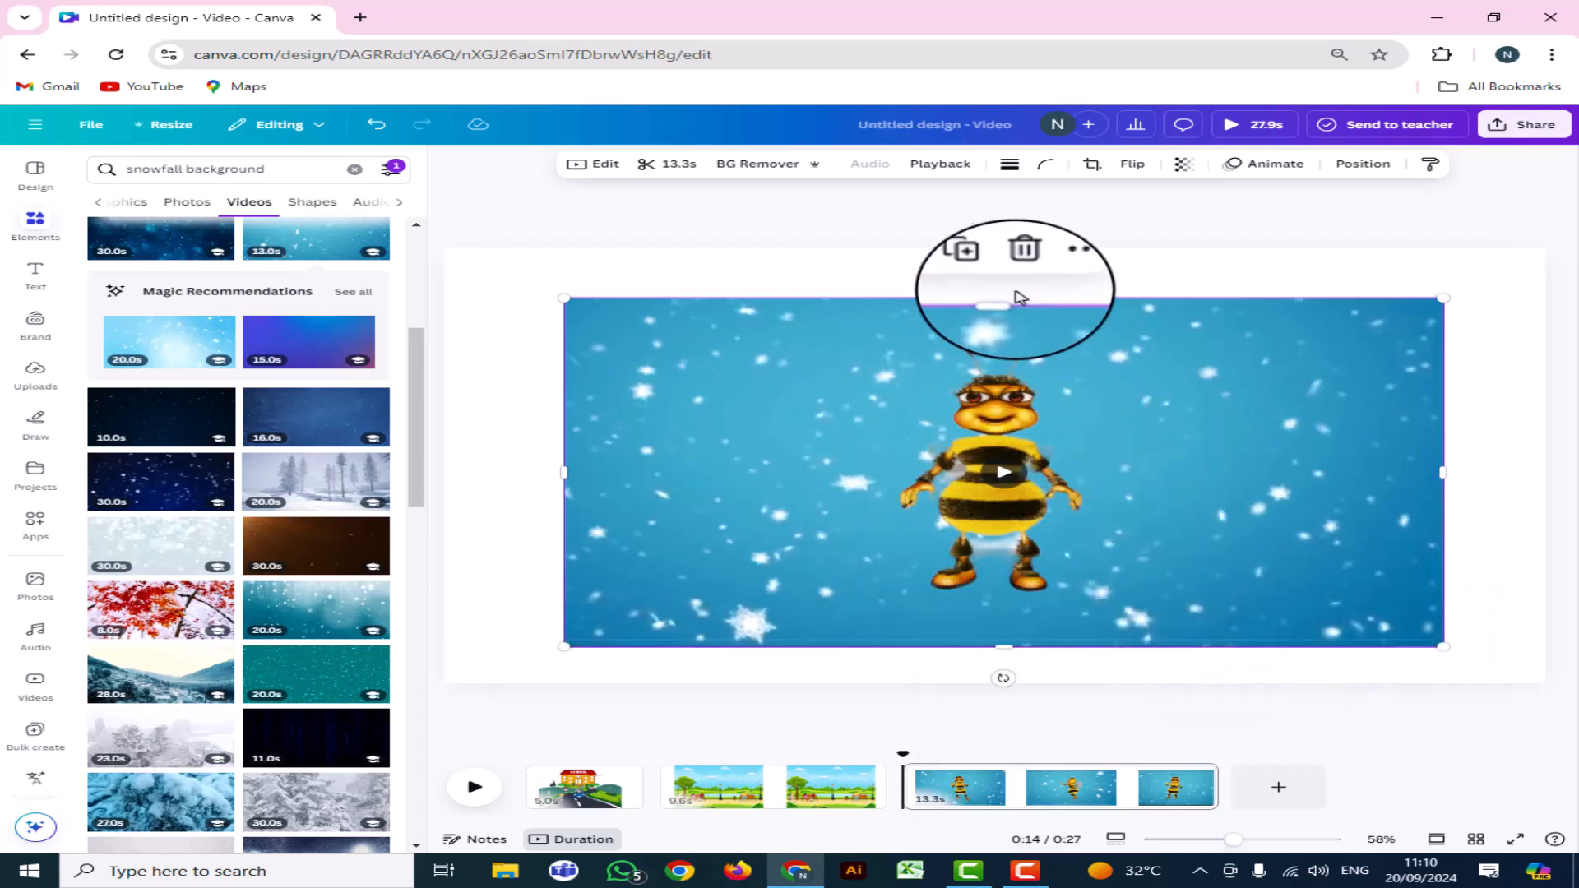
Extend the snowfall video's upper and left edges to the bee clip's frame, and preview the page
drag(1007, 295, 1006, 288)
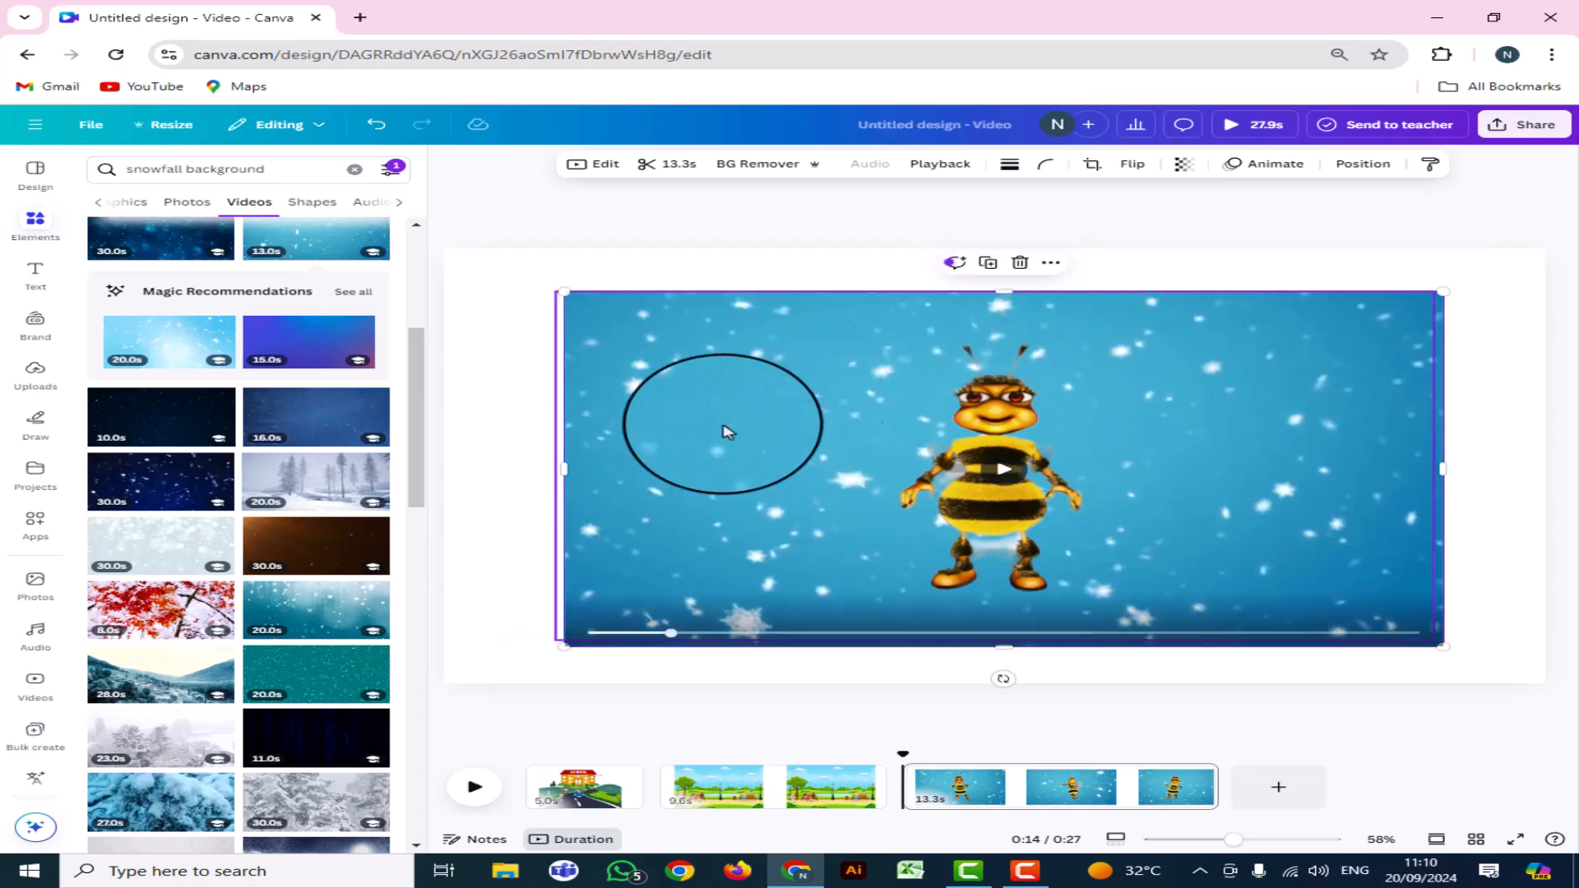
drag(564, 468, 555, 468)
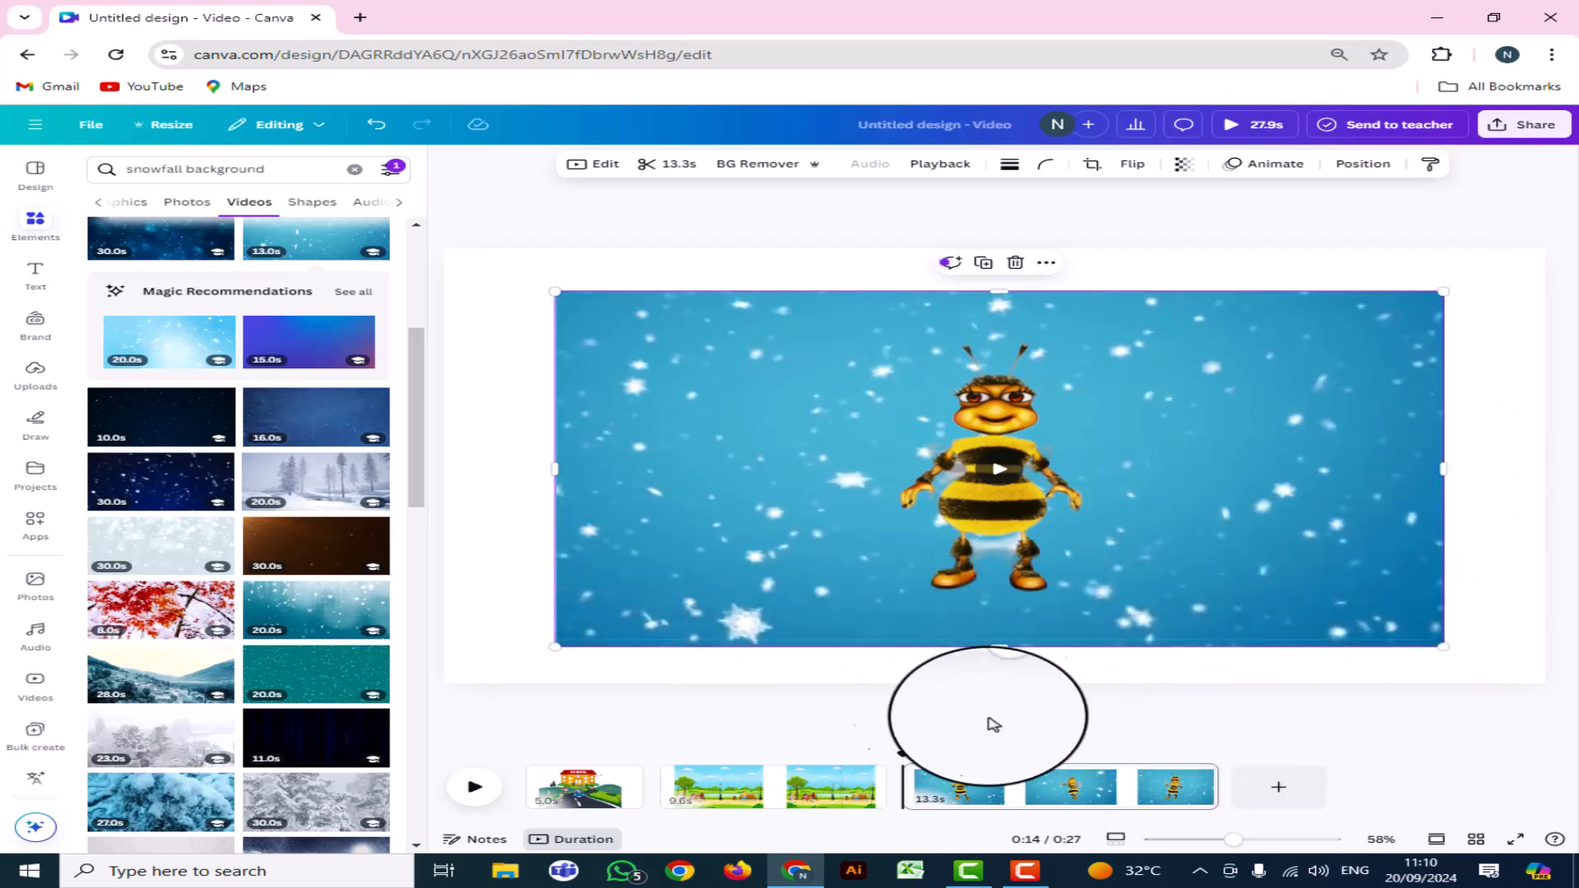
click(475, 786)
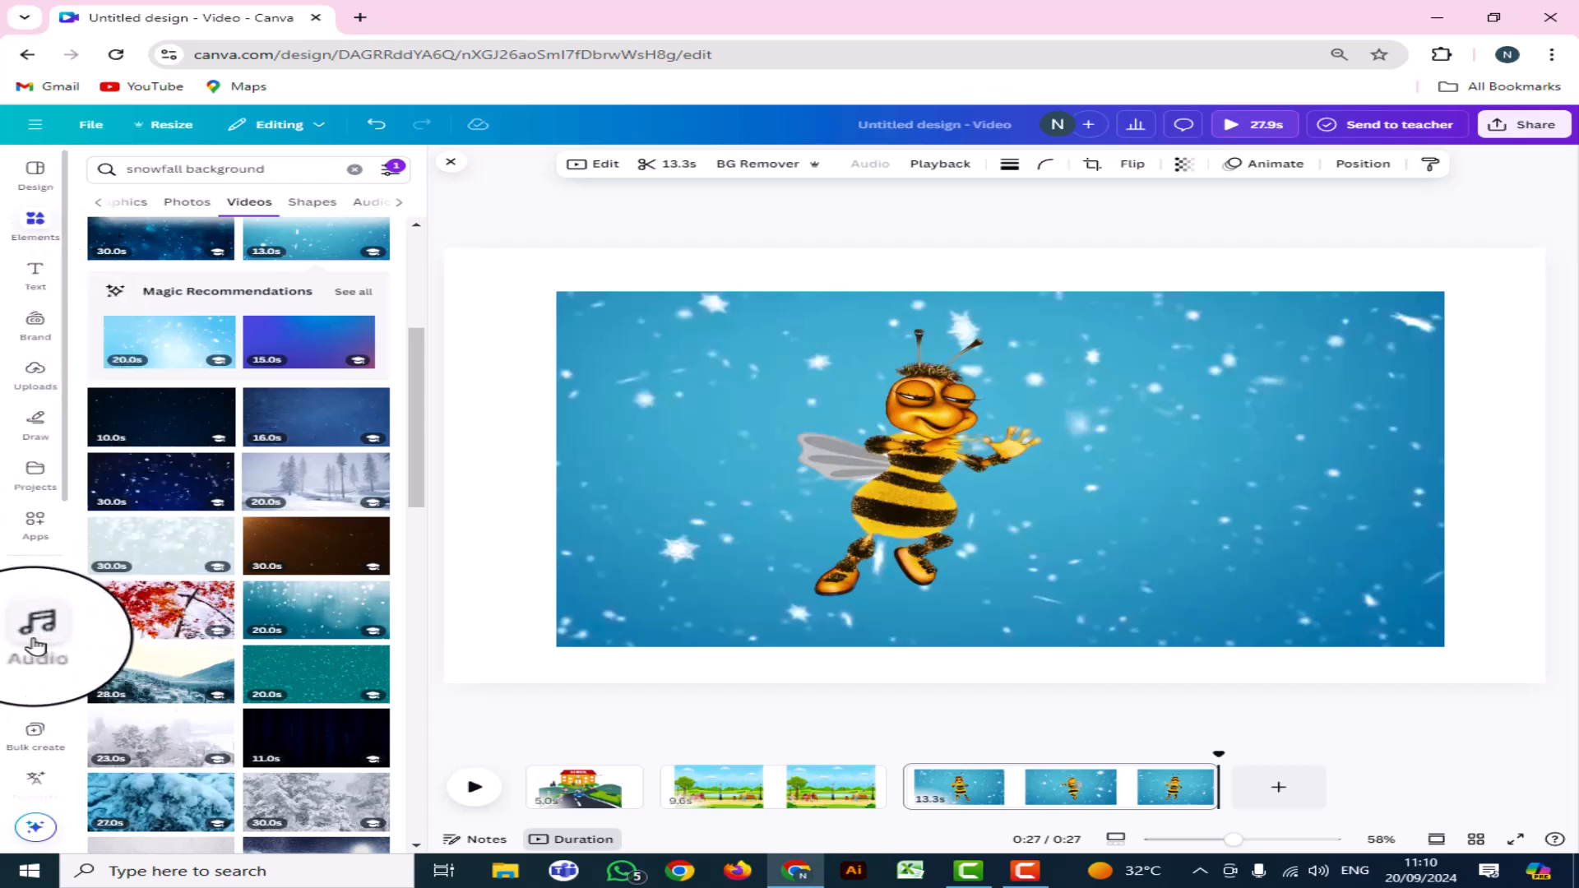
Add the Happy track "Upbeat Fitness - Thats Just Me" and shift its start to the beginning of the bee page
click(35, 633)
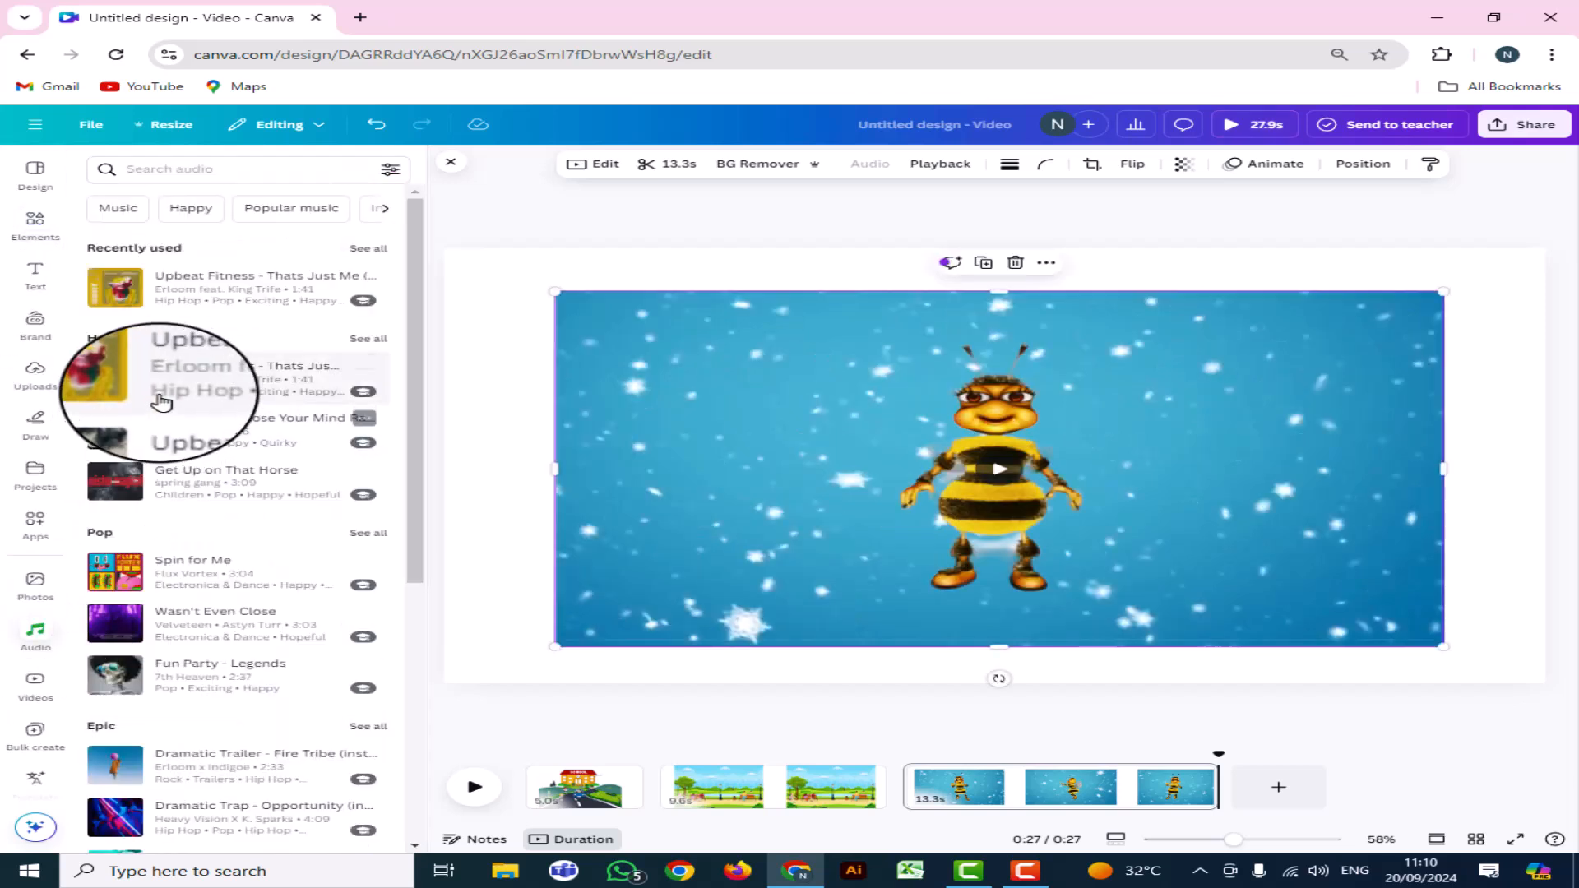
click(217, 385)
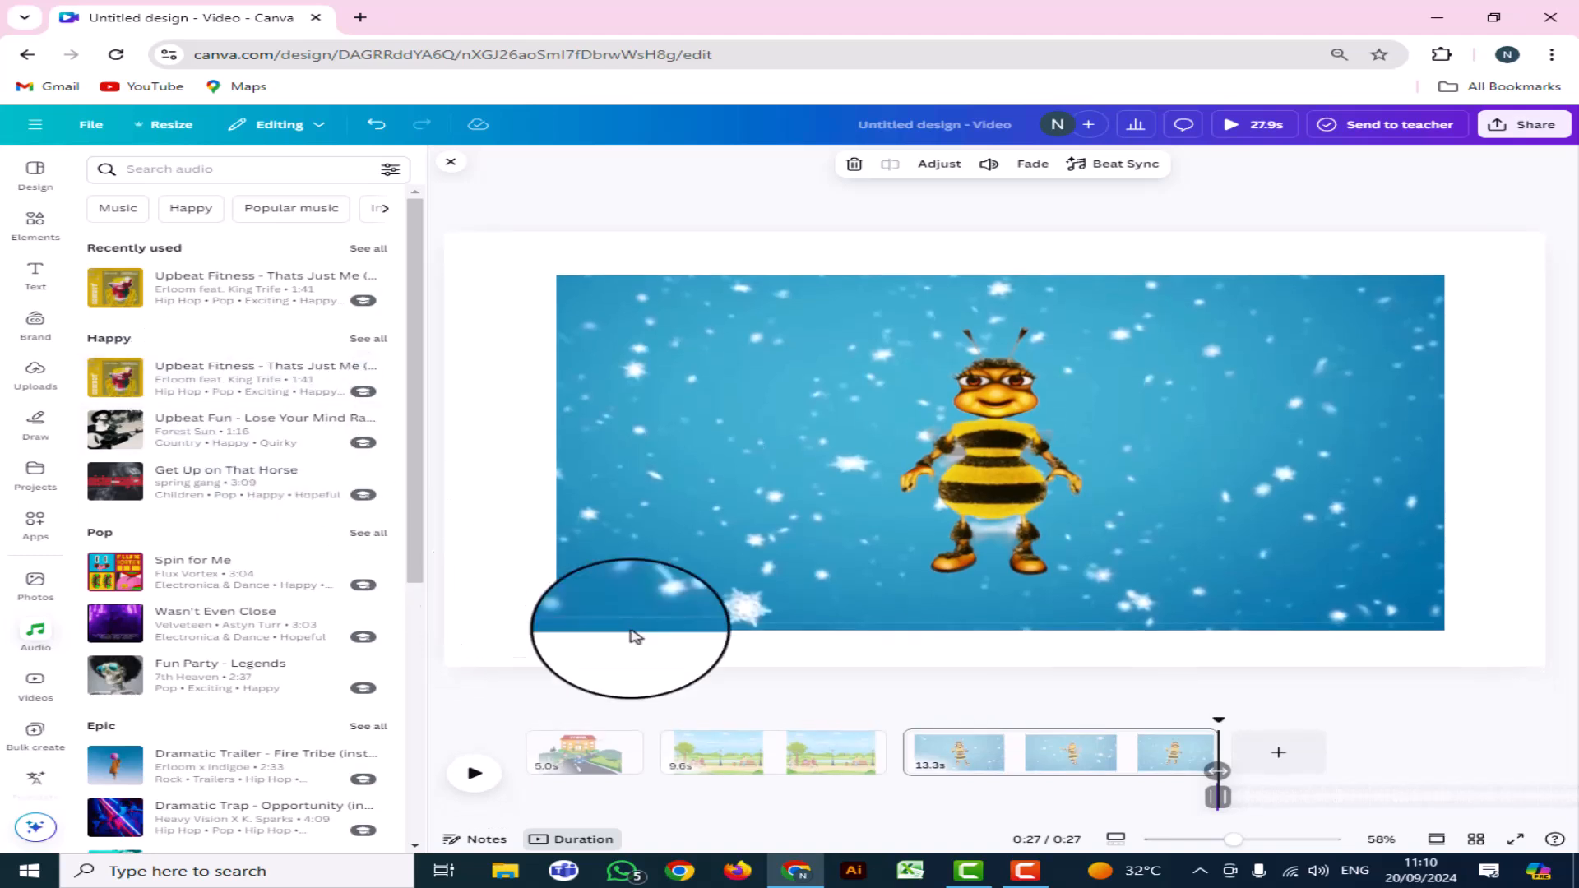
drag(1209, 797, 912, 796)
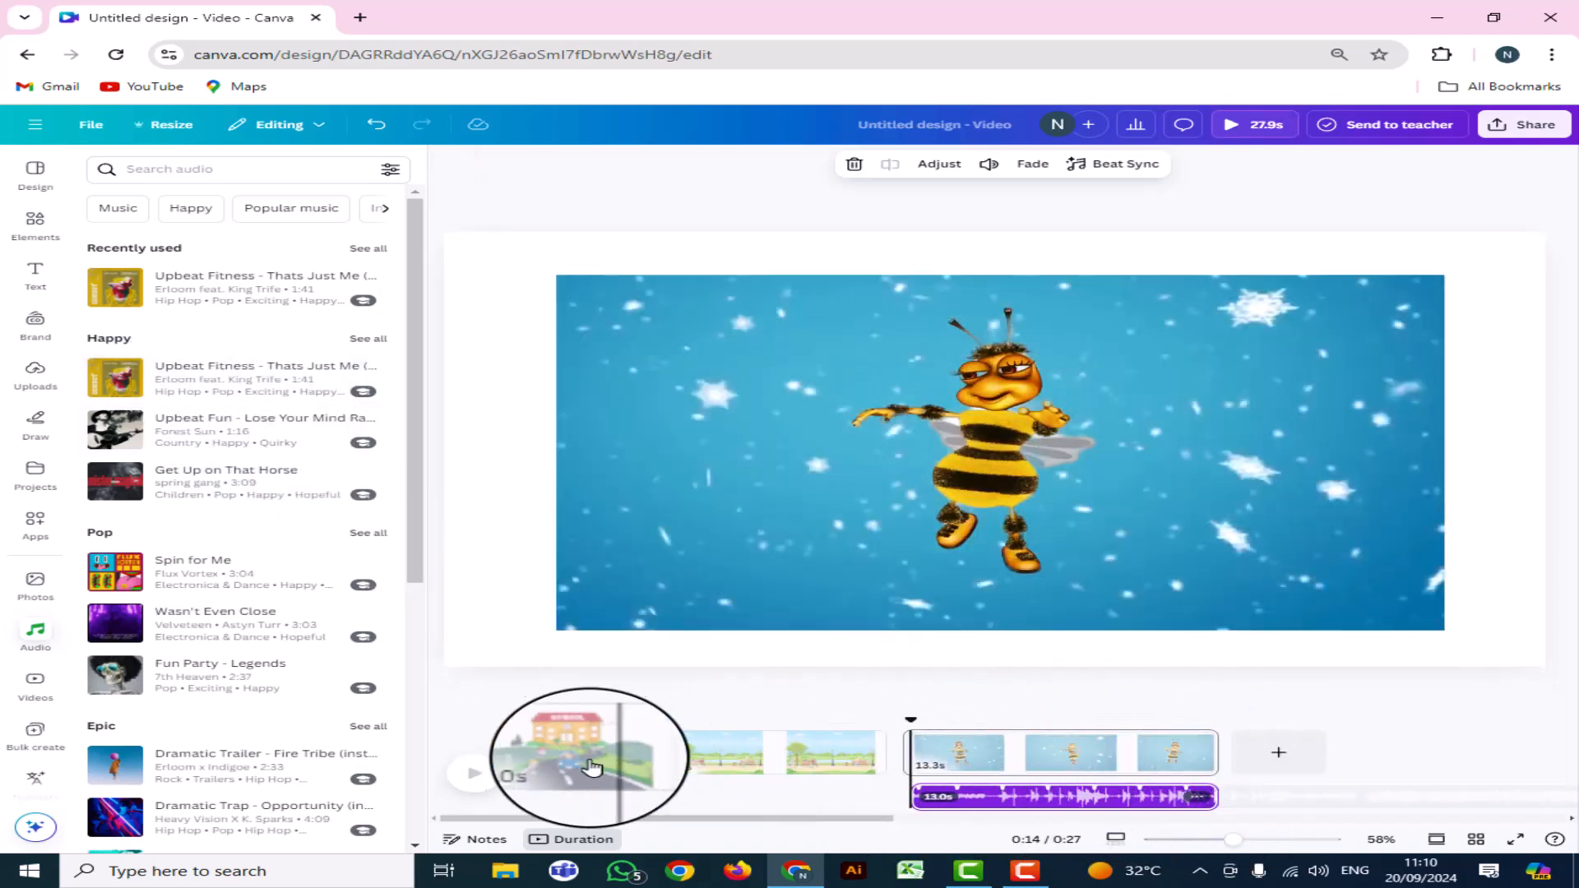
Preview the bee page with its music, and play the whole video from the start of the school scene
click(475, 775)
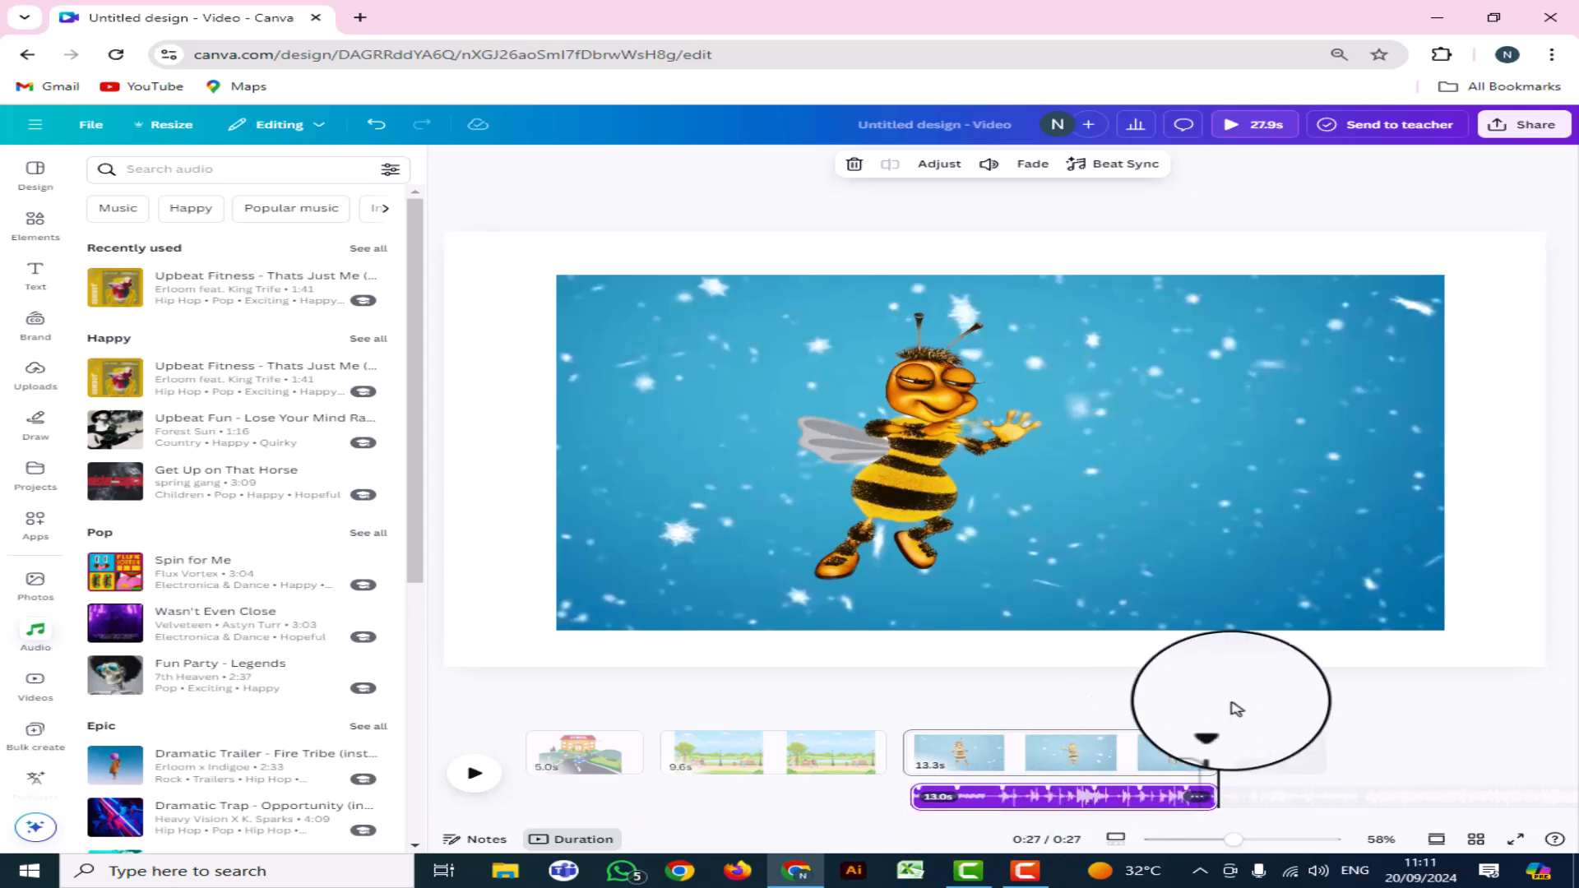
drag(1209, 732, 511, 761)
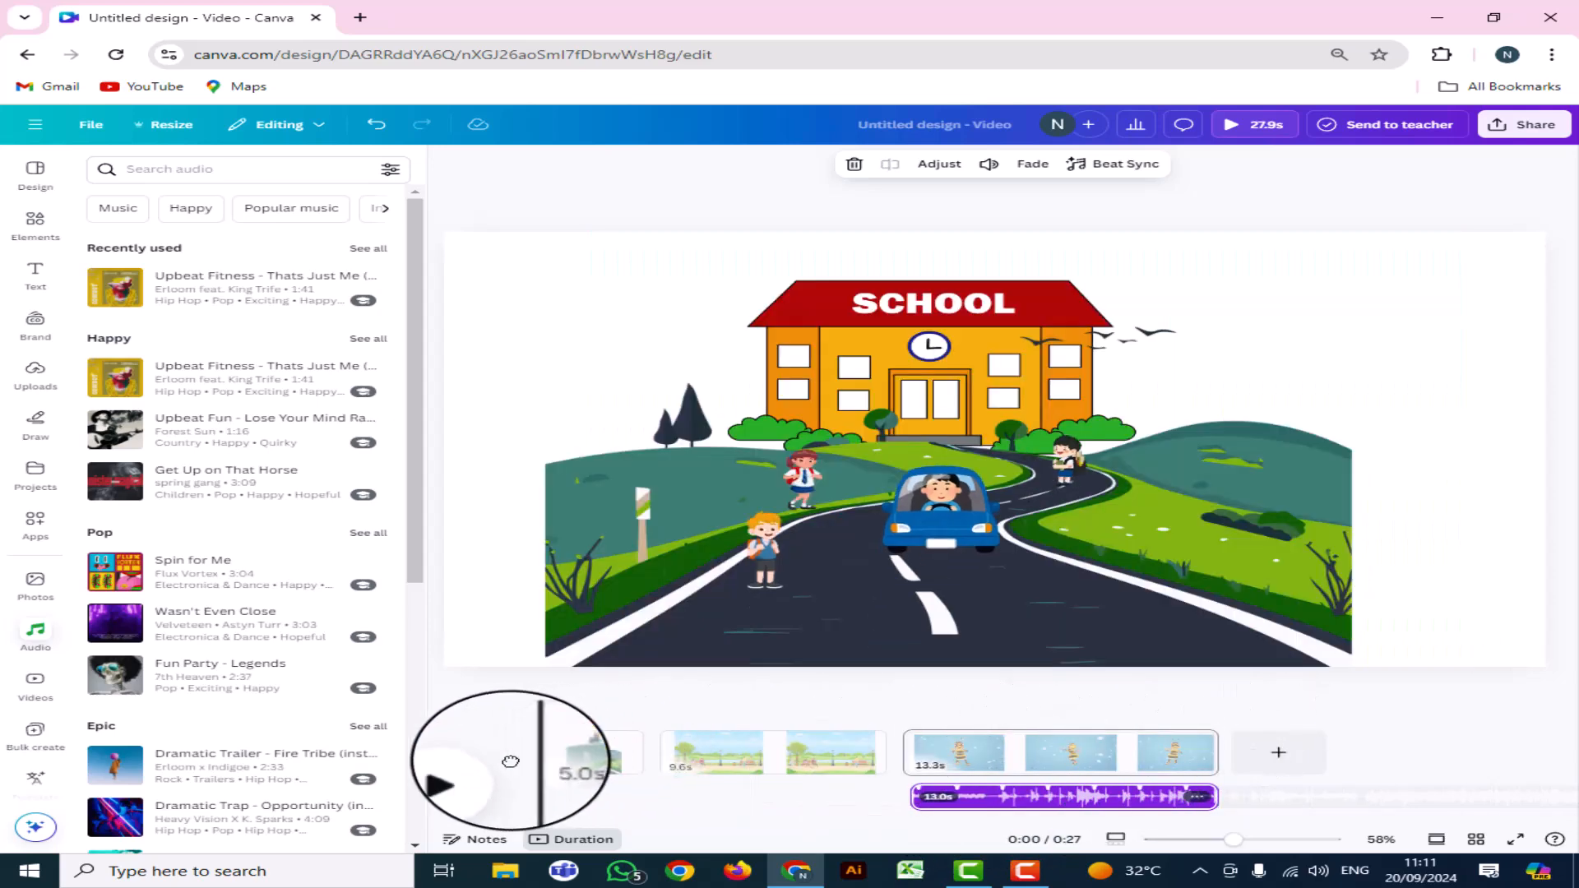
click(475, 773)
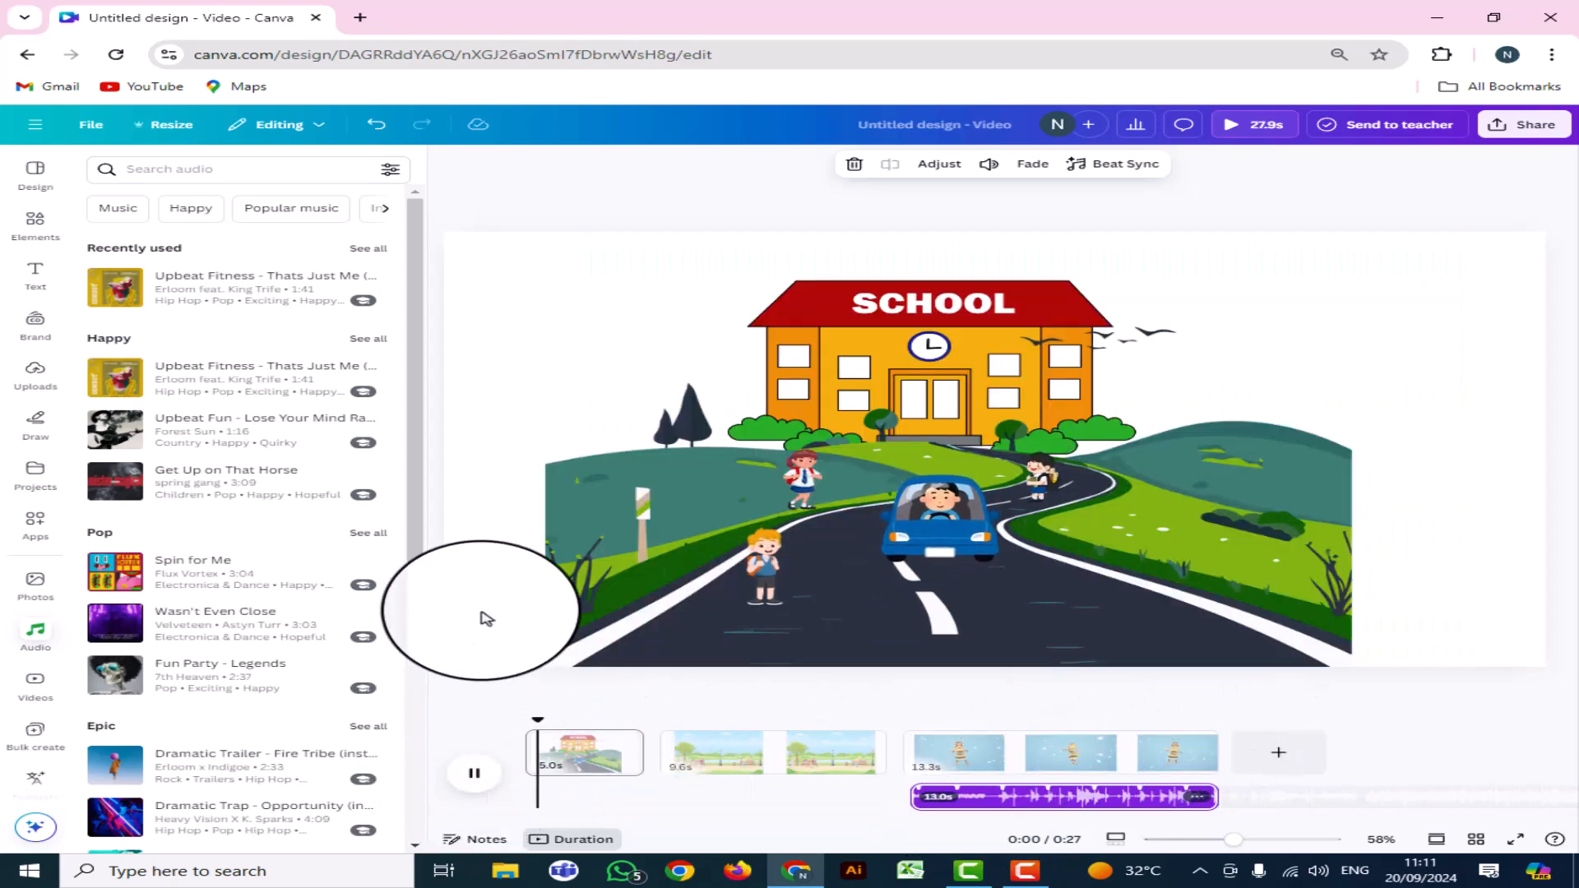